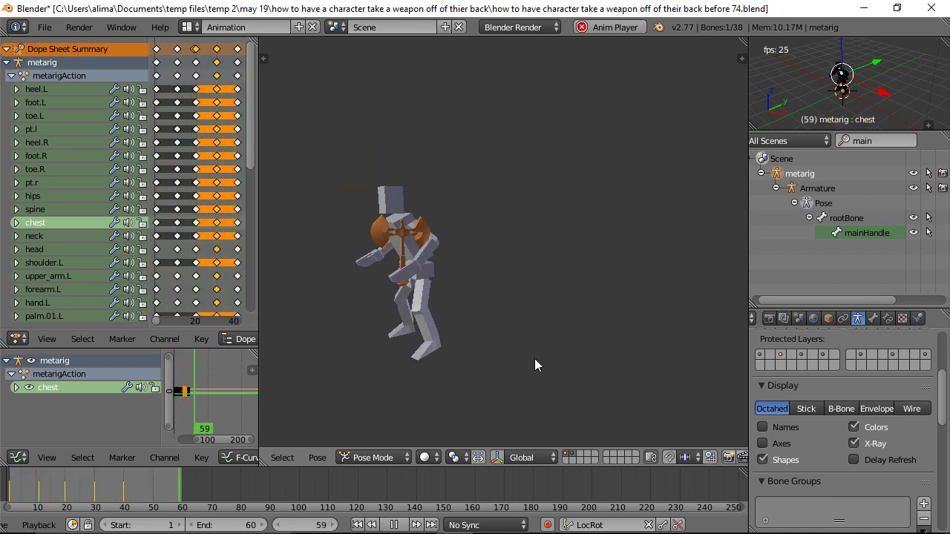
Stop playback of the character animation
click(393, 524)
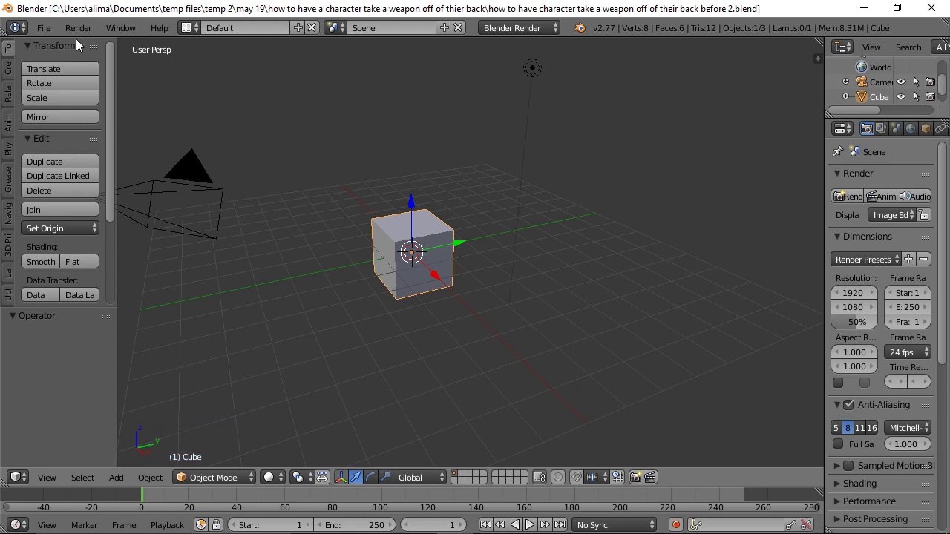
Review the mouse input settings and the full list of add-ons in the user preferences, then close them
click(44, 27)
click(89, 191)
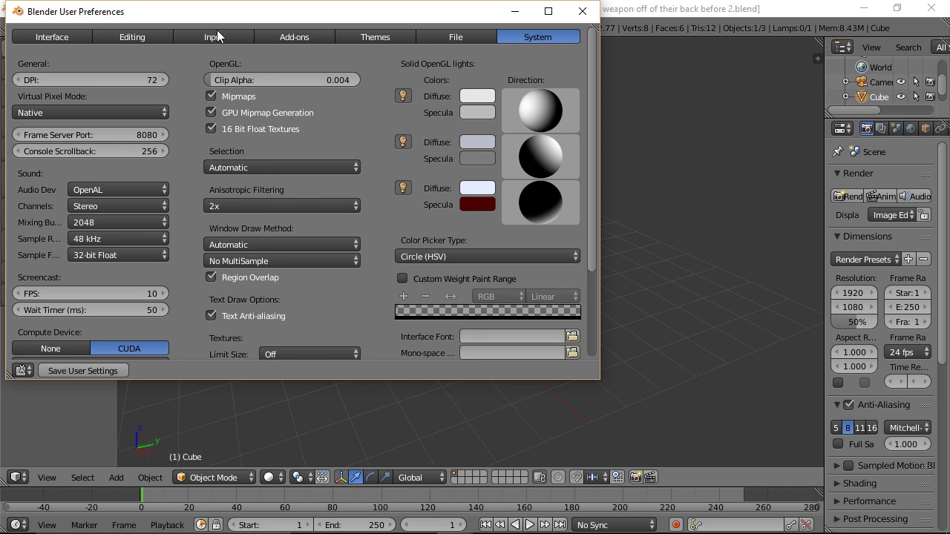
click(217, 36)
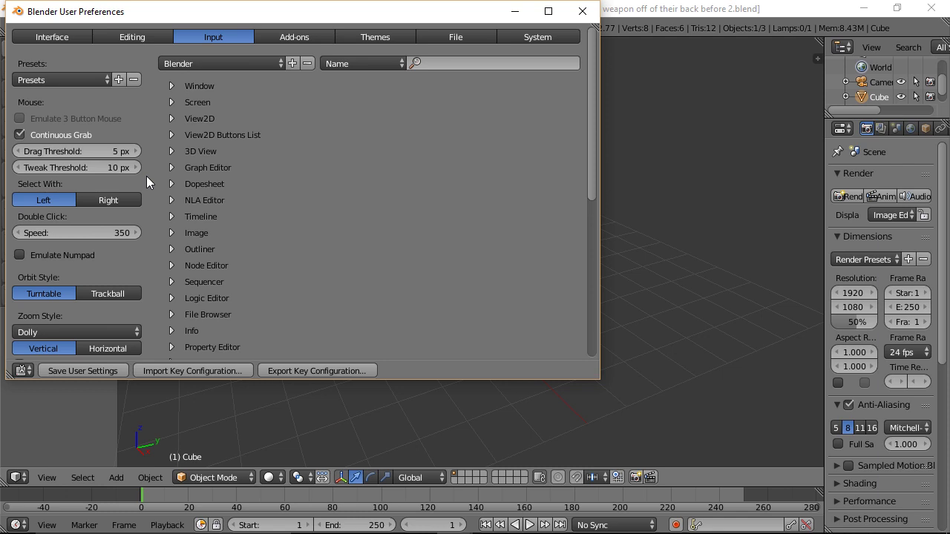
click(283, 37)
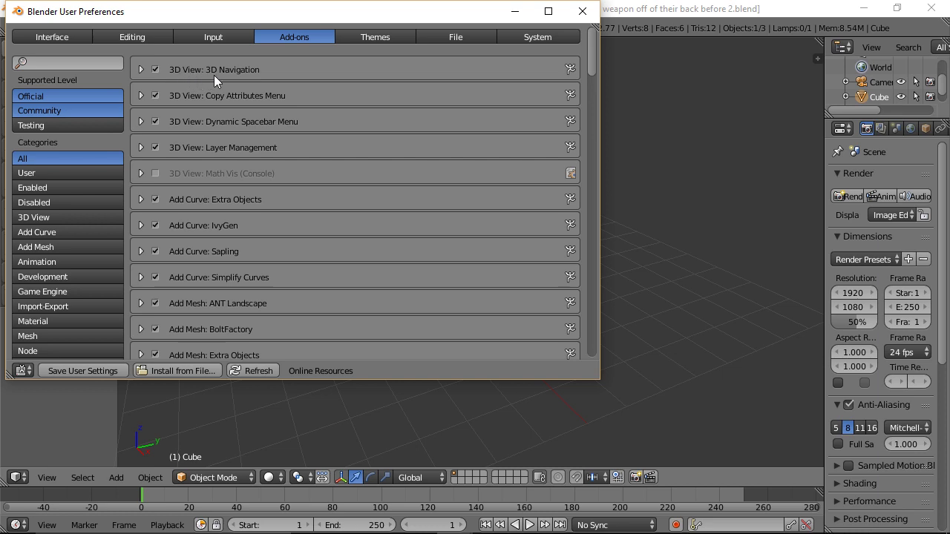
drag(592, 47, 584, 346)
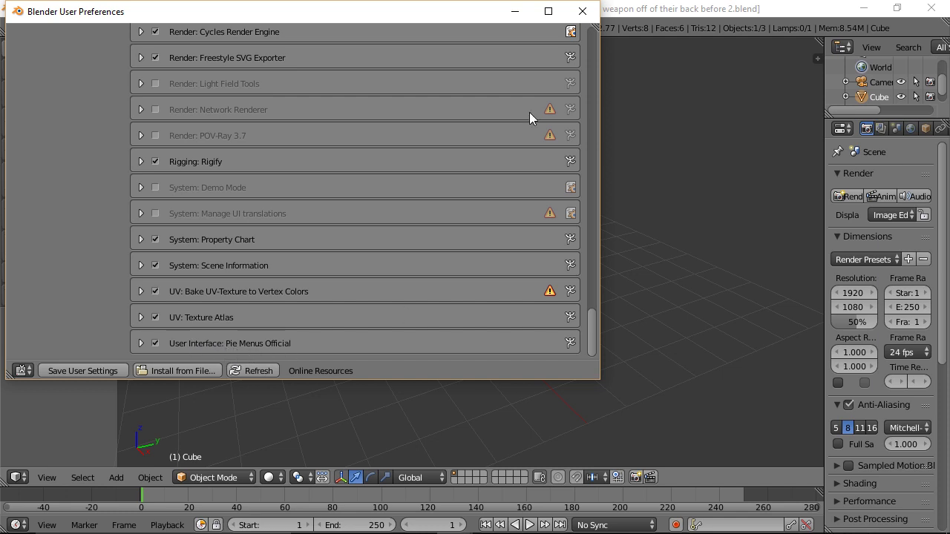
click(582, 11)
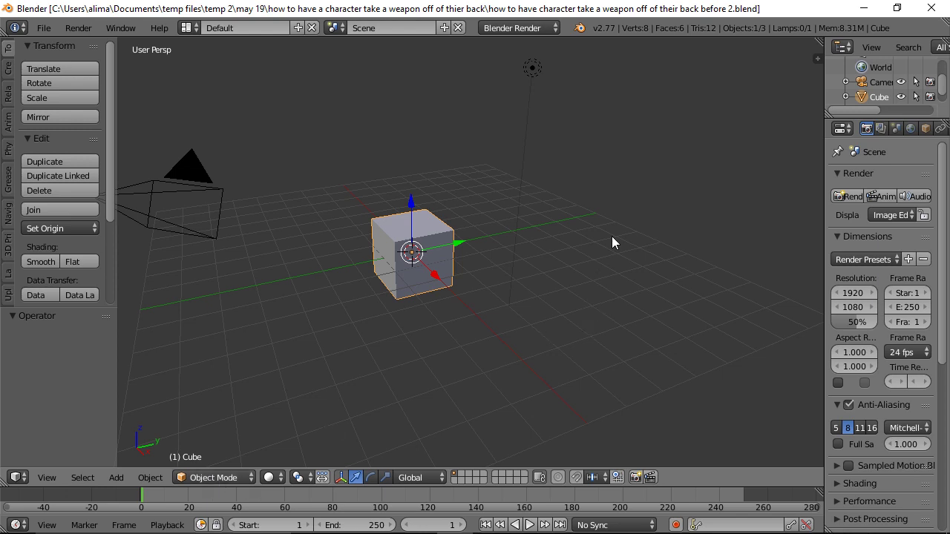
Display the 3D navigation tools beside the viewport
mouse_move(619, 231)
middle_down()
mouse_move(611, 210)
mouse_move(631, 235)
middle_up()
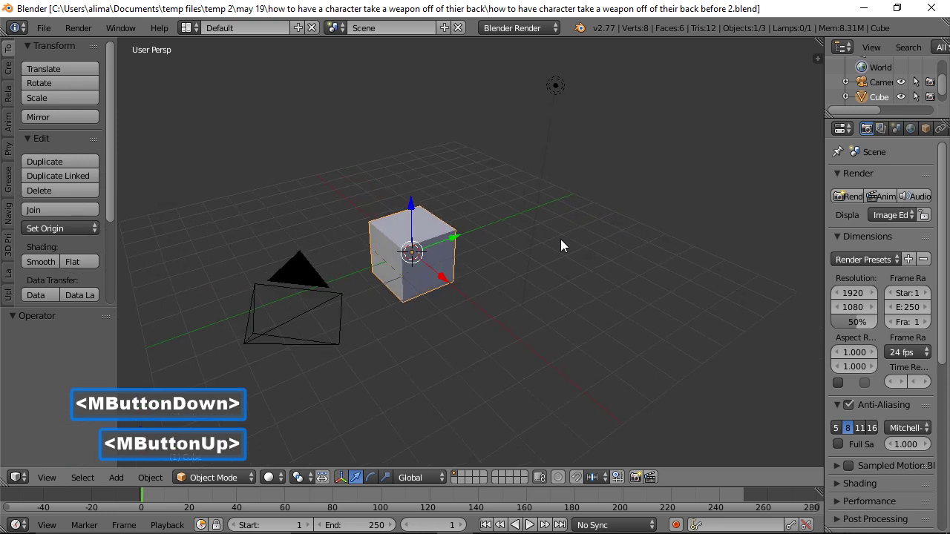
click(8, 215)
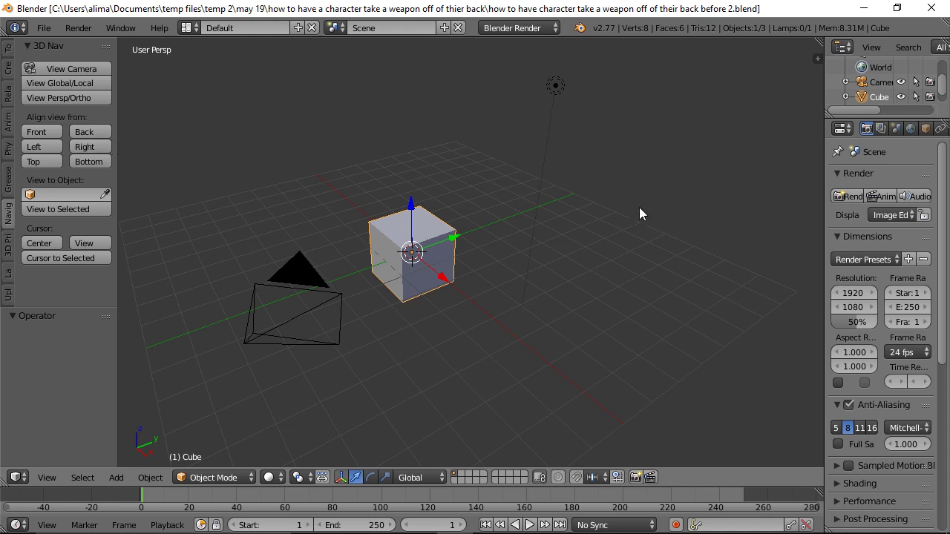
click(802, 29)
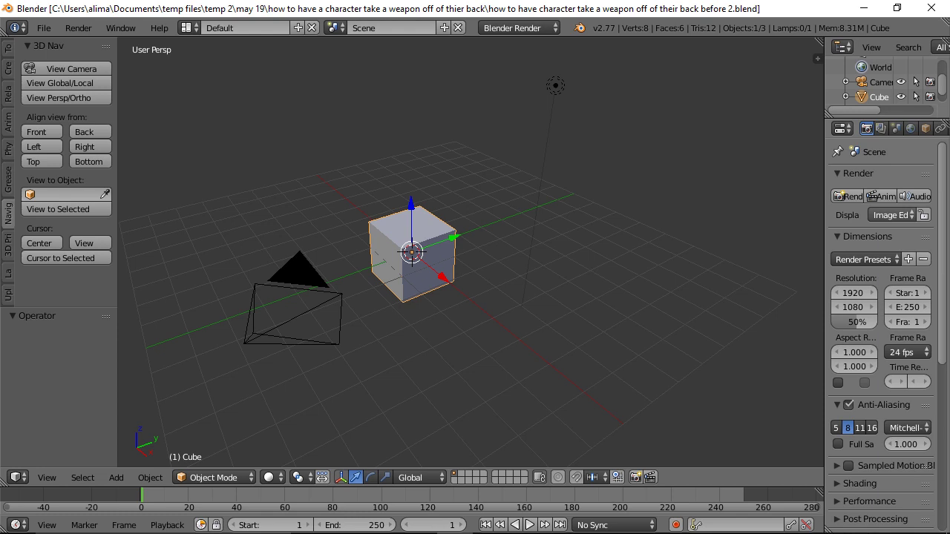
Watch the reference clip warrior meets mech0001-0180.mp4 maximized in VLC media player and pause it at 00:06
click(949, 230)
drag(949, 230, 544, 54)
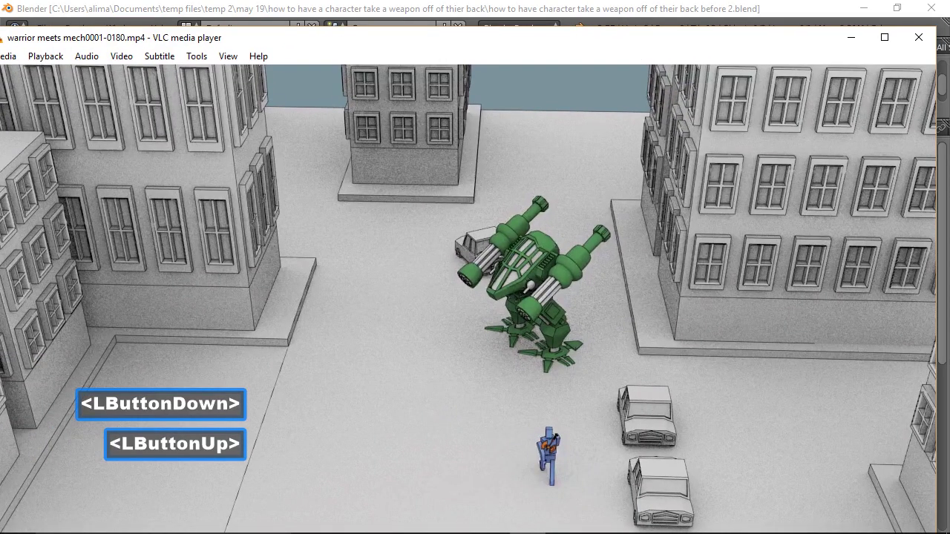
click(884, 36)
click(14, 521)
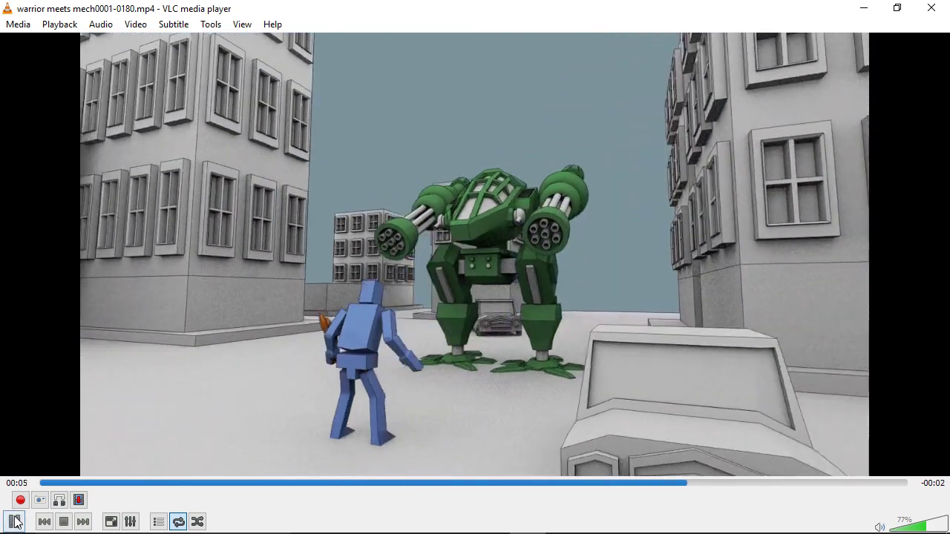
click(196, 460)
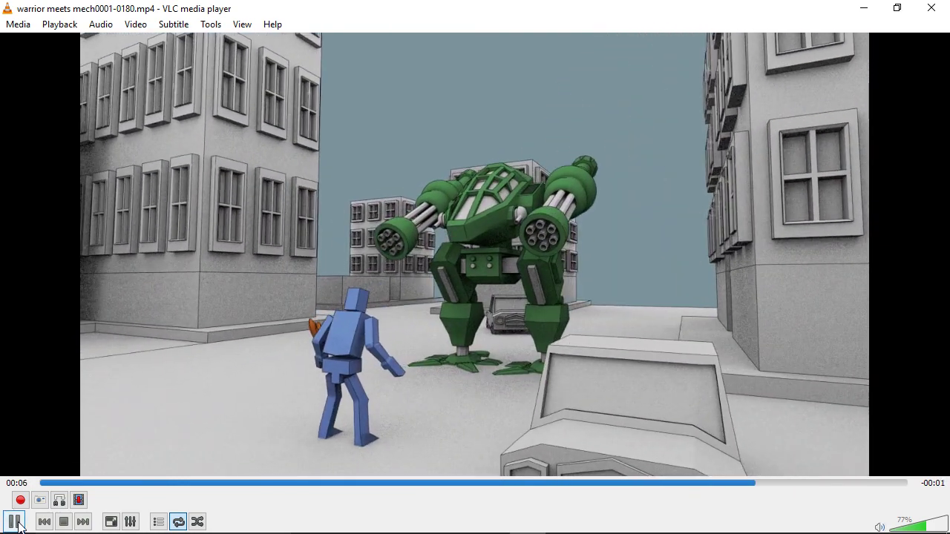
click(649, 20)
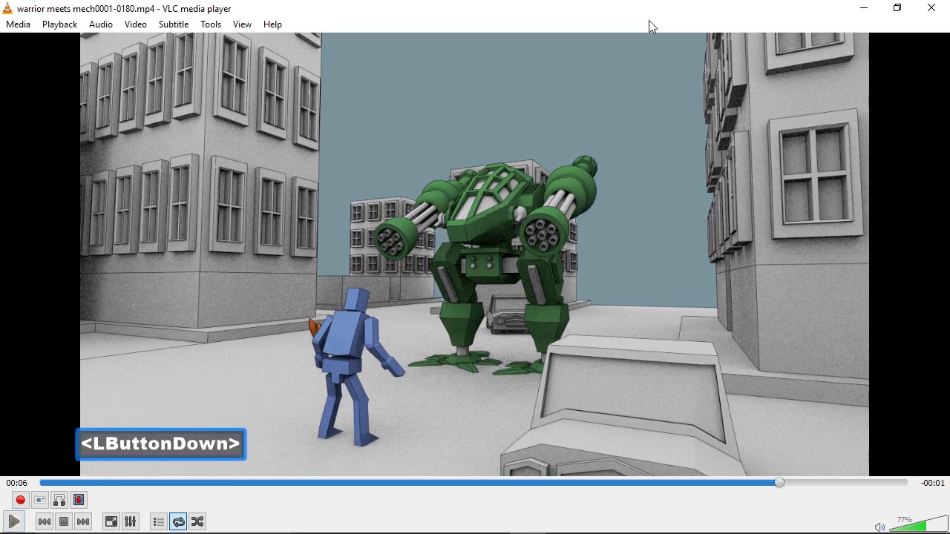
drag(749, 11, 949, 111)
click(759, 11)
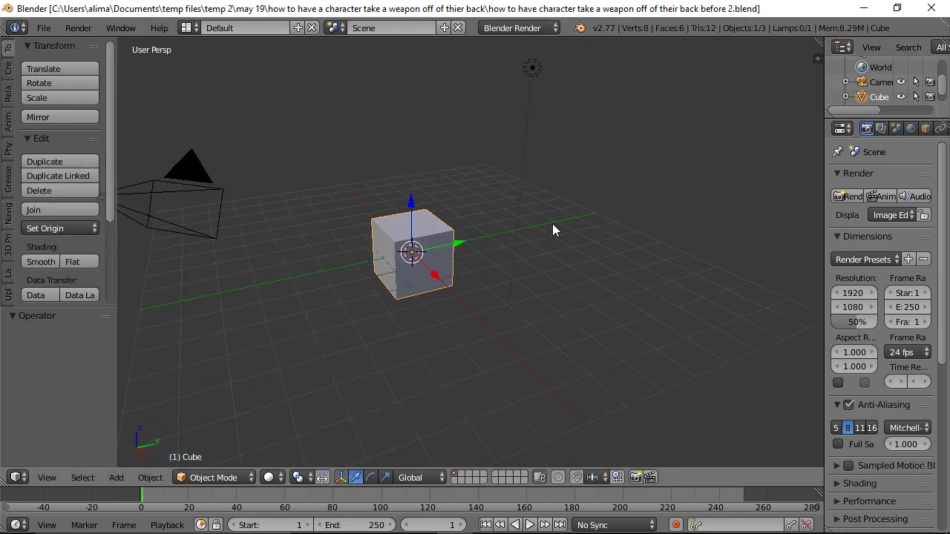
Delete the default cube from the scene
key(x)
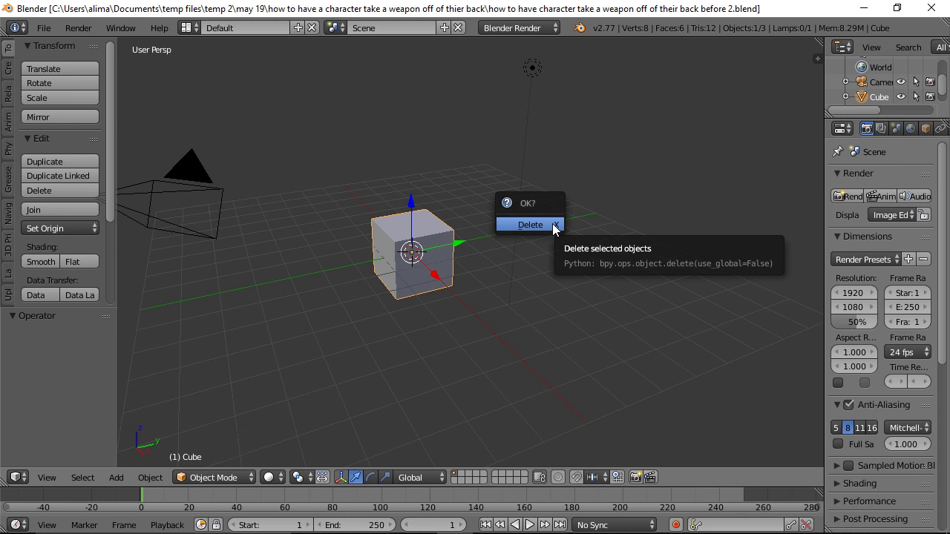
click(552, 223)
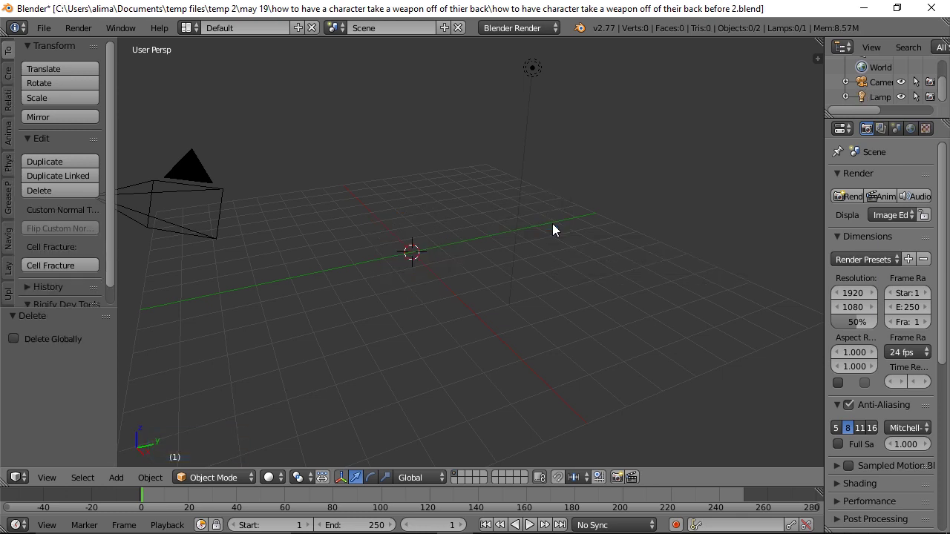
Append the Cube and metarig objects from Low poly guy_with rig1_for appending_1.blend in the tutorialAssets folder
click(45, 30)
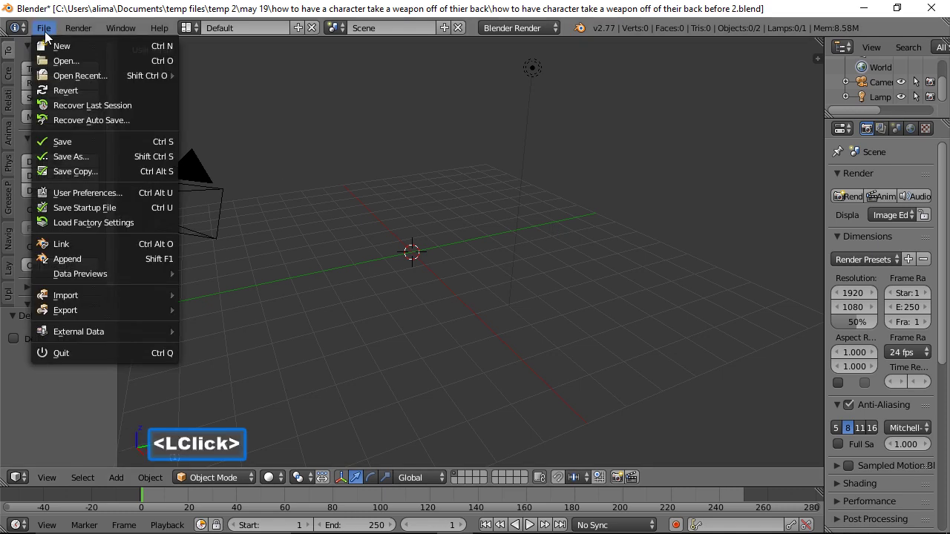
click(77, 253)
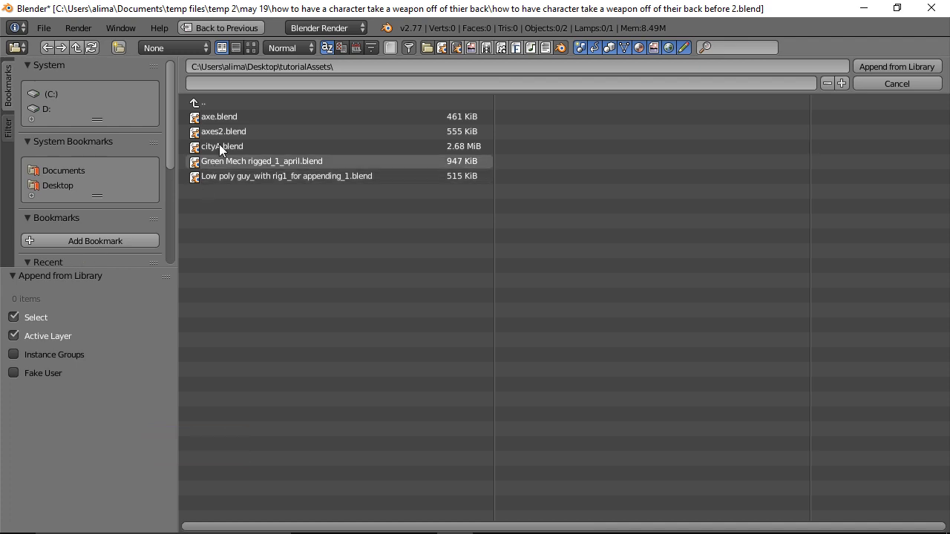
click(276, 176)
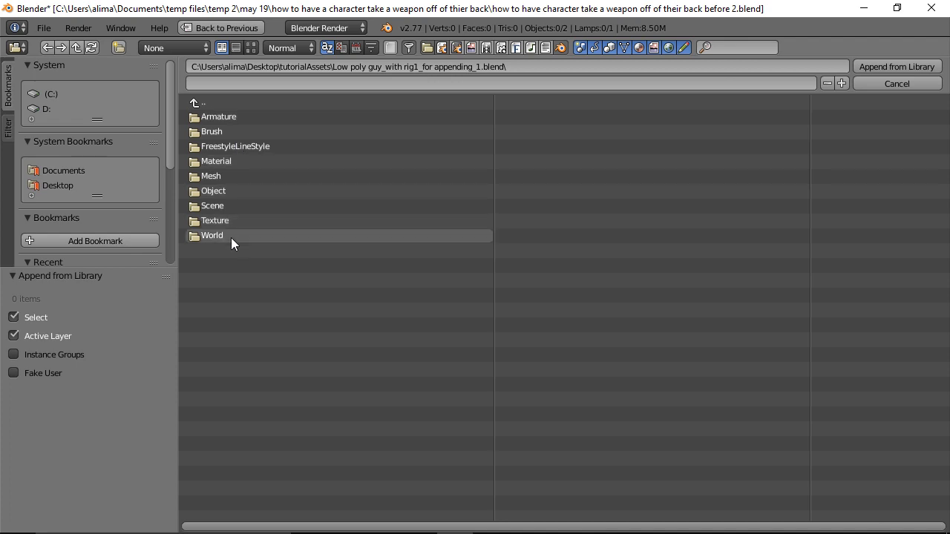
click(227, 192)
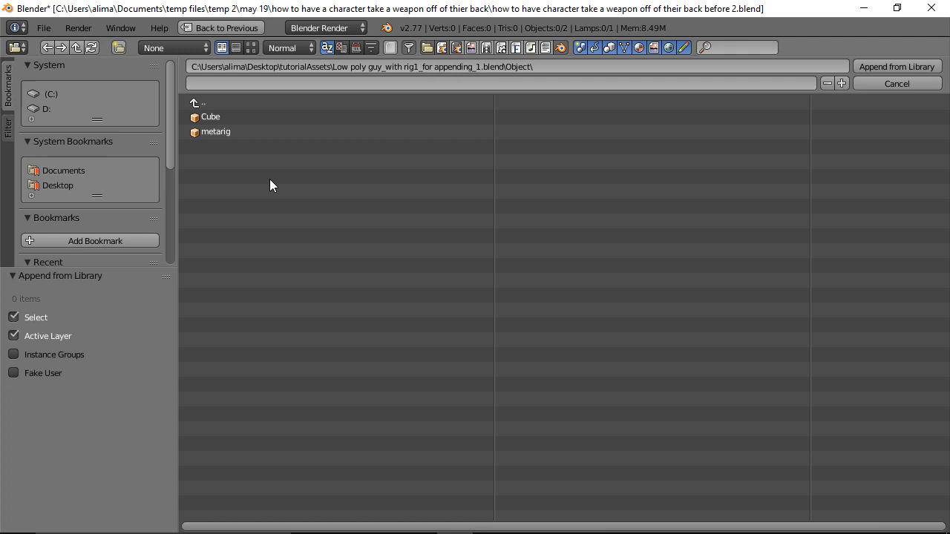
key(a)
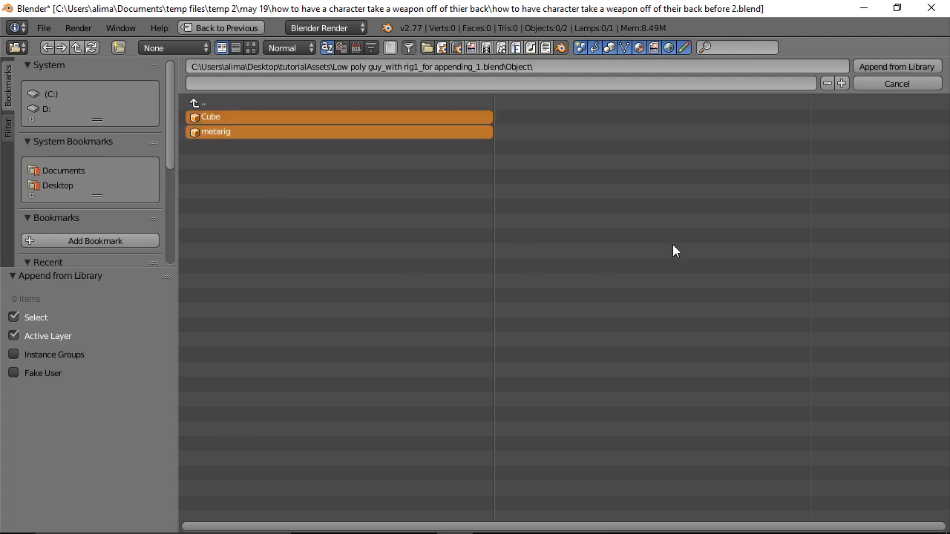
click(896, 66)
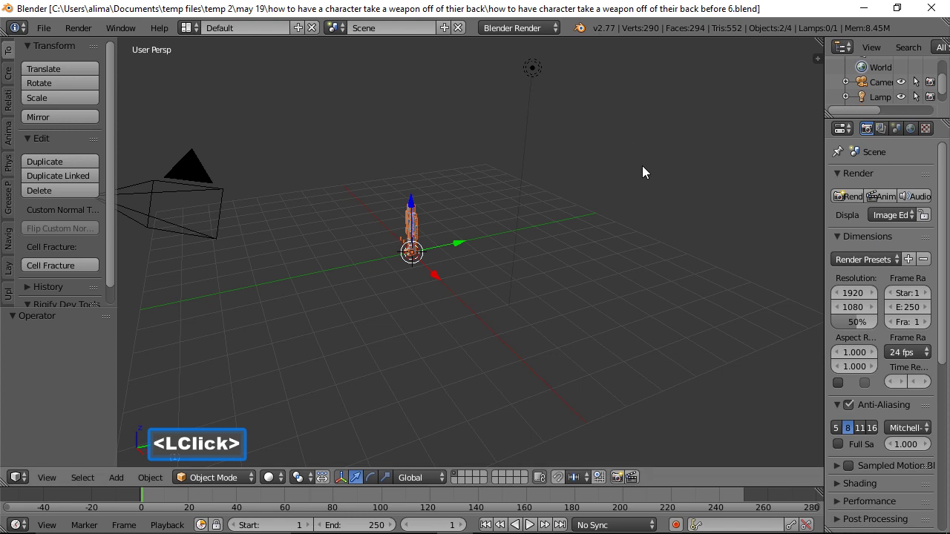
Append the Cylinder object from axe.blend in the Desktop tutorialAssets folder onto the empty second layer
click(461, 476)
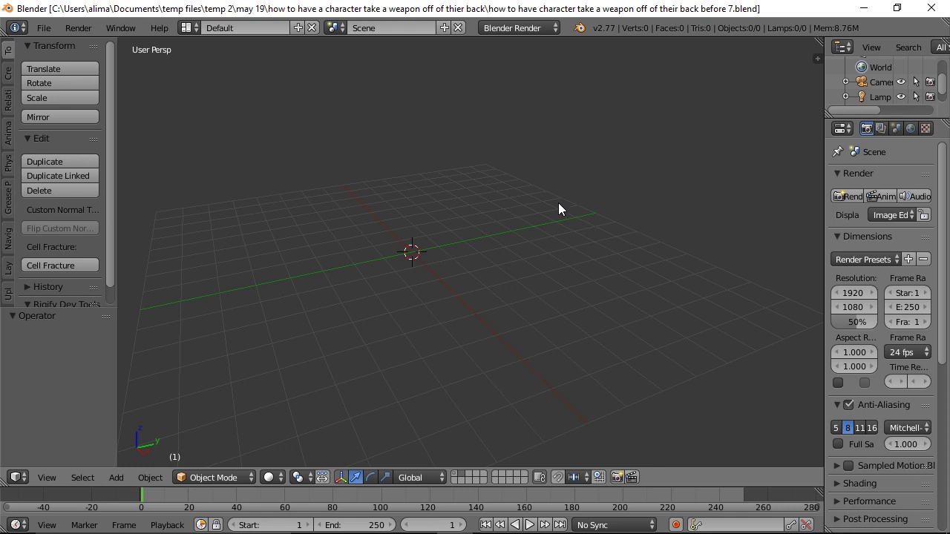
click(46, 30)
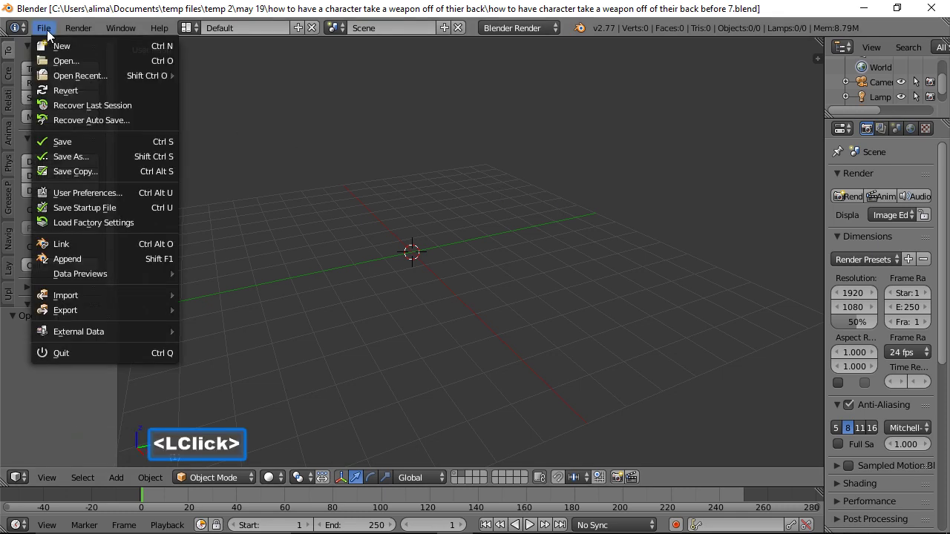
click(70, 259)
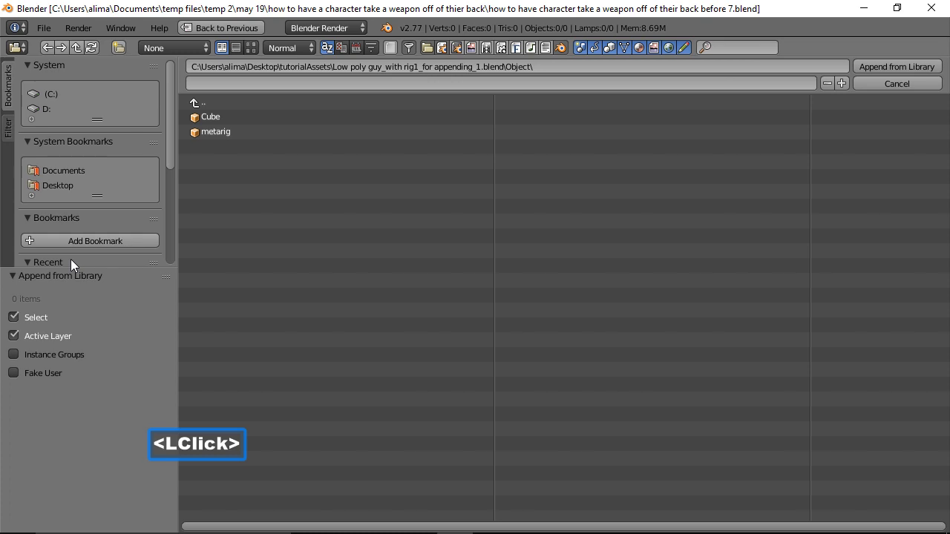
click(55, 188)
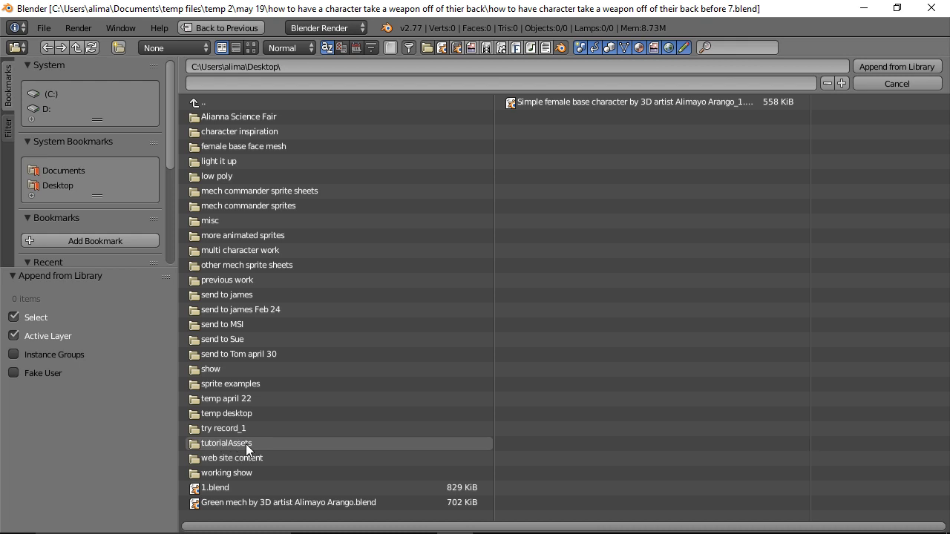
click(247, 445)
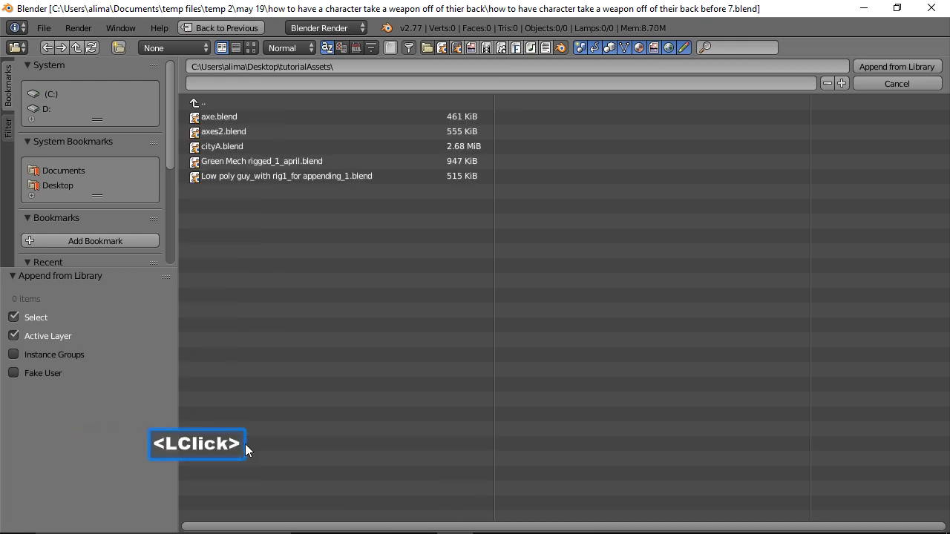
click(229, 118)
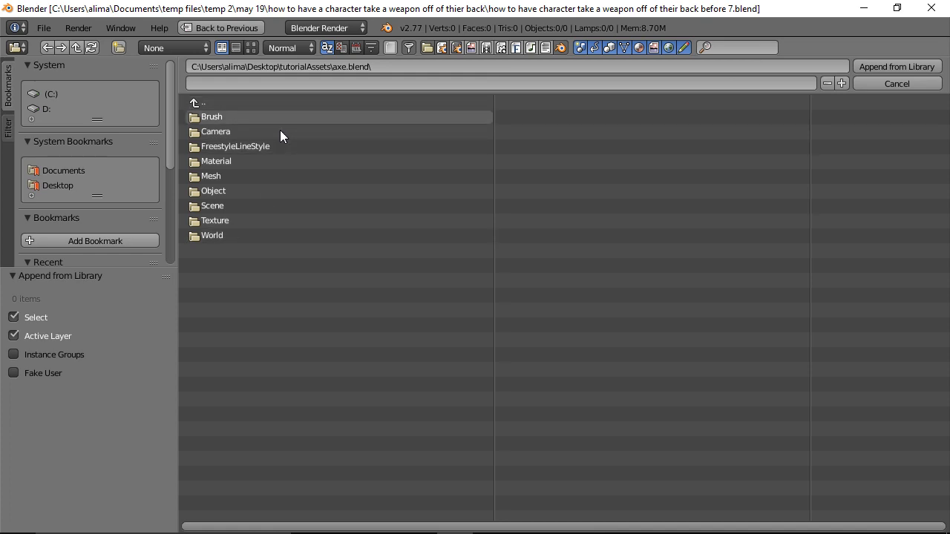
click(217, 191)
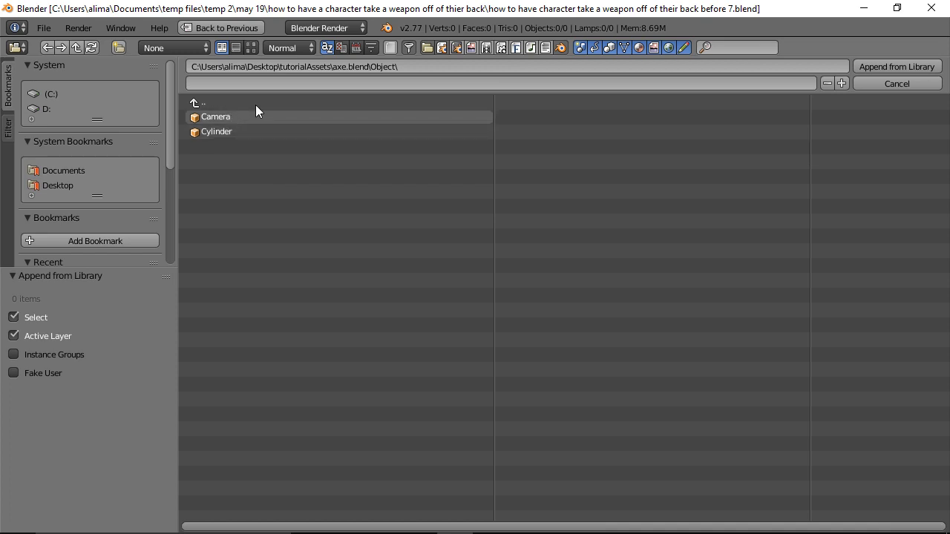
click(226, 132)
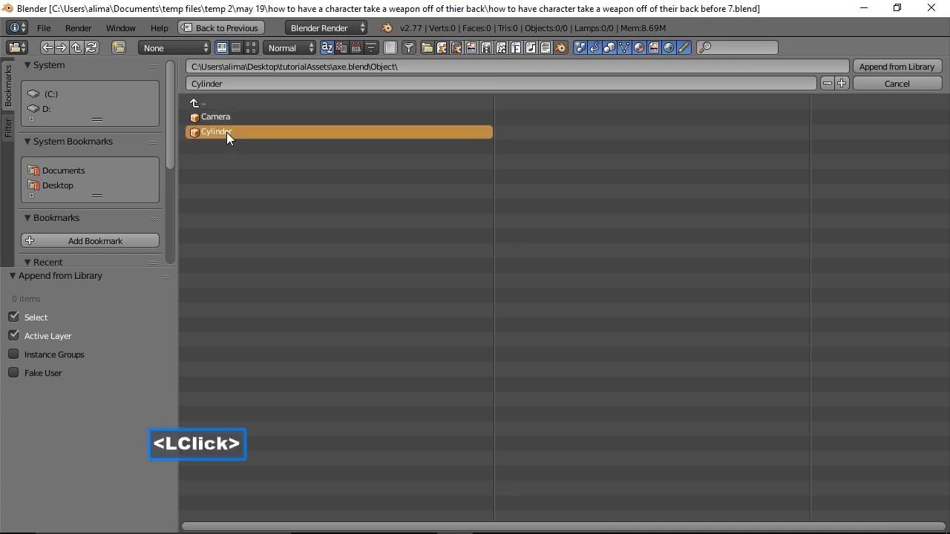
click(894, 67)
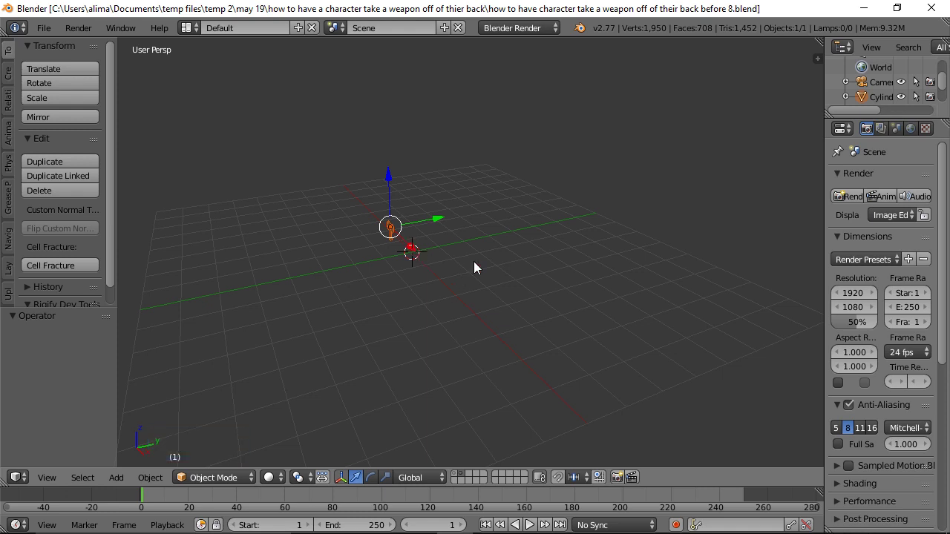
Show the character's first layer together with the axe's second layer to compare their positions
key(shift+b)
drag(354, 198, 453, 302)
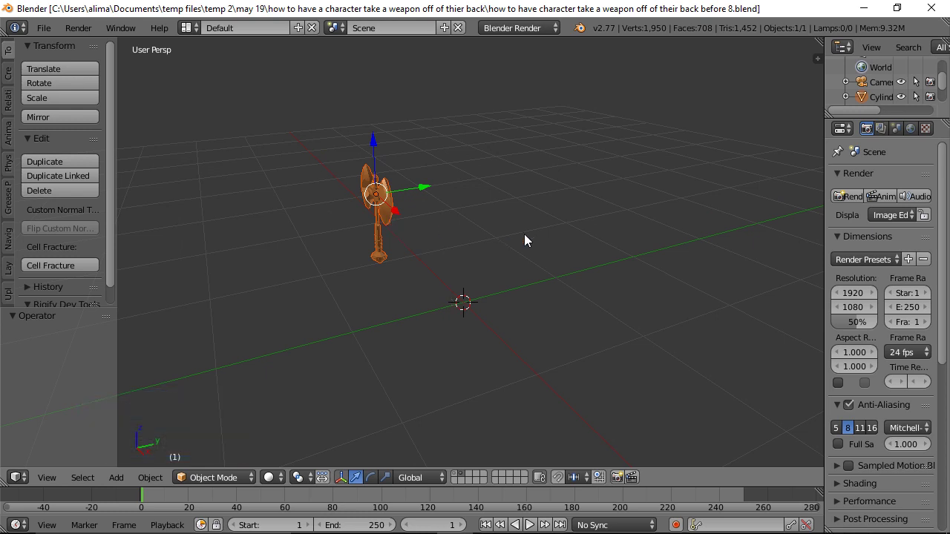
shift+click(458, 473)
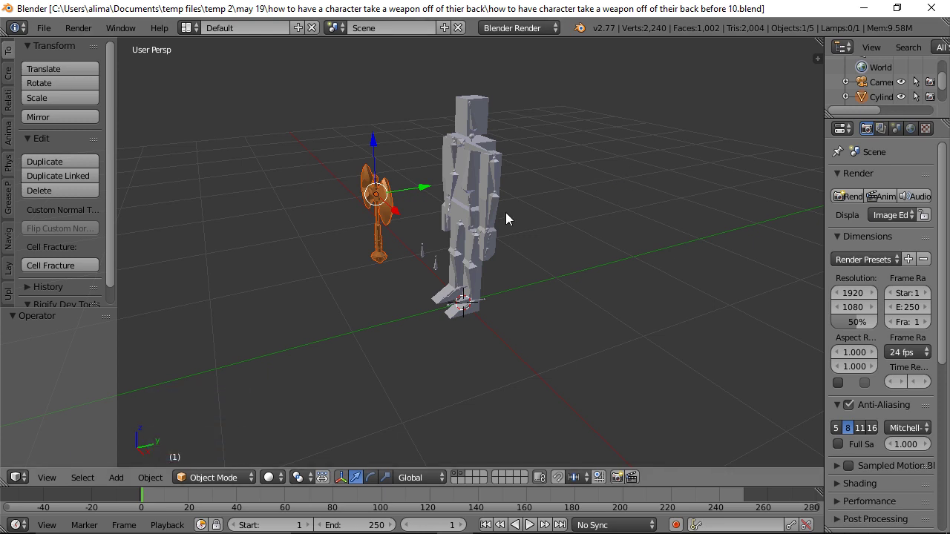
Show only the axe's second layer and snap the axe to the 3D cursor with offset
click(462, 473)
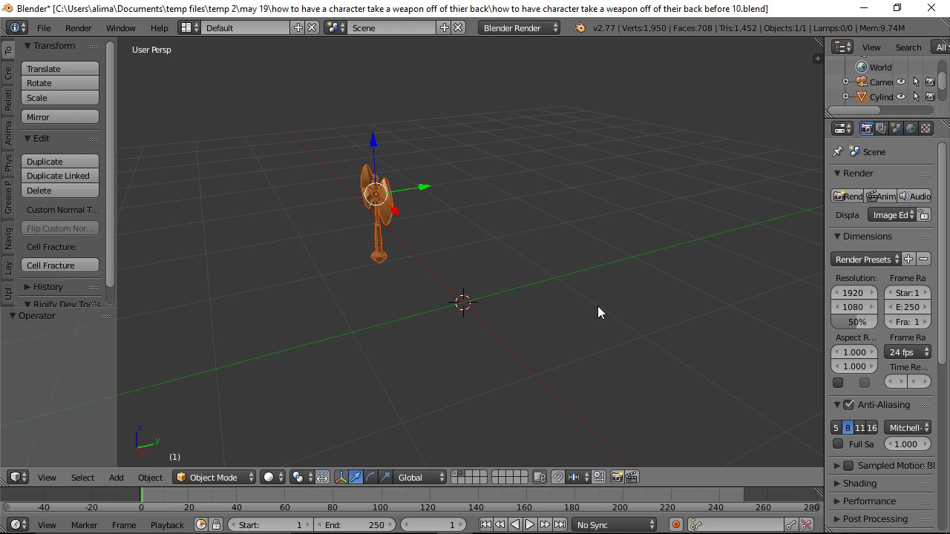
key(shift+s)
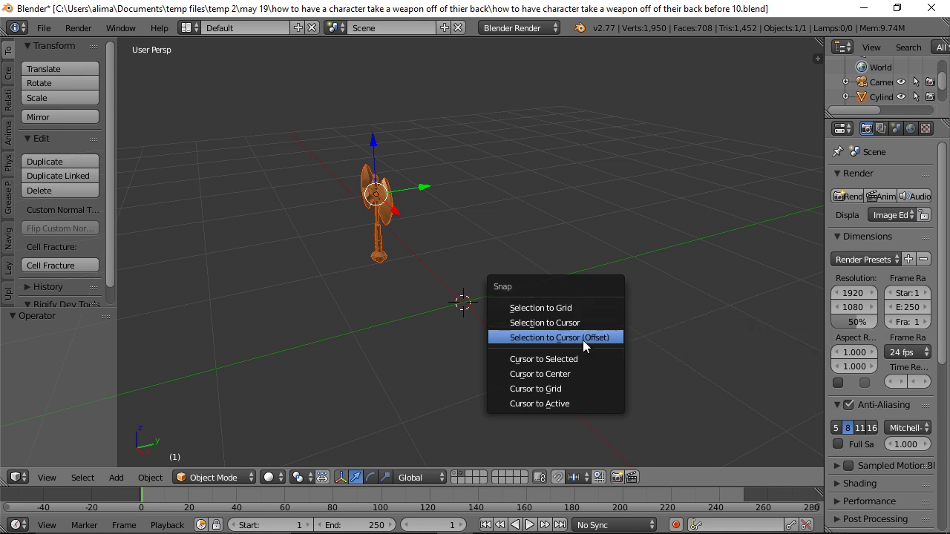
click(584, 338)
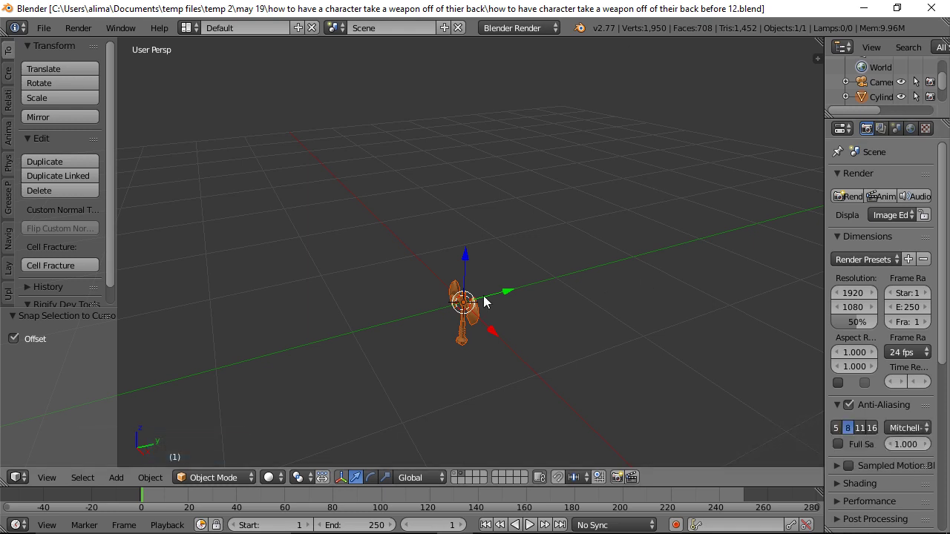
Raise the axe about 0.41 units along Z in front orthographic view so its handle base sits at the origin
click(9, 239)
click(51, 131)
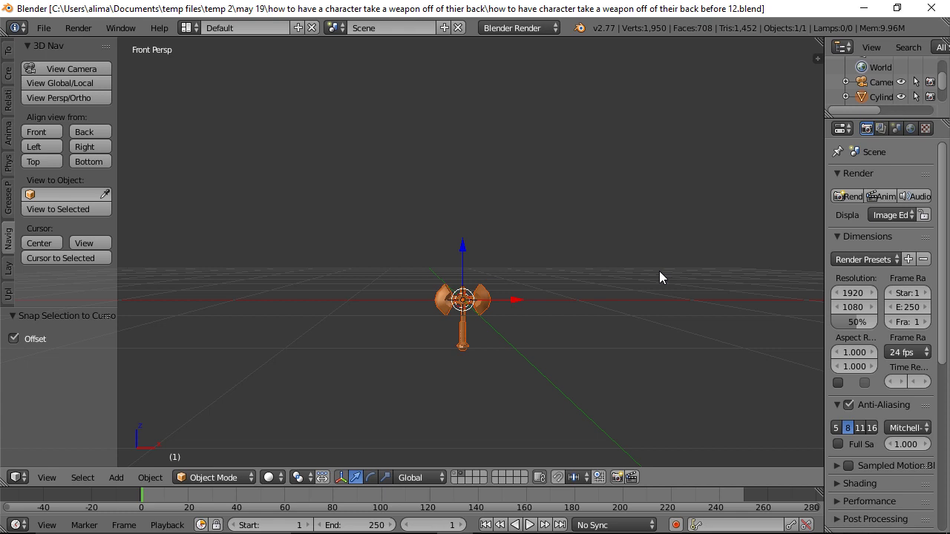
click(90, 100)
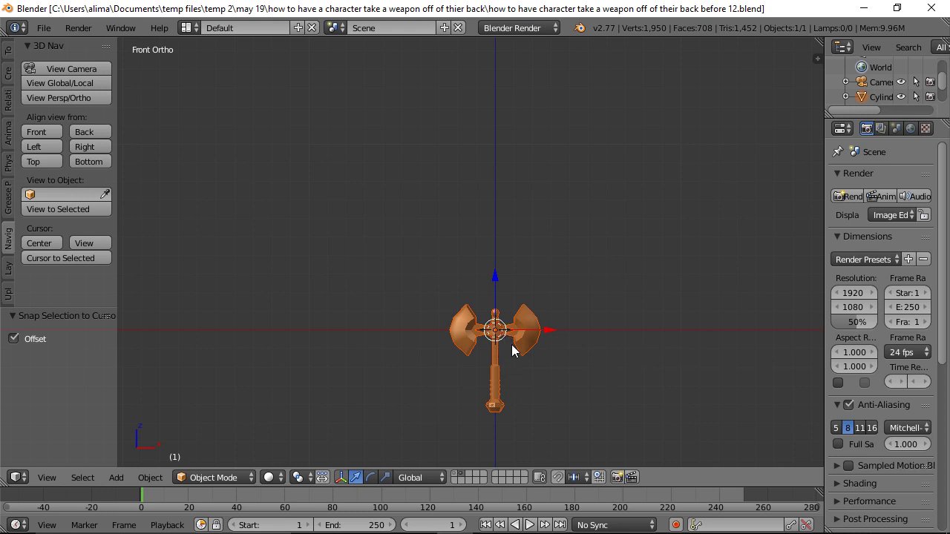
drag(495, 276, 493, 201)
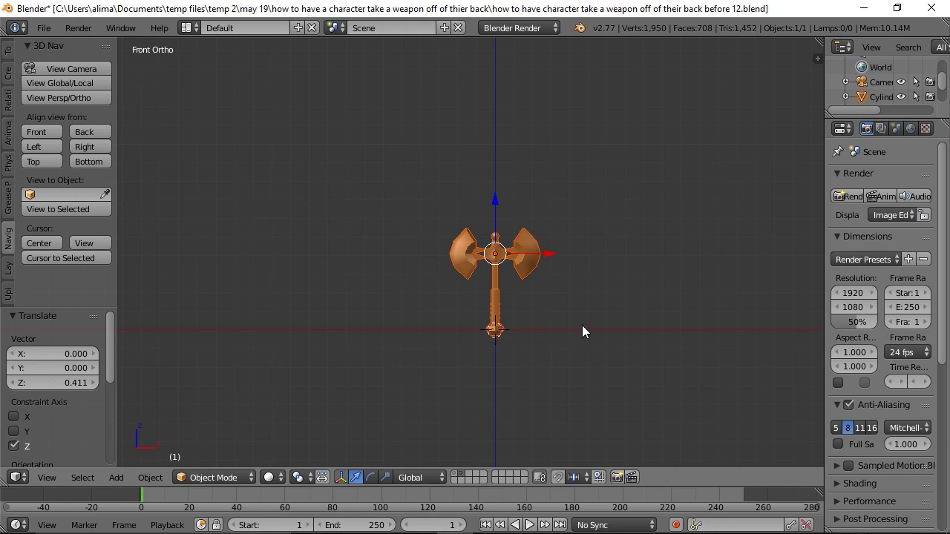
Add a single-bone armature at the base of the axe handle
key(shift+a)
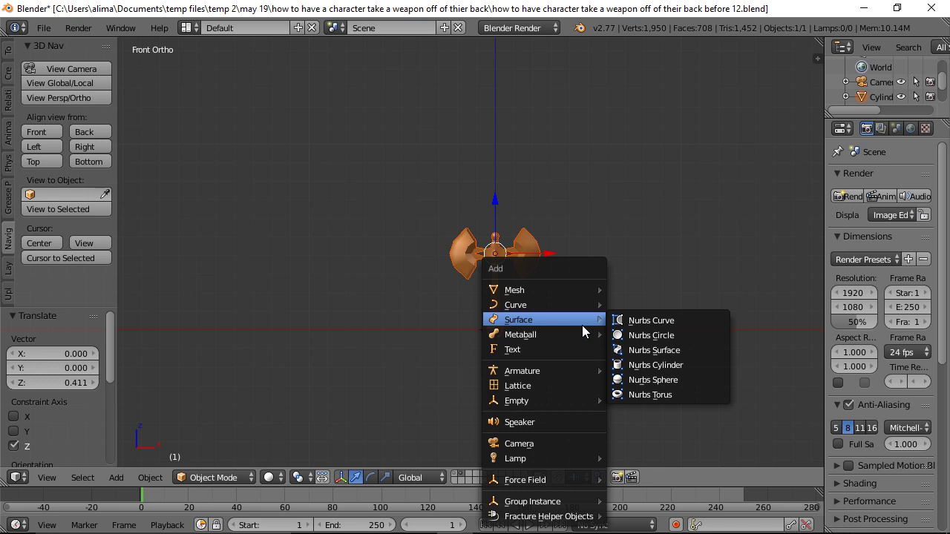
mouse_move(569, 368)
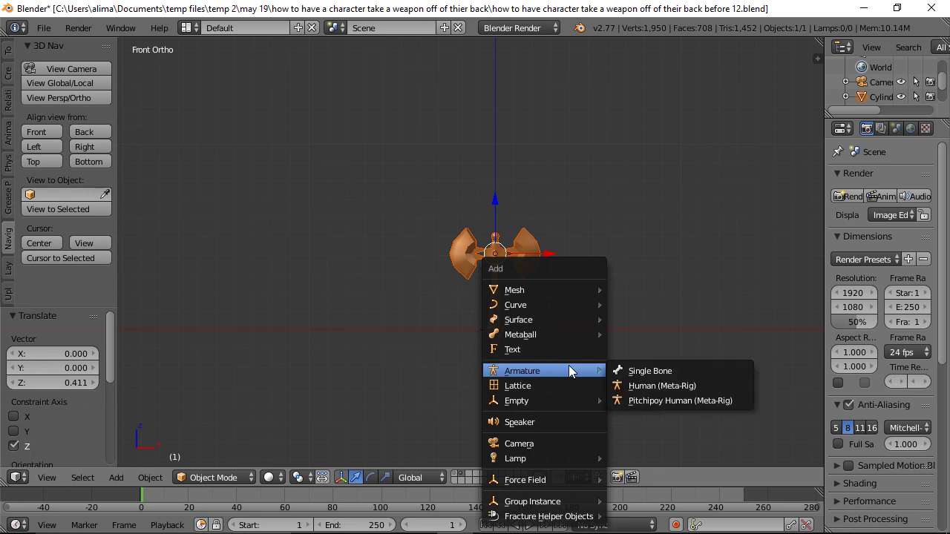
click(653, 370)
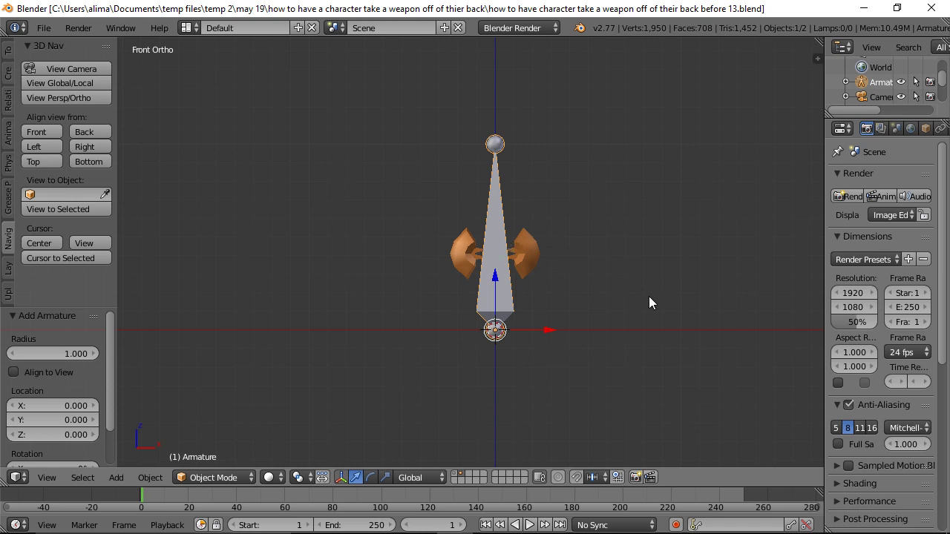
Shorten the bone in Edit Mode by lowering its tip about 0.5 units along Z to the top of the axe
click(244, 481)
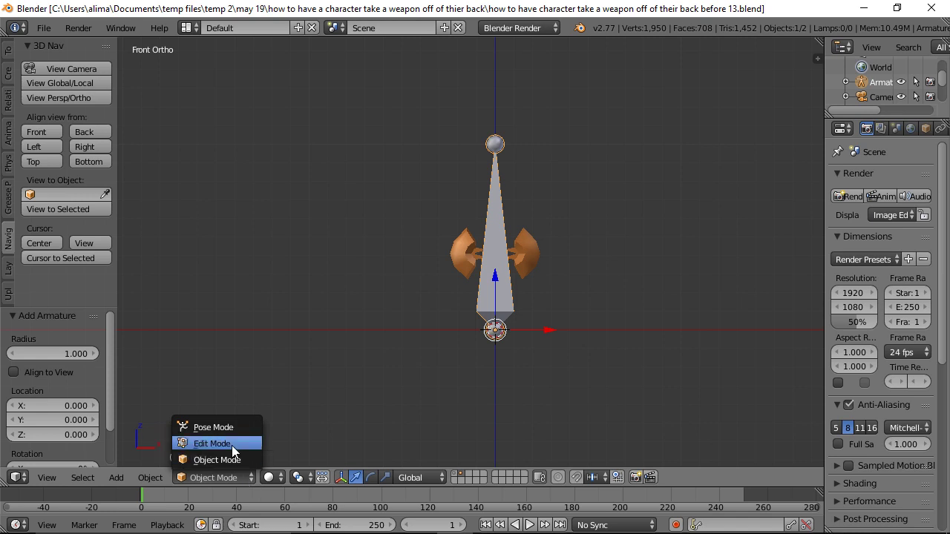
click(232, 446)
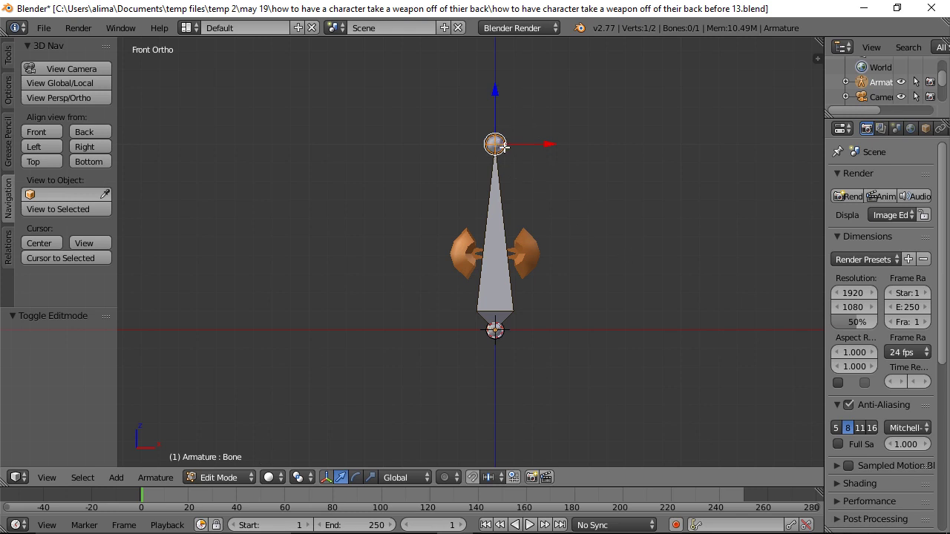
click(495, 88)
drag(495, 89, 503, 181)
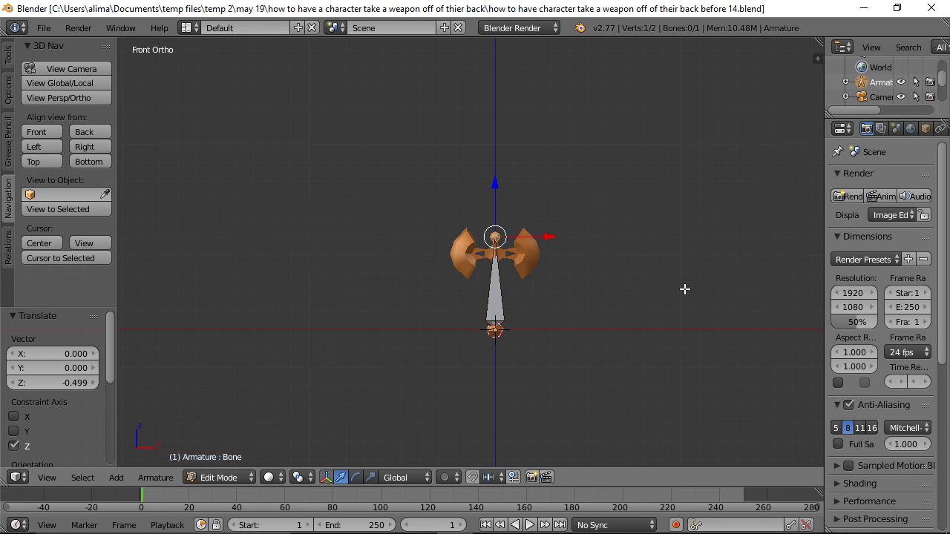
Rename the axe's bone as mainHandle
key(n)
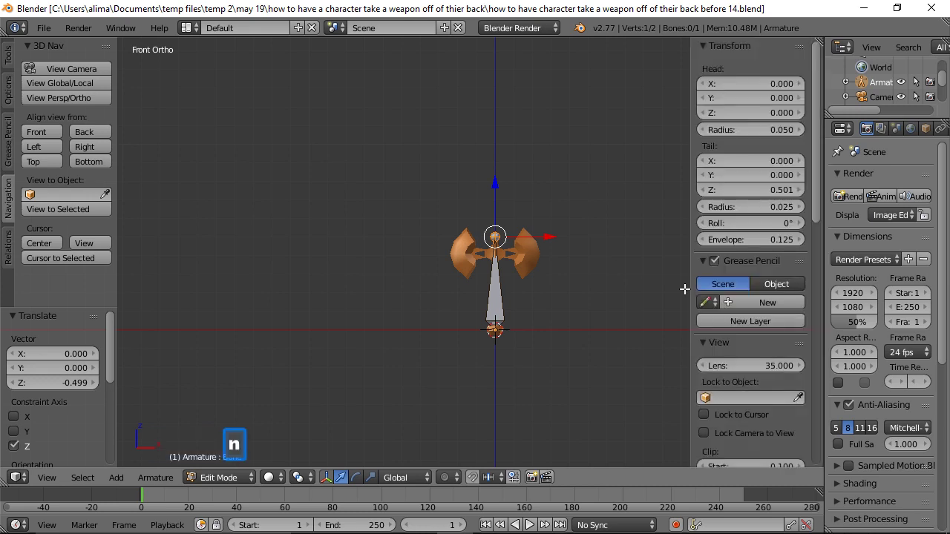
click(815, 194)
drag(815, 195, 801, 359)
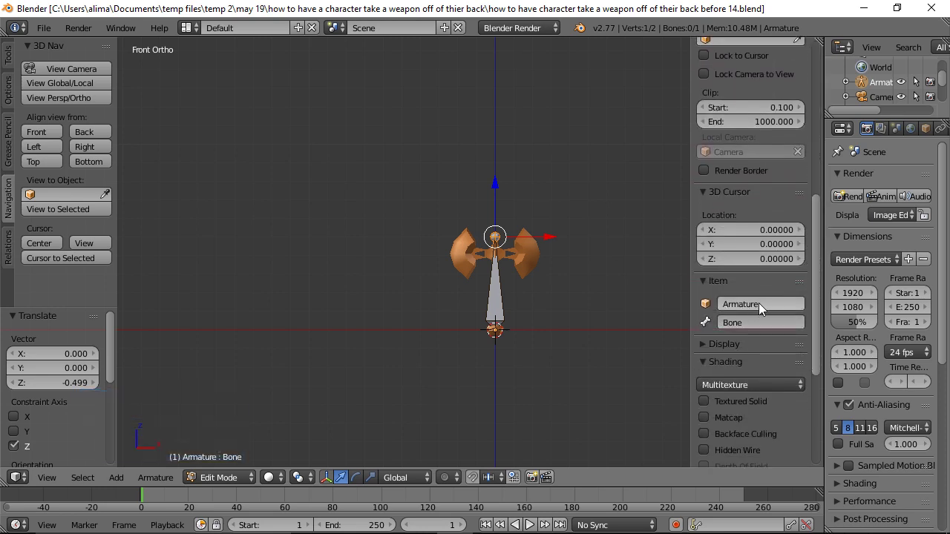
click(501, 301)
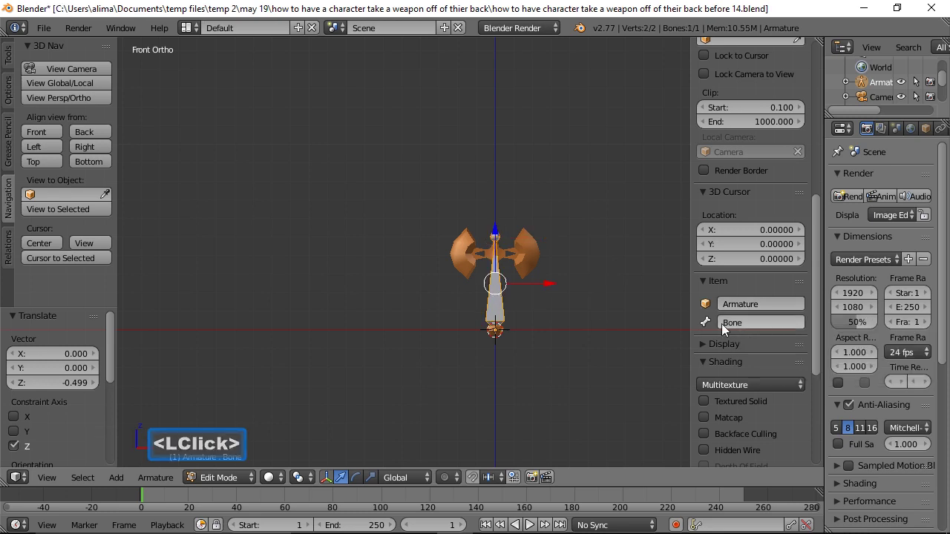
click(740, 325)
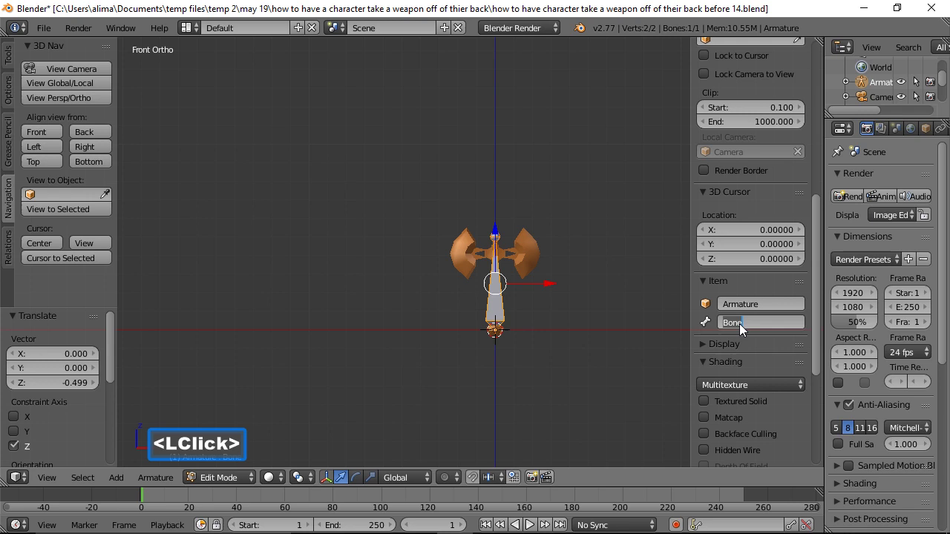
text(main)
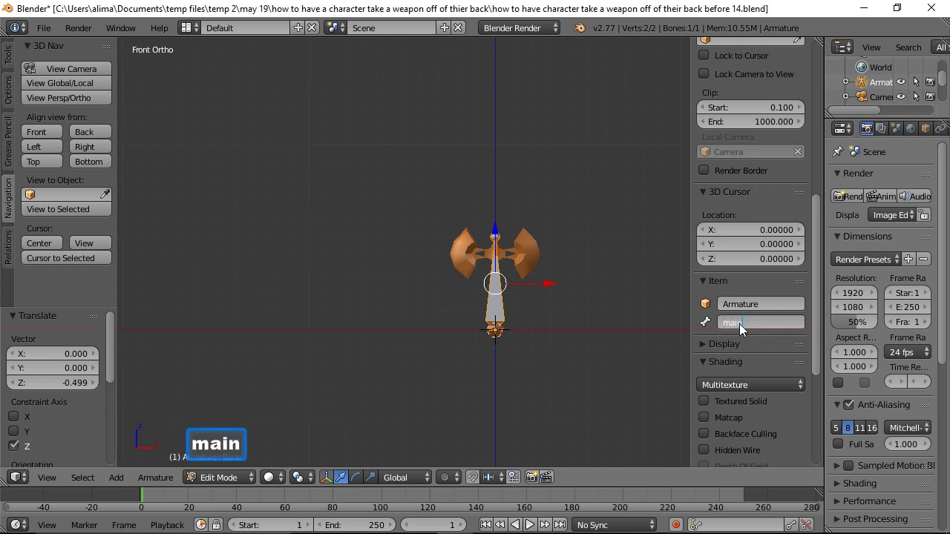
text(Handle)
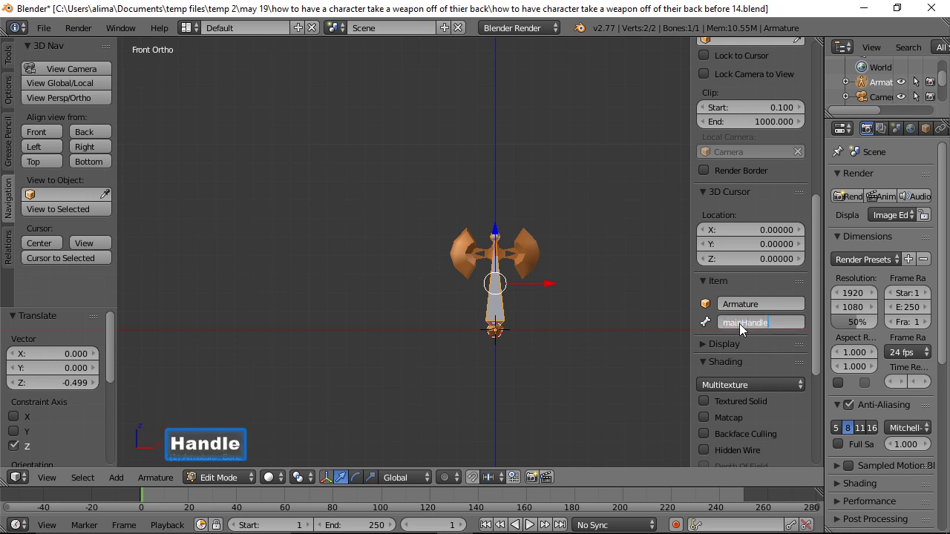
key(Return)
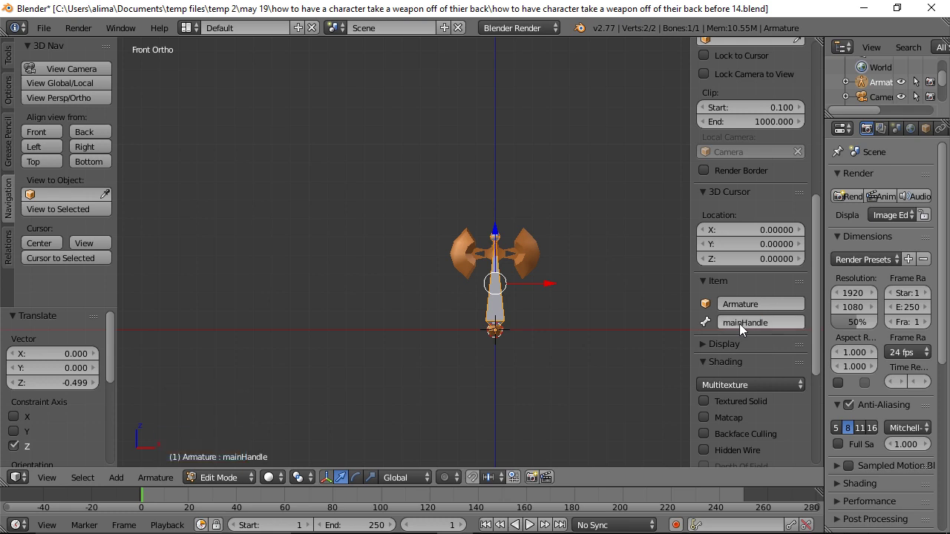
click(617, 178)
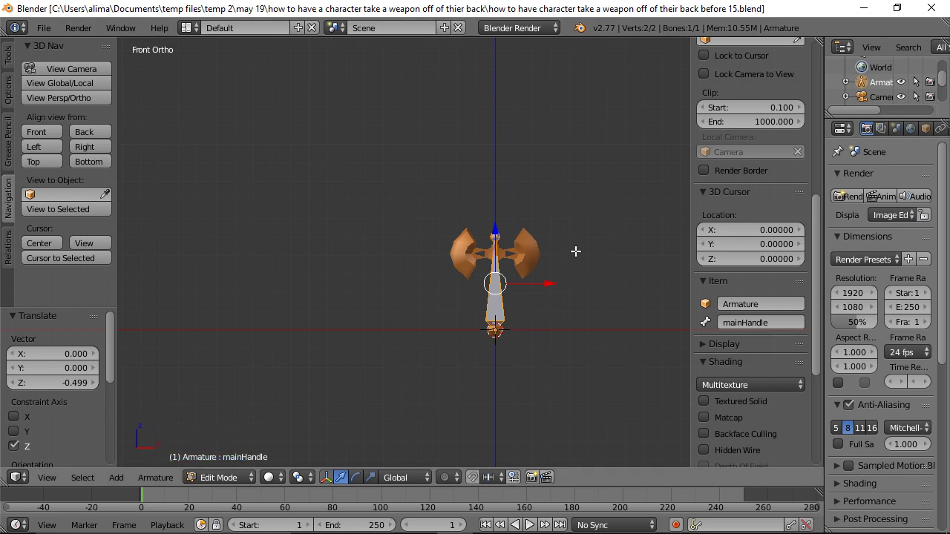
Duplicate the mainHandle bone about 0.67 units straight down and scale the copy to about 0.35
key(shift+d)
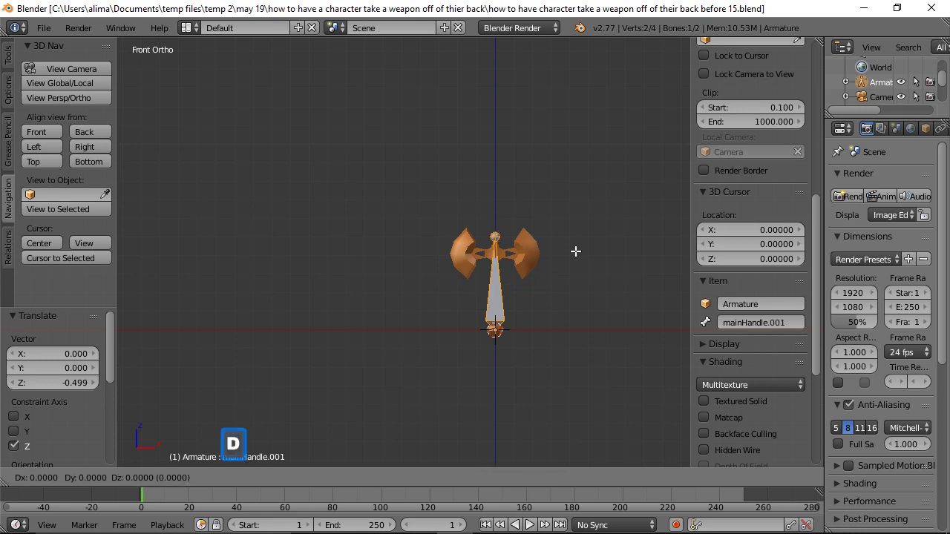
click(576, 251)
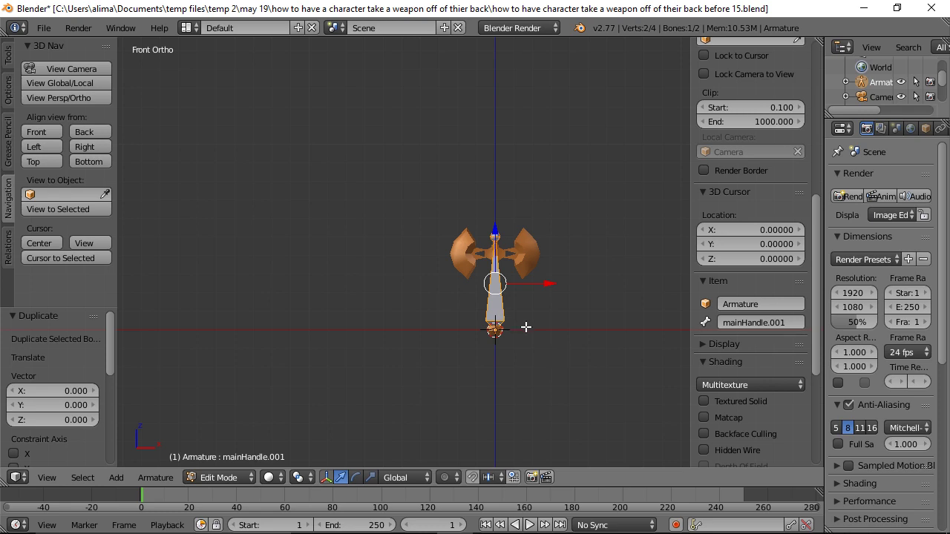
drag(493, 229, 493, 360)
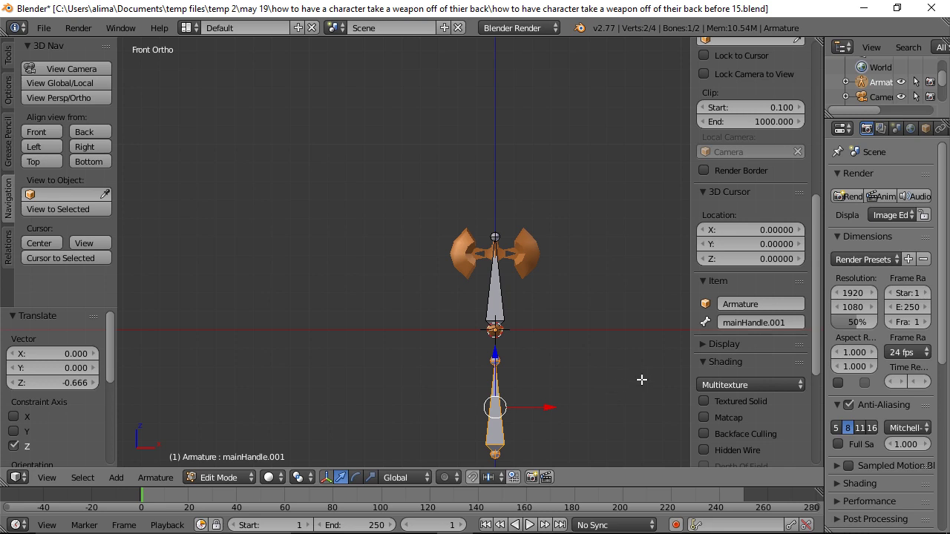
key(s)
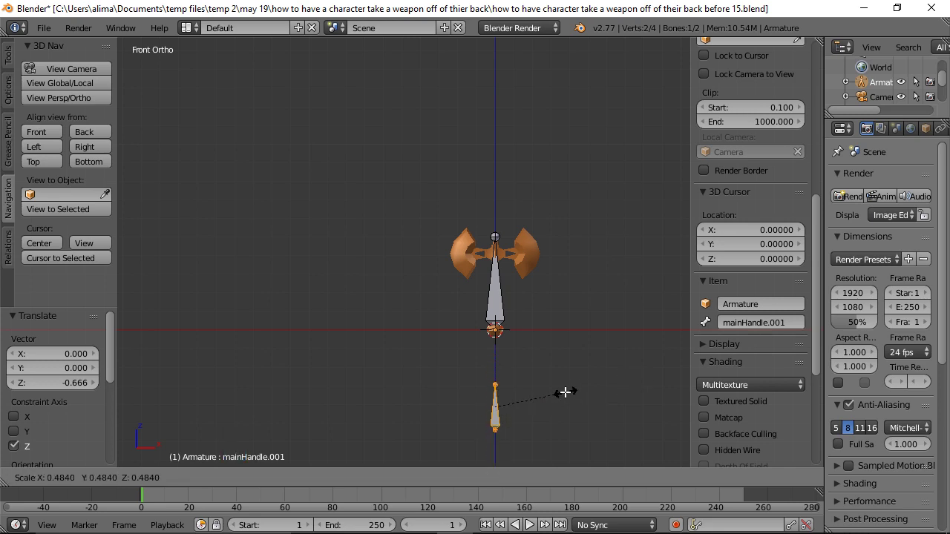
click(547, 394)
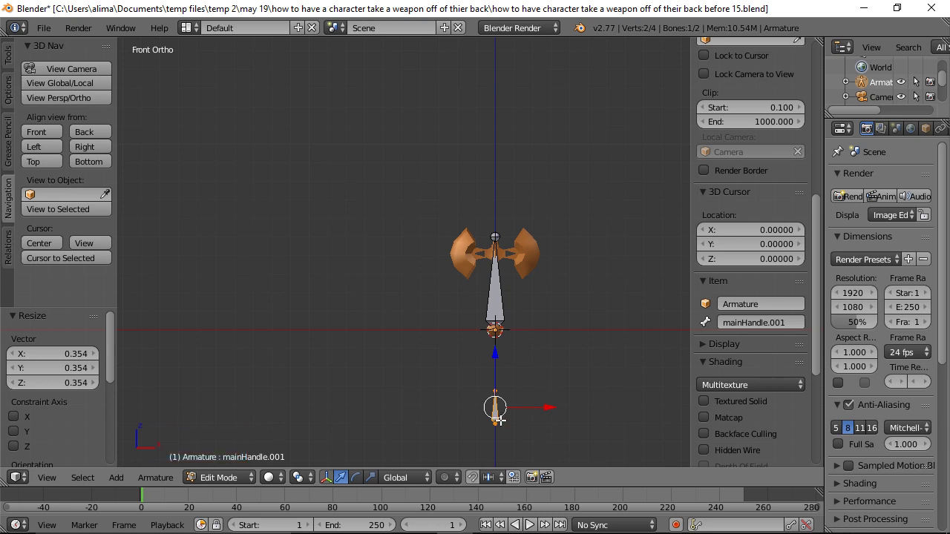
Rename the small duplicated bone below the axe as rootBone
click(763, 322)
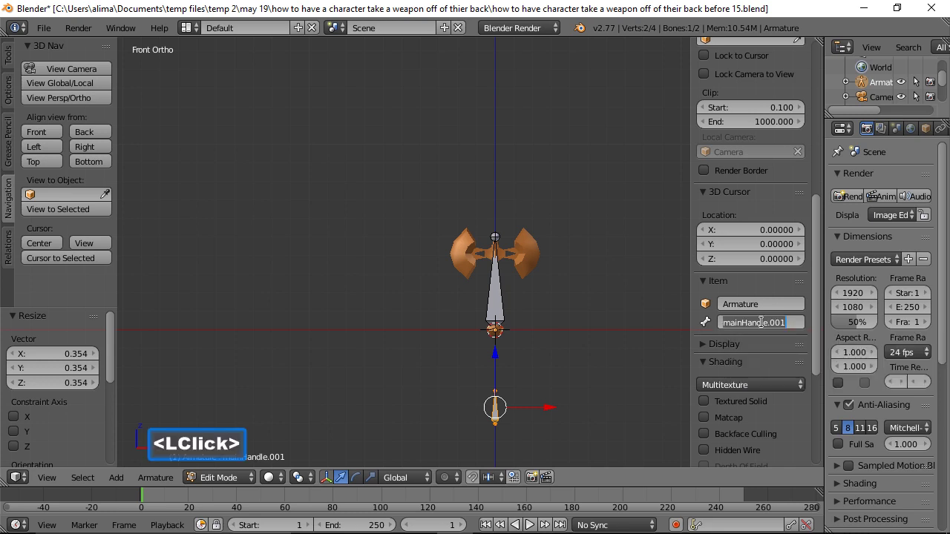
text(roo)
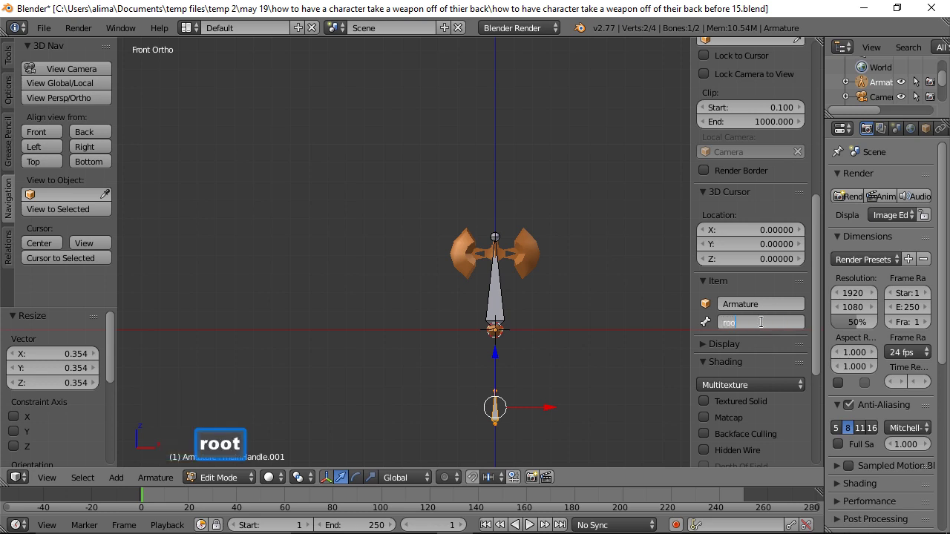
text(tBone)
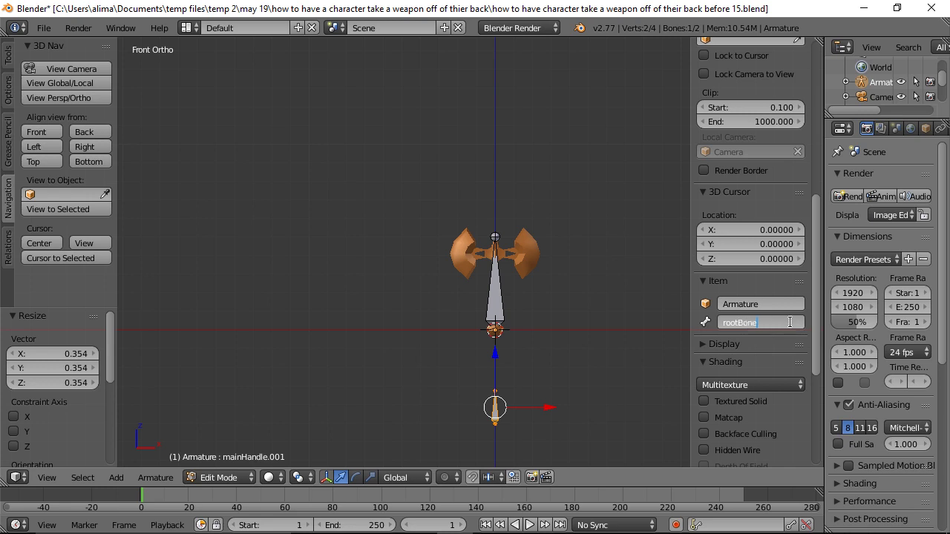
key(Return)
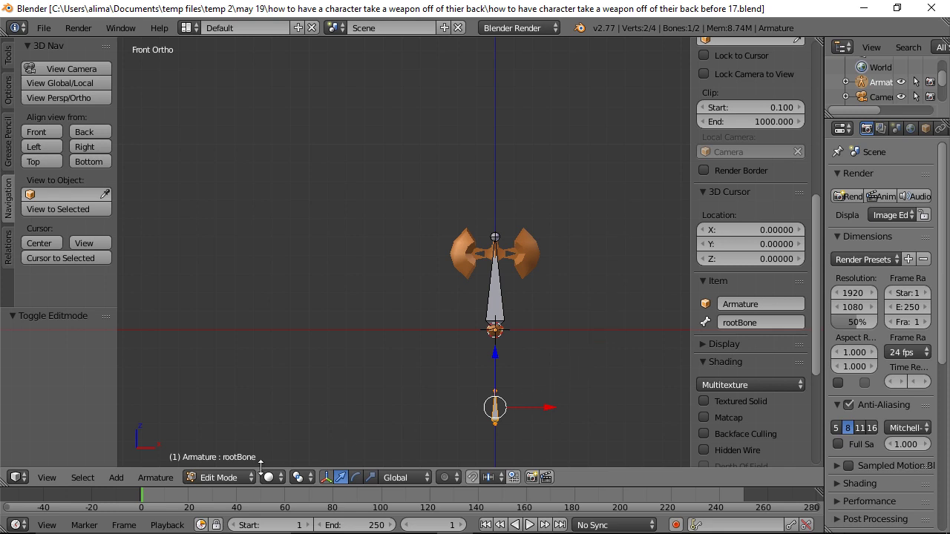
Test moving rootBone in Pose Mode, cancel the move and return to Edit Mode
click(243, 479)
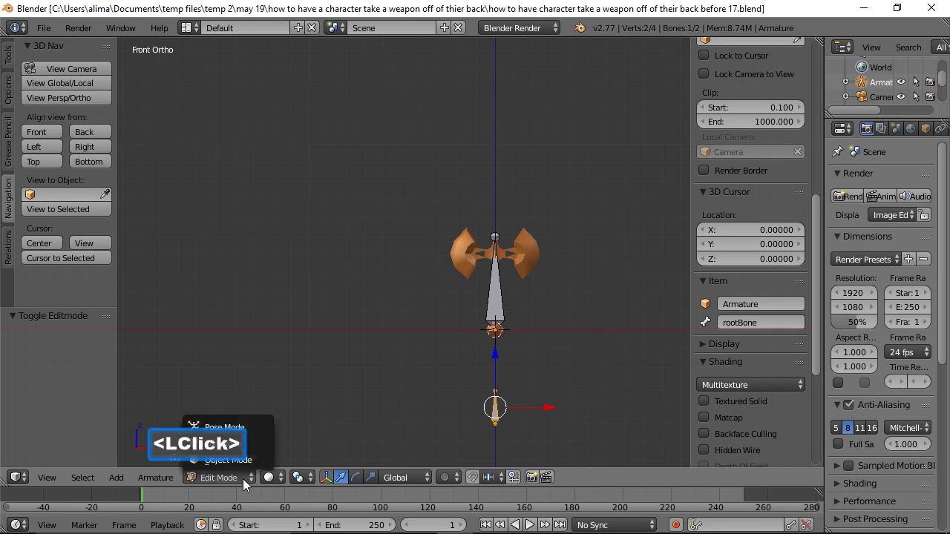
click(260, 429)
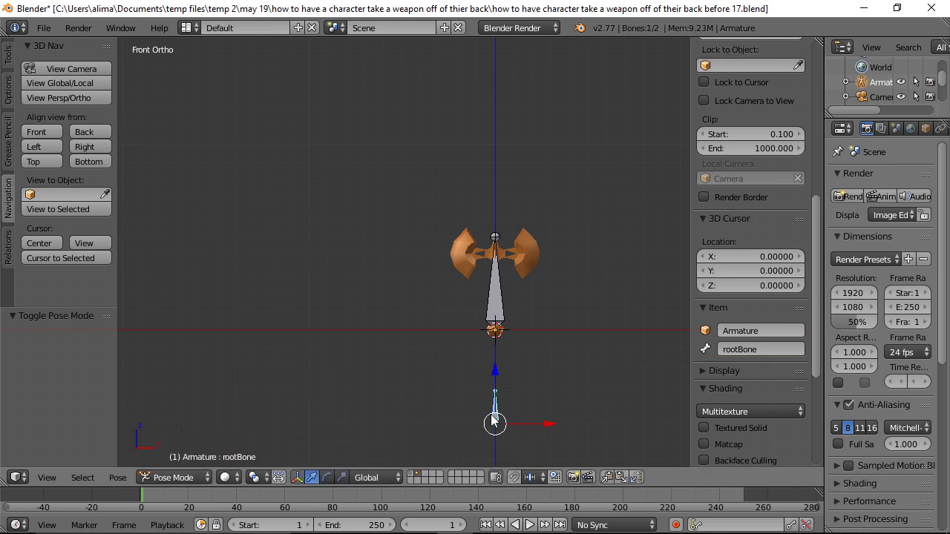
key(g)
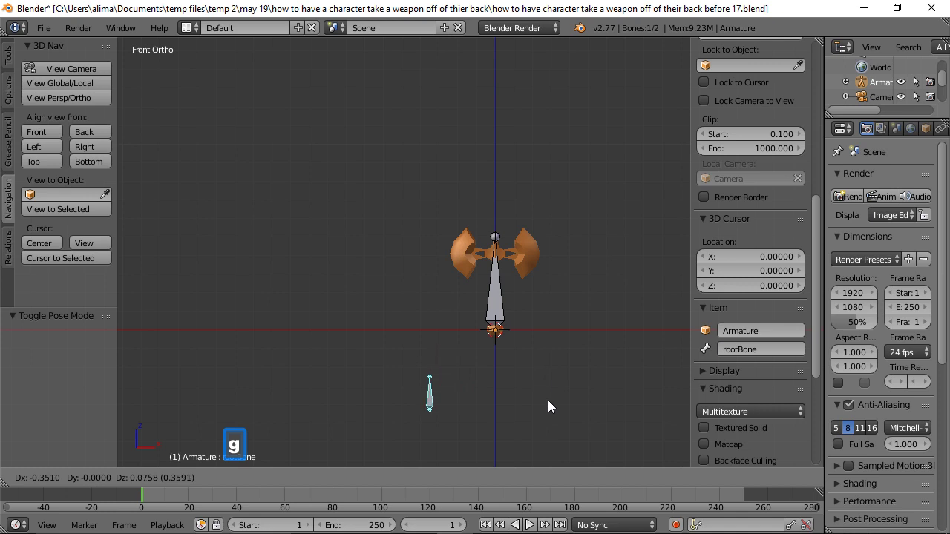
right_click(616, 394)
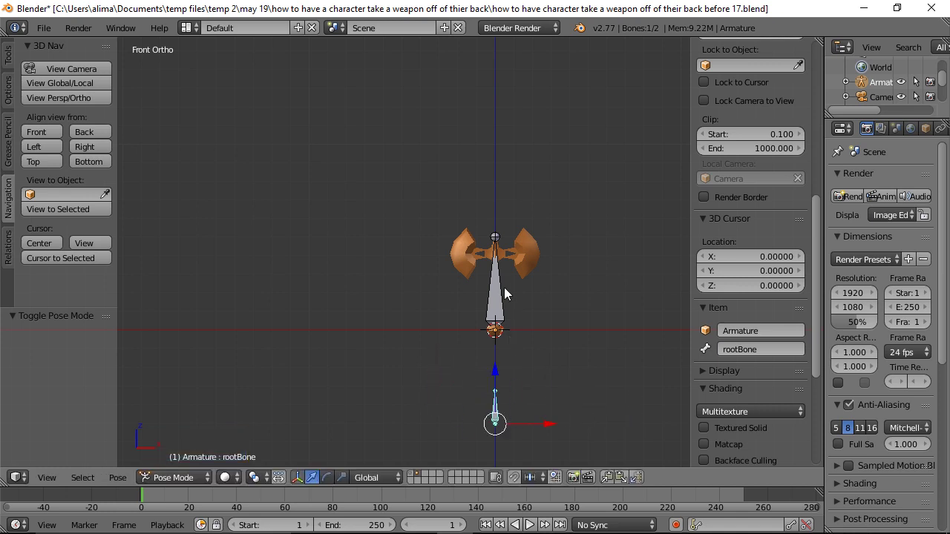
click(205, 476)
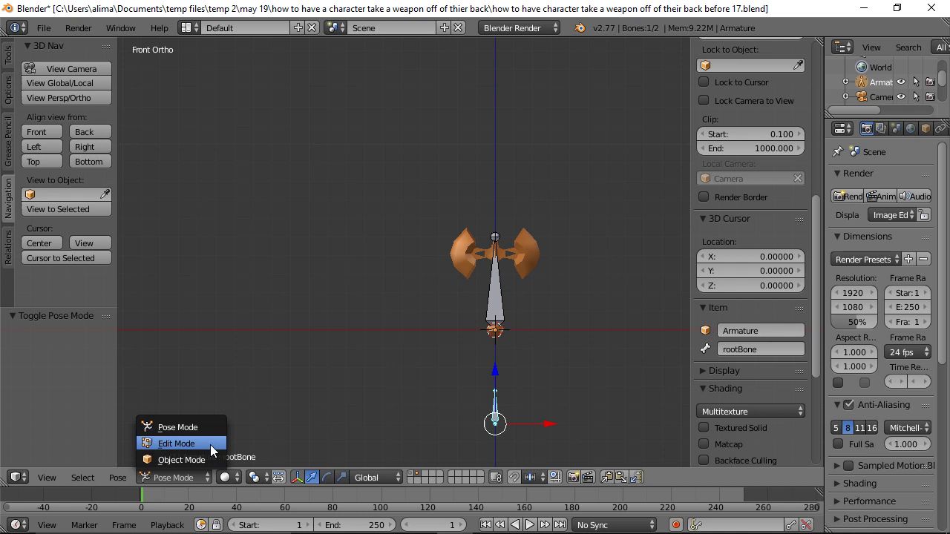
click(210, 444)
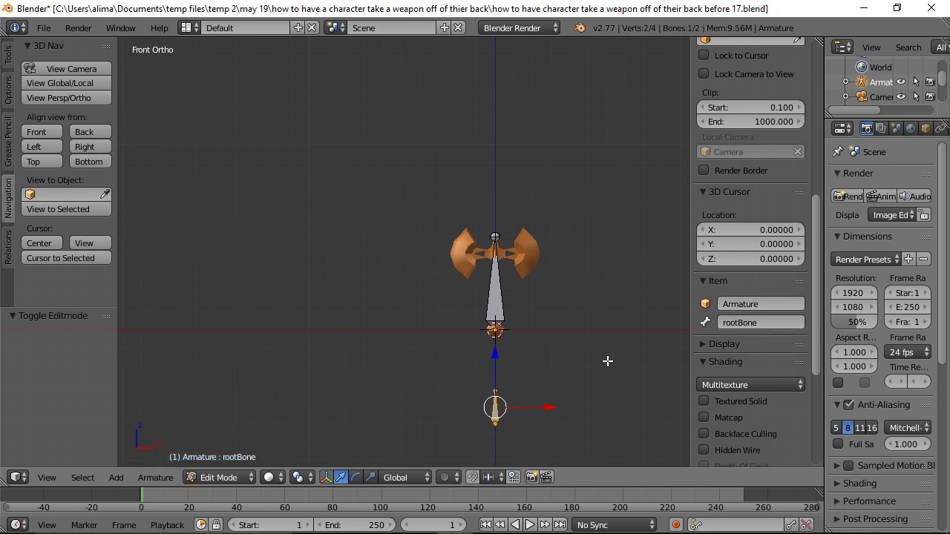
Parent the mainHandle bone to rootBone with the Keep Offset option and clear the selection
click(490, 298)
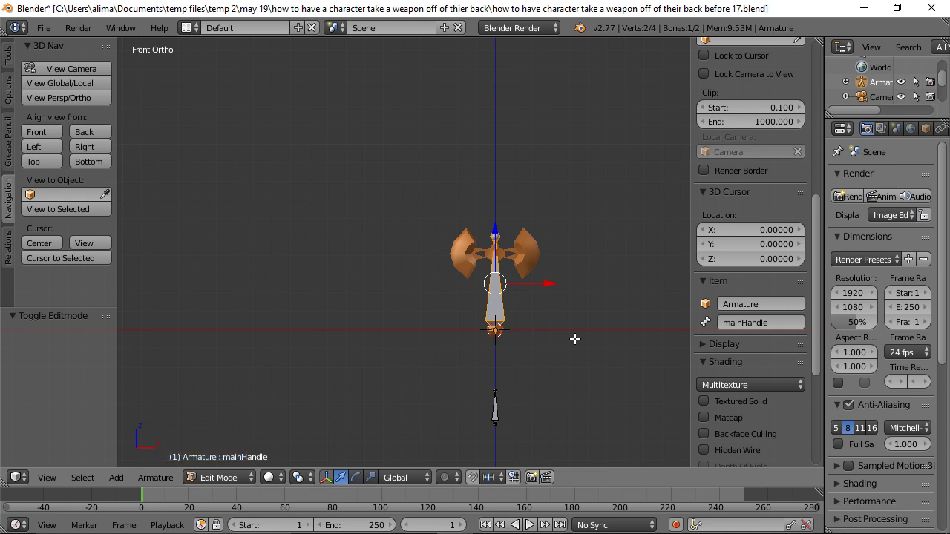
shift+click(496, 409)
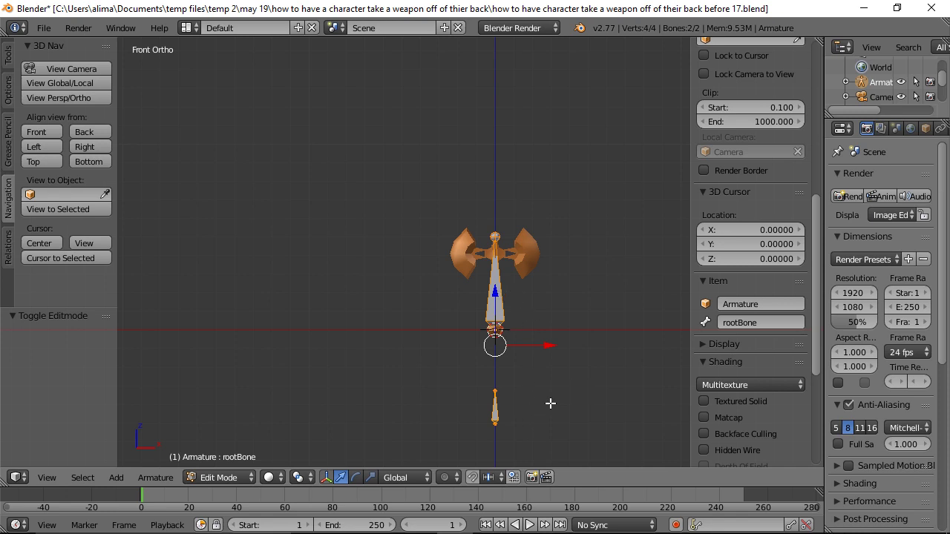
key(ctrl)
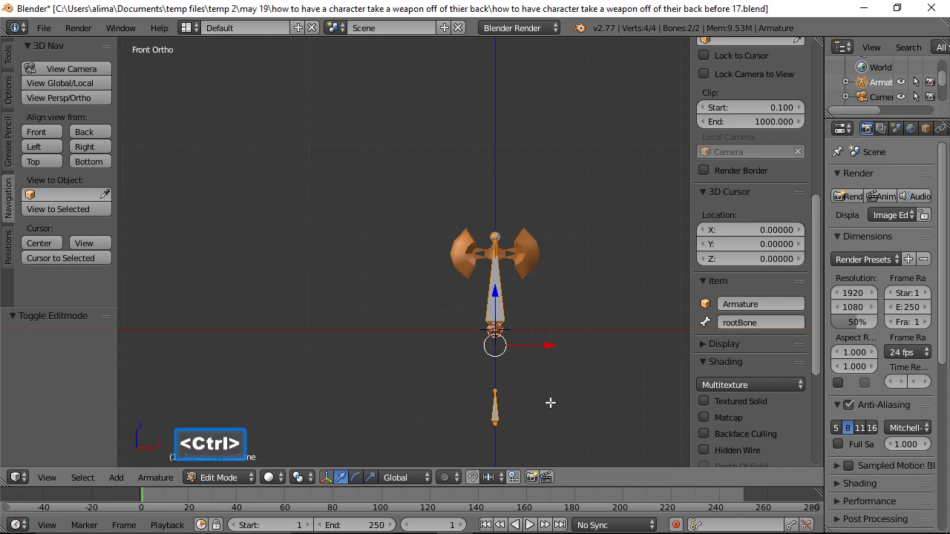
key(ctrl+p)
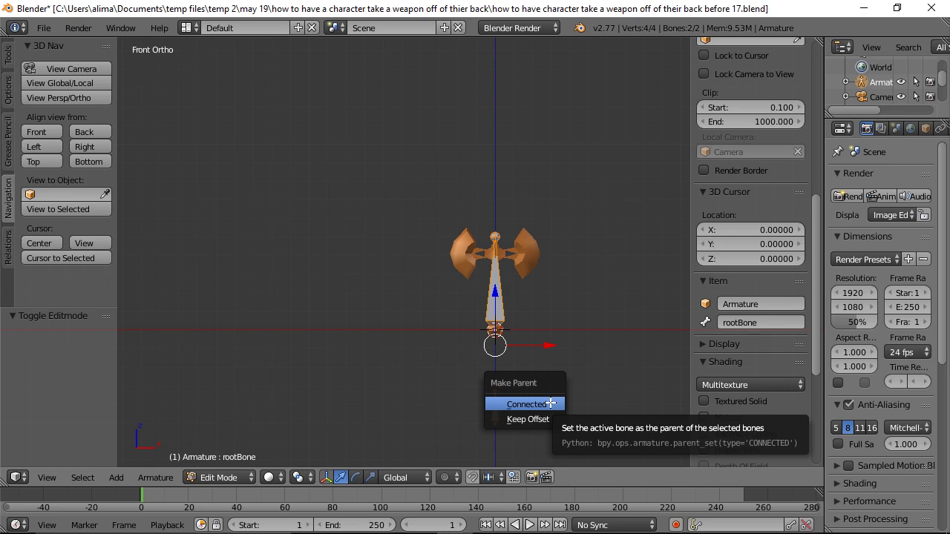
click(548, 417)
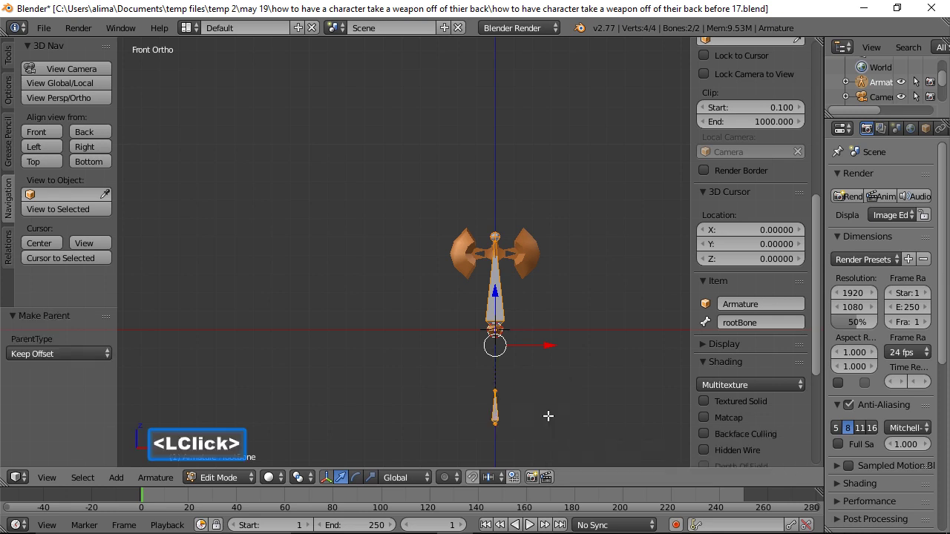
key(a)
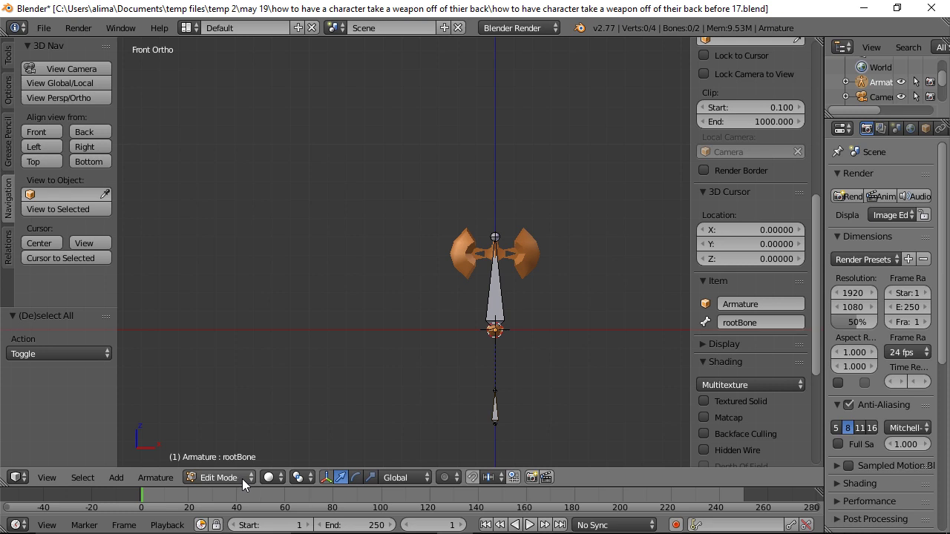
Switch the armature to Pose Mode and test moving rootBone with its child mainHandle, cancelling the move
click(242, 478)
click(252, 426)
click(496, 417)
key(g)
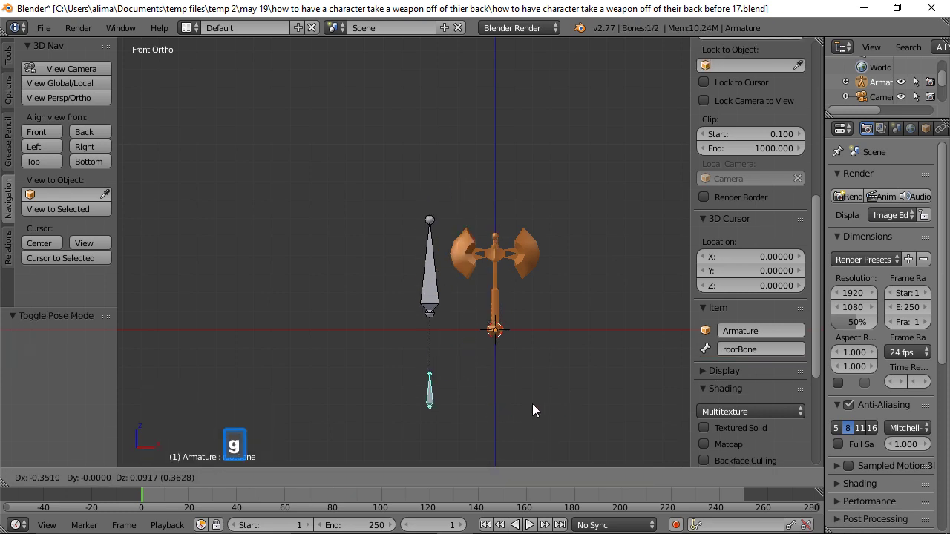
right_click(590, 386)
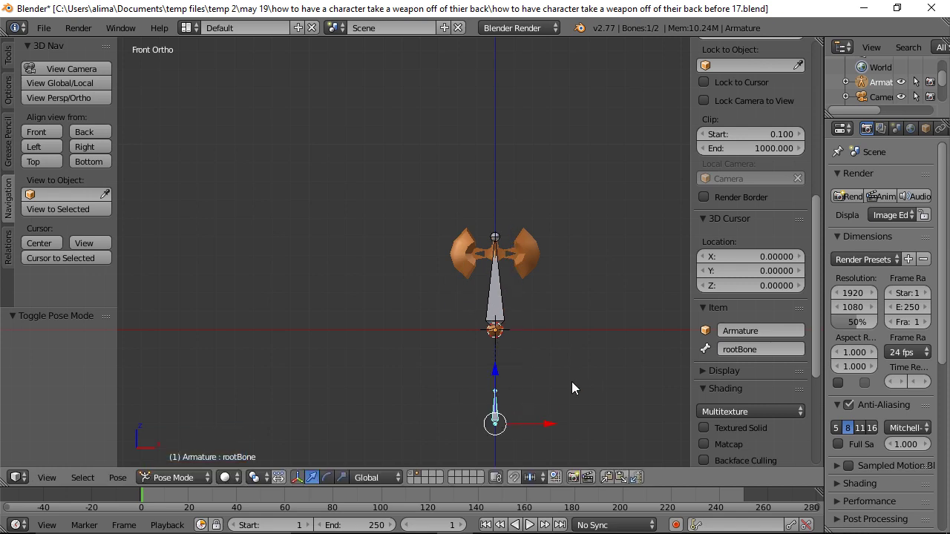
click(608, 169)
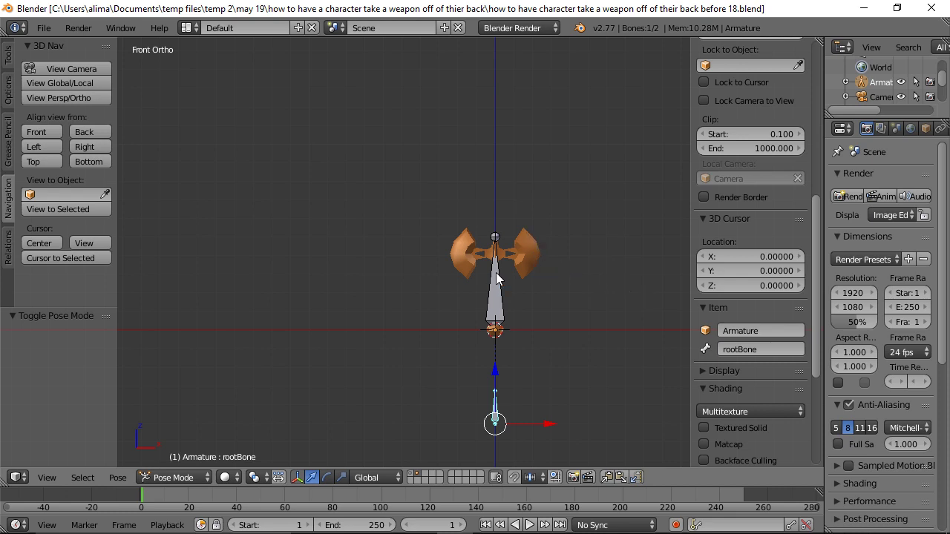
Parent the axe mesh to the mainHandle bone using the Bone parenting type
key(a)
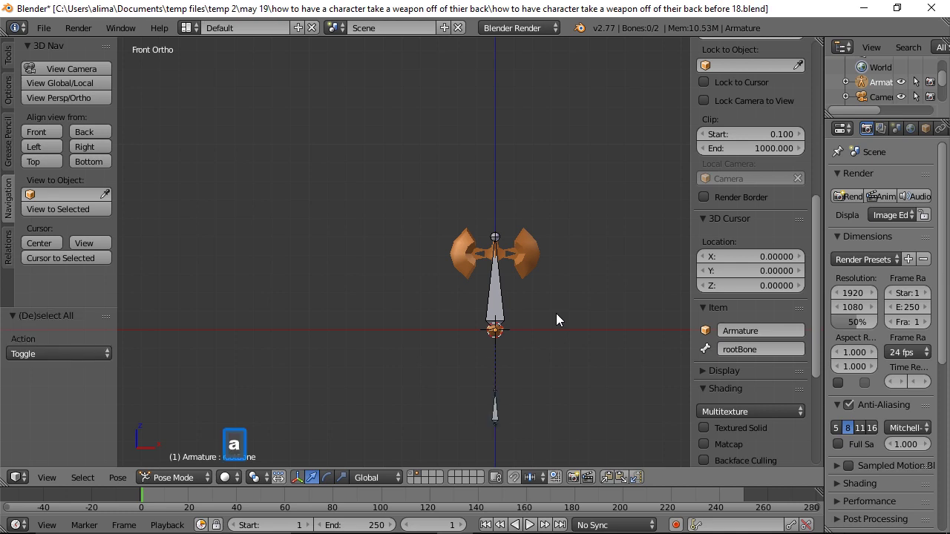
click(498, 298)
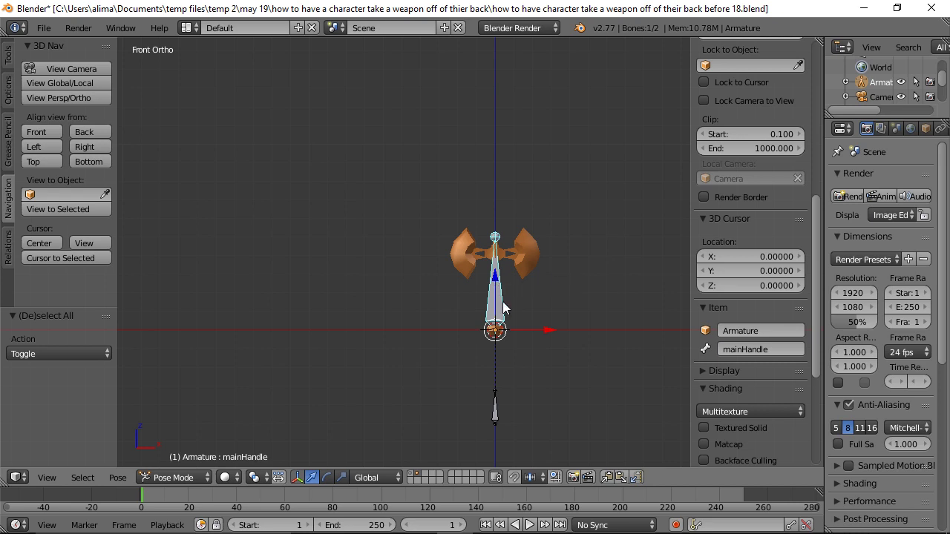
click(534, 249)
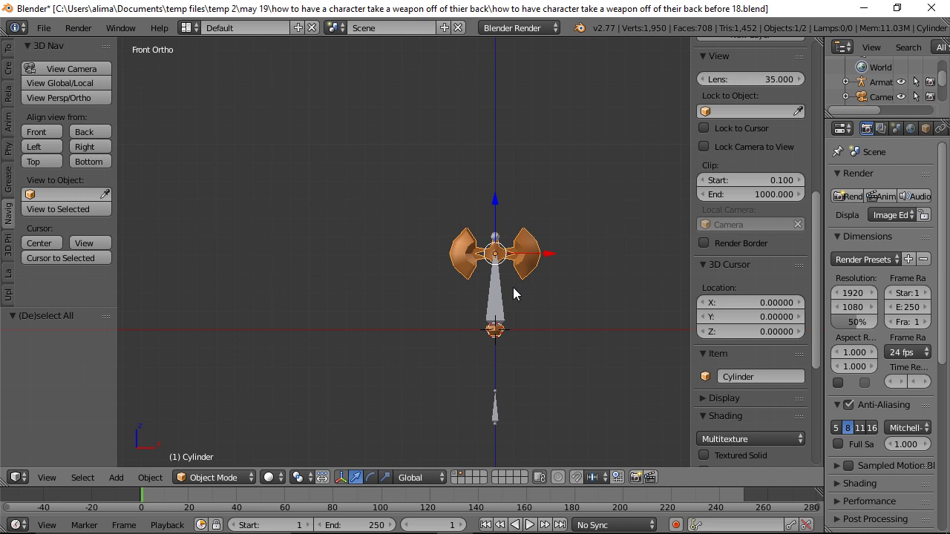
shift+click(497, 299)
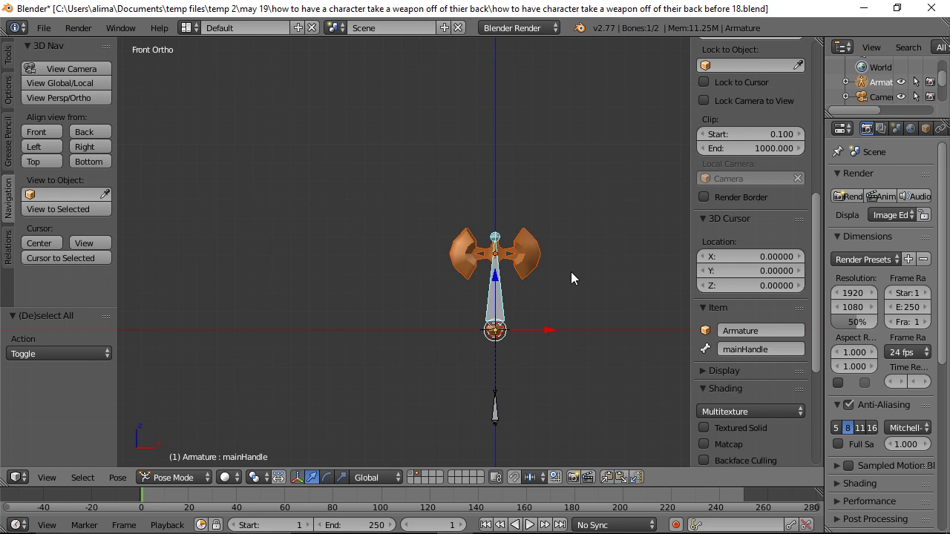
key(ctrl)
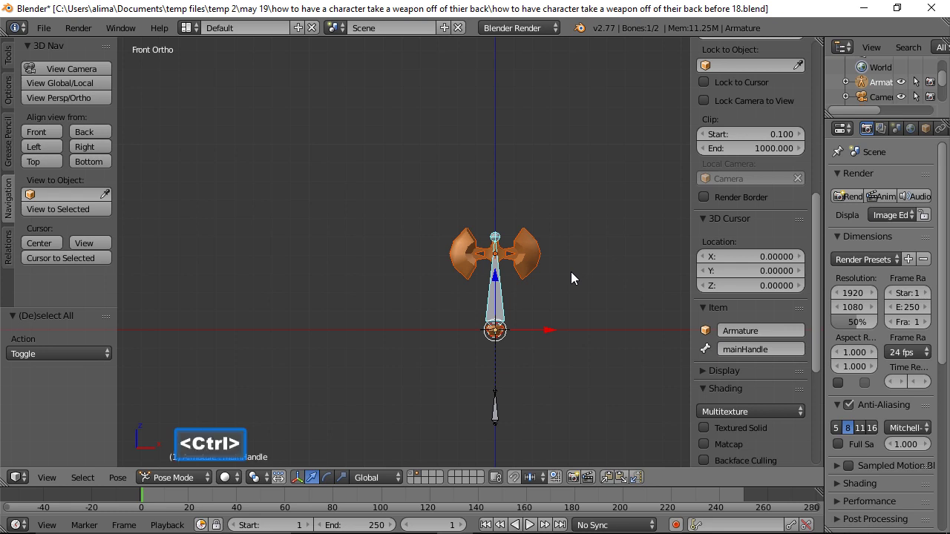
key(ctrl+p)
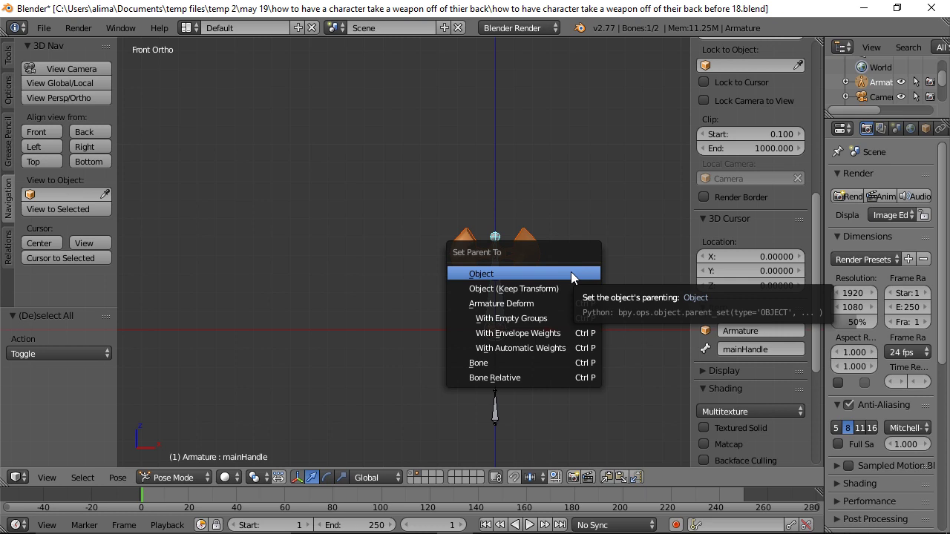
click(545, 362)
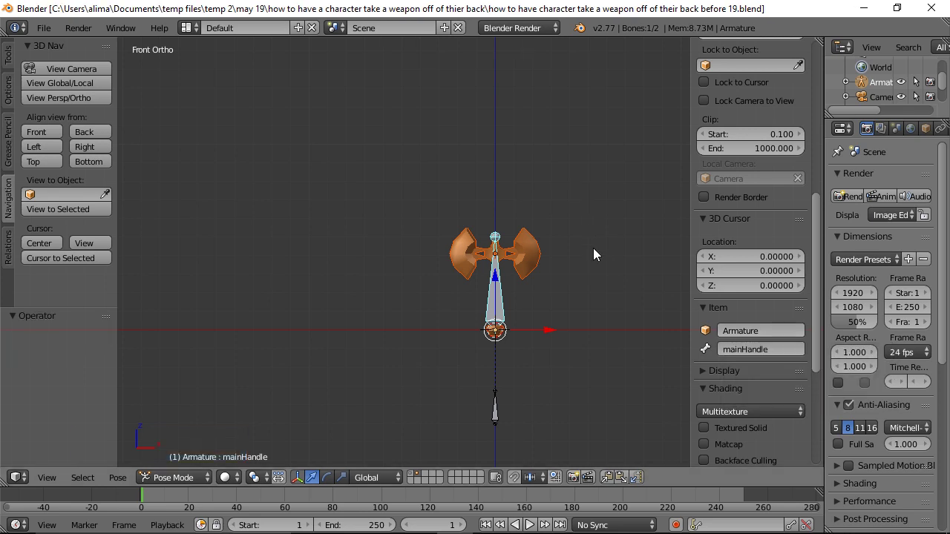
Test moving rootBone to check that the axe follows the bones, and cancel the move
key(a)
click(495, 421)
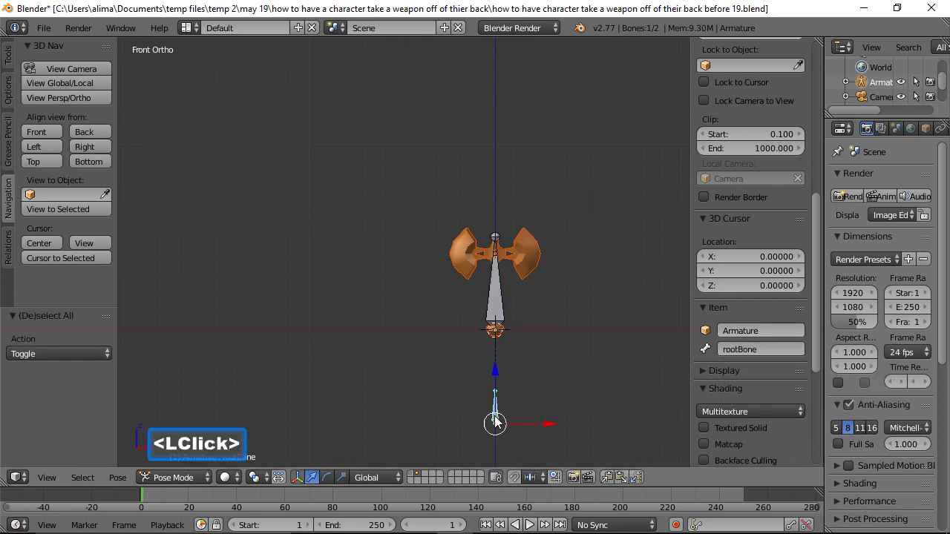
key(g)
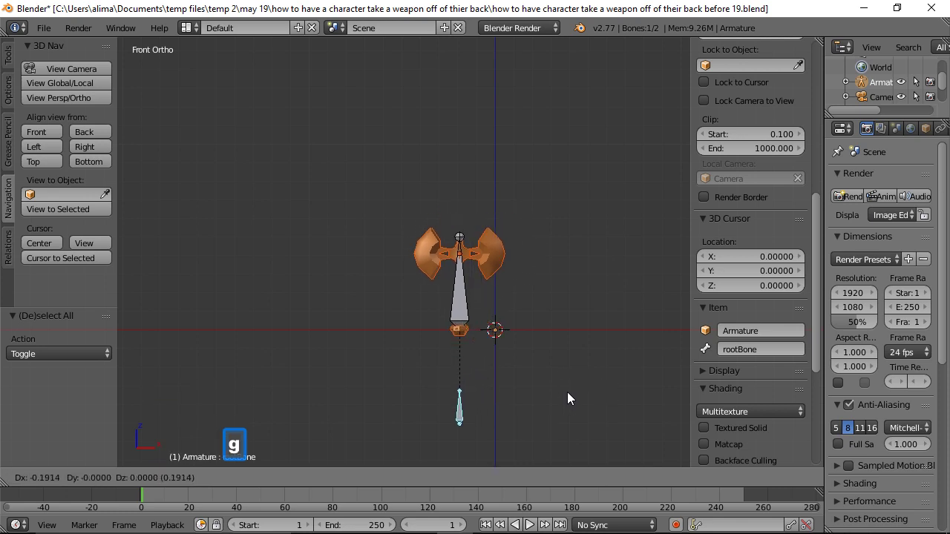
right_click(605, 356)
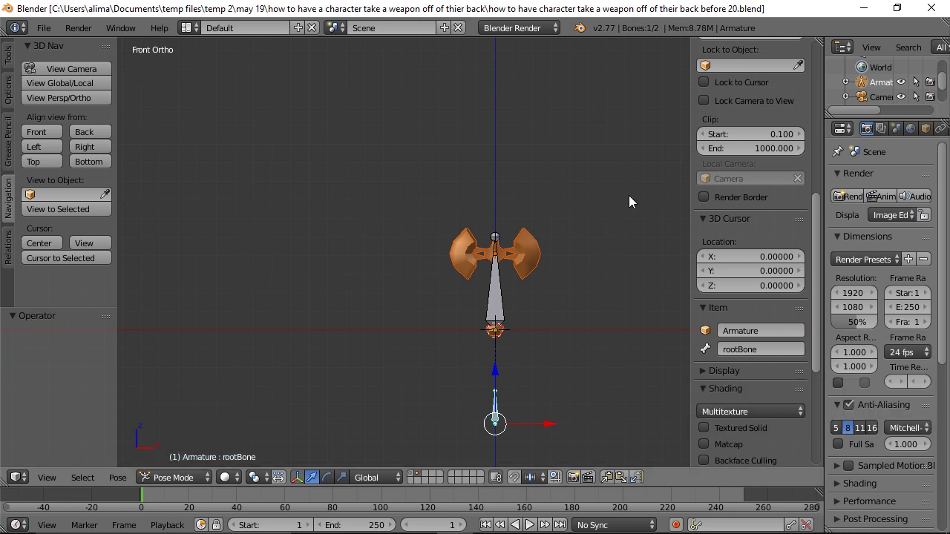
Show the character's layer, raise rootBone to hip height and move it about 0.133 along Y behind the character
shift+click(410, 475)
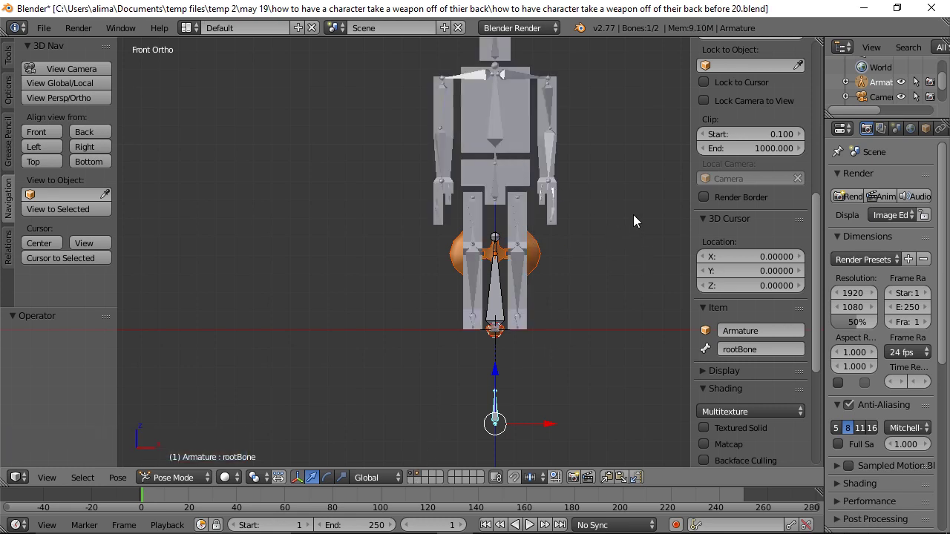
middle_drag(631, 191, 484, 239)
ctrl+middle_drag(577, 153, 506, 221)
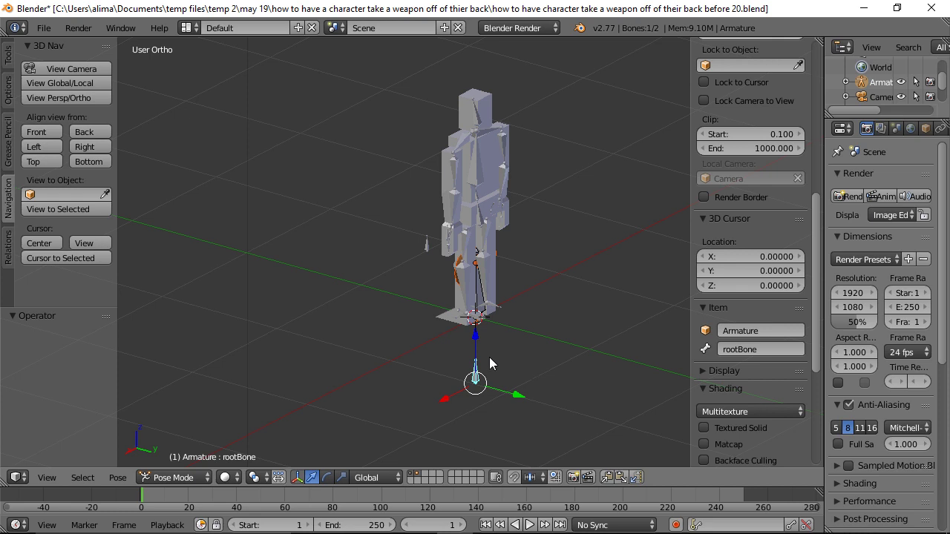
drag(477, 342, 481, 211)
drag(515, 263, 532, 269)
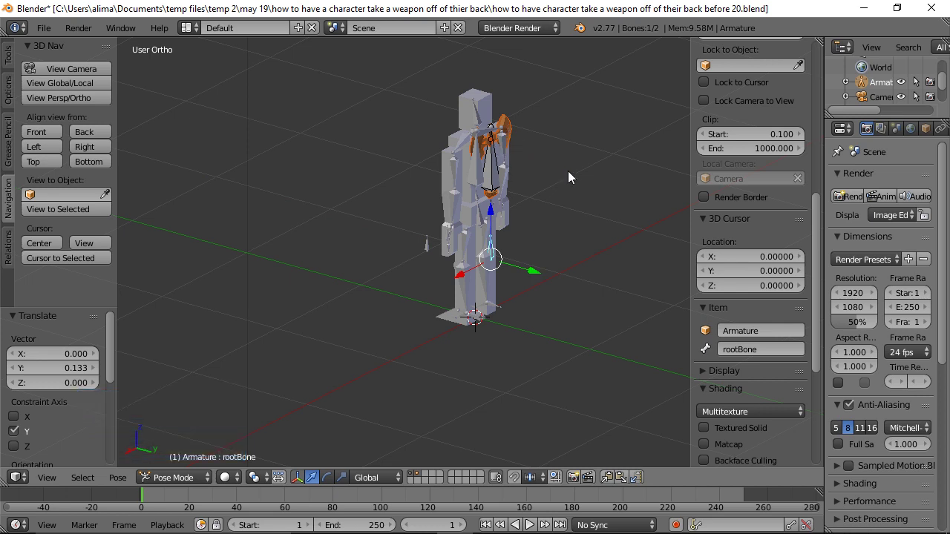
Rotate the mainHandle bone 180° about the global Y axis so the axe hangs head down
click(493, 179)
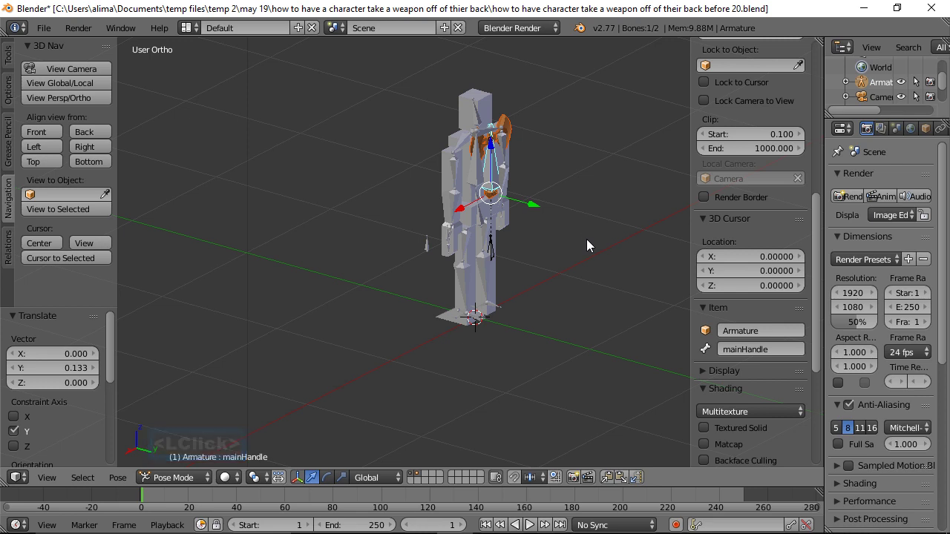
key(r)
key(y)
key(1)
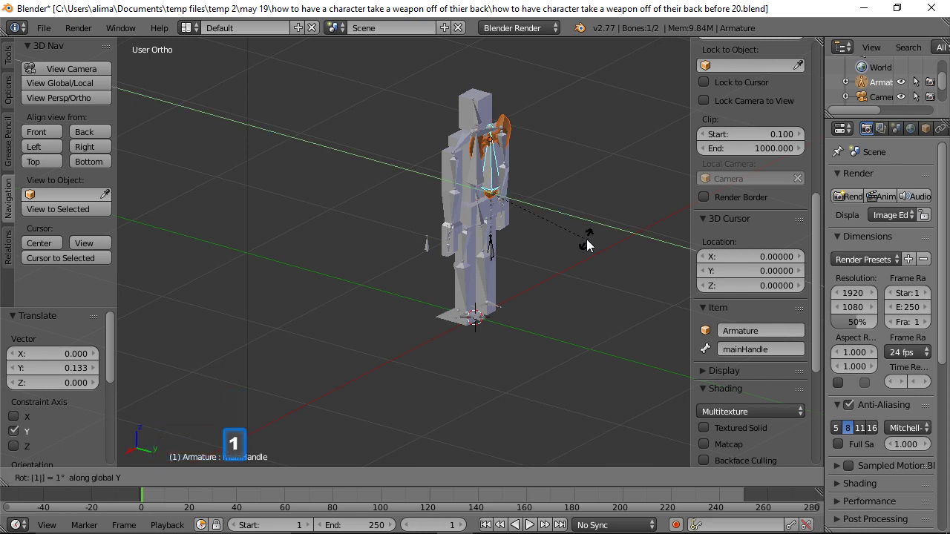
key(8)
key(0)
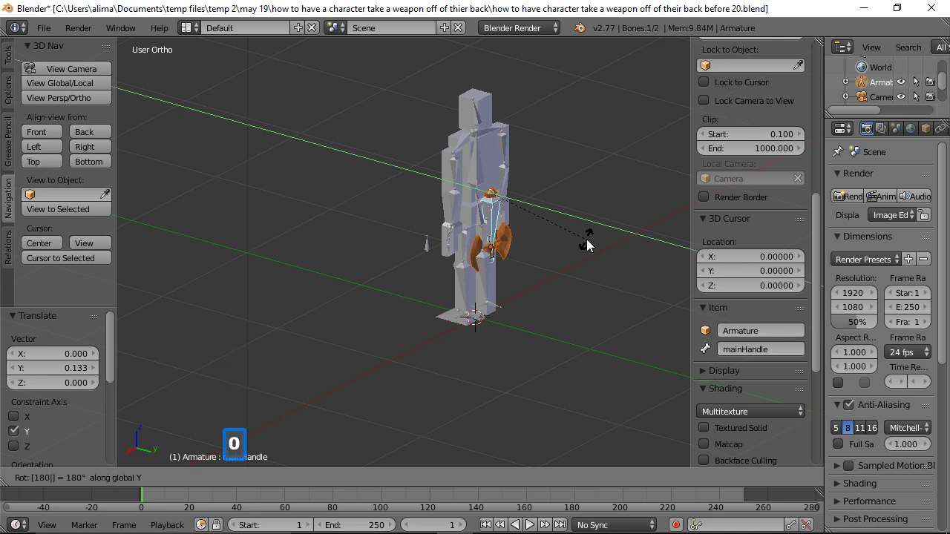
click(586, 239)
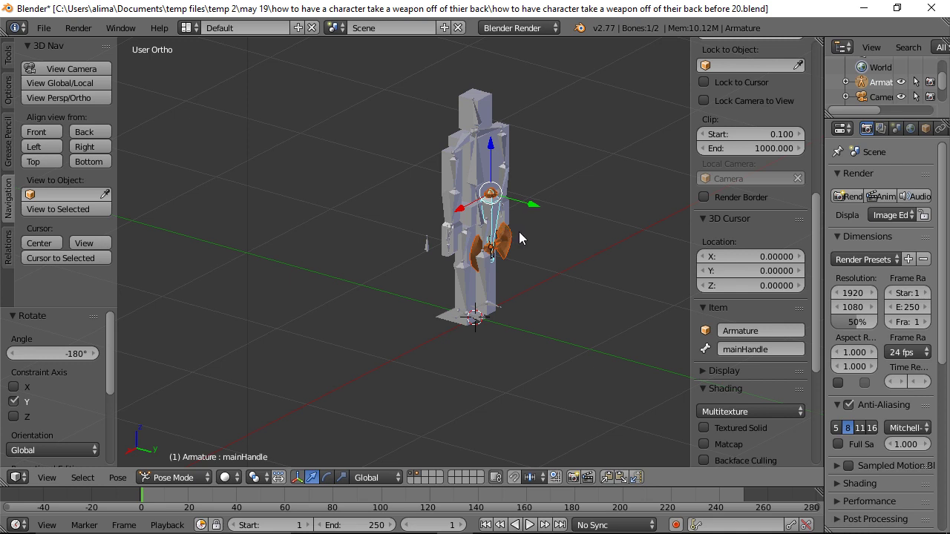
Raise the mainHandle bone along Z by about 0.413 and another 0.297 to bring the axe head onto the upper back
drag(493, 157, 494, 102)
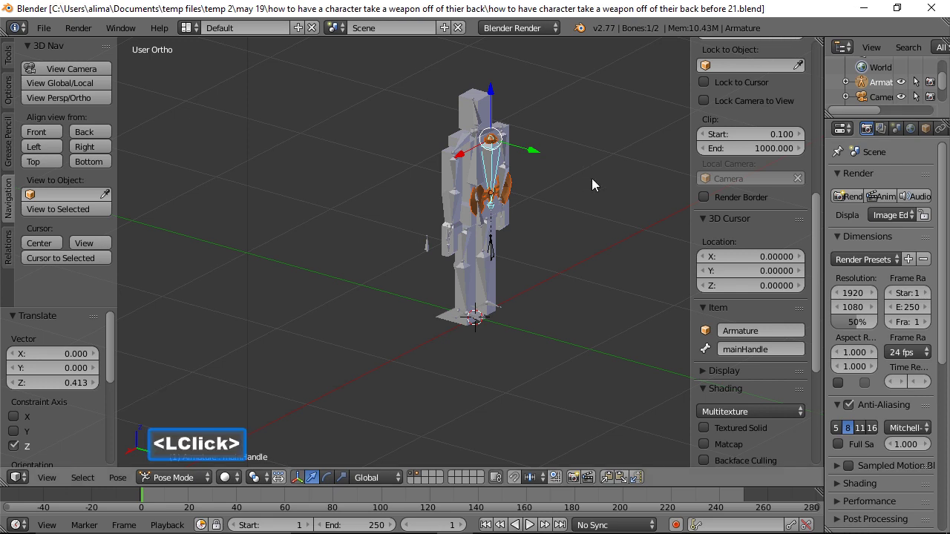
shift+middle_drag(596, 162, 511, 202)
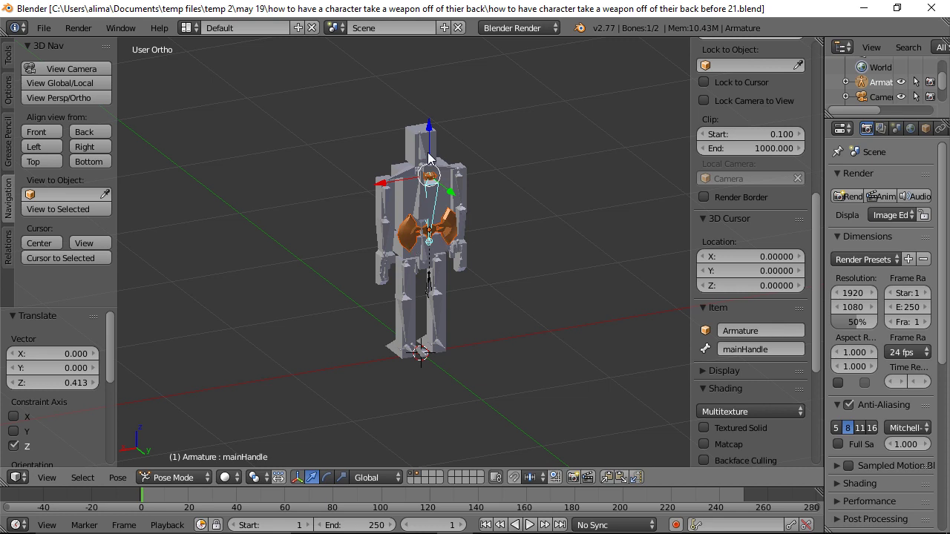
drag(429, 143, 430, 104)
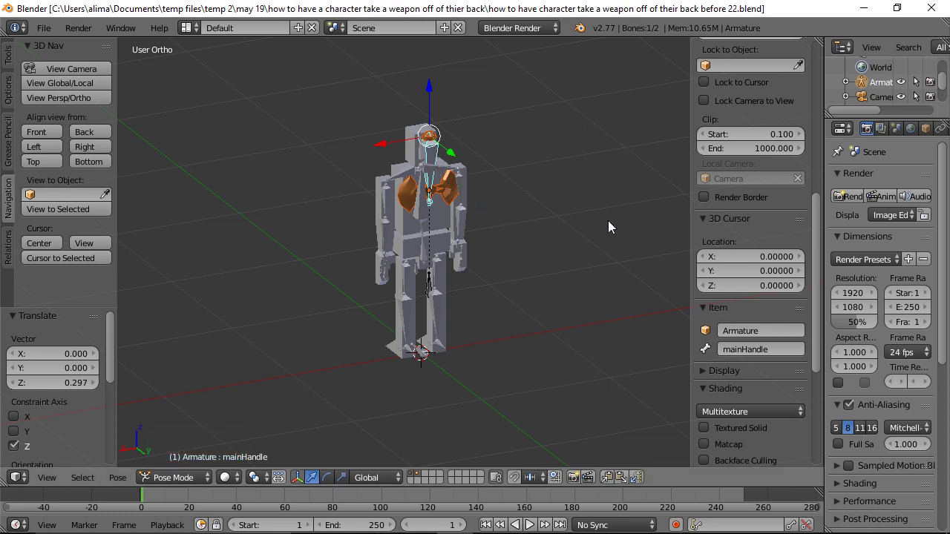
Tilt mainHandle about the global Y axis and shift it along X and Z so the axe lies diagonally across the back
key(r)
key(y)
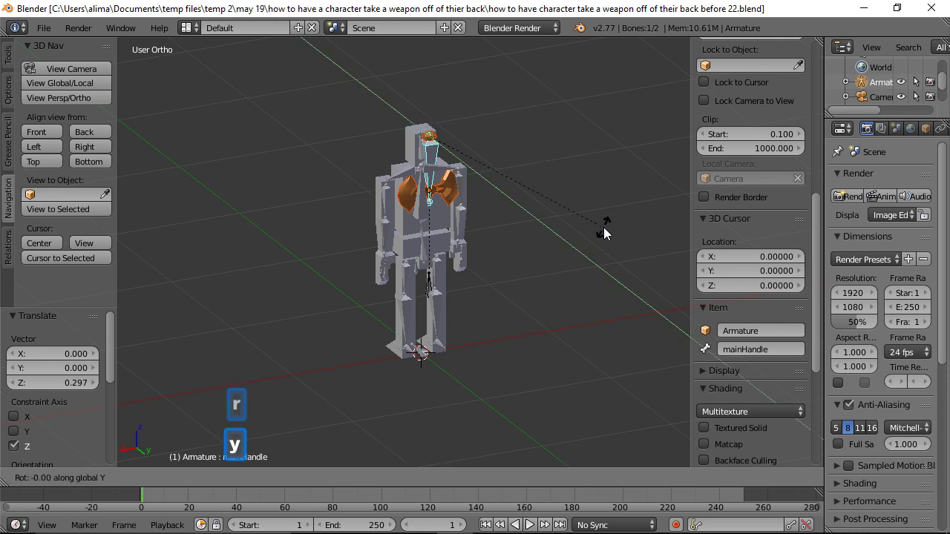
click(489, 274)
drag(401, 151, 420, 140)
drag(453, 87, 454, 108)
drag(415, 152, 417, 151)
mouse_move(563, 243)
middle_down()
mouse_move(505, 241)
mouse_move(575, 244)
middle_up()
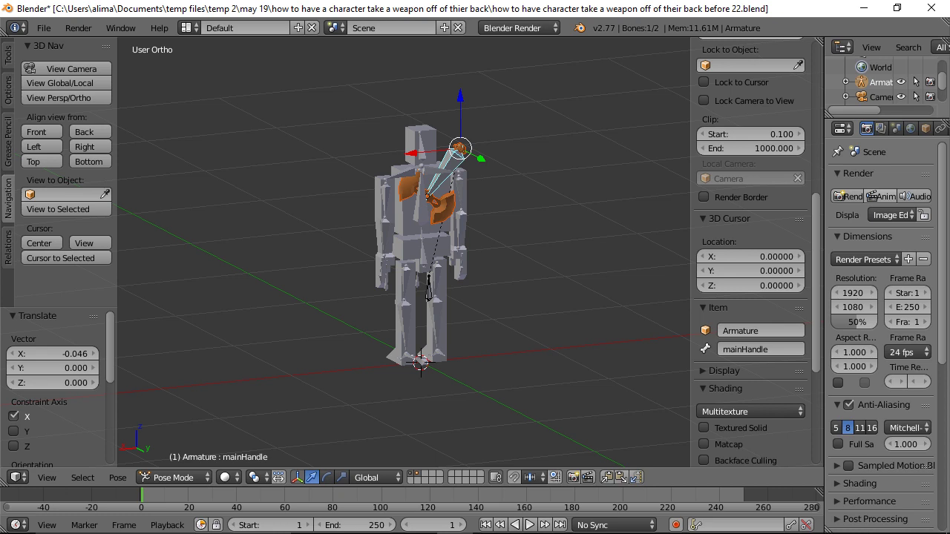
click(564, 208)
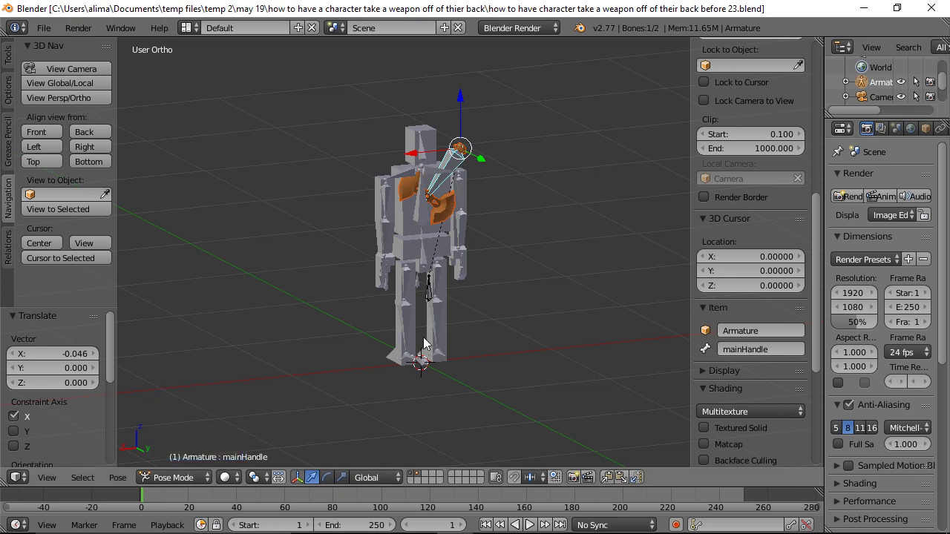
Put the character's metarig into Pose Mode and select the bone named Bone at its feet
click(420, 367)
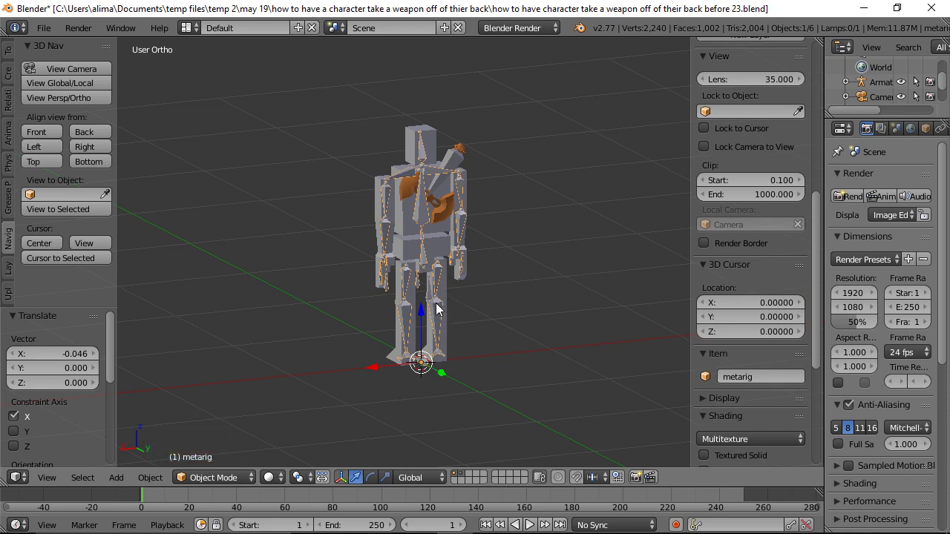
click(249, 477)
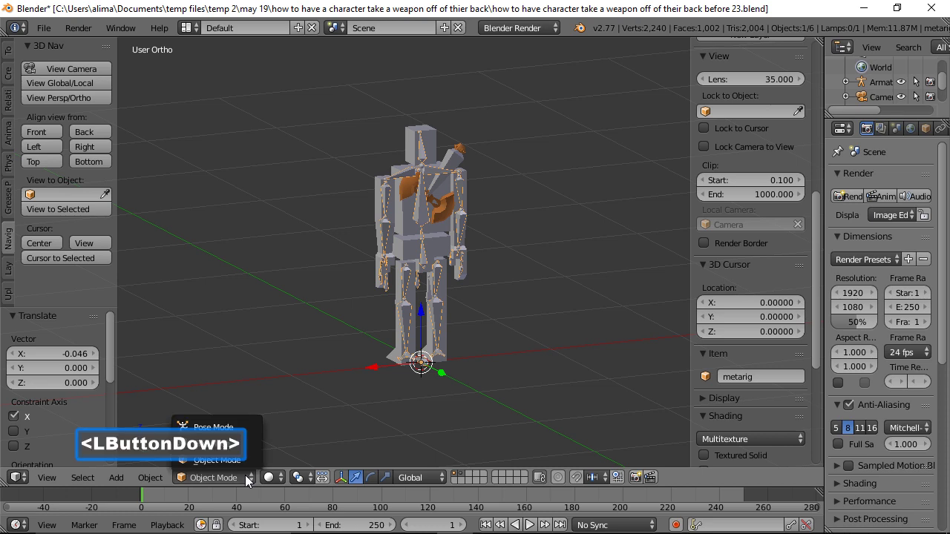
click(239, 433)
click(423, 362)
middle_drag(398, 340, 492, 369)
scroll(604, 366, down, 1)
click(439, 370)
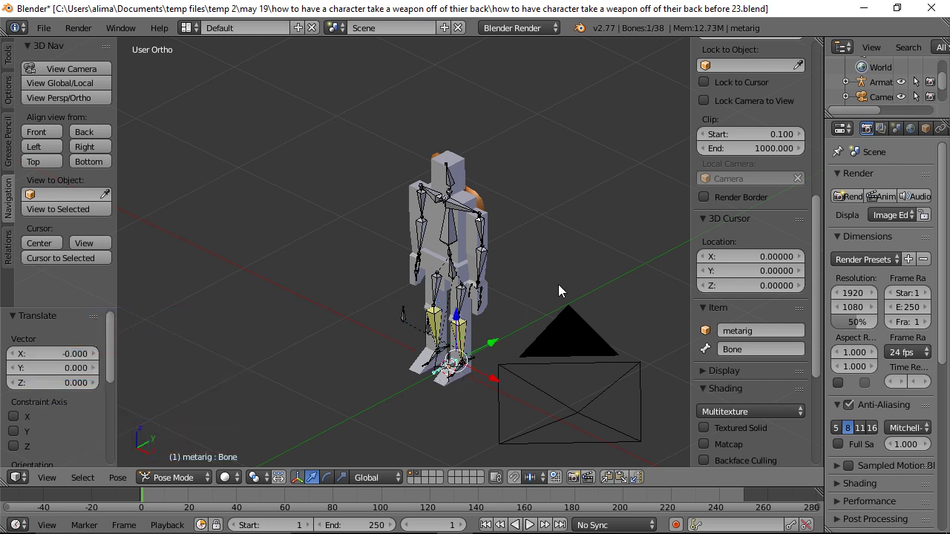
Try moving the metarig's bone named Bone to check whether the axe follows, cancel the move and inspect the axe on the back
key(g)
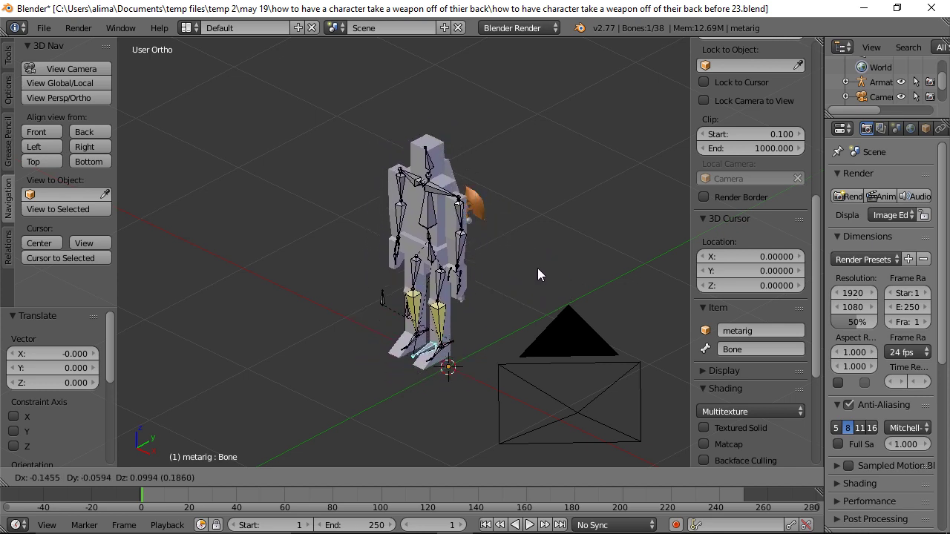
right_click(538, 269)
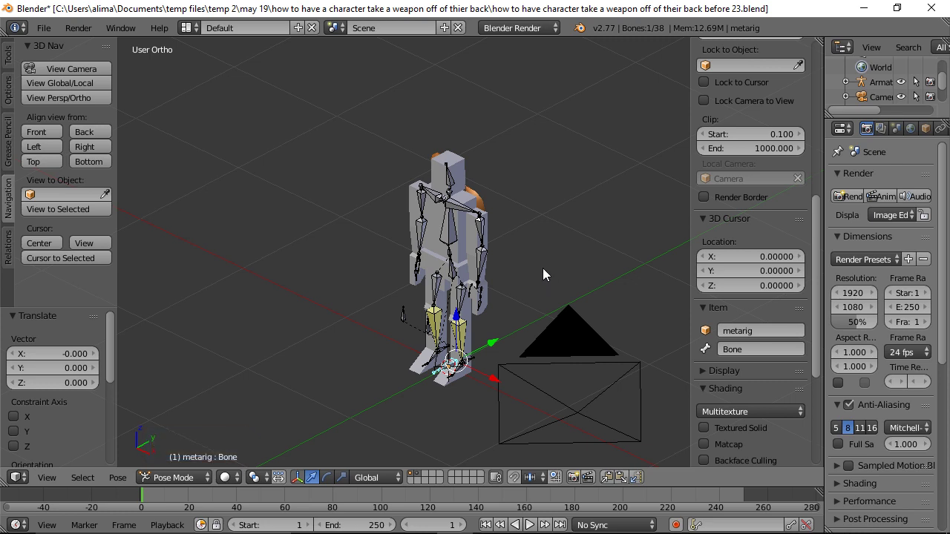
click(902, 27)
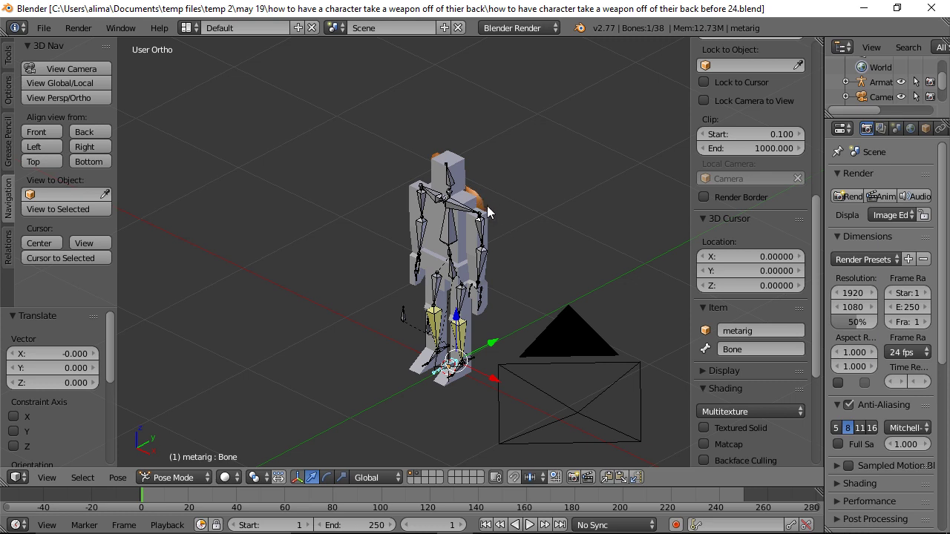
middle_drag(540, 248, 406, 235)
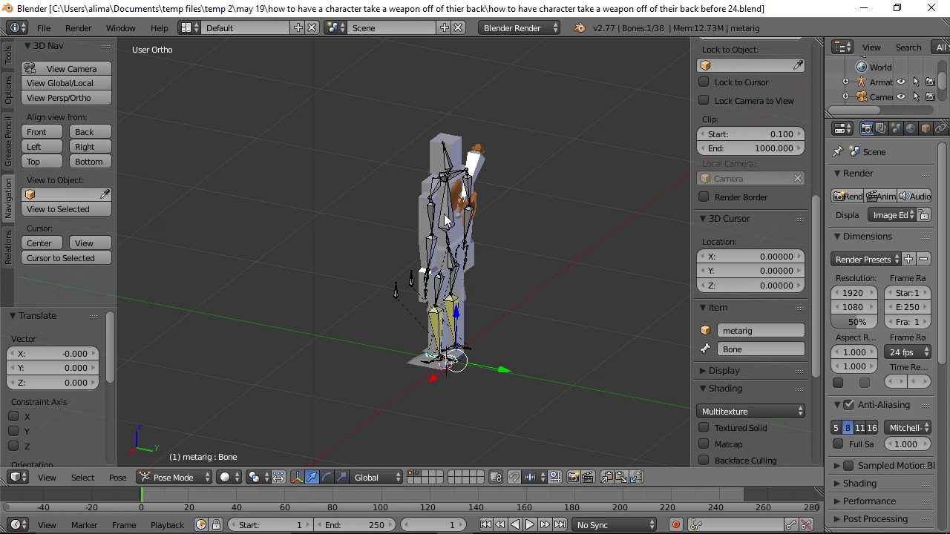
middle_drag(356, 237, 462, 244)
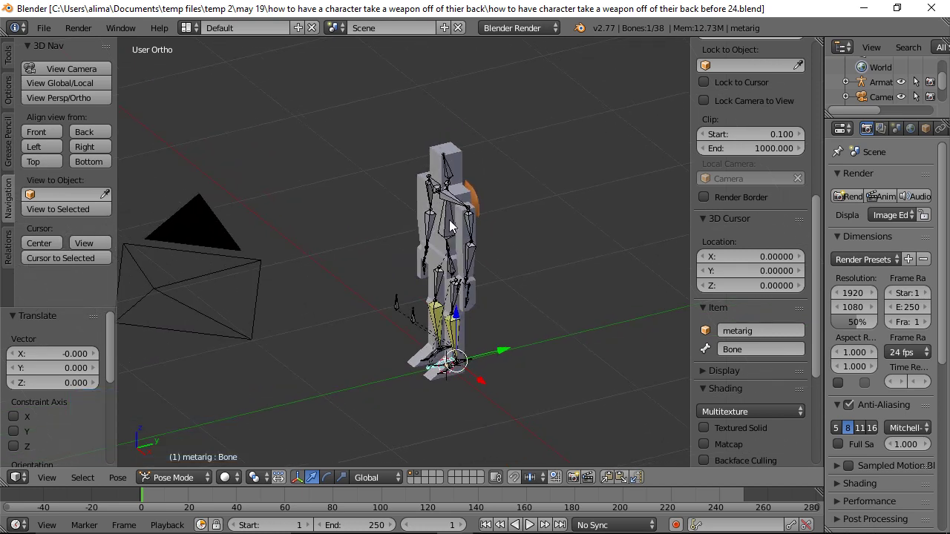
Parent the axe's Armature to the metarig's chest bone using the Bone parenting type
key(a)
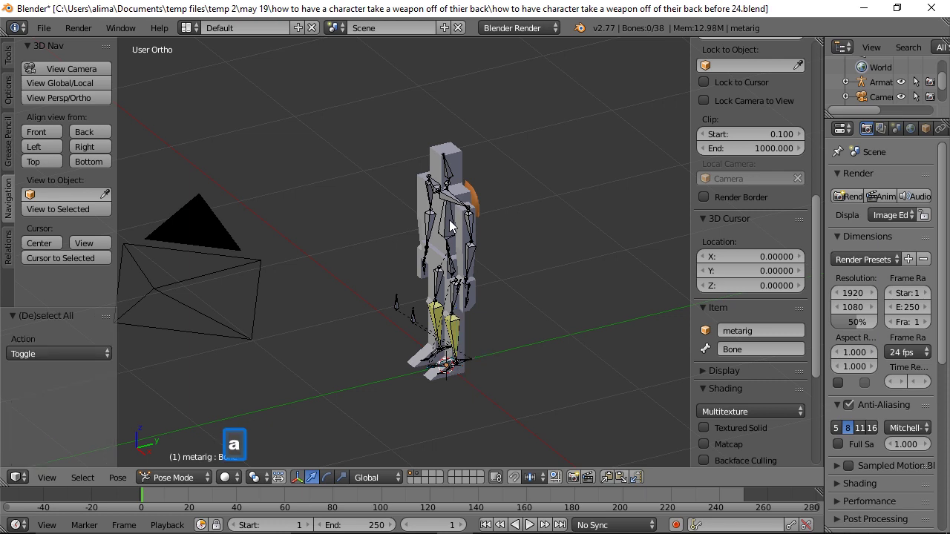
click(447, 222)
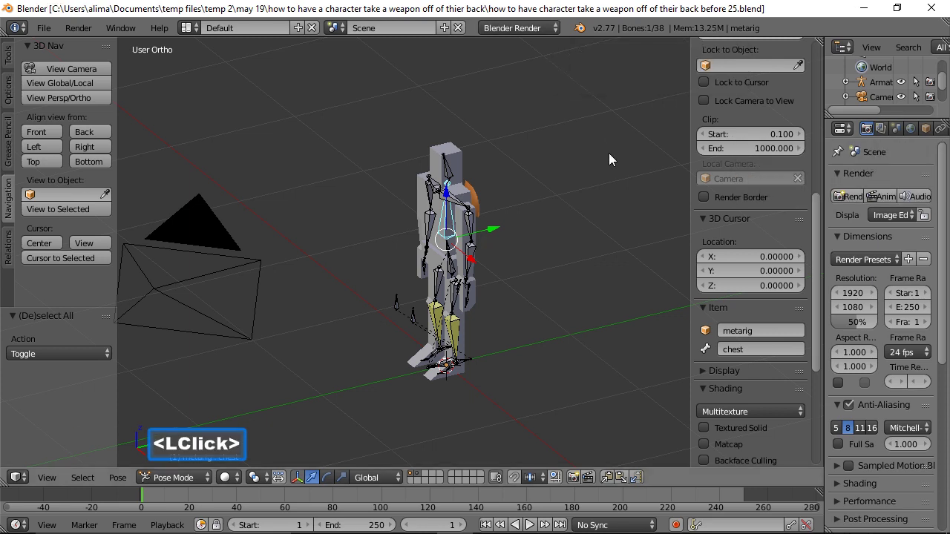
middle_drag(600, 169, 494, 157)
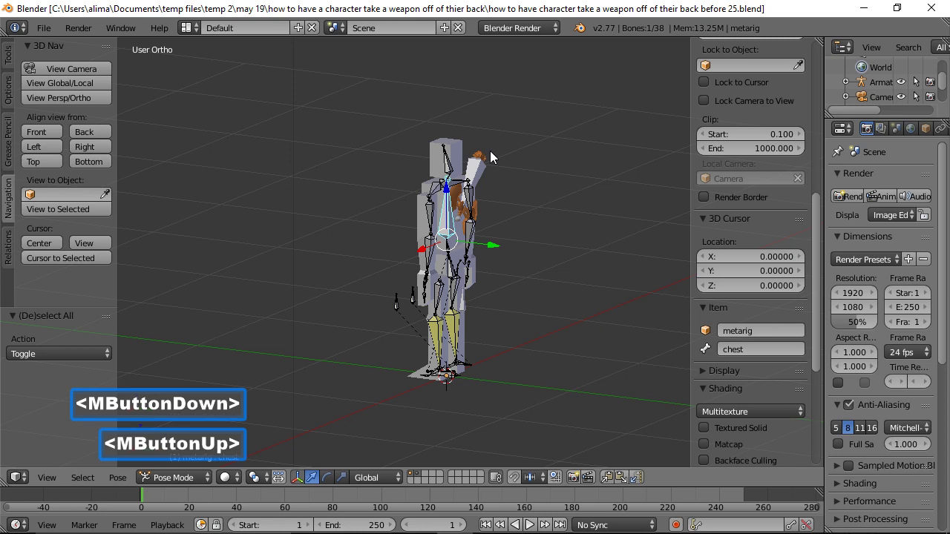
click(465, 310)
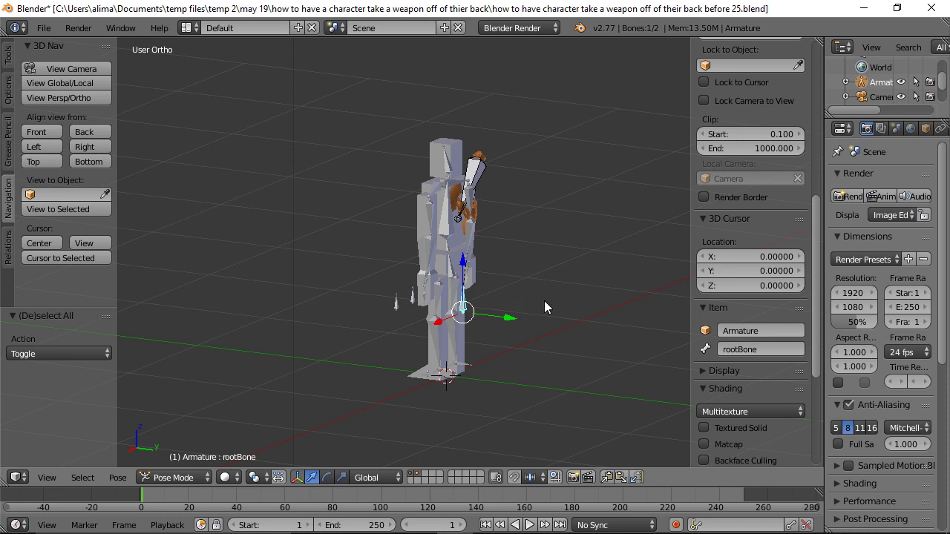
shift+click(446, 234)
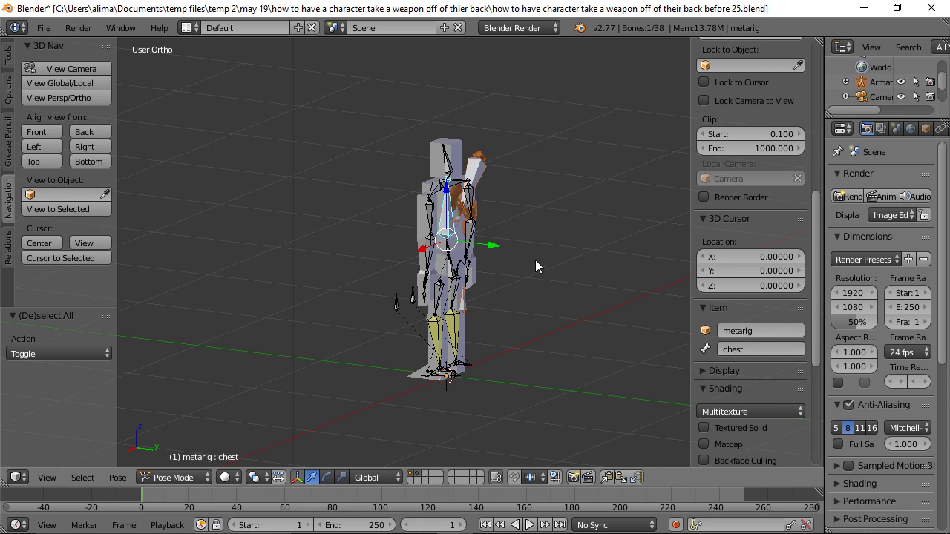
key(ctrl)
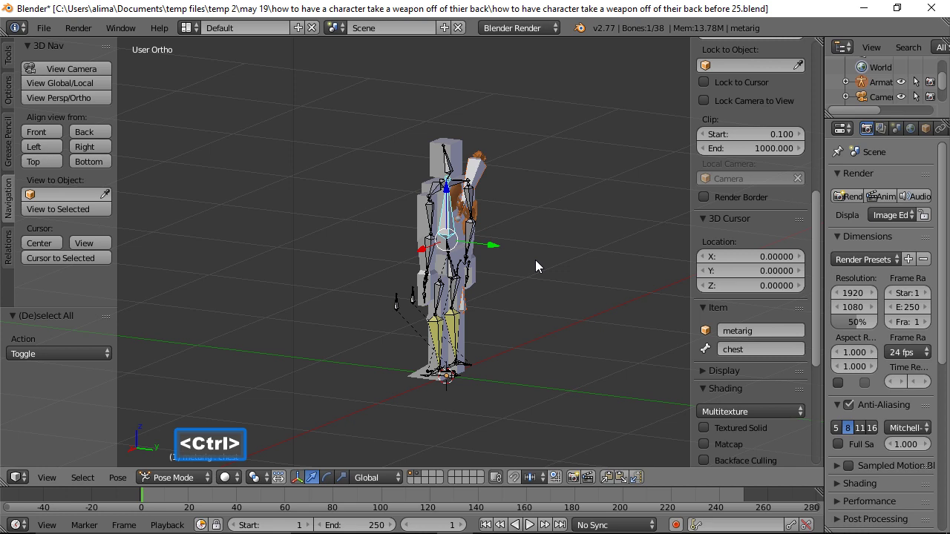
key(ctrl+p)
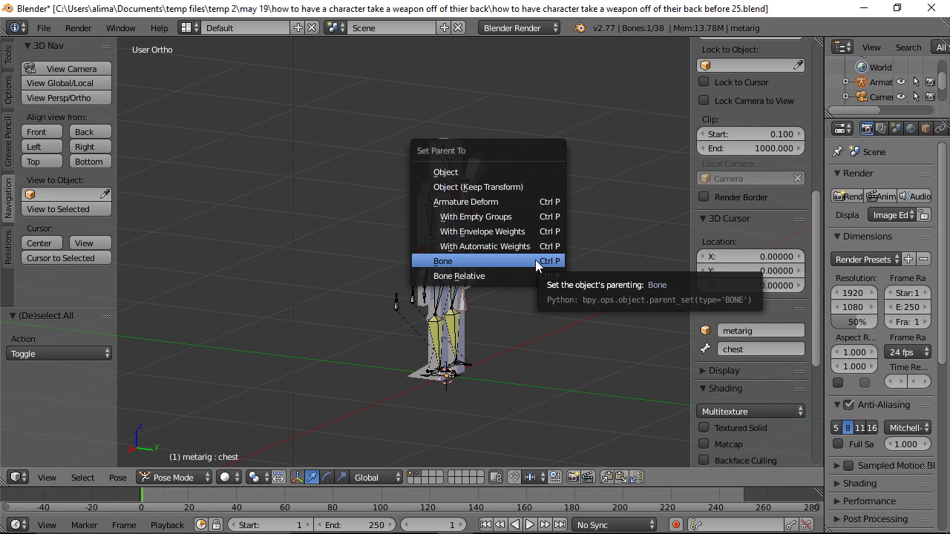
click(535, 261)
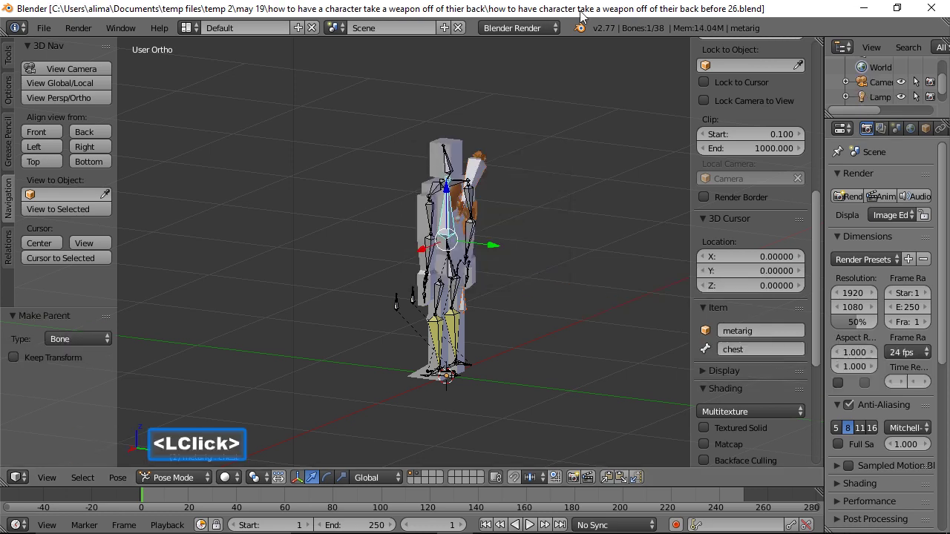
Test-move the metarig's bone named Bone to check that the parented axe follows the character, and cancel the move
middle_drag(323, 212, 455, 346)
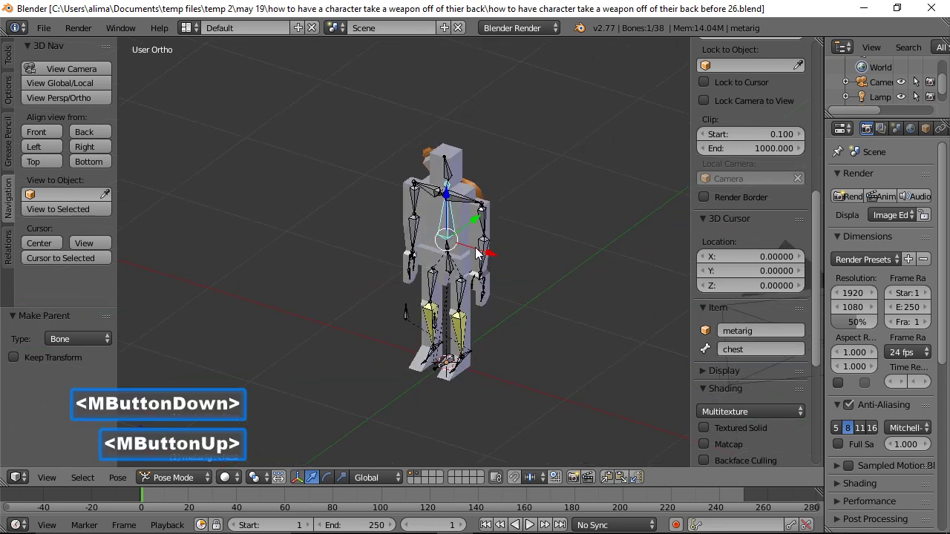
click(448, 362)
key(g)
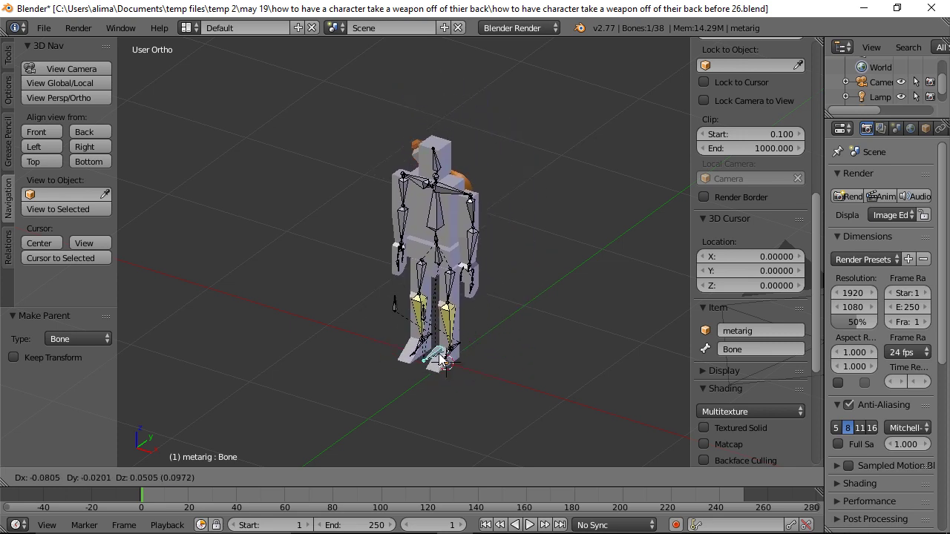
right_click(445, 366)
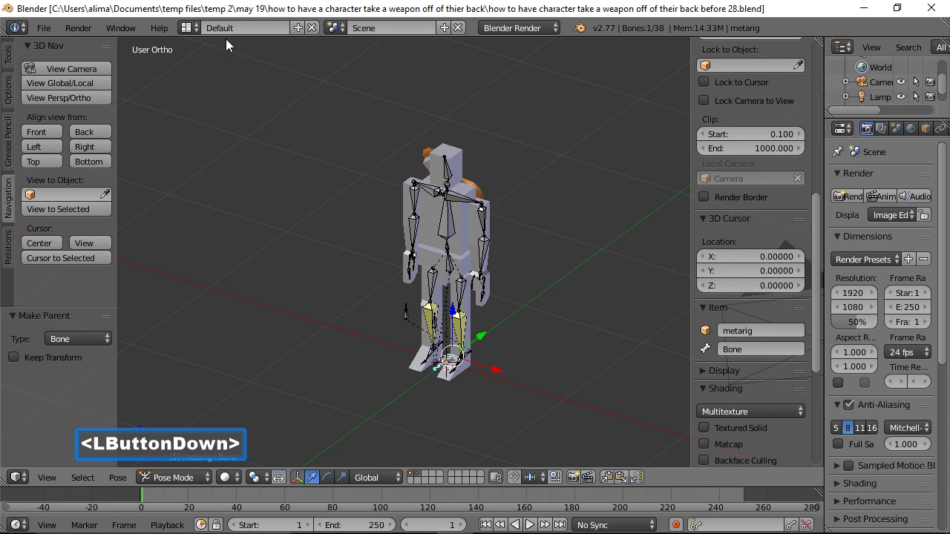
Switch to the Animation screen layout and hide the metarig's bone named Bone at the character's feet
click(188, 28)
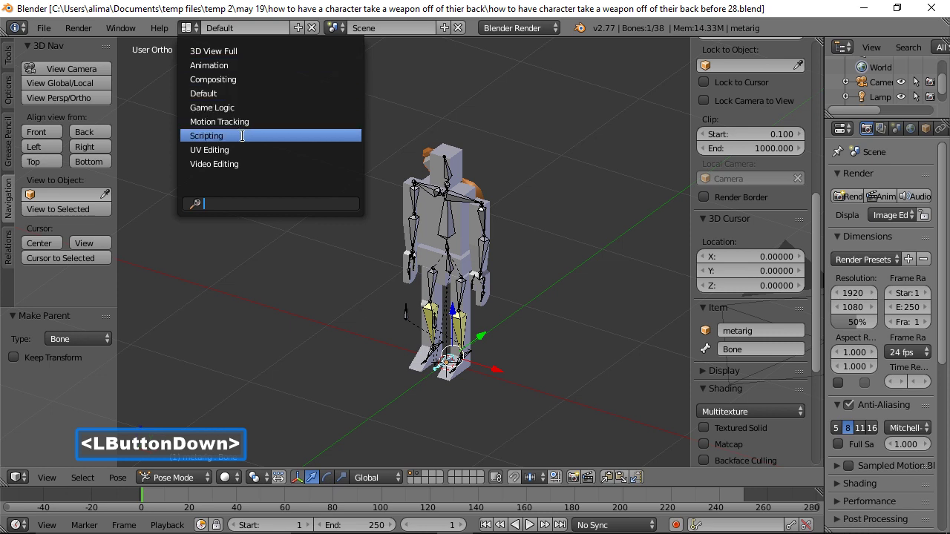
click(248, 65)
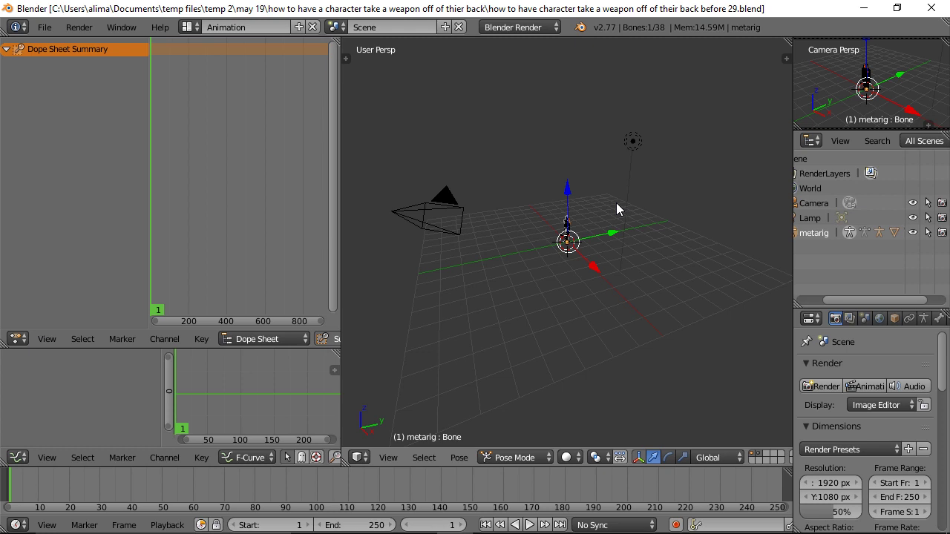
middle_drag(616, 208, 584, 262)
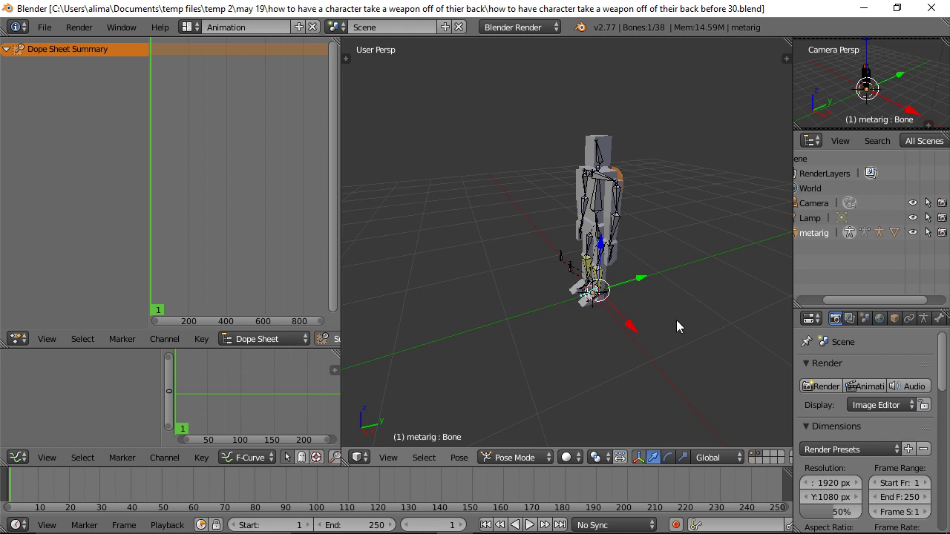
key(h)
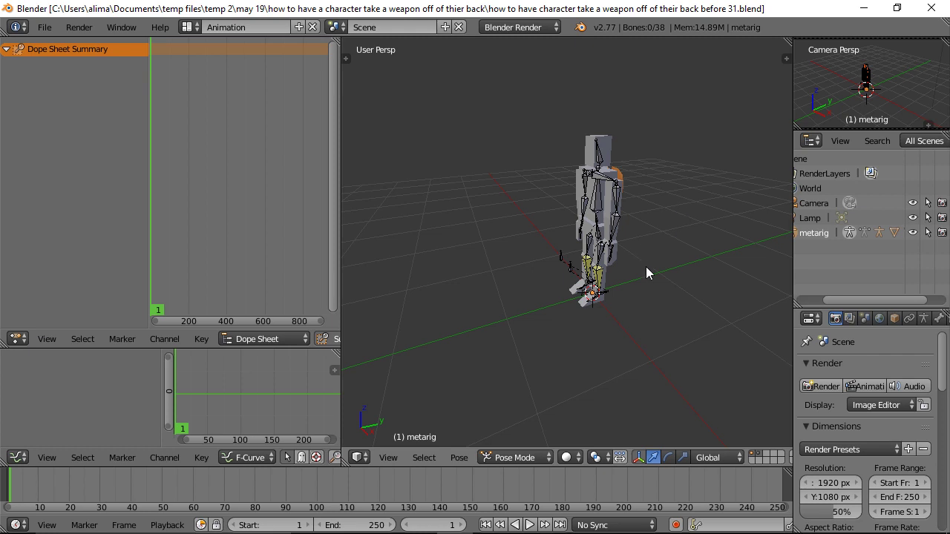
Move the heel.L bone outward along the global X axis by about 0.134 to widen the stance
ctrl+middle_drag(646, 272, 658, 199)
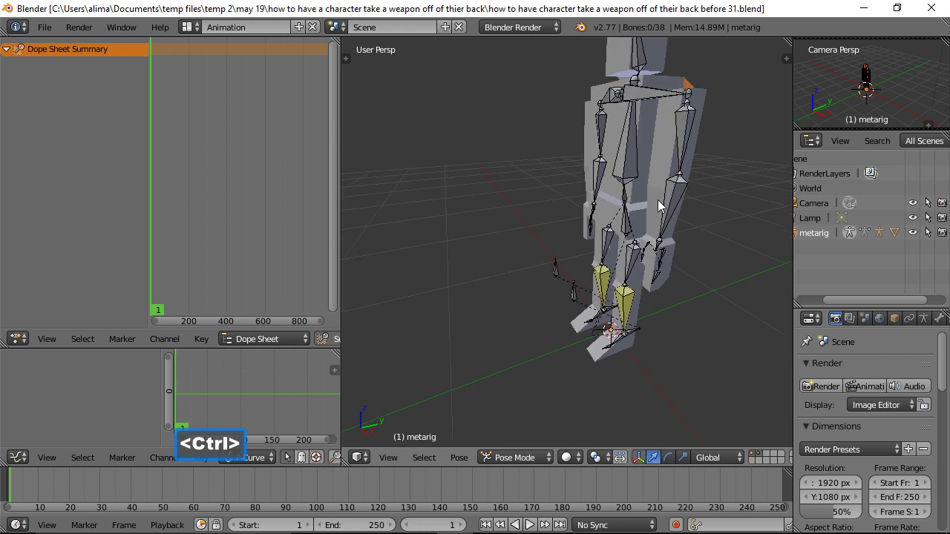
right_click(633, 331)
key(g)
key(x)
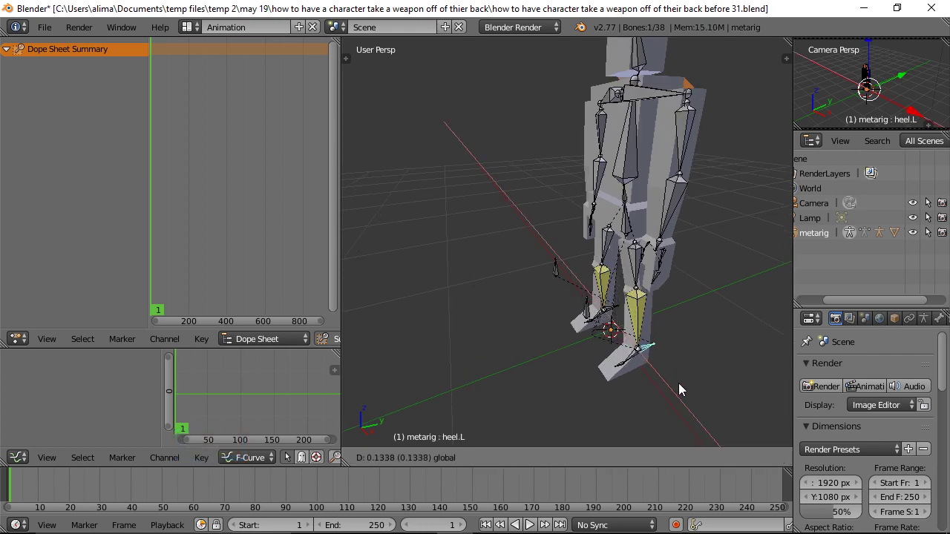
click(680, 384)
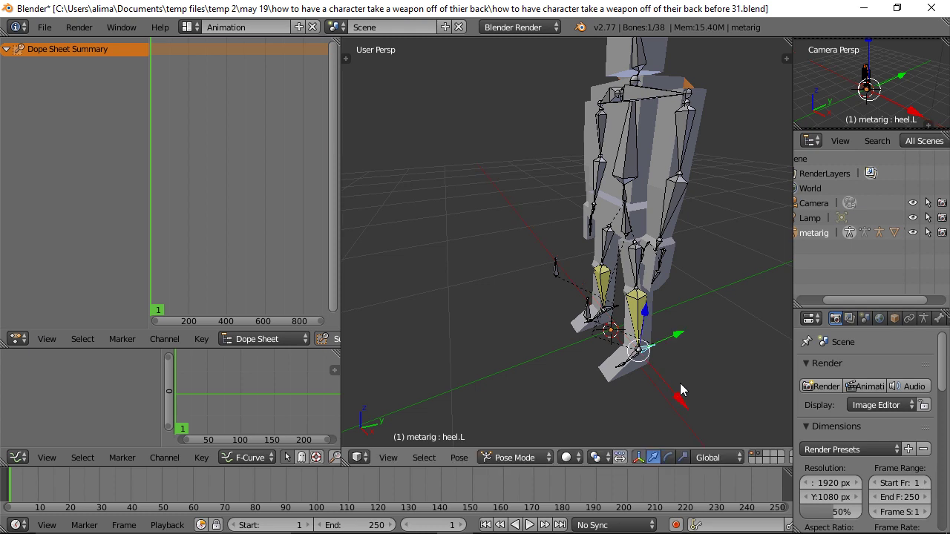
Mirror the heel.L pose to the opposite foot by pasting the stored pose flipped on the X axis
middle_drag(556, 339, 629, 332)
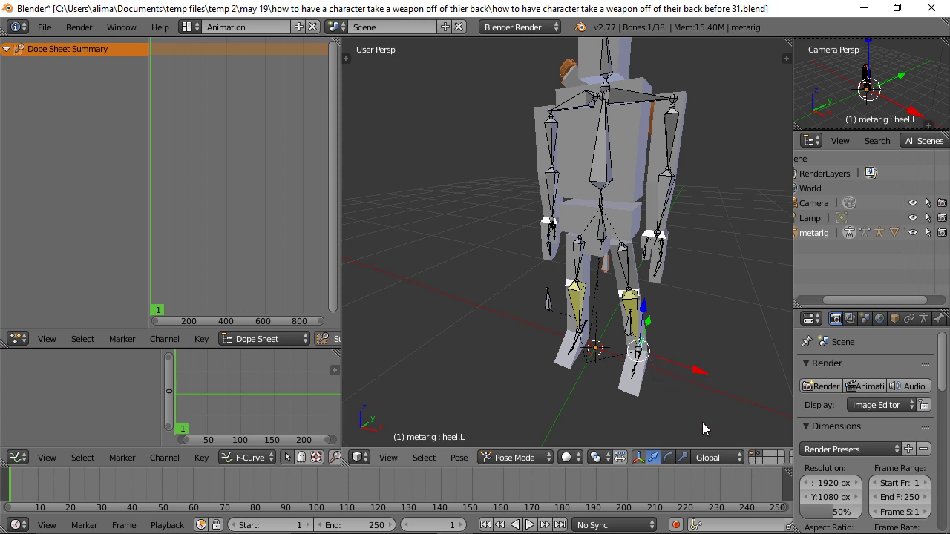
scroll(755, 458, down, 1)
scroll(755, 458, down, 10)
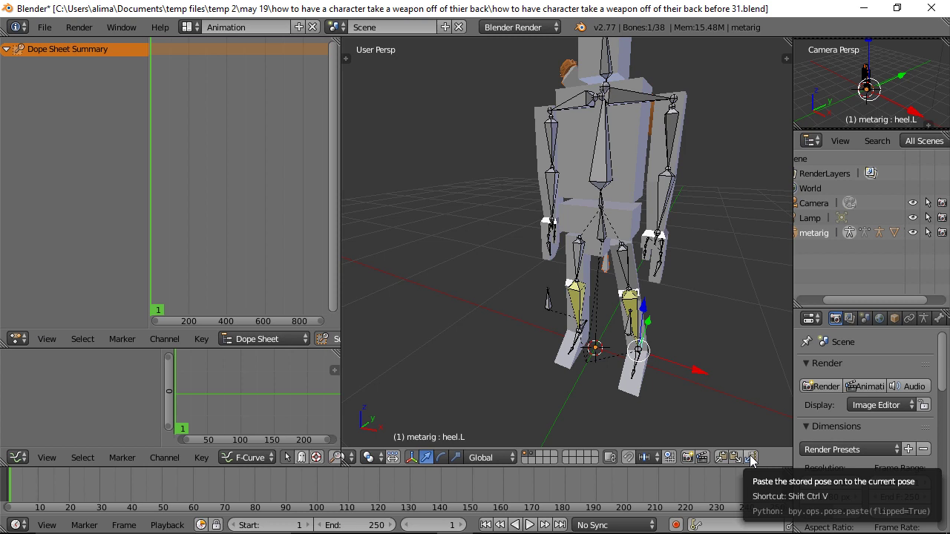
click(751, 461)
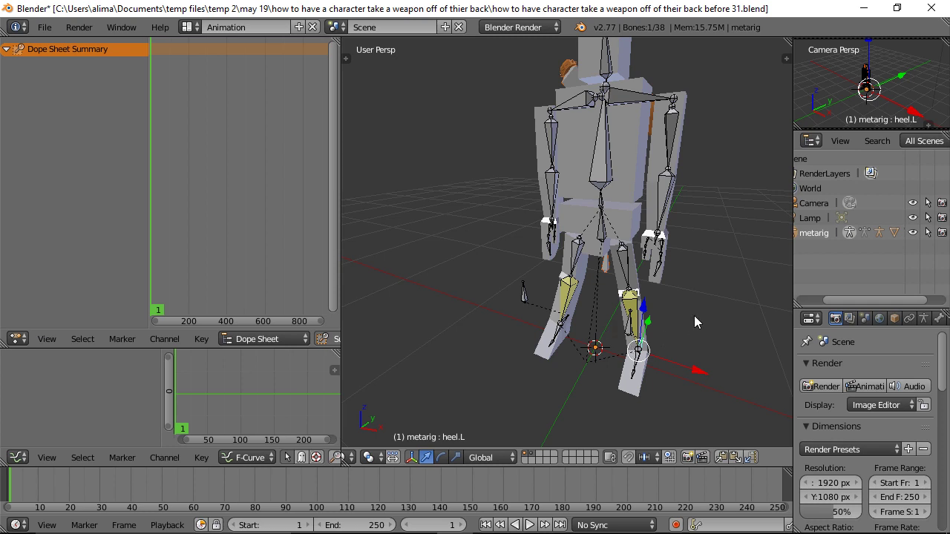
Check the Auto IK pose option and lower the hips bone slightly along global Z to bend the character's knees
right_click(611, 241)
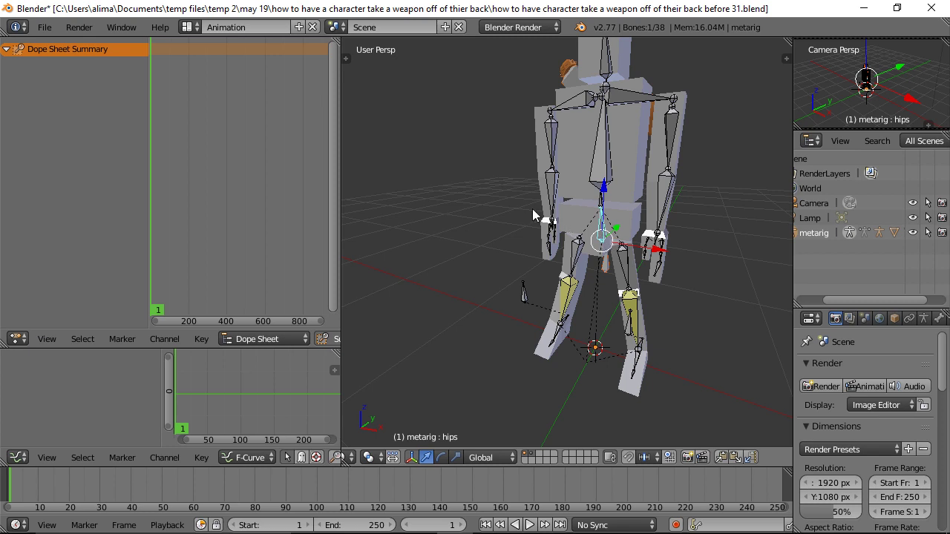
key(t)
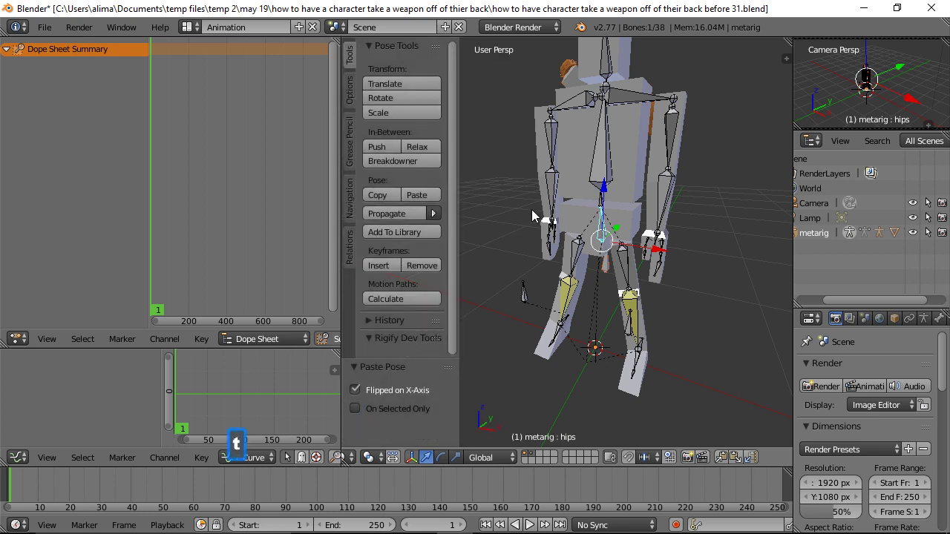
click(352, 92)
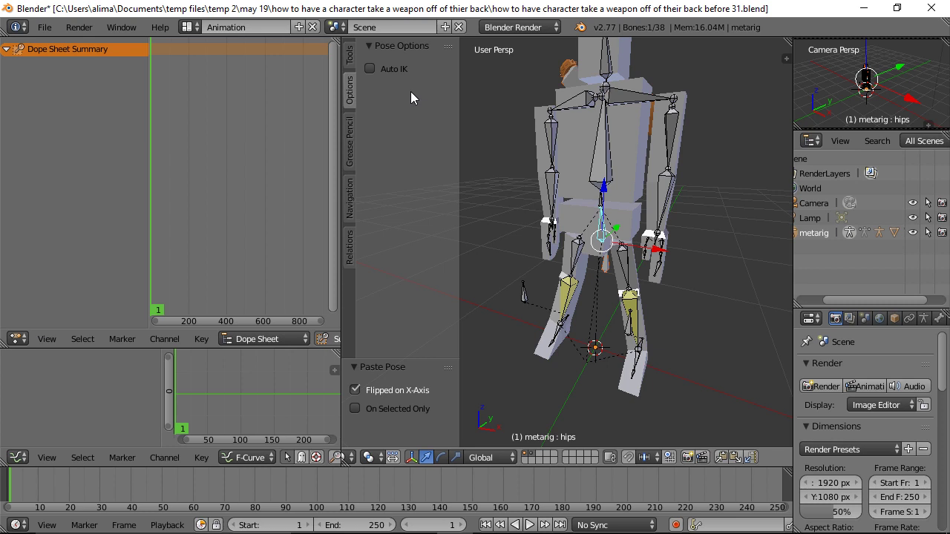
key(t)
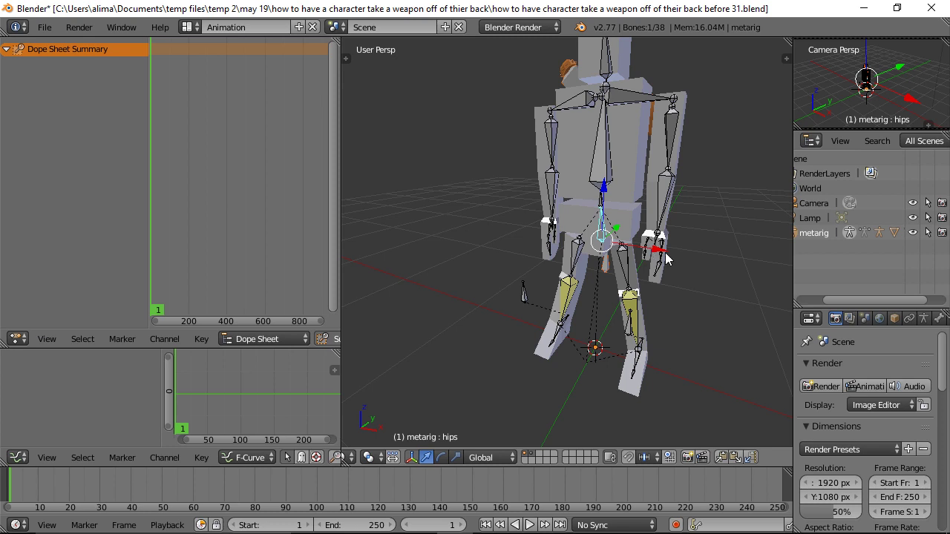
drag(607, 189, 609, 204)
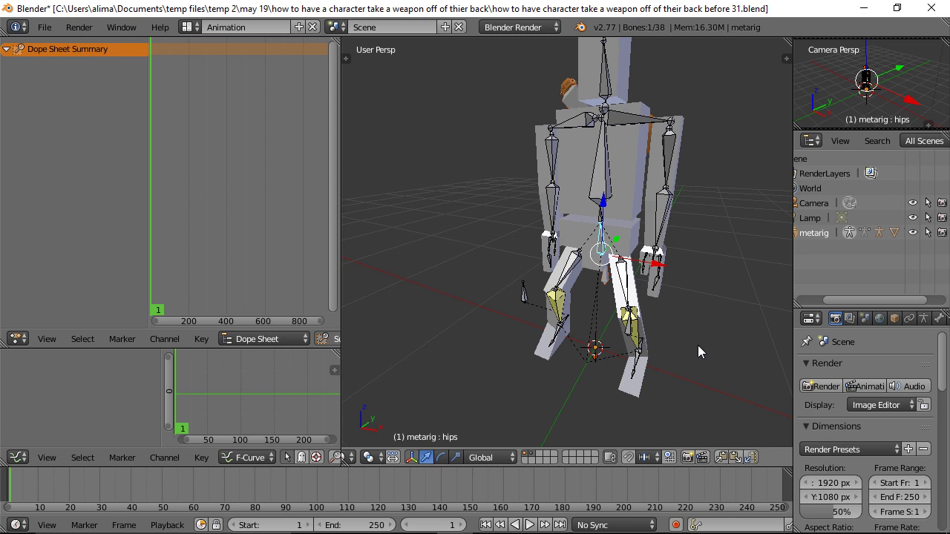
Rotate the heel.L bone about 10.7° around the global Z axis to turn the foot
middle_drag(709, 299, 652, 295)
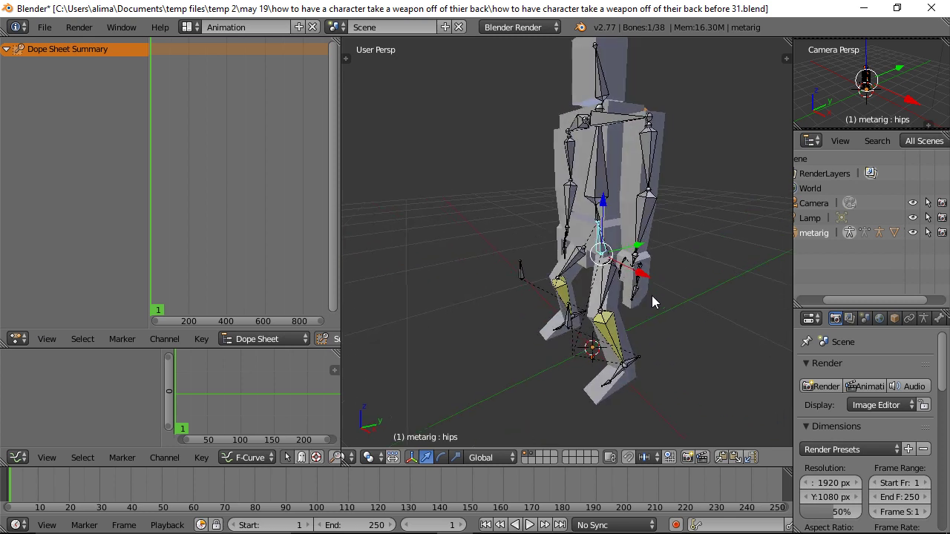
right_click(636, 365)
right_click(636, 366)
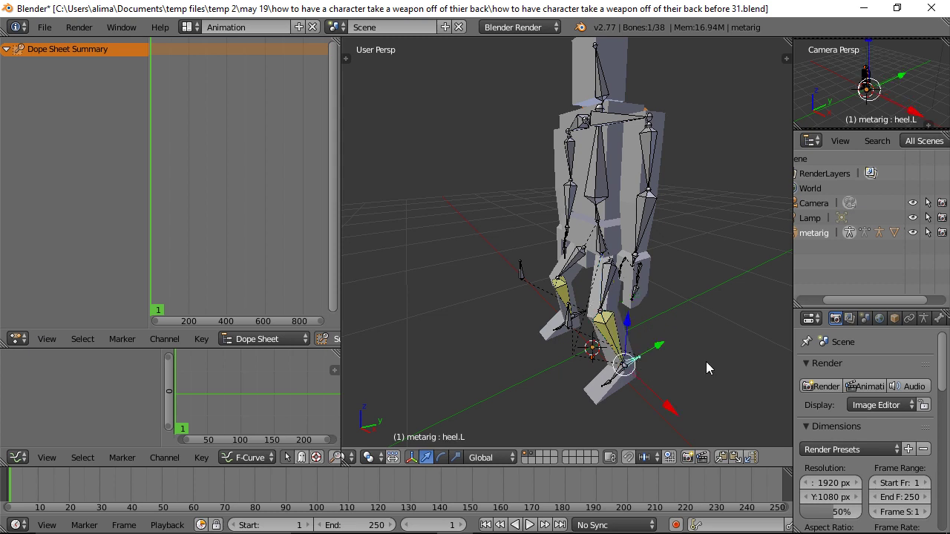
key(r)
key(z)
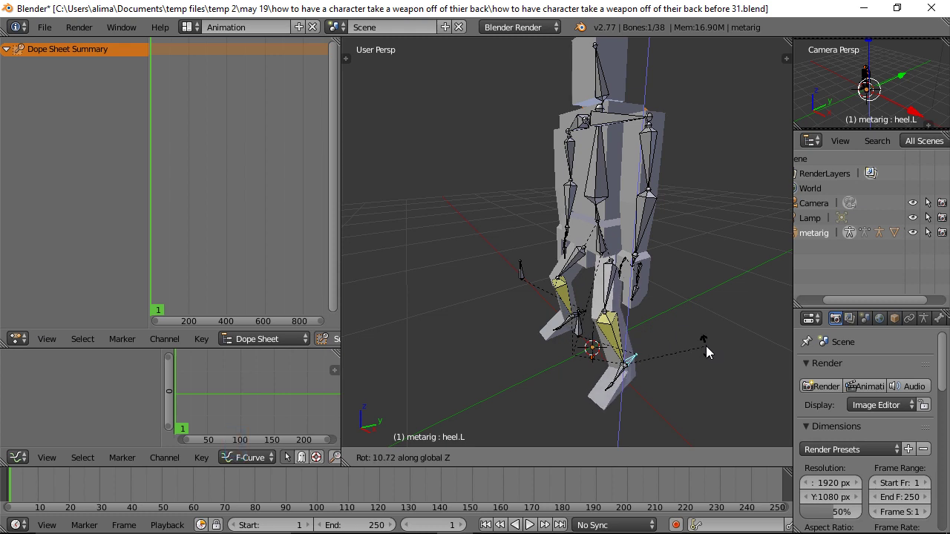
click(704, 346)
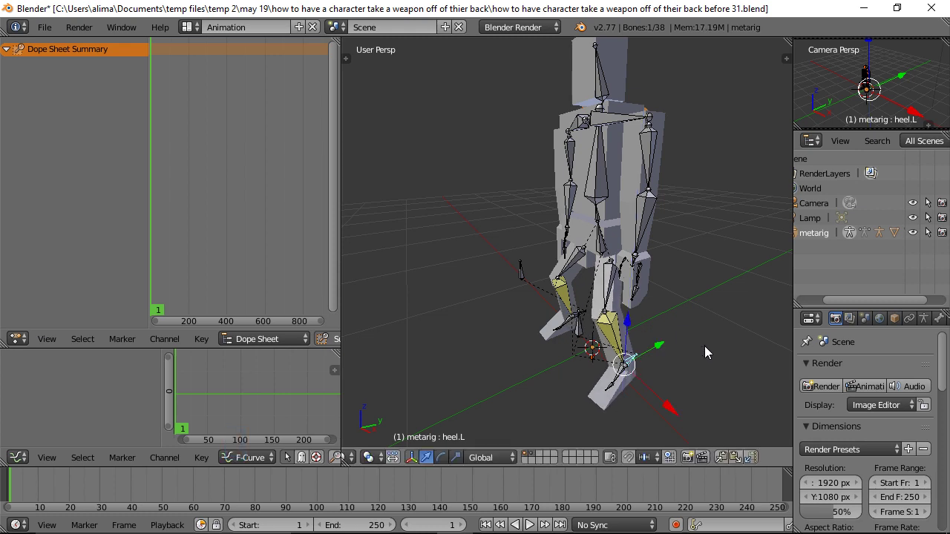
Mirror the rotated heel.L pose to the opposite foot and lean the chest bone forward around the global X axis
click(753, 459)
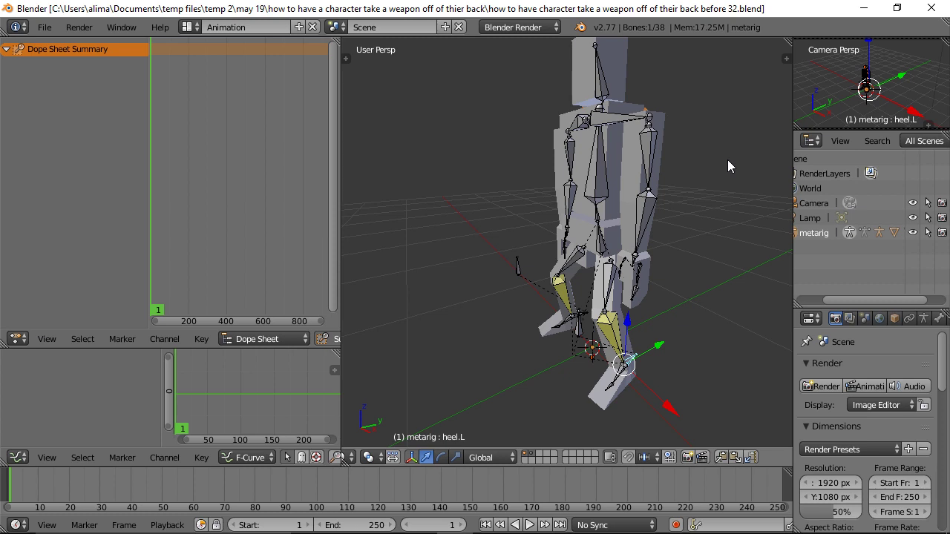
right_click(601, 178)
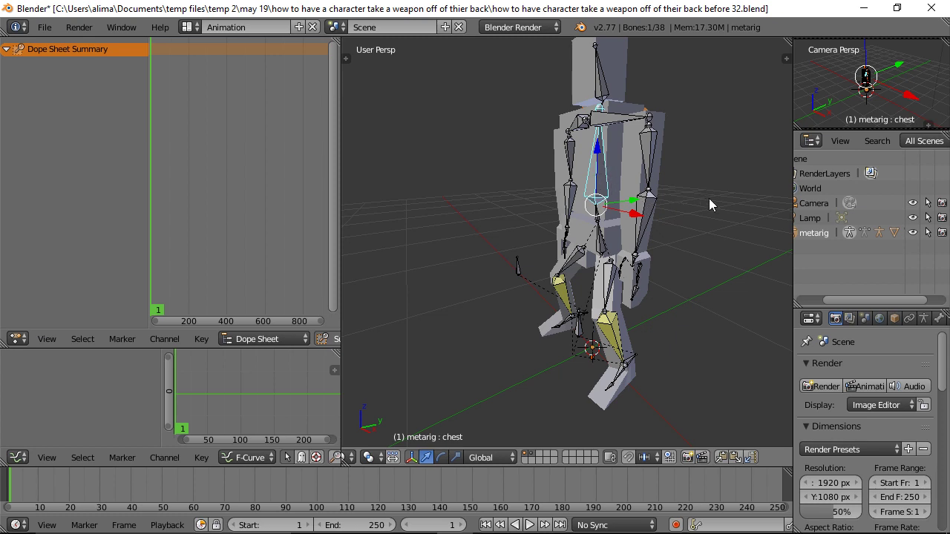
key(r)
key(x)
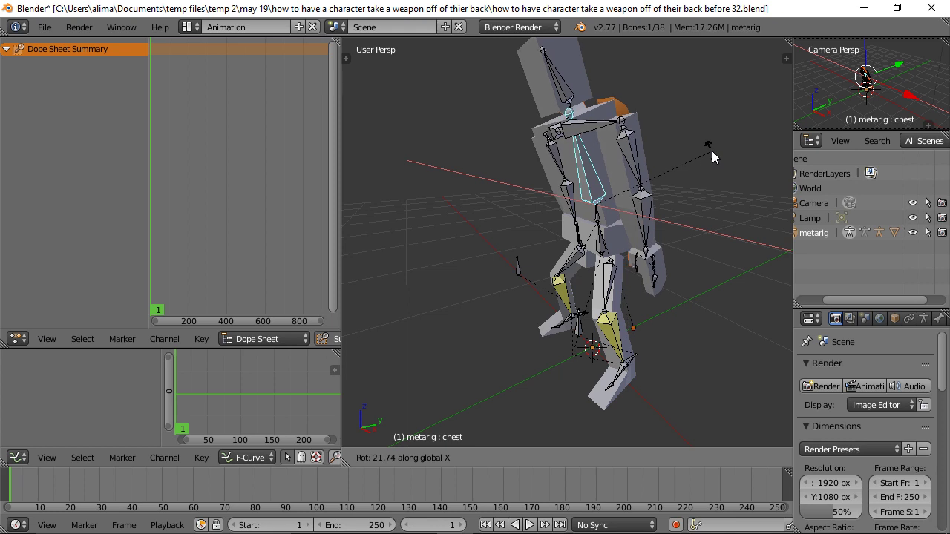
click(705, 145)
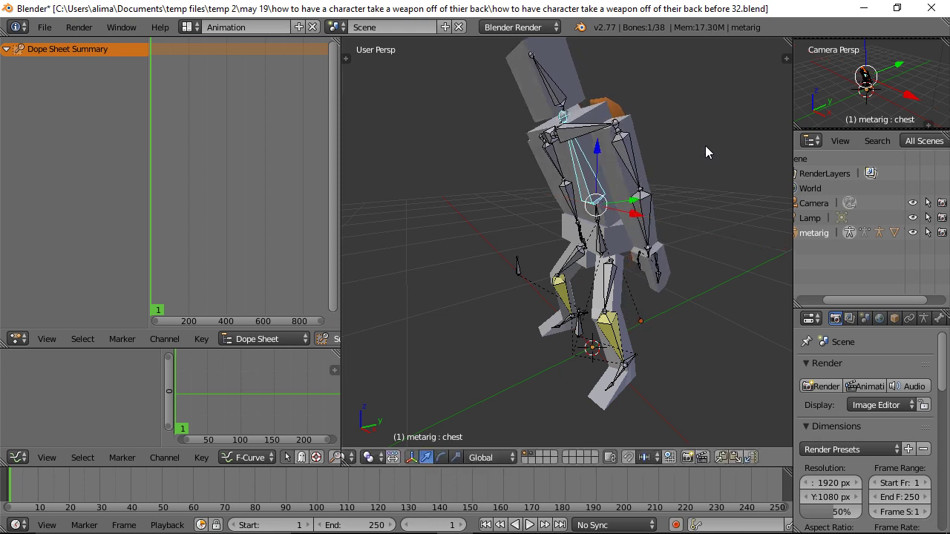
Disable Inherit Rotation in the head bone's relations so the head does not follow the leaning torso
right_click(552, 90)
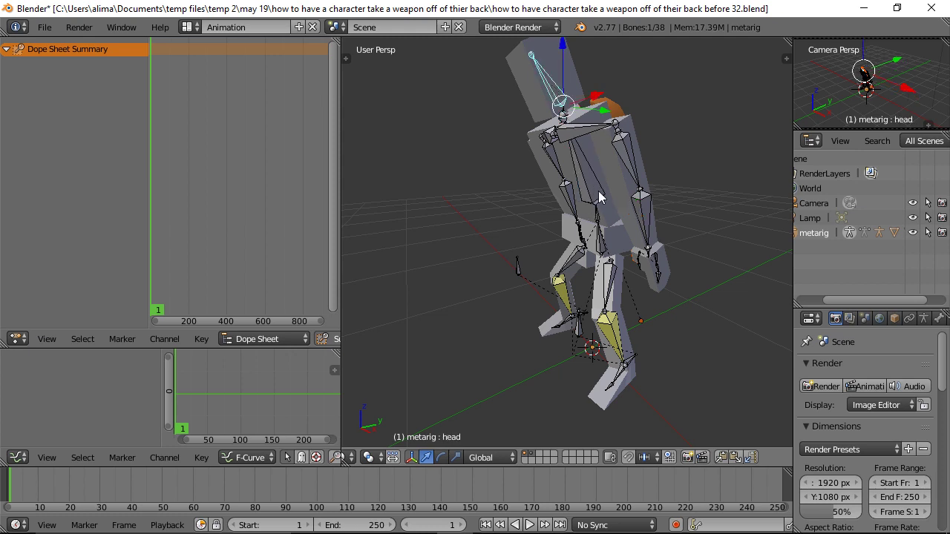
click(924, 319)
drag(941, 344, 942, 401)
click(938, 318)
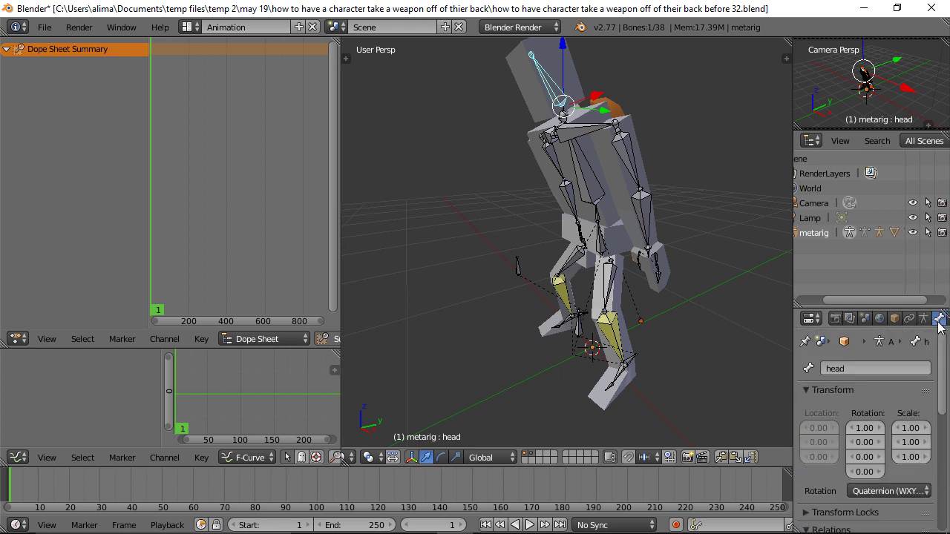
drag(941, 360, 946, 427)
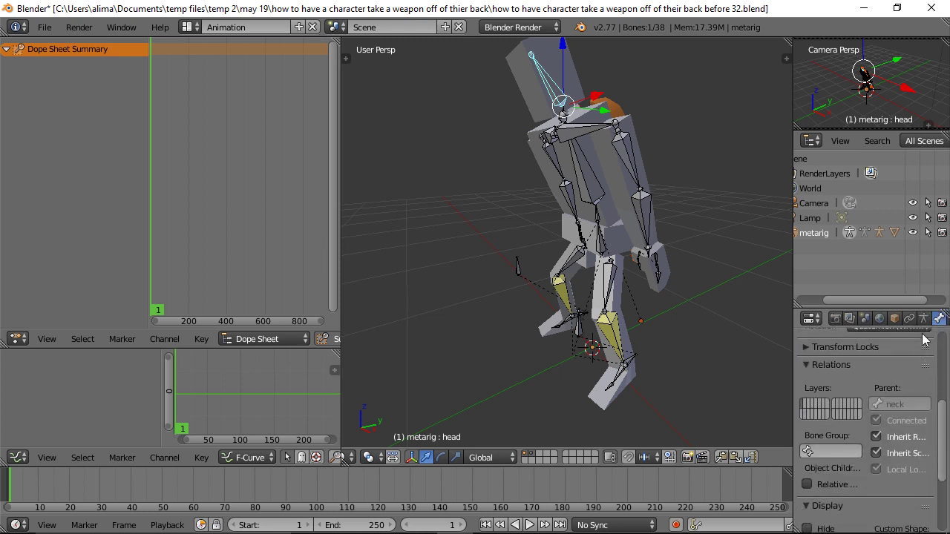
scroll(931, 325, down, 3)
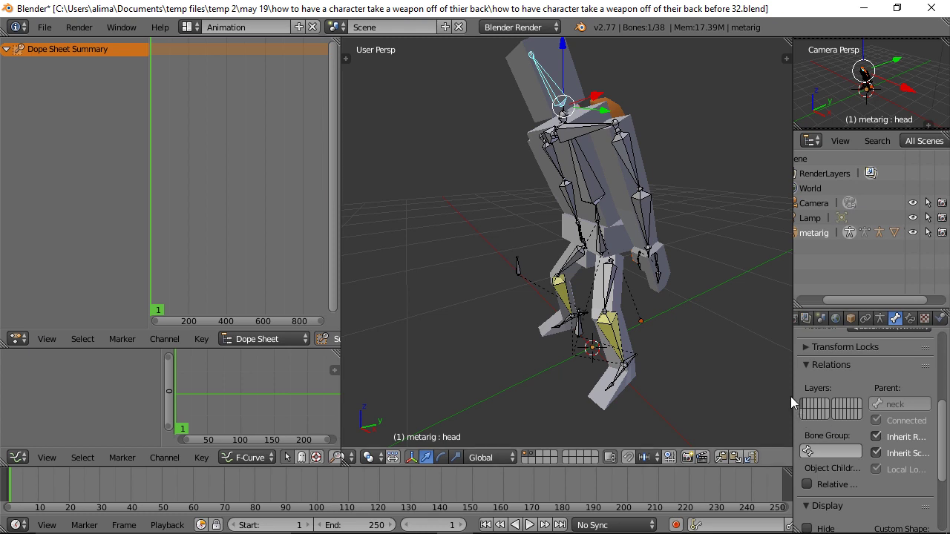
drag(792, 396, 748, 403)
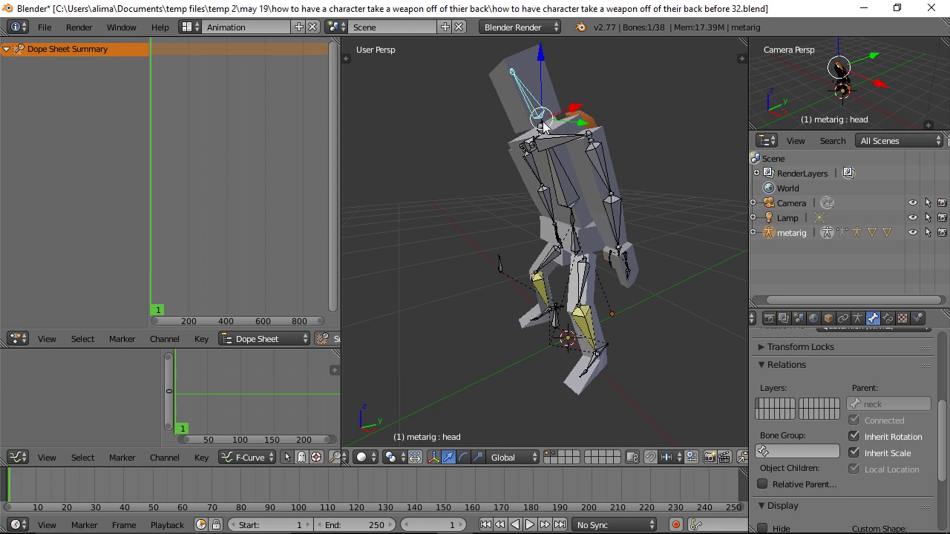
click(856, 437)
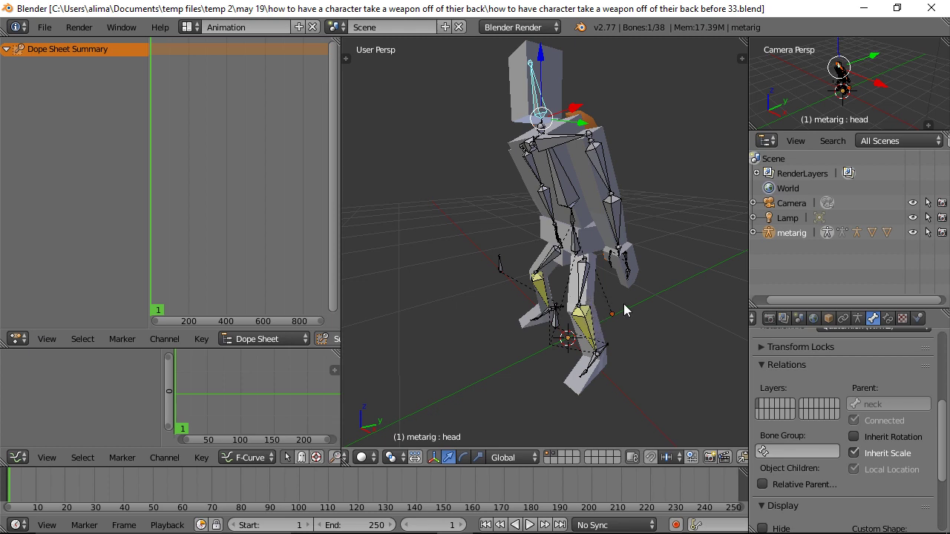
Swing the upper_arm.L bone forward by about 36.1° around the global X axis
right_click(602, 167)
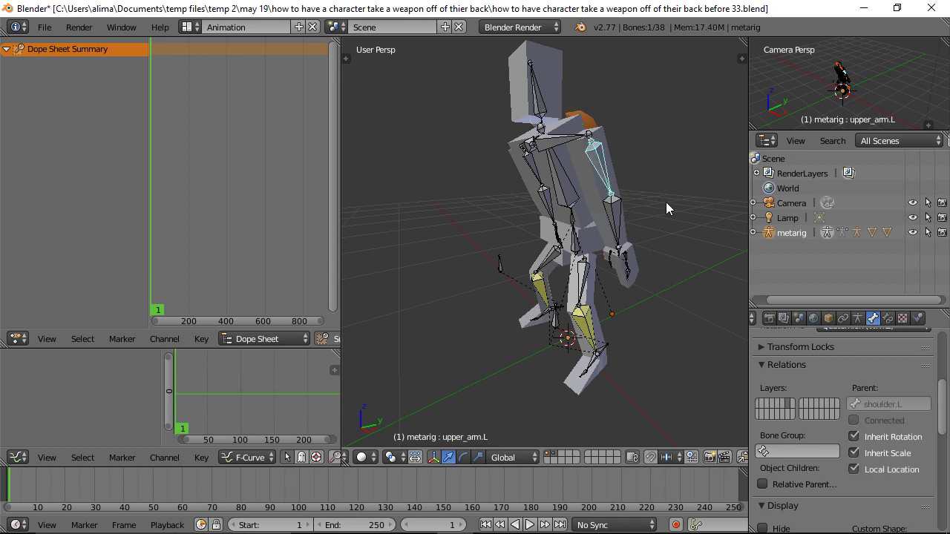
key(r)
key(x)
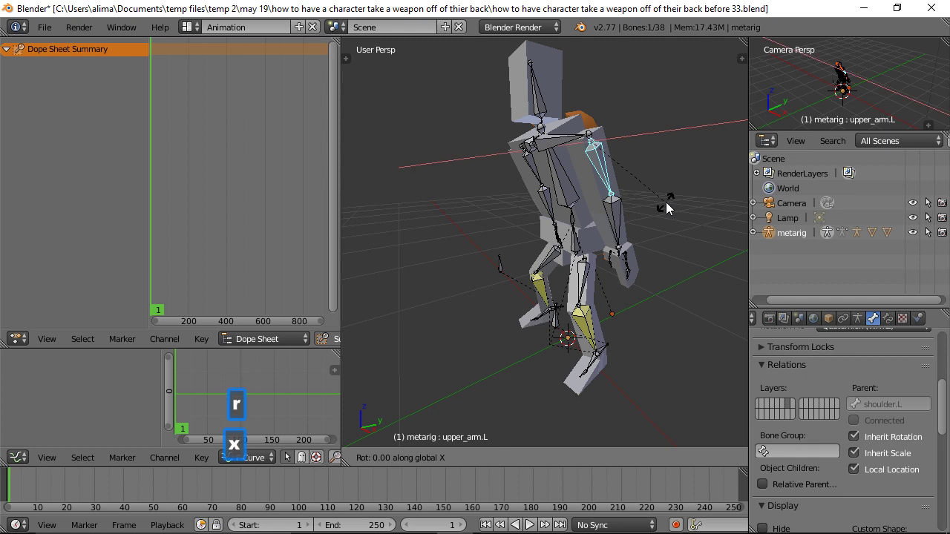
click(618, 246)
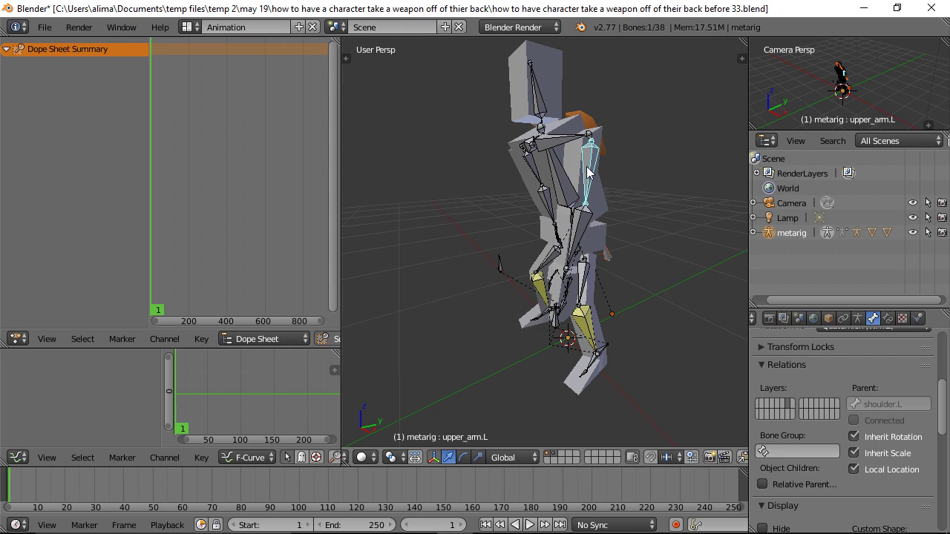
Show the pose options in the 3D view and select the hand.L bone
key(t)
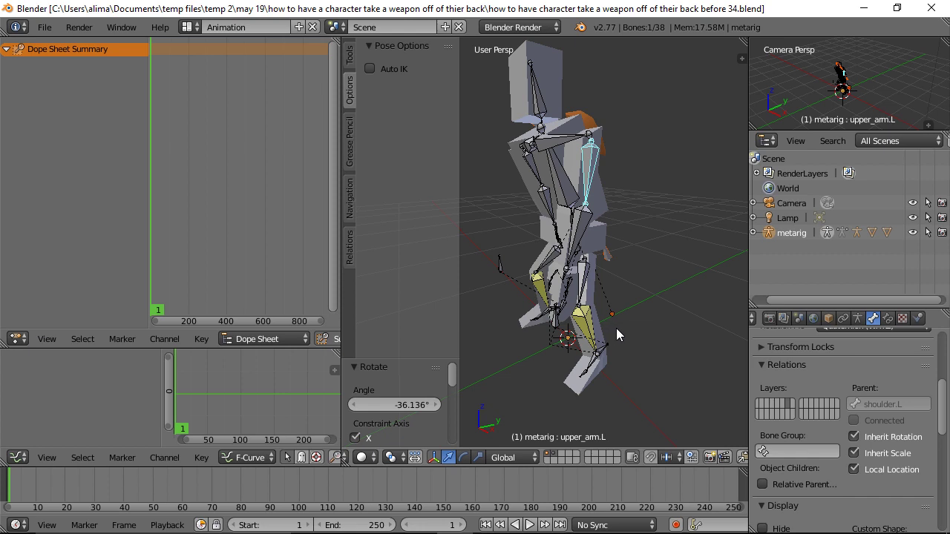
key(ctrl)
ctrl+middle_drag(664, 349, 661, 276)
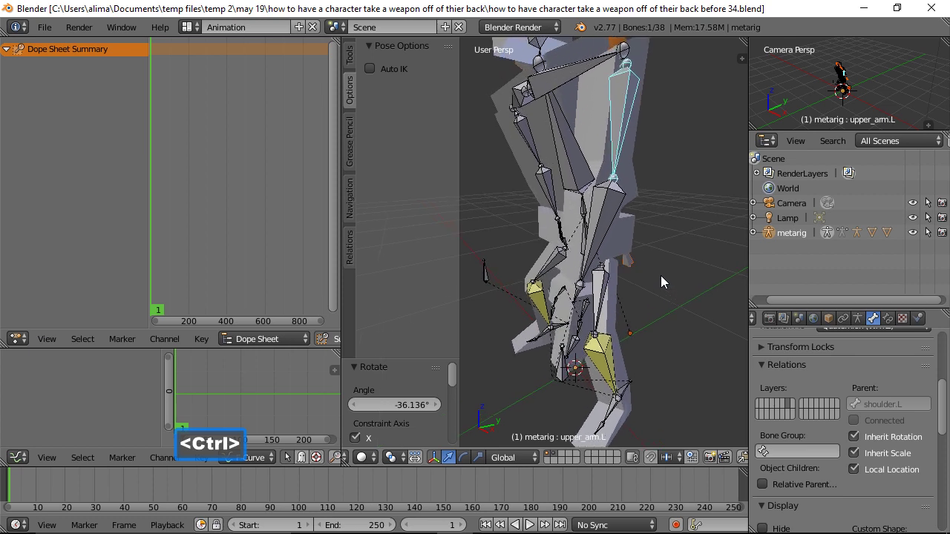
right_click(578, 300)
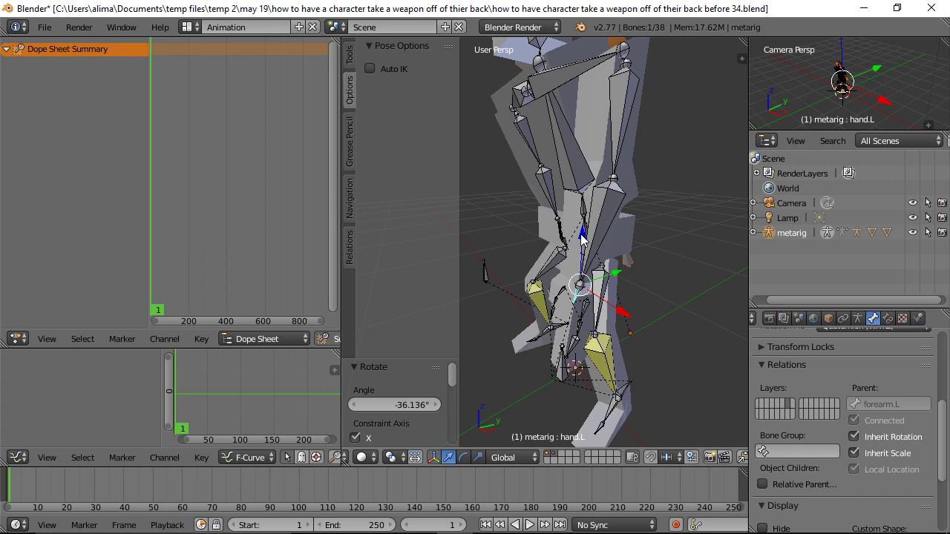
key(r)
key(z)
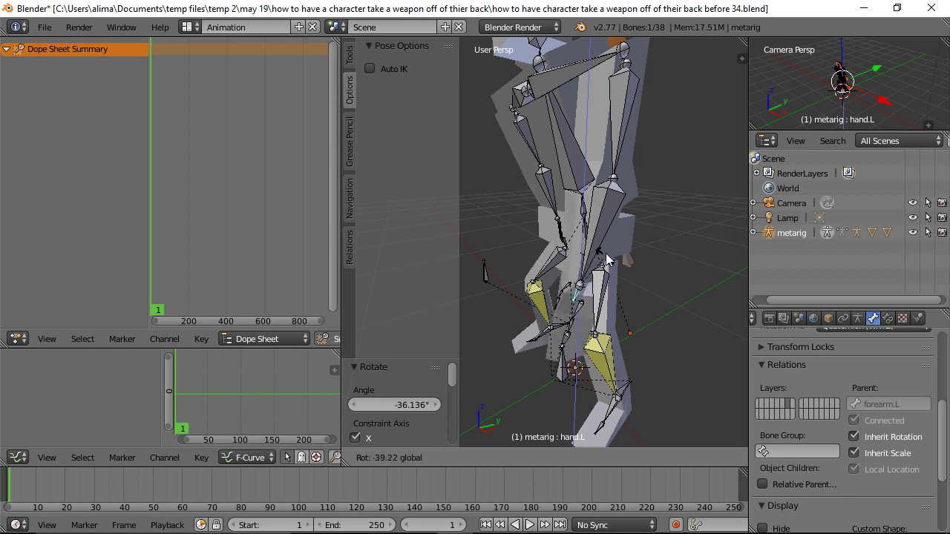
click(607, 255)
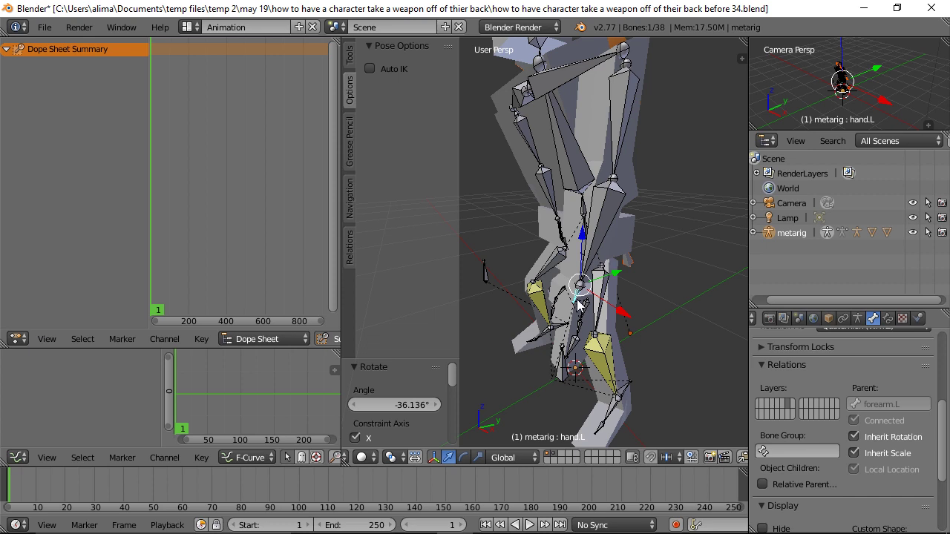
Enable Auto IK, raise the hand.L bone about 0.226 along global Z and move it outward about 0.146 along global X
click(371, 70)
drag(580, 233, 557, 150)
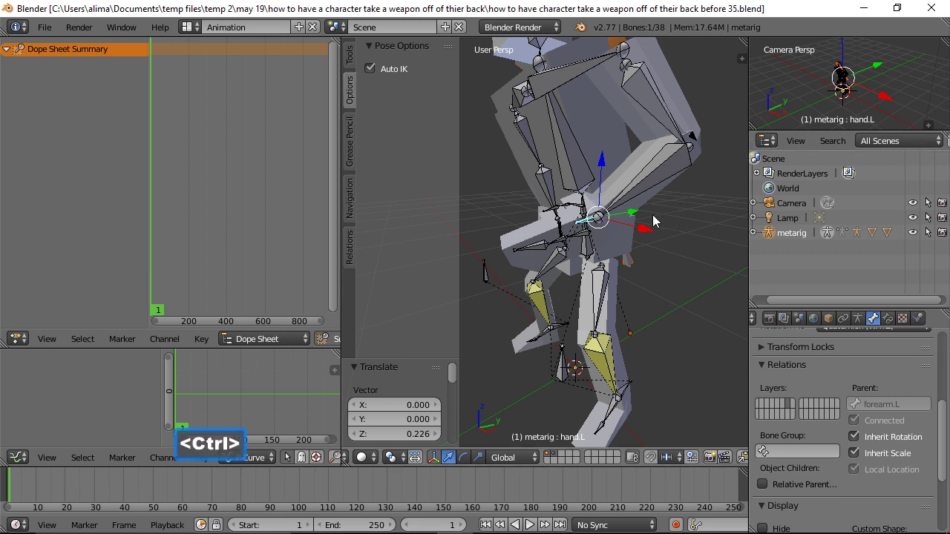
ctrl+middle_drag(652, 215, 648, 251)
middle_drag(552, 223, 631, 234)
drag(642, 231, 689, 222)
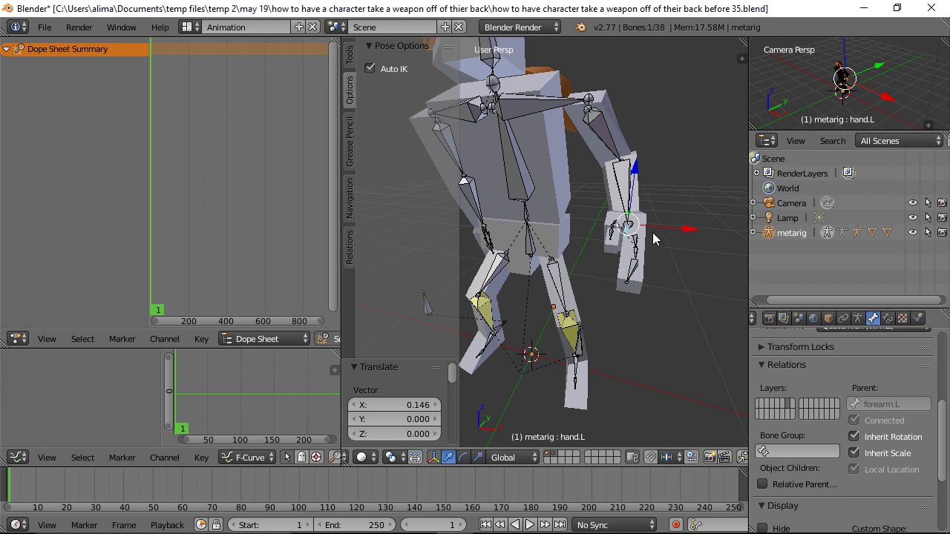
middle_drag(585, 208, 655, 230)
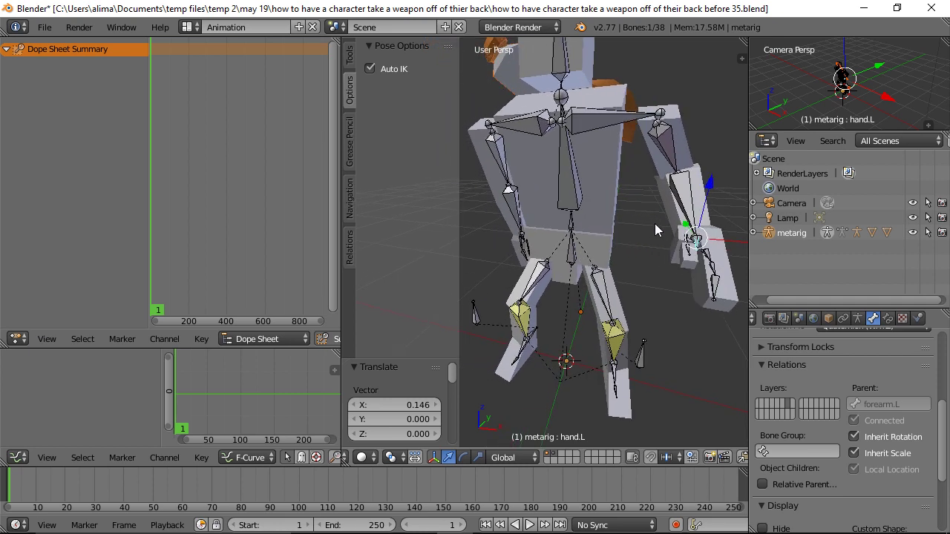
key(ctrl)
ctrl+middle_drag(671, 166, 669, 201)
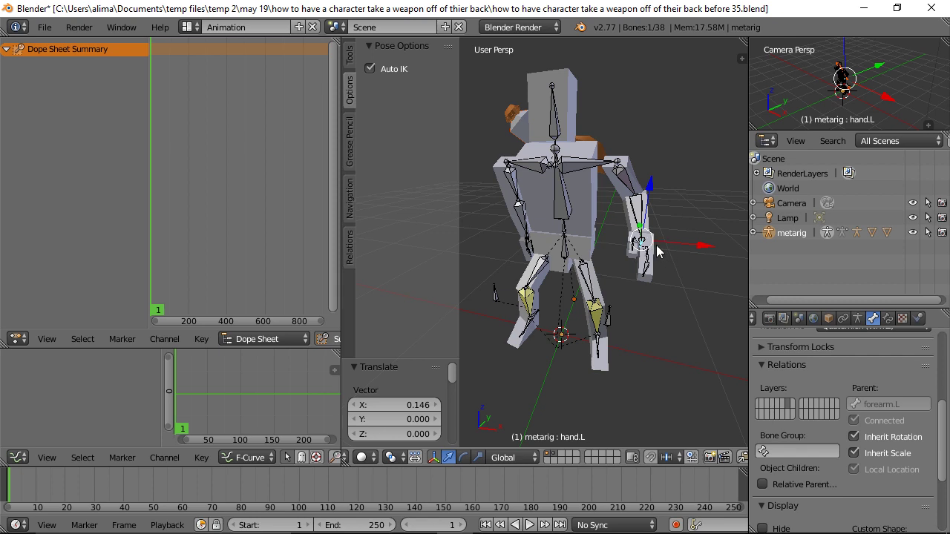
Disable Auto IK and try to mirror the left arm pose by pasting it flipped with only hand.L selected
click(371, 68)
scroll(726, 457, down, 3)
scroll(664, 460, down, 4)
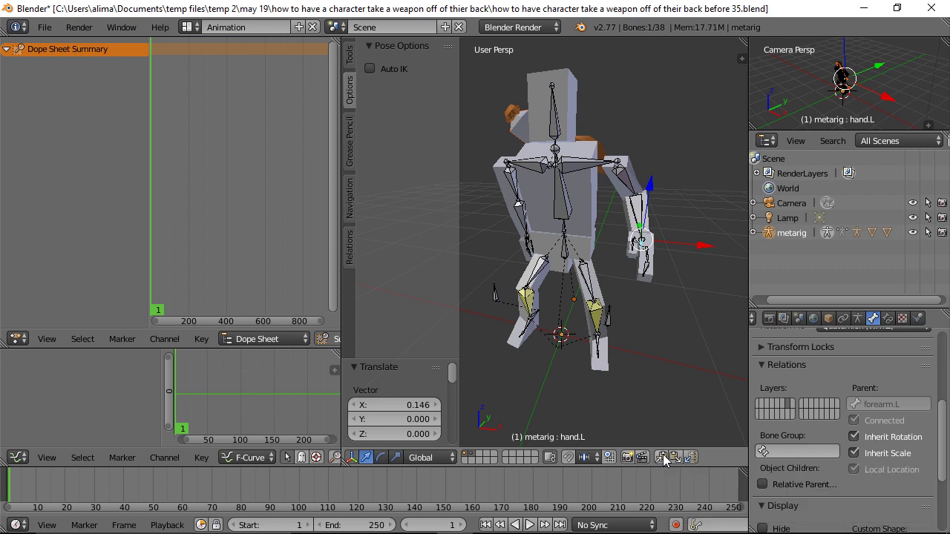
click(690, 457)
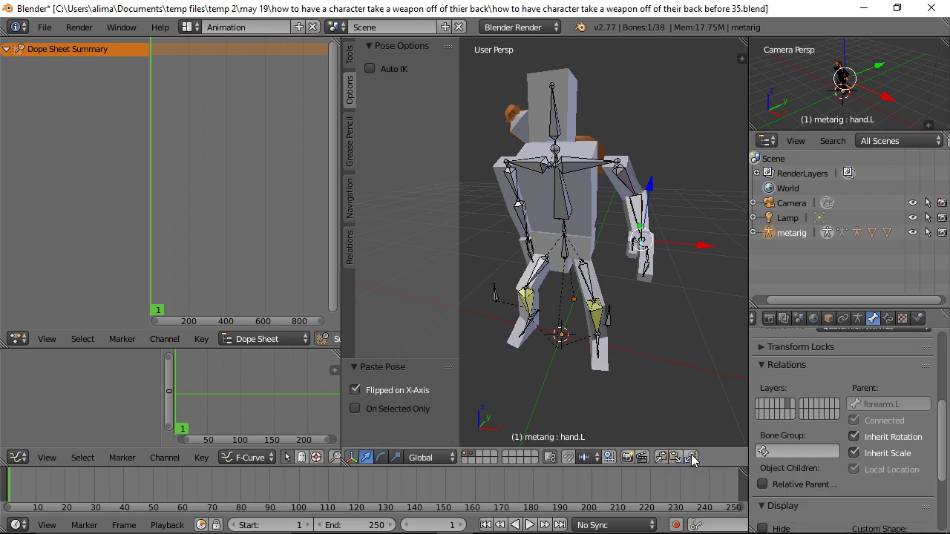
middle_drag(596, 395, 606, 392)
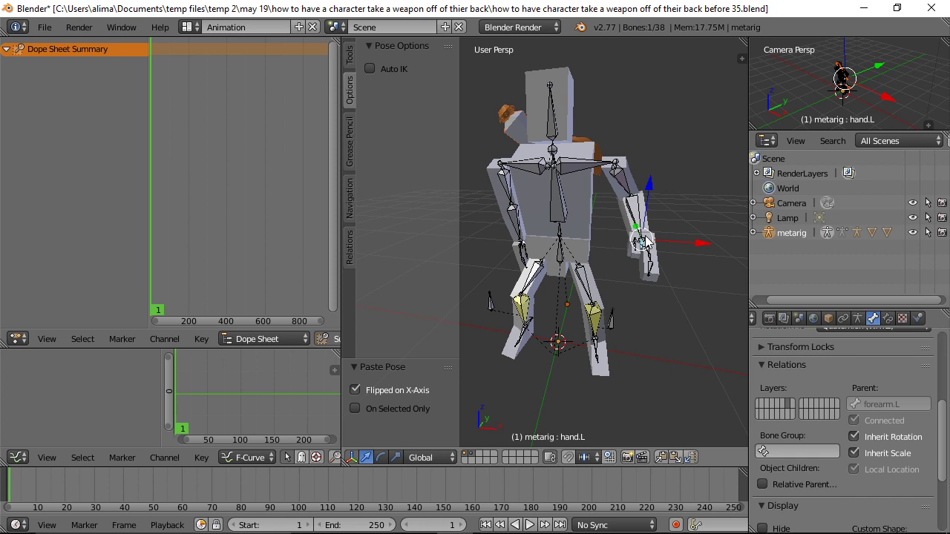
Select all bones of the left arm and hand, copy their pose and paste it flipped onto the opposite arm
key(c)
mouse_move(646, 236)
mouse_down()
mouse_move(643, 243)
mouse_move(630, 200)
mouse_up()
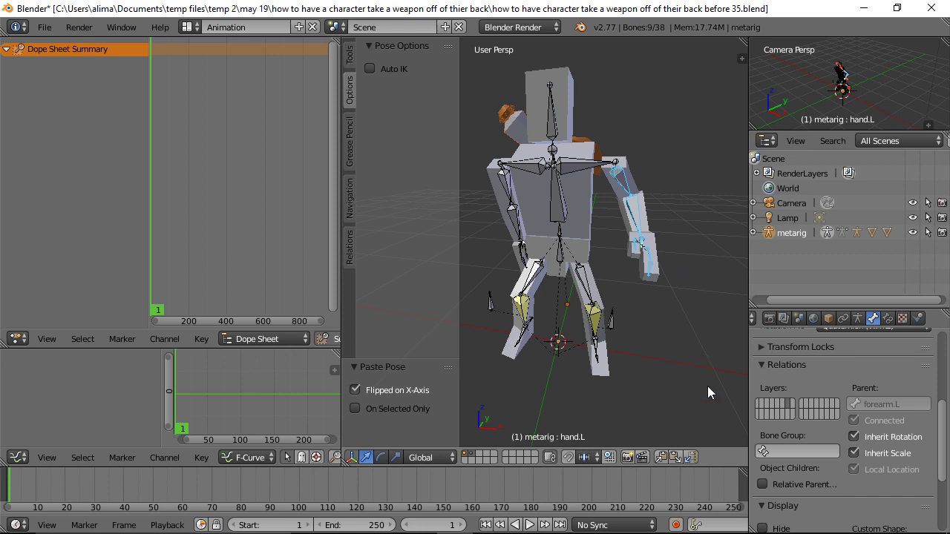
click(662, 459)
click(690, 458)
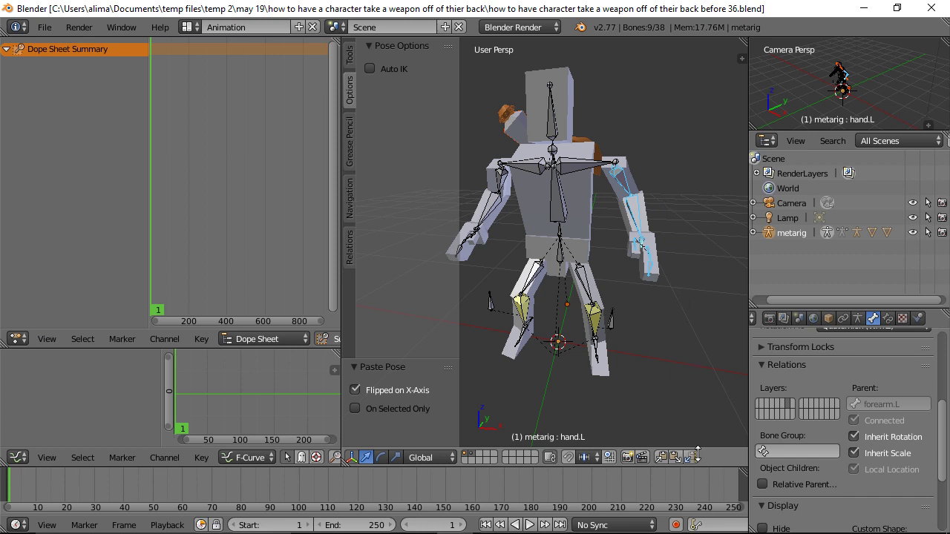
Set the active keying set to LocRot in the timeline
scroll(726, 526, down, 5)
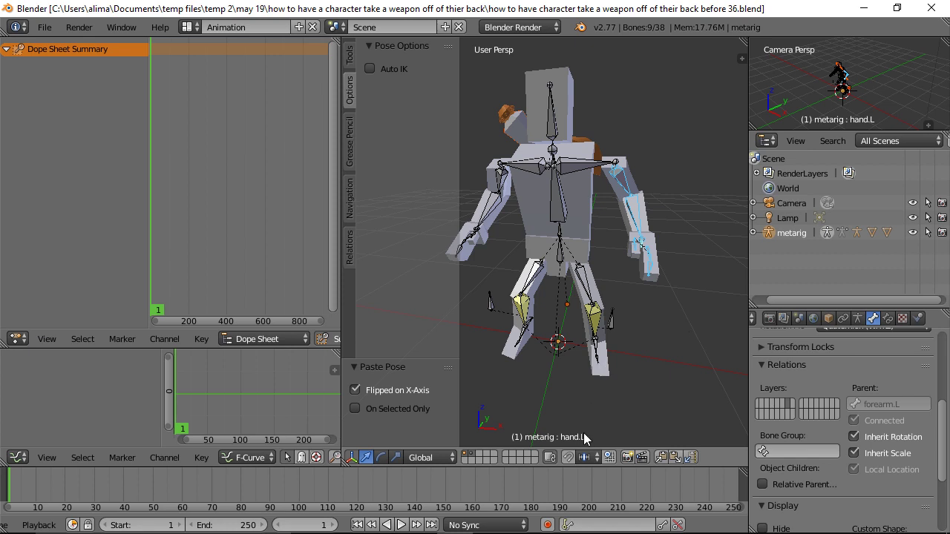
click(569, 525)
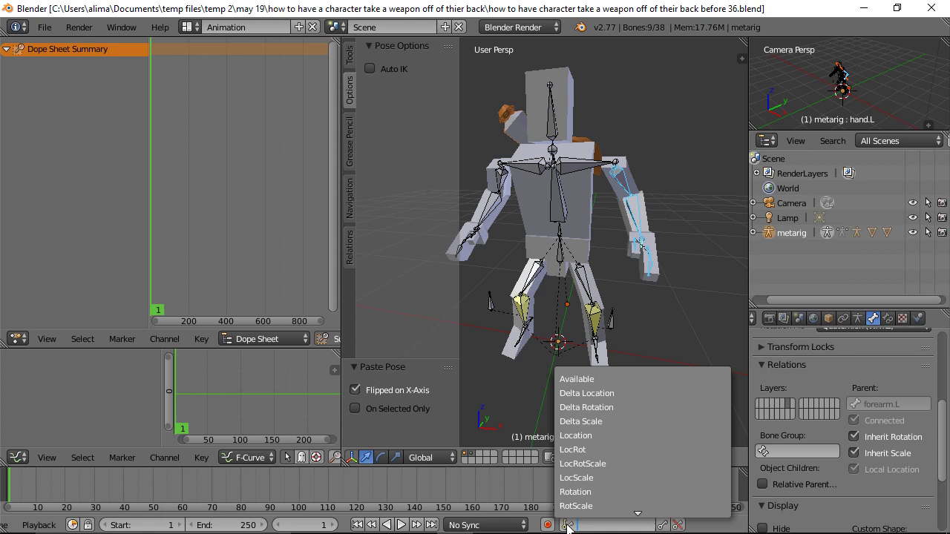
click(570, 450)
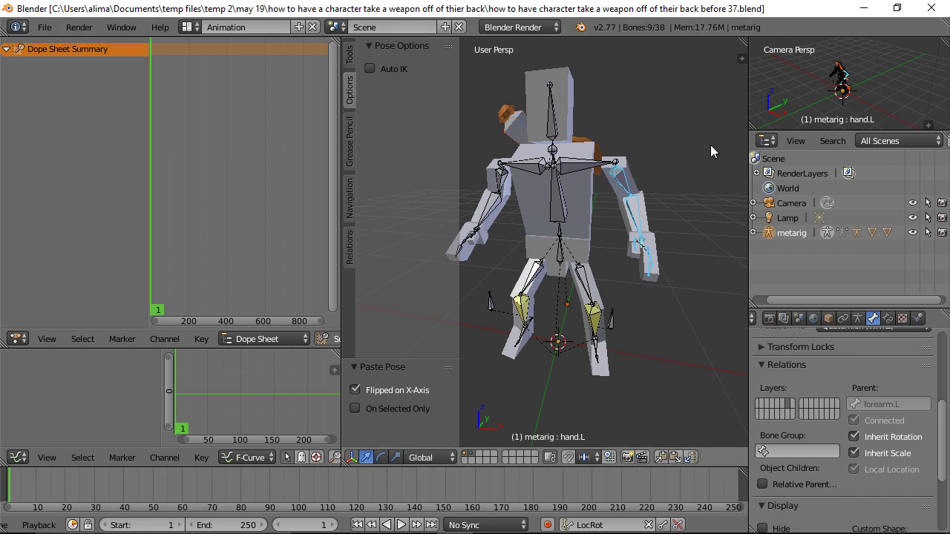
Insert LocRot keyframes for all bones at frame 1 and advance the current frame to 21
key(a)
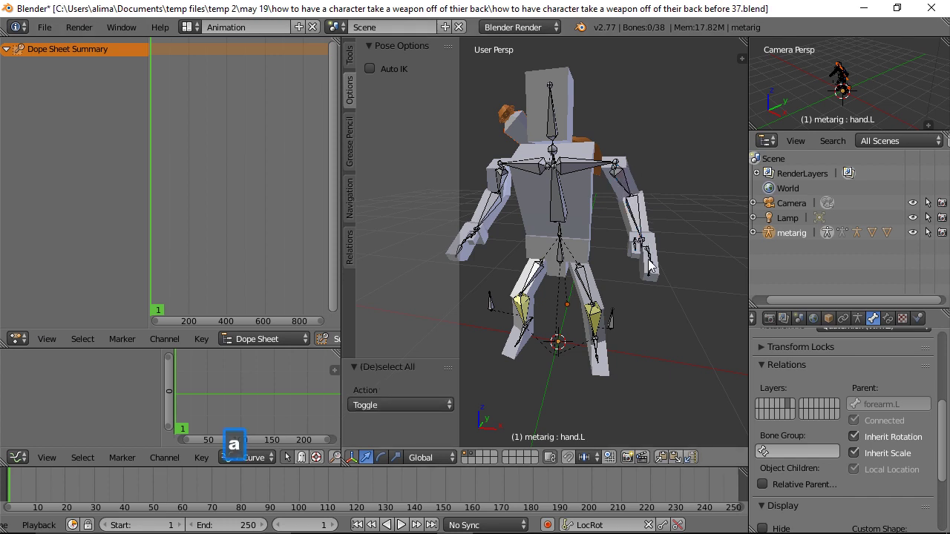
key(a)
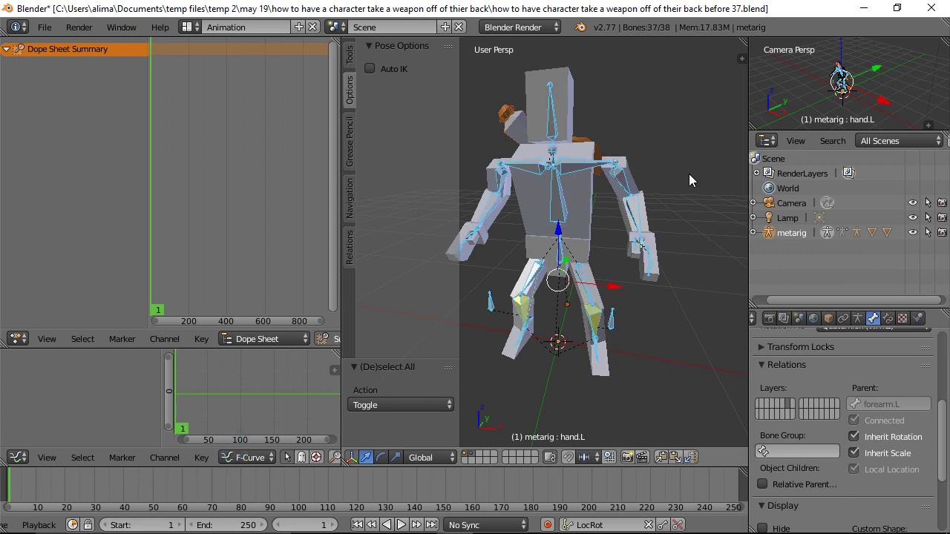
key(i)
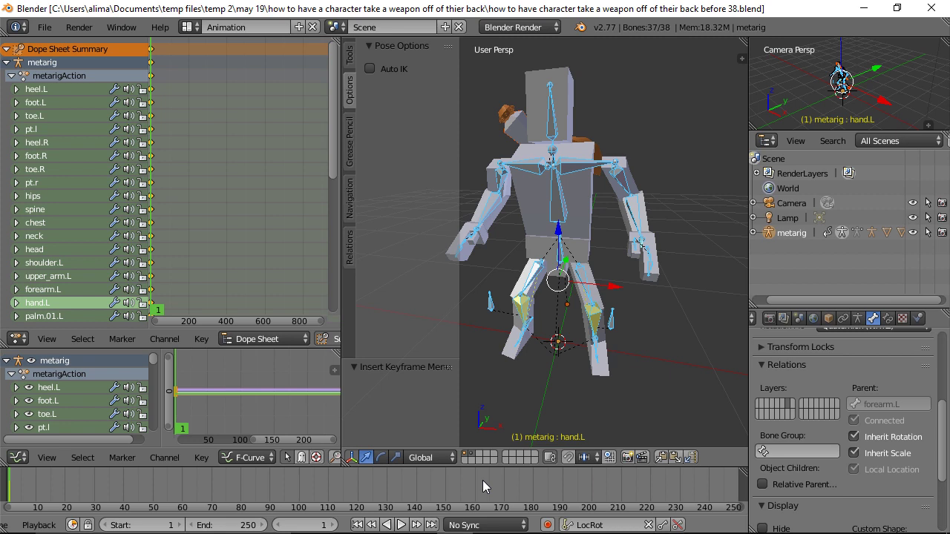
key(shift+Up)
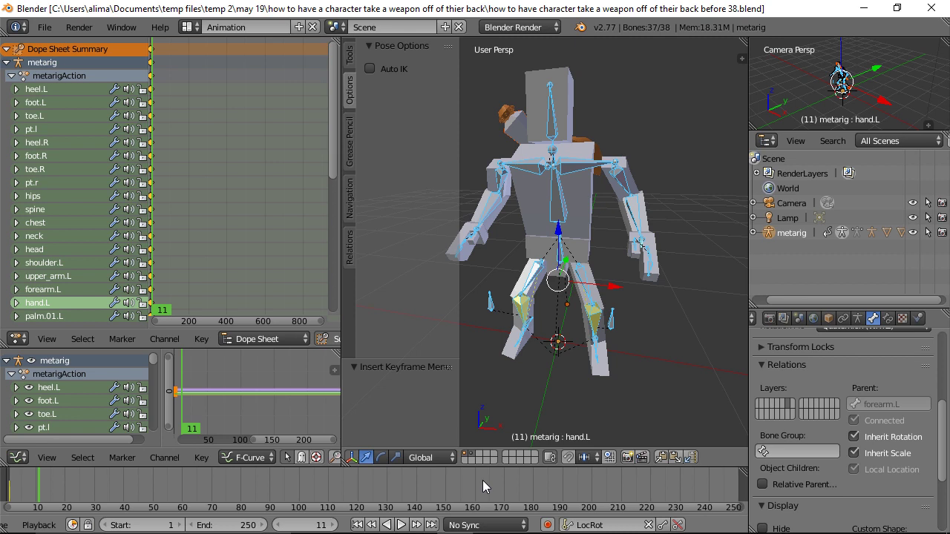
key(shift+Up)
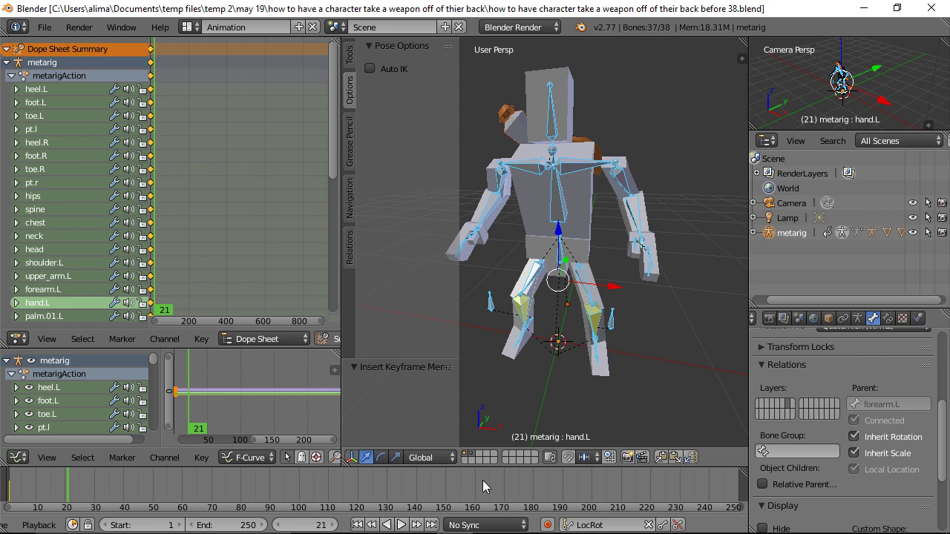
Advance the current frame to 40 and insert LocRot keyframes for all bones there
key(shift+Up)
key(shift+Up)
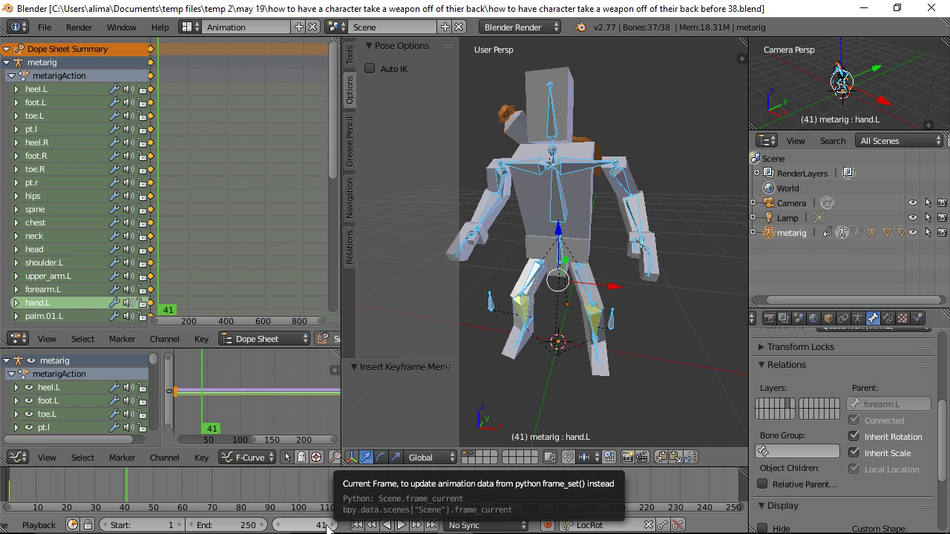
click(280, 527)
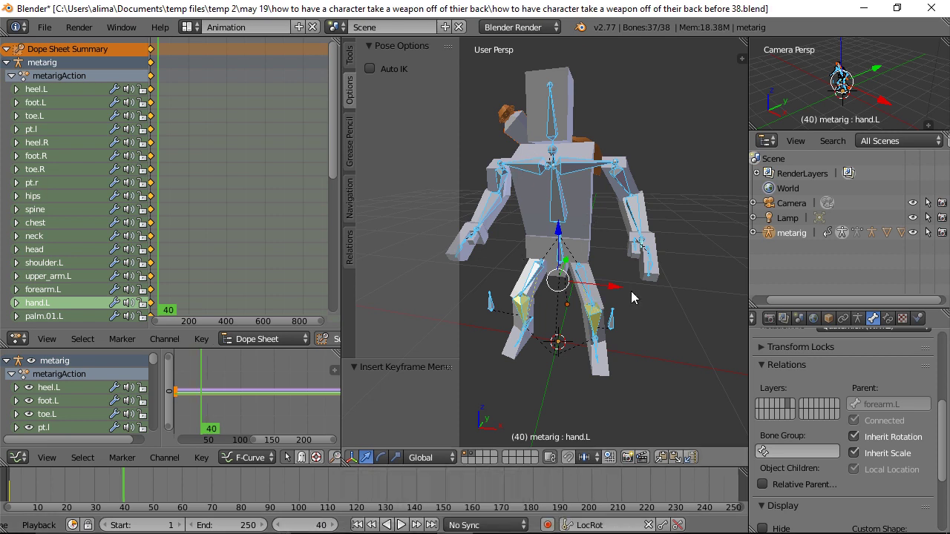
key(i)
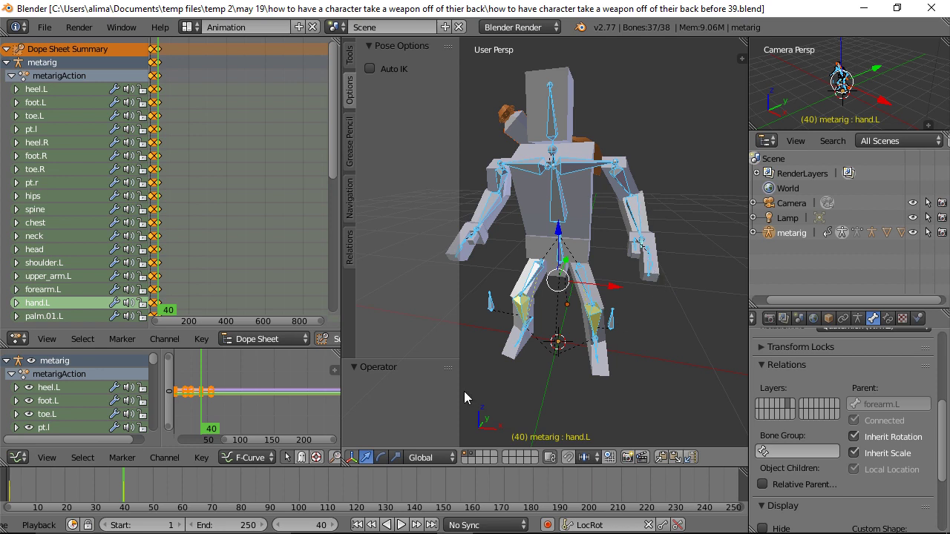
Play back the animation between the keyed poses and set the current frame to 20
key(alt+a)
drag(124, 492, 65, 505)
key(alt+a)
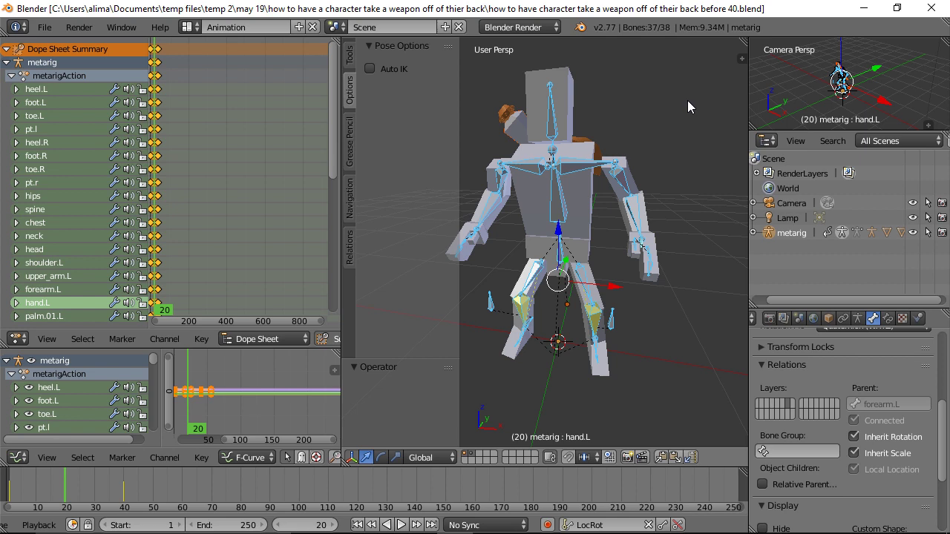
Deselect all bones, enable Auto IK and select only the character's left hand bone
key(a)
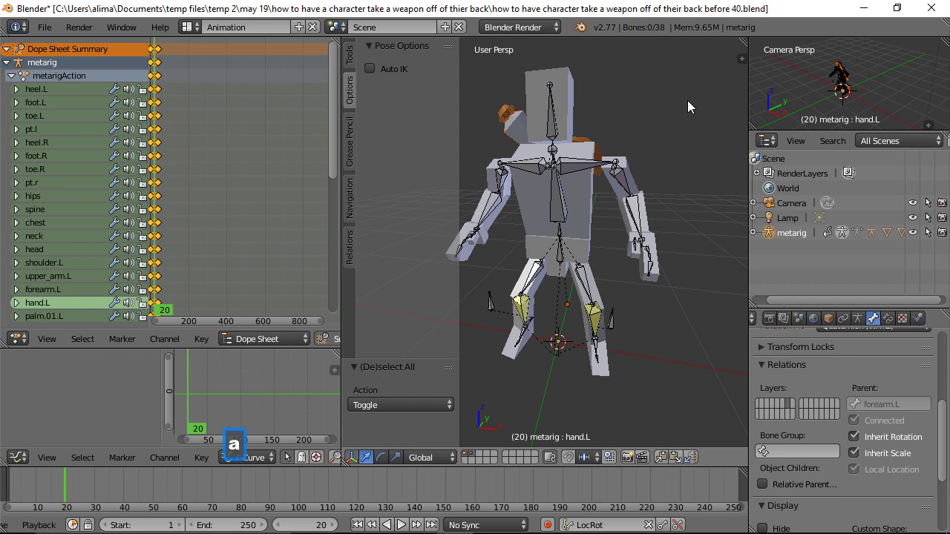
click(370, 69)
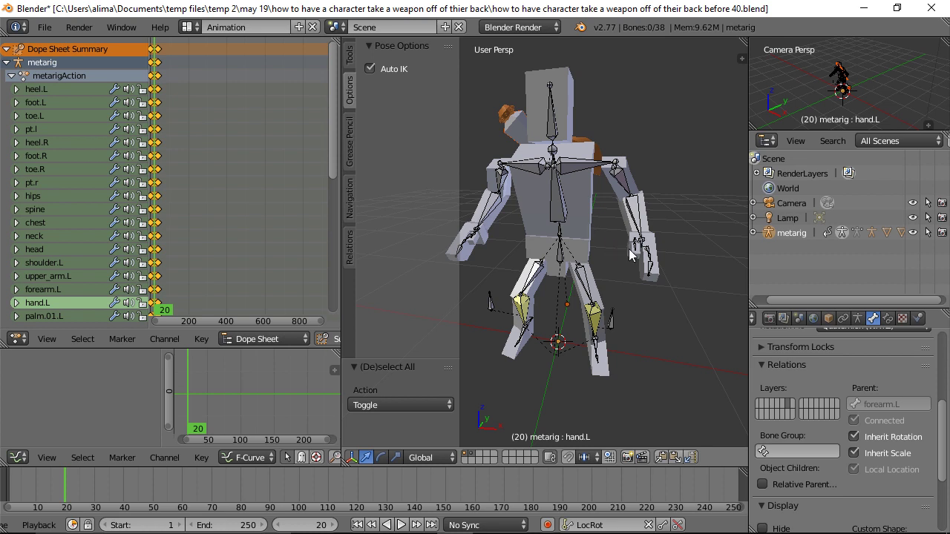
key(shift+b)
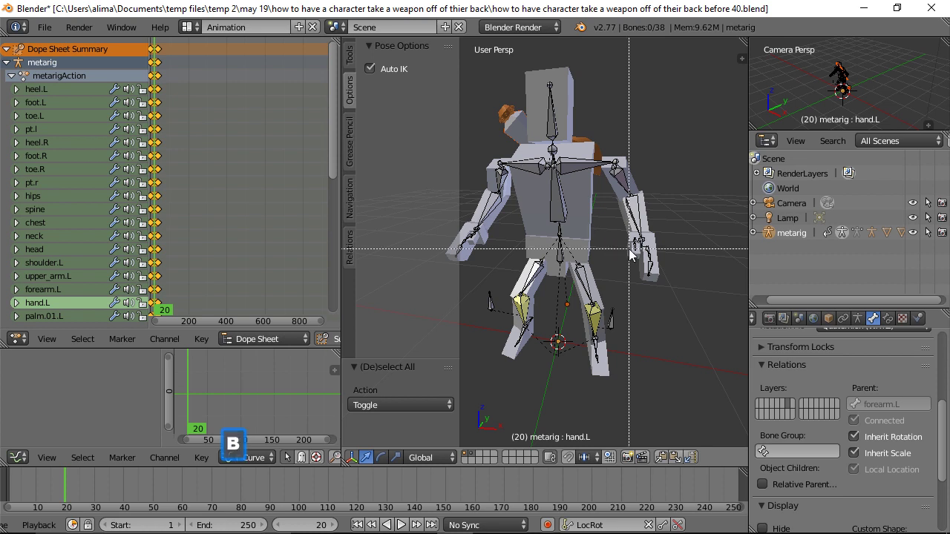
drag(621, 224, 681, 284)
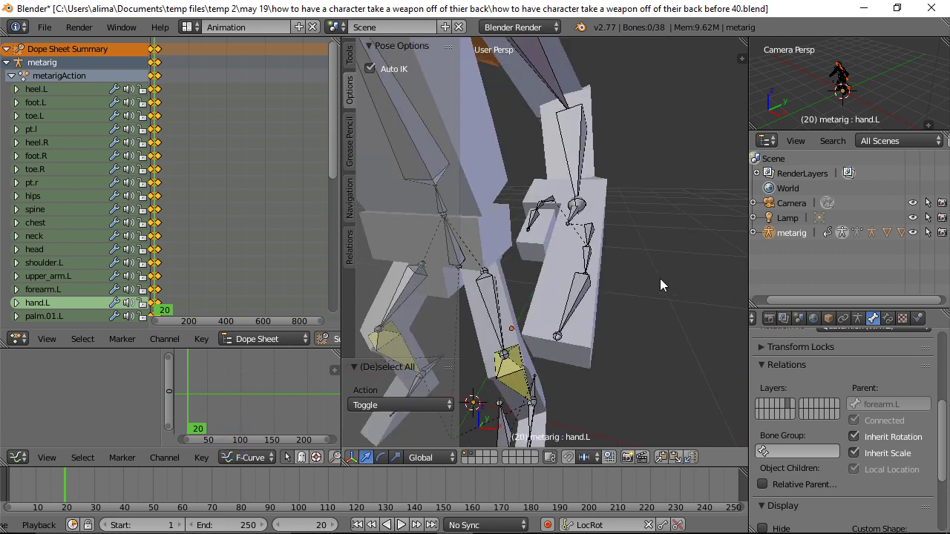
right_click(570, 215)
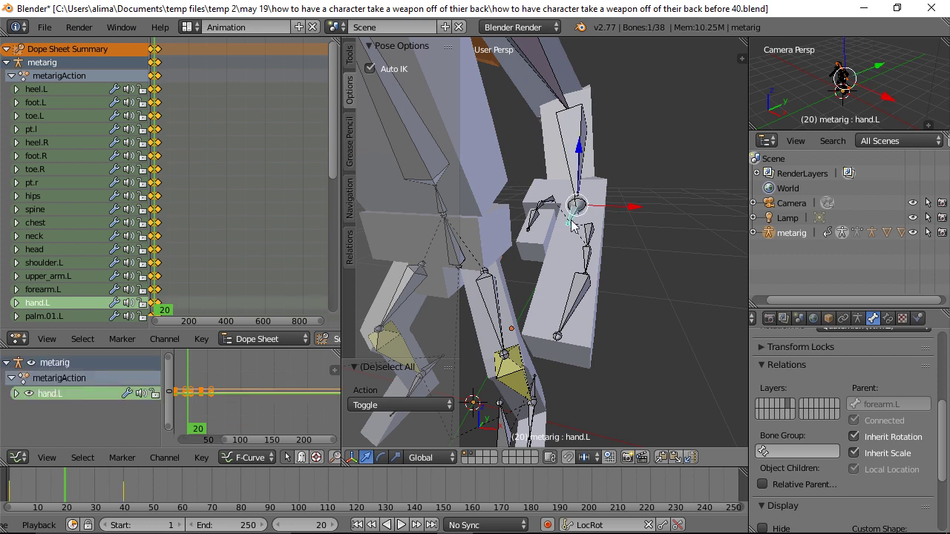
Look up the selected hand bone's name in its item properties
key(n)
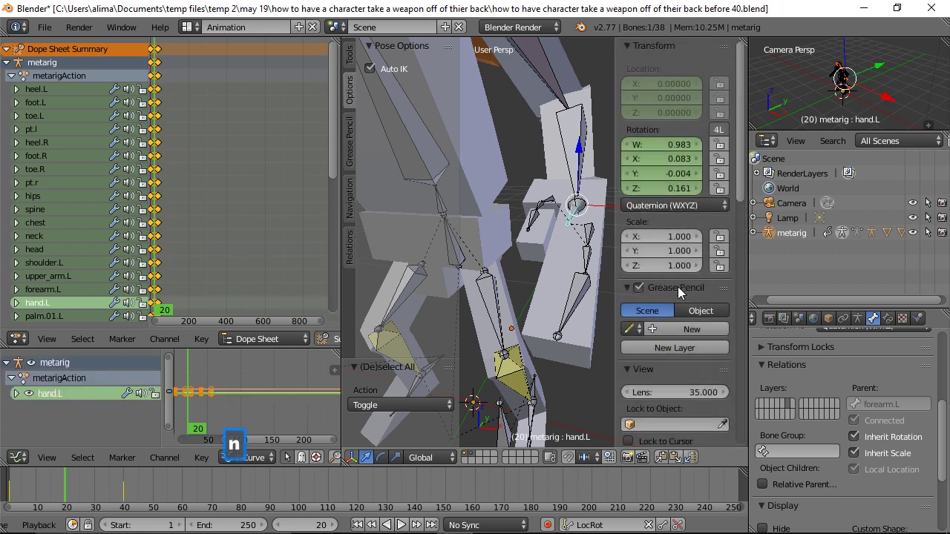
mouse_move(738, 188)
mouse_down()
mouse_move(748, 220)
mouse_move(731, 364)
mouse_up()
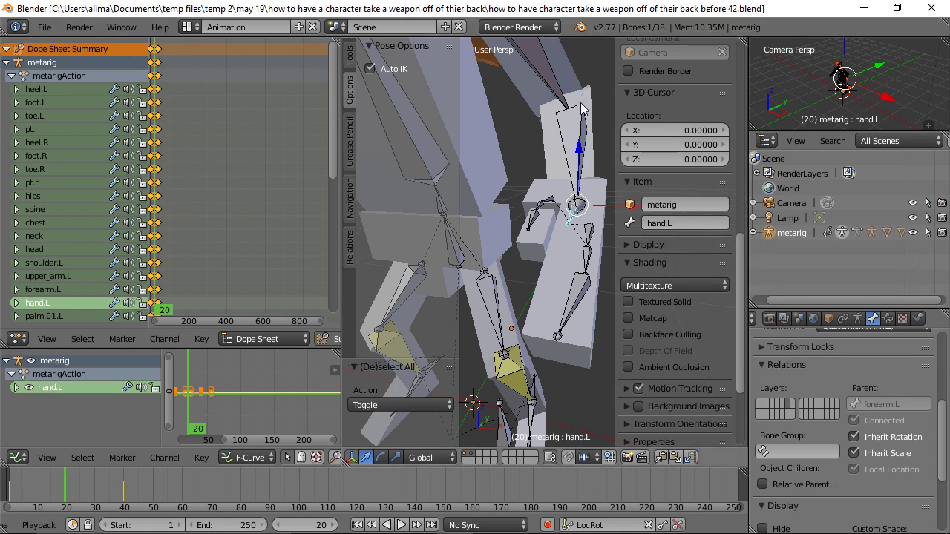
key(n)
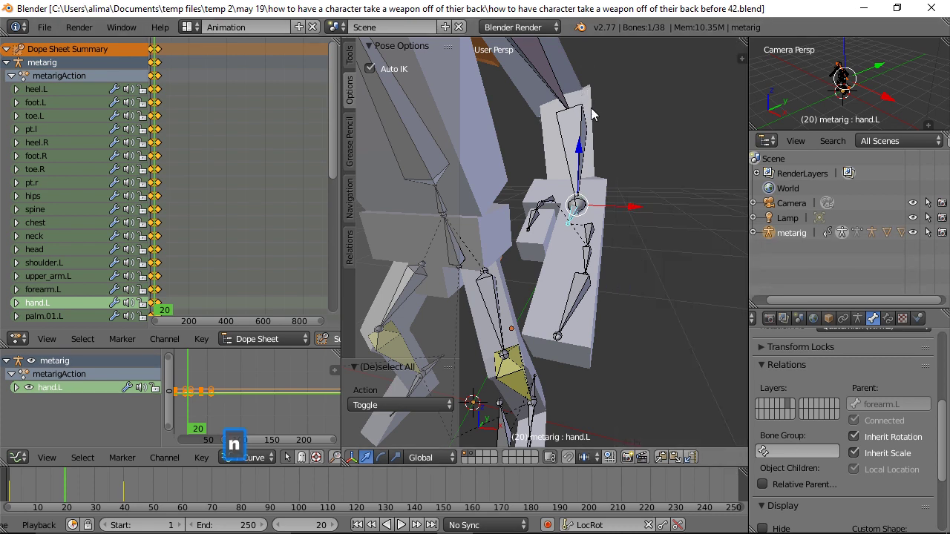
Hide the axe rig's mainHandle bone and save the file
middle_drag(659, 159, 690, 377)
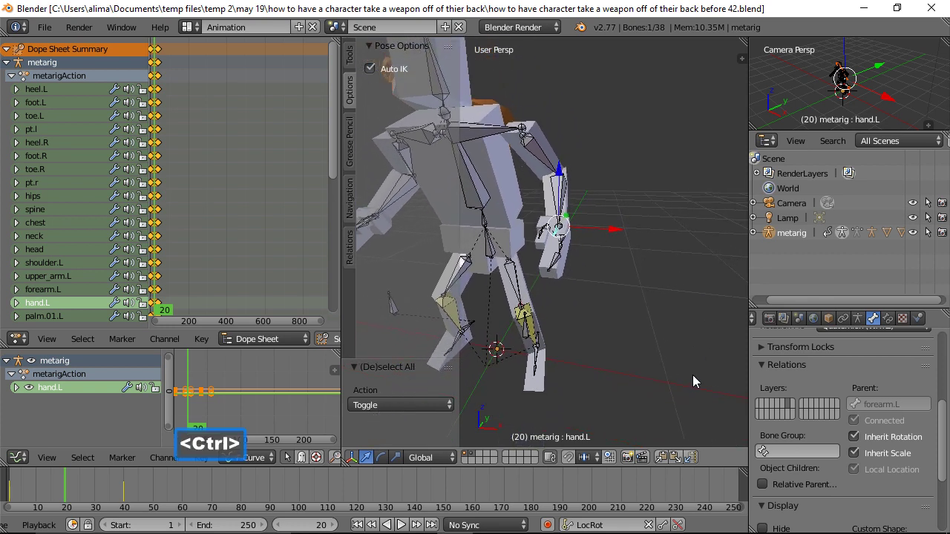
middle_drag(631, 316, 644, 282)
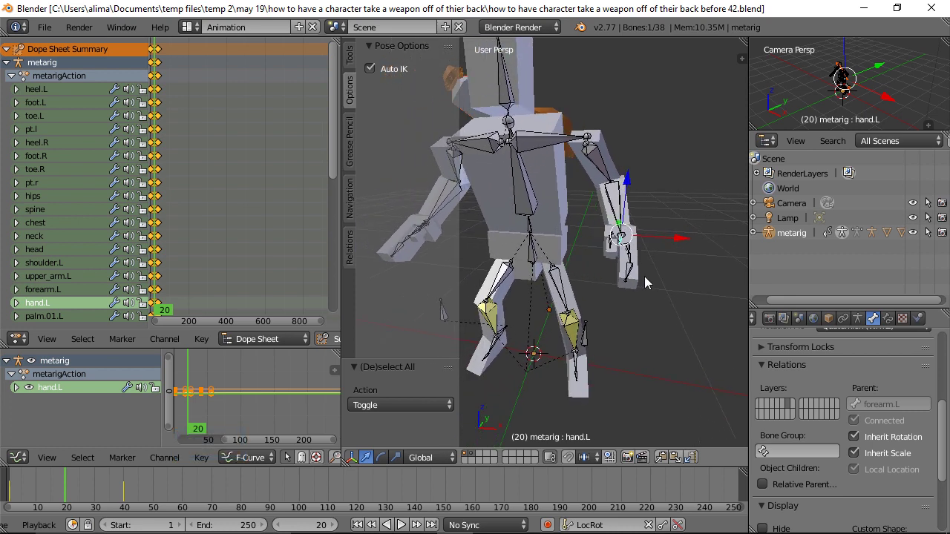
key(ctrl)
ctrl+middle_drag(677, 195, 683, 245)
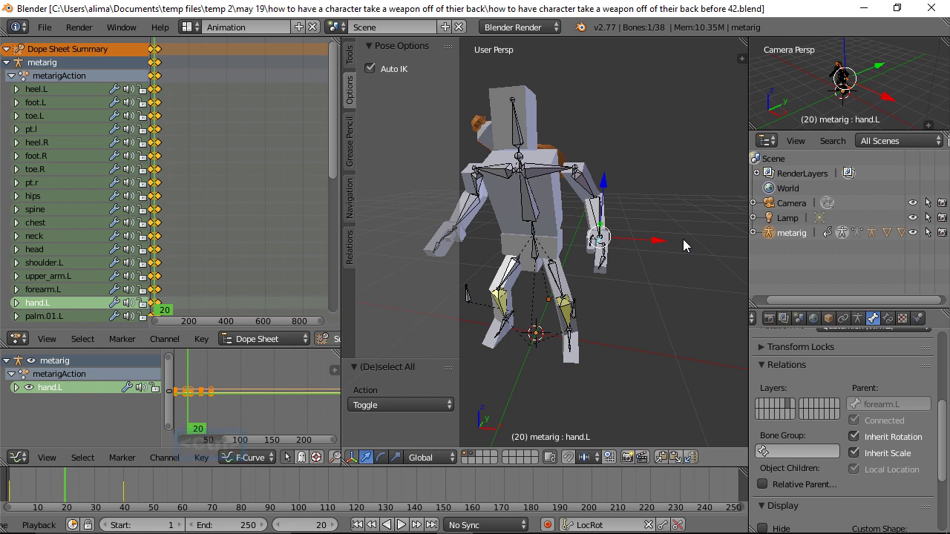
middle_drag(591, 217, 648, 227)
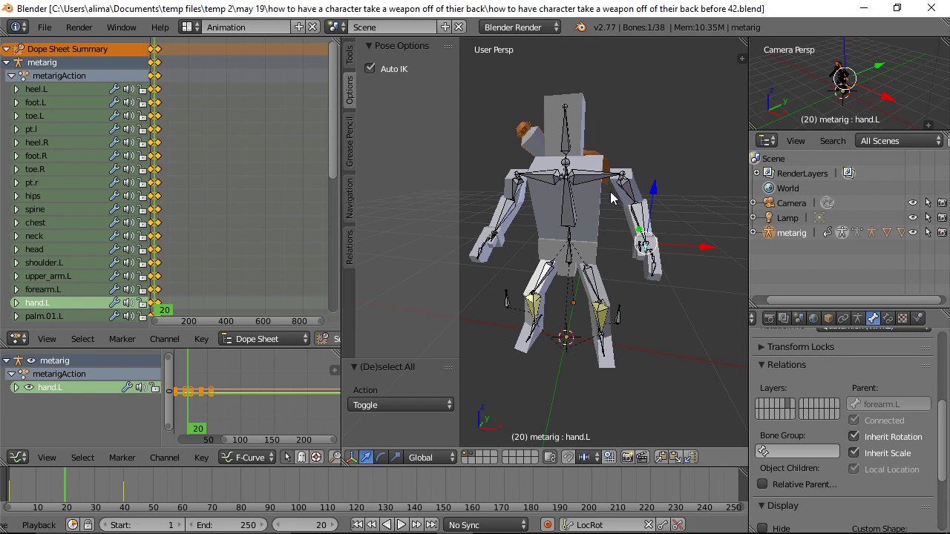
right_click(528, 146)
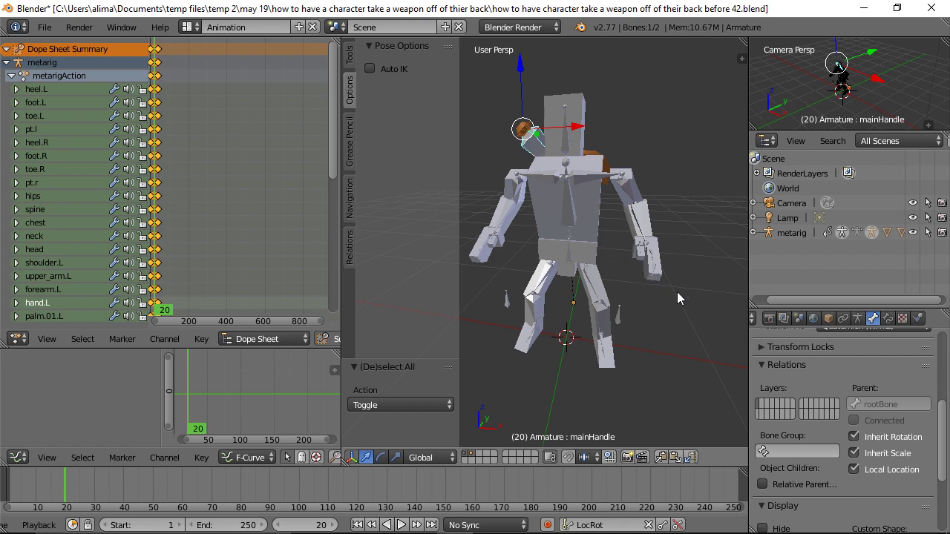
key(h)
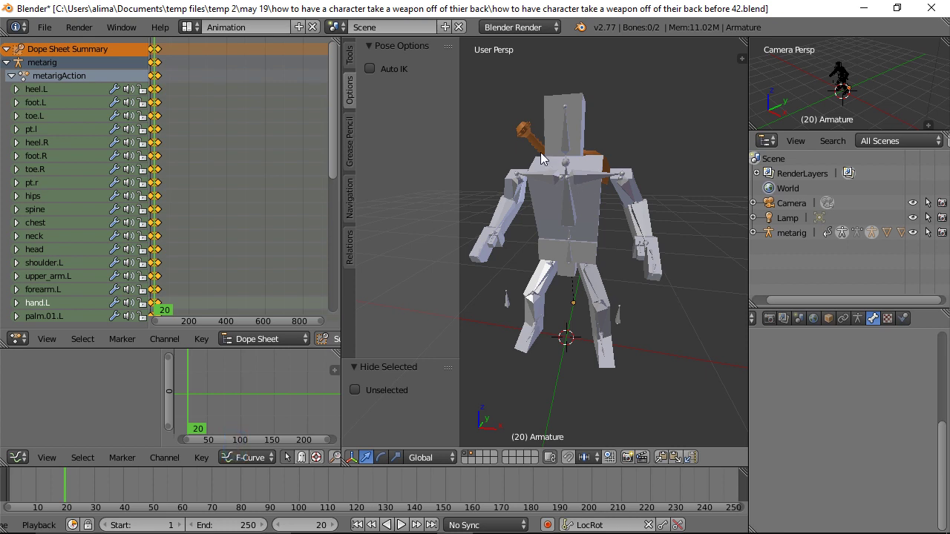
key(ctrl+s)
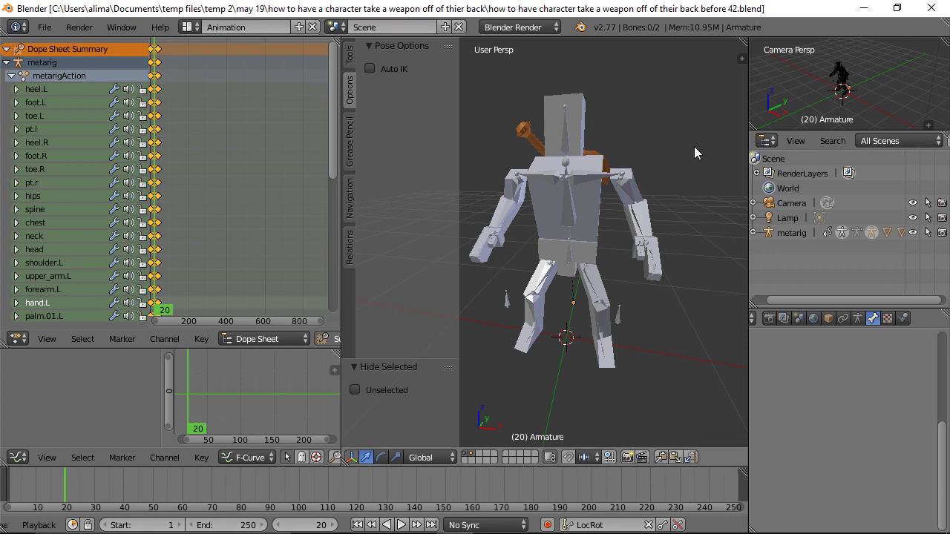
Switch back to the character's rig through upper_arm.L, save the file as version 43 and deselect all bones
right_click(629, 189)
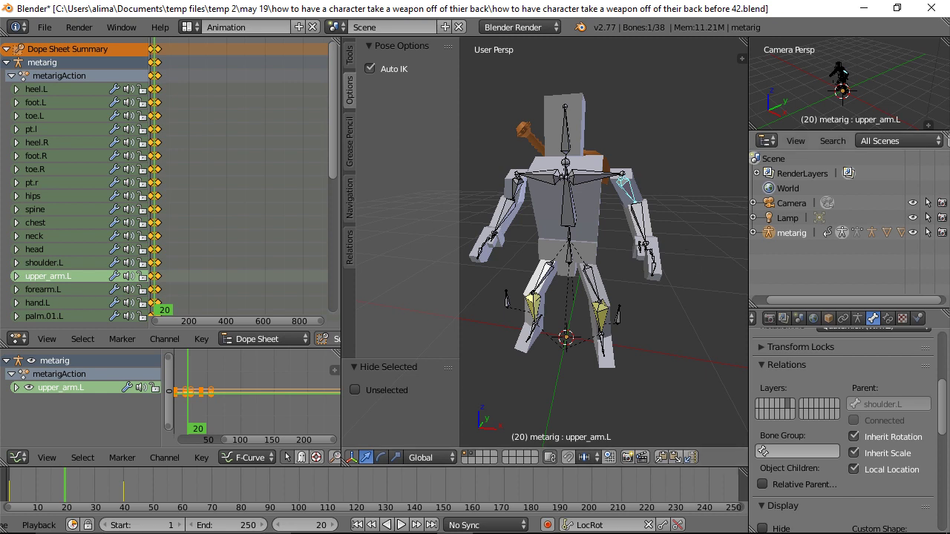
key(ctrl+alt+s)
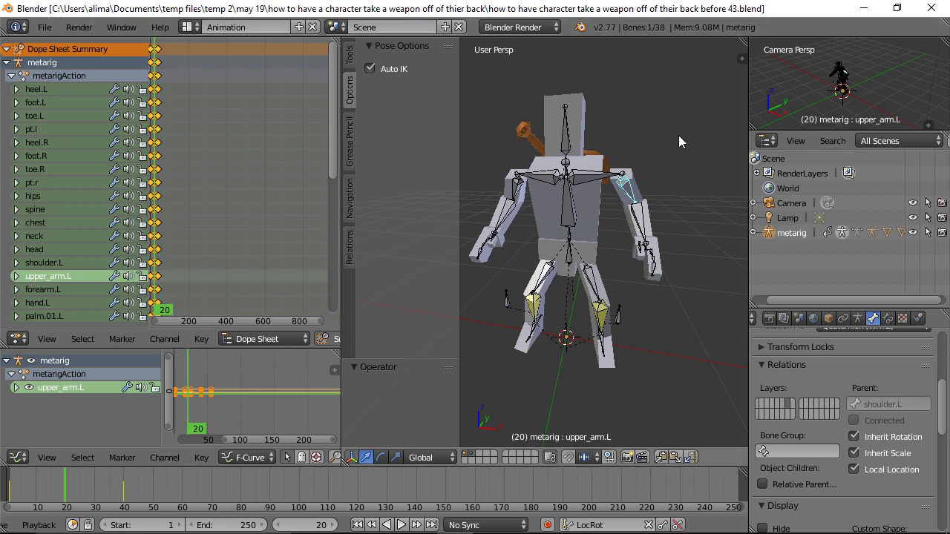
key(a)
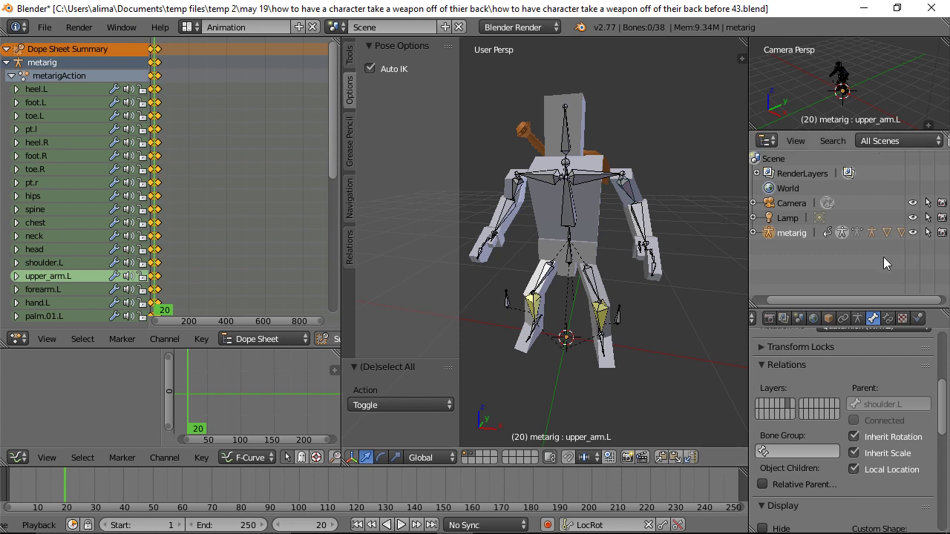
Filter the Outliner by "hand", select the hand.L bone and save the file as version 44
middle_drag(903, 140, 784, 140)
click(863, 144)
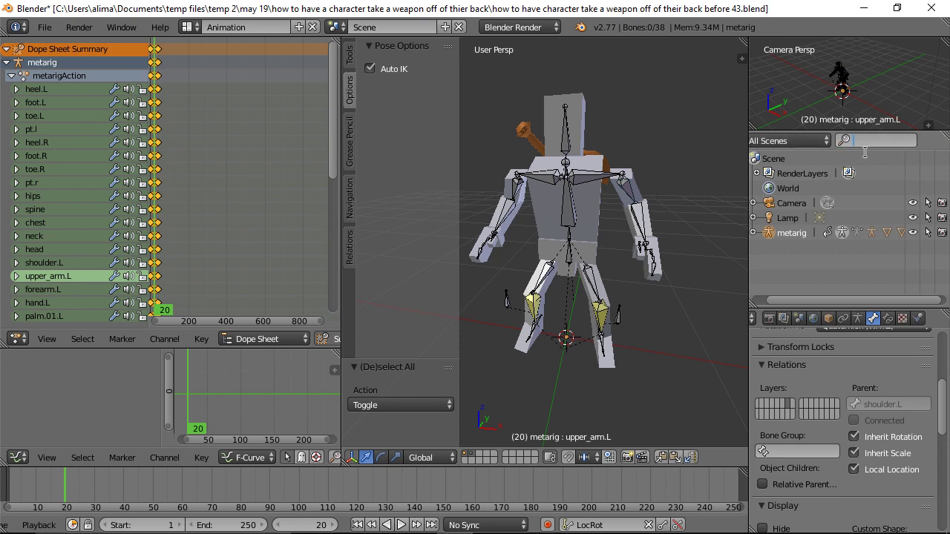
text(hand)
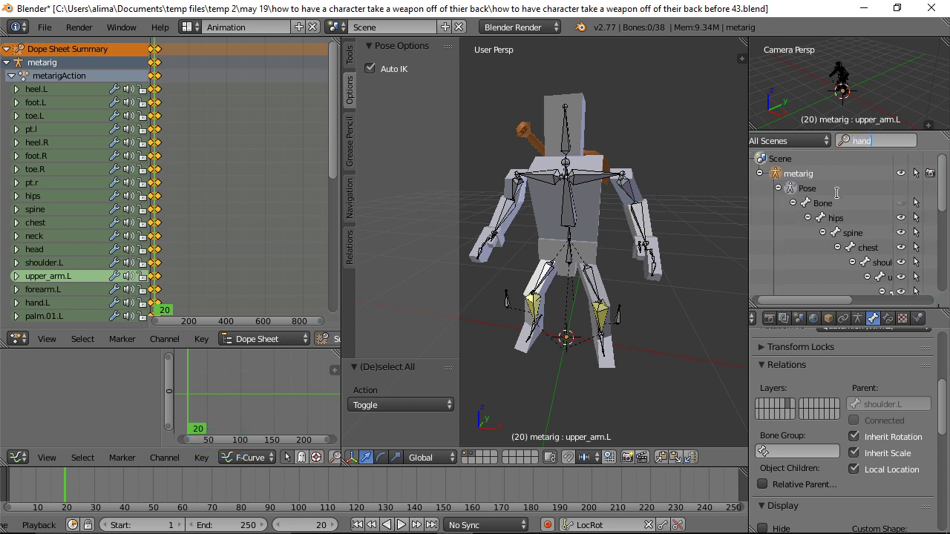
click(830, 299)
drag(841, 300, 906, 310)
drag(942, 193, 943, 245)
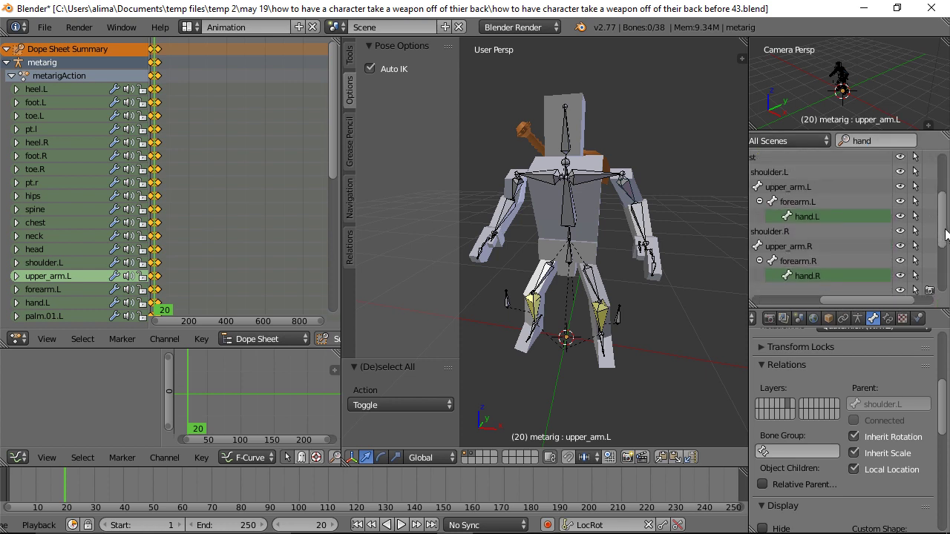
click(808, 216)
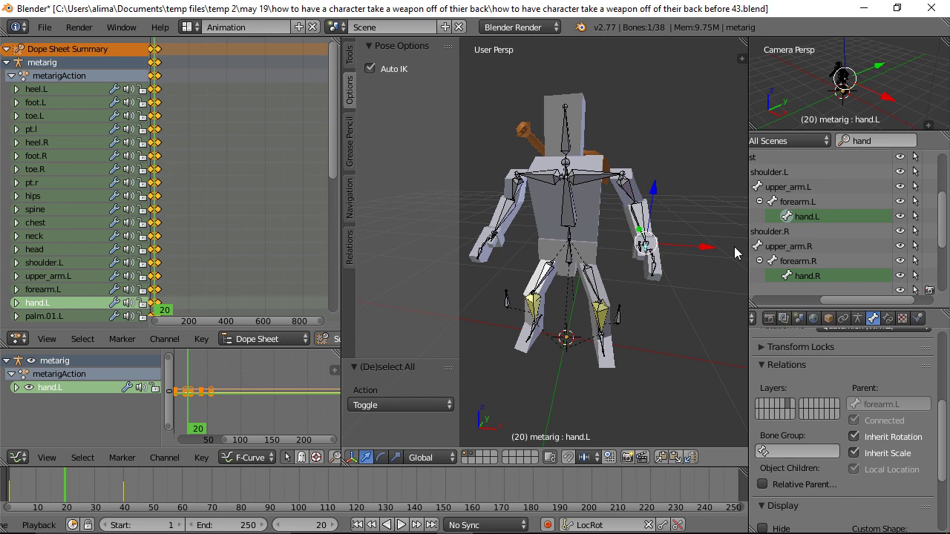
key(ctrl+alt+s)
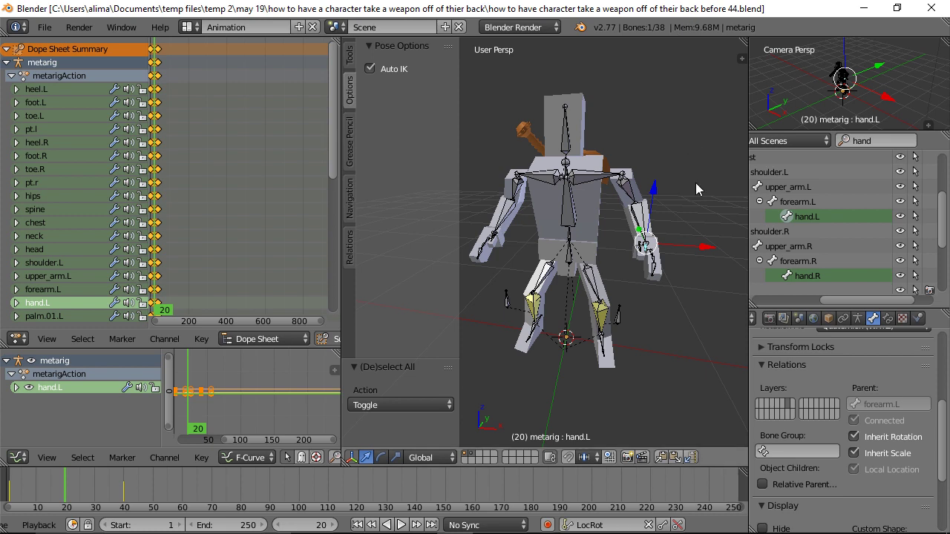
Move hand.L about -0.203 along the global Y axis and raise it about 0.448 along Z
middle_drag(694, 170, 591, 202)
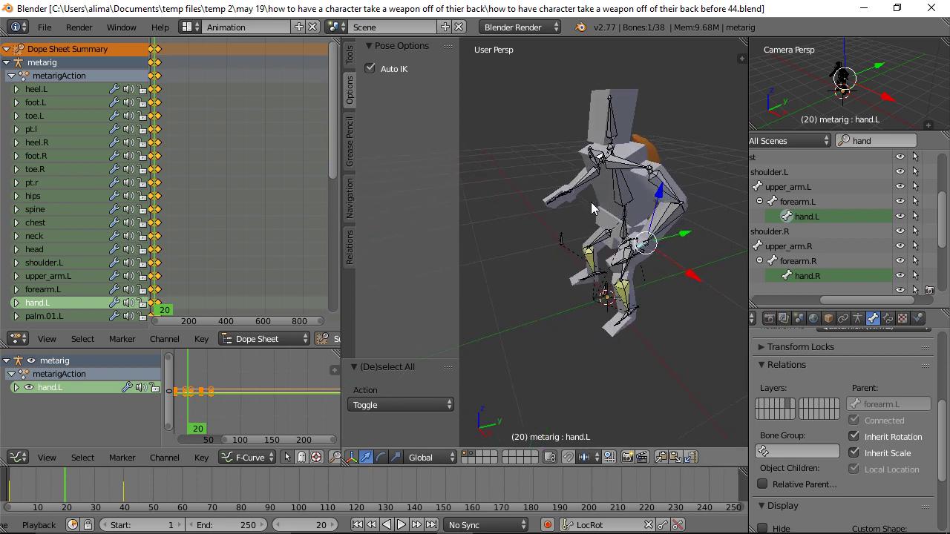
key(g)
key(z)
click(655, 243)
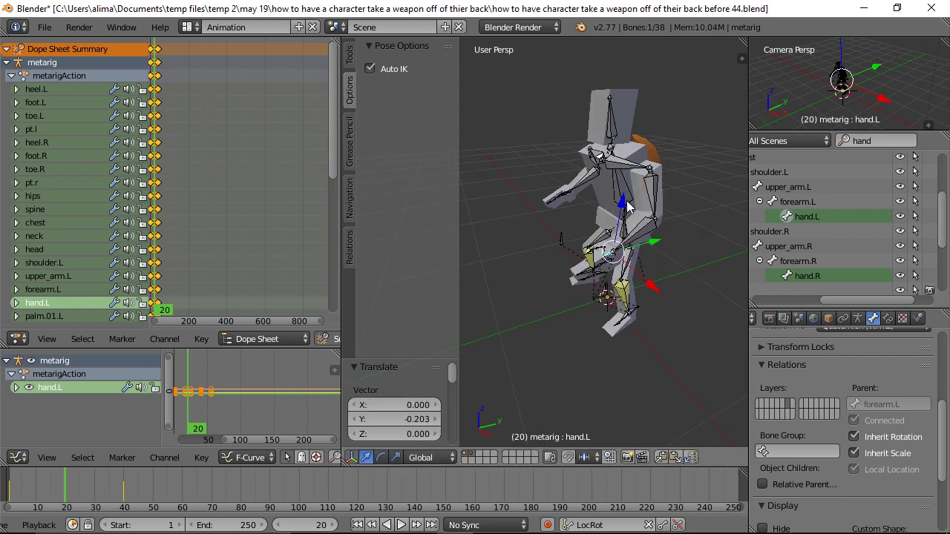
key(g)
key(z)
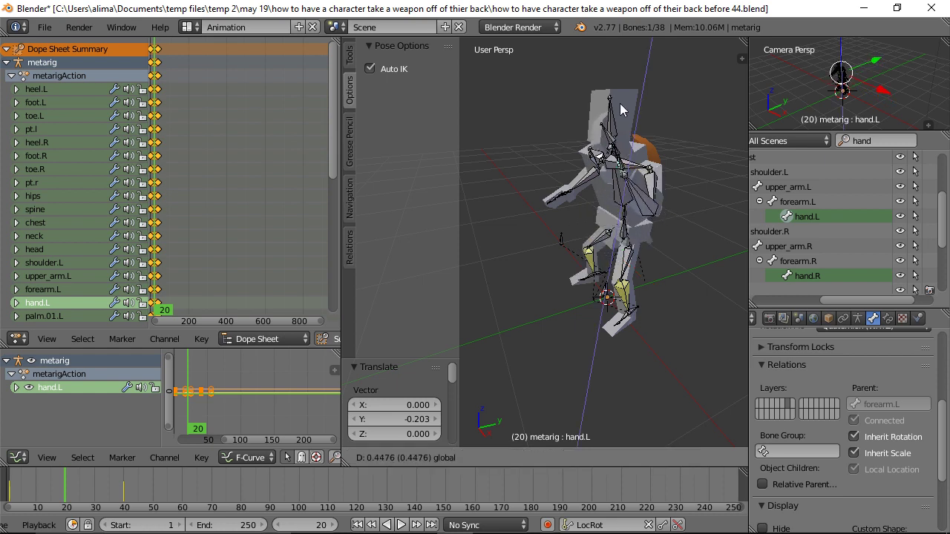
click(620, 103)
middle_drag(541, 205, 645, 177)
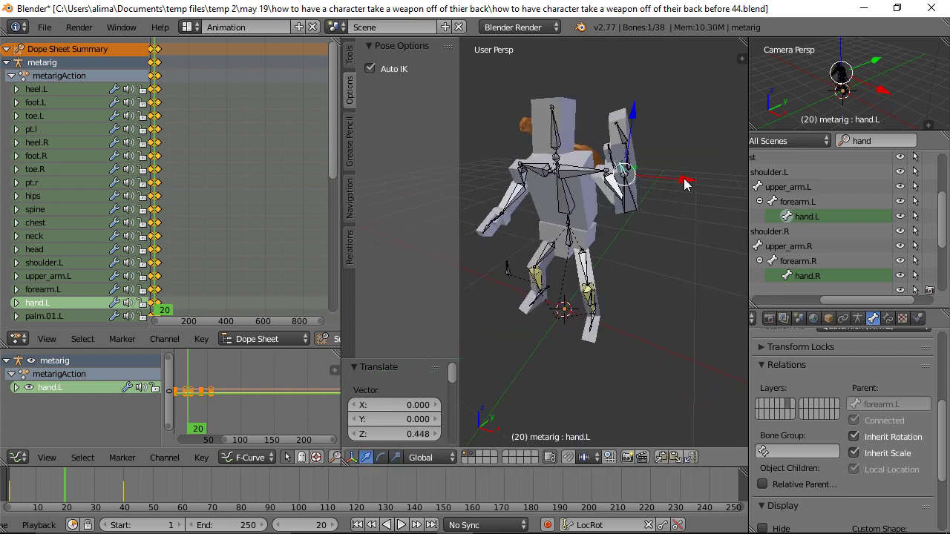
Move the left hand bone about -0.486 along the global X axis, bringing the arm across the chest
key(g)
key(x)
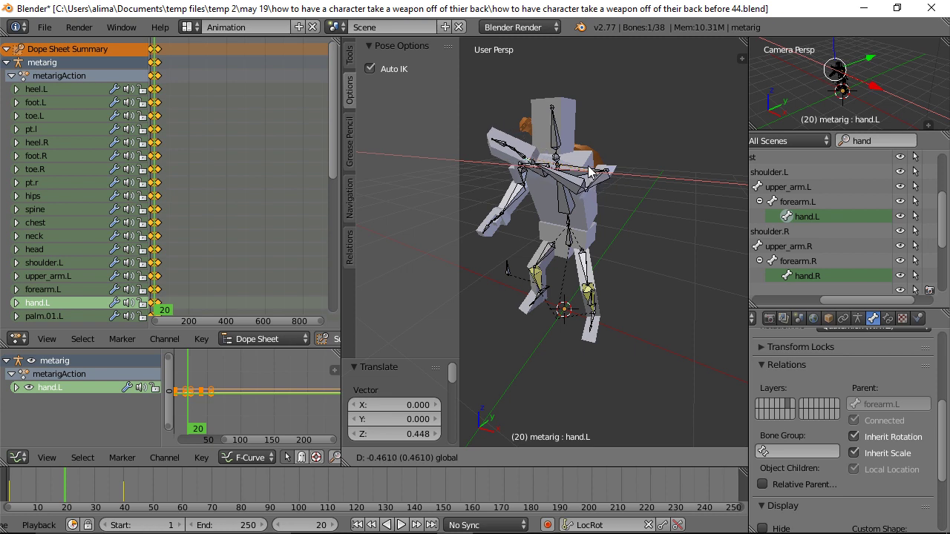
click(587, 172)
middle_drag(558, 242, 624, 234)
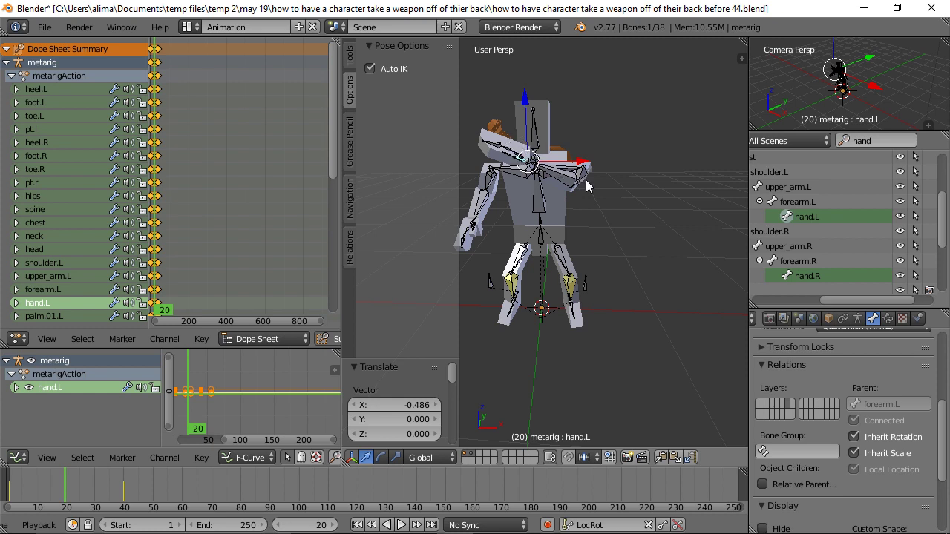
Turn off Auto IK and rotate the left upper arm bone about -82.7° around the global X axis
click(369, 68)
middle_drag(634, 162, 603, 175)
right_click(601, 177)
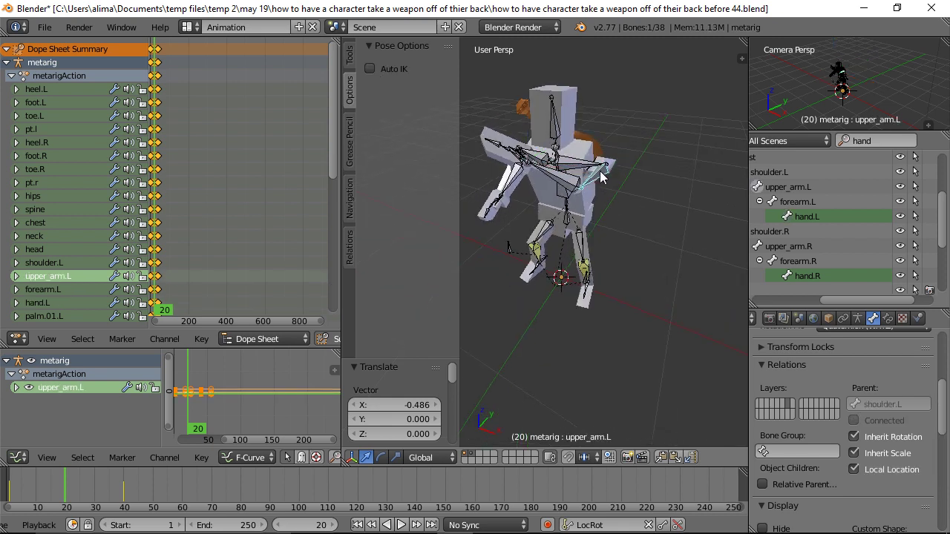
key(r)
key(x)
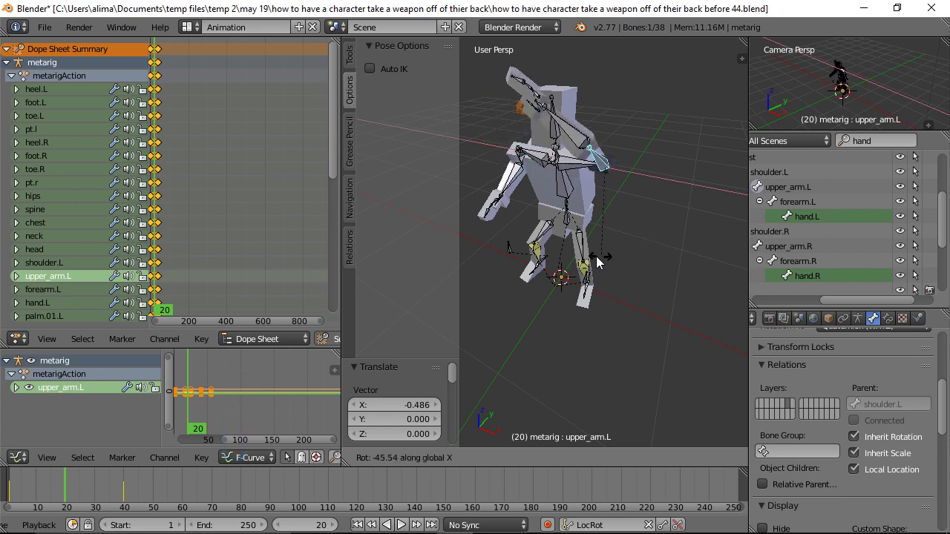
click(540, 253)
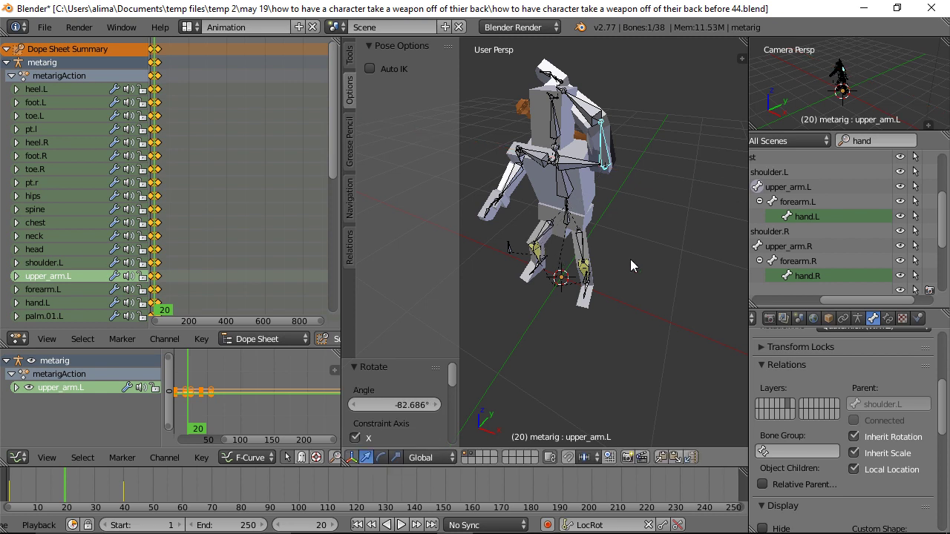
Select all bones, insert a keyframe for the raised-arm pose at frame 20, and clear the selection
middle_drag(560, 262, 610, 251)
key(a)
key(a)
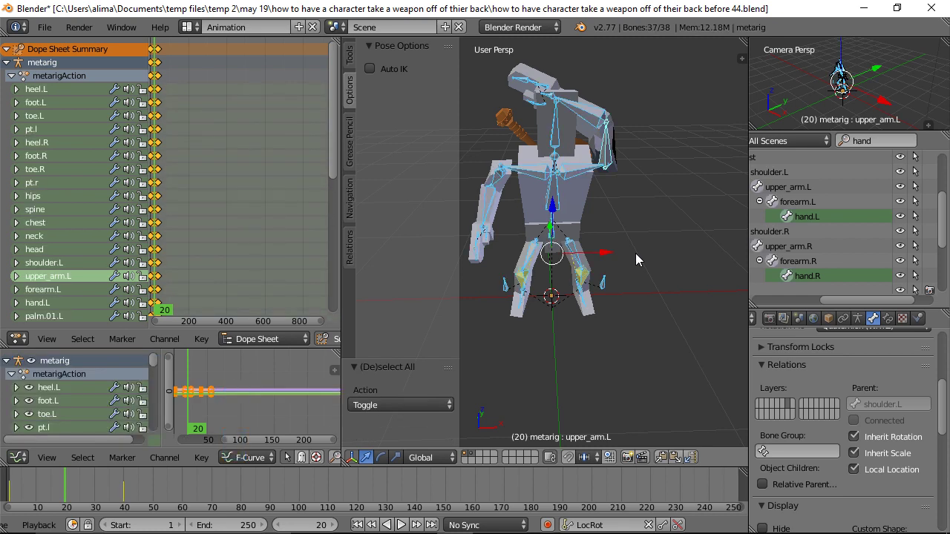
key(i)
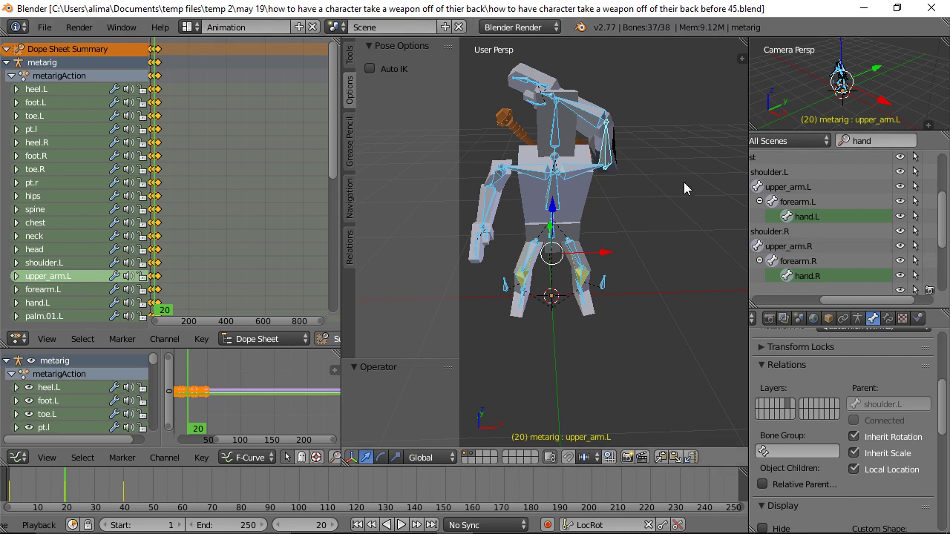
key(a)
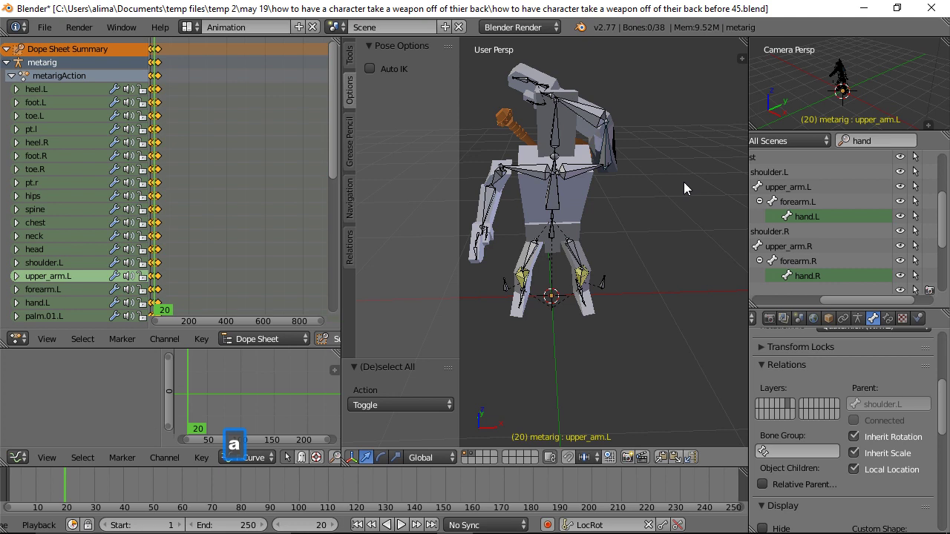
With Auto IK enabled, lower the hand.L bone and shift it about -0.102 along global X toward the axe handle
click(805, 216)
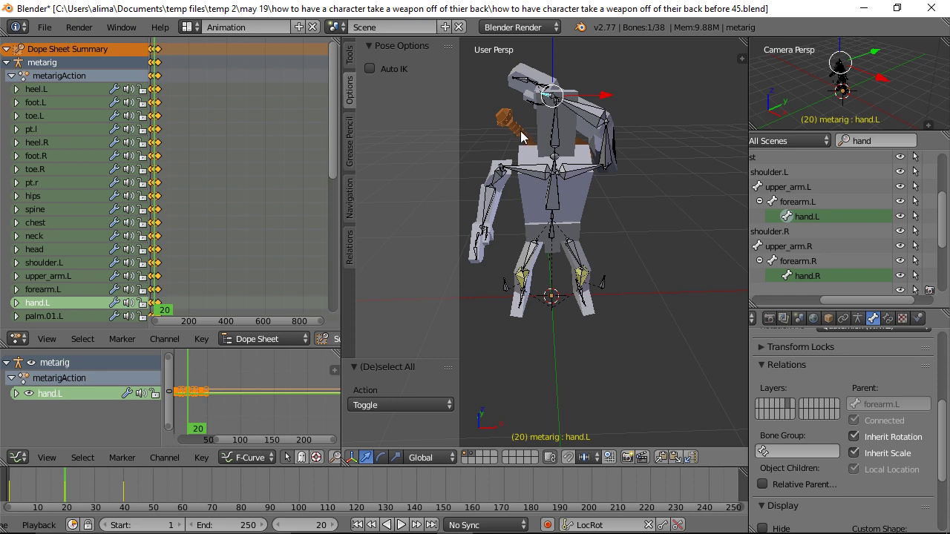
click(371, 67)
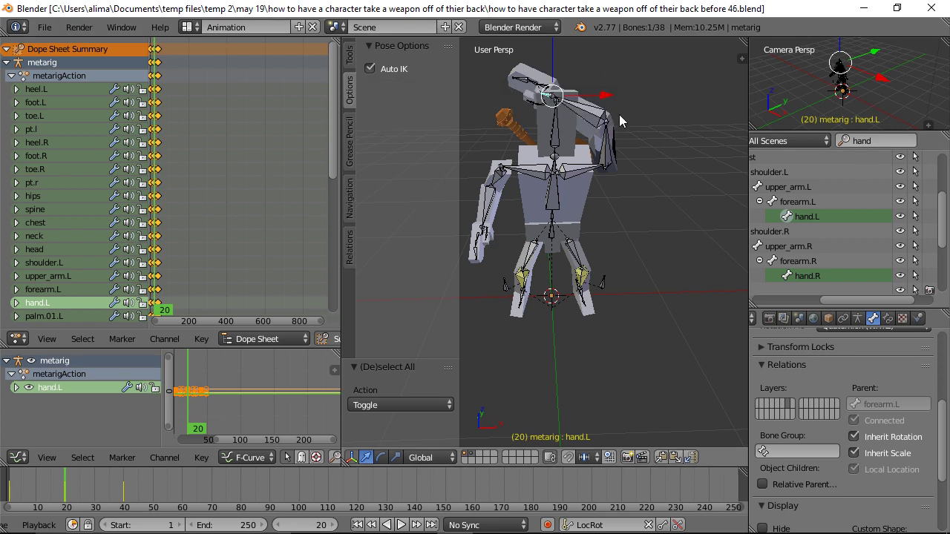
shift+middle_drag(632, 121, 667, 172)
middle_drag(674, 238, 673, 218)
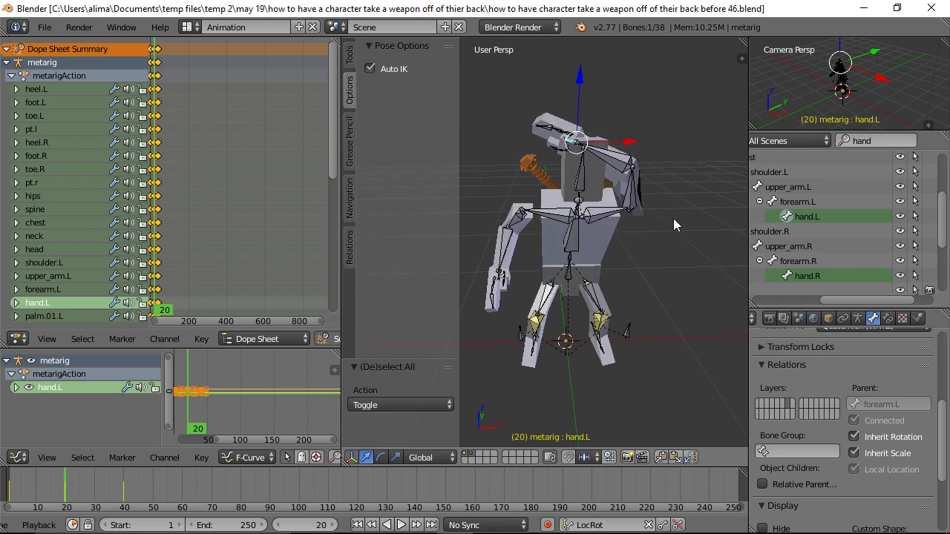
drag(579, 74, 574, 94)
drag(628, 158, 607, 166)
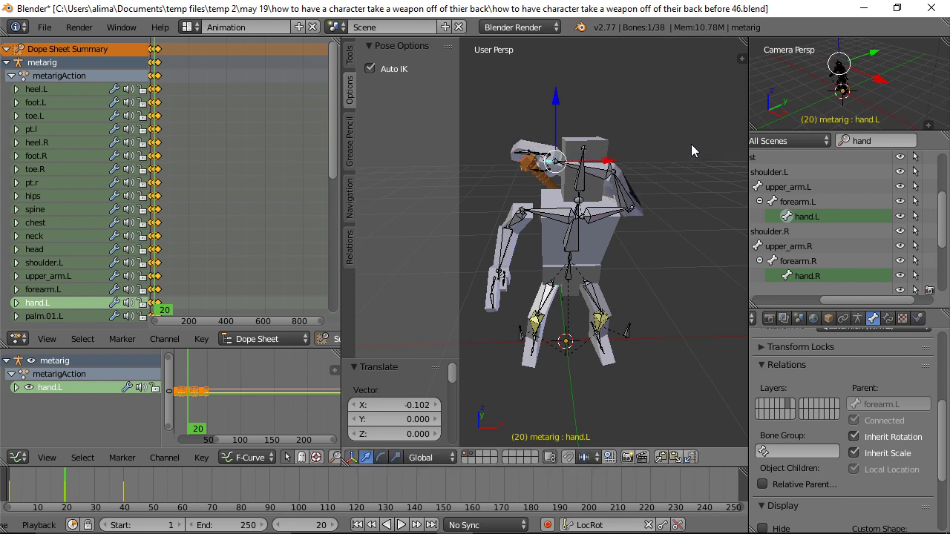
Rotate the left hand onto the axe handle and nudge it slightly along negative X and downward
key(r)
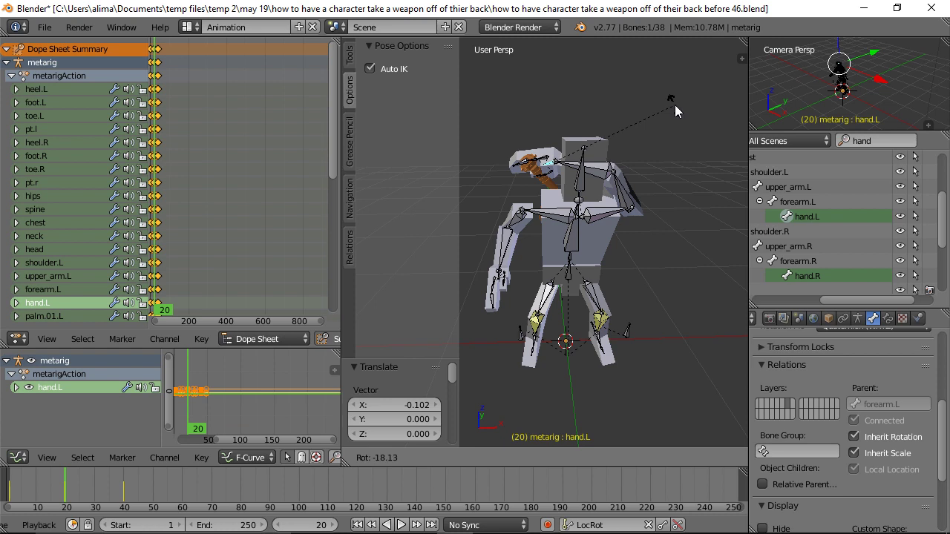
click(667, 99)
drag(610, 154, 604, 155)
drag(551, 99, 550, 103)
Keyframe every bone at frame 20 with the hand on the axe handle, then deselect all bones
key(a)
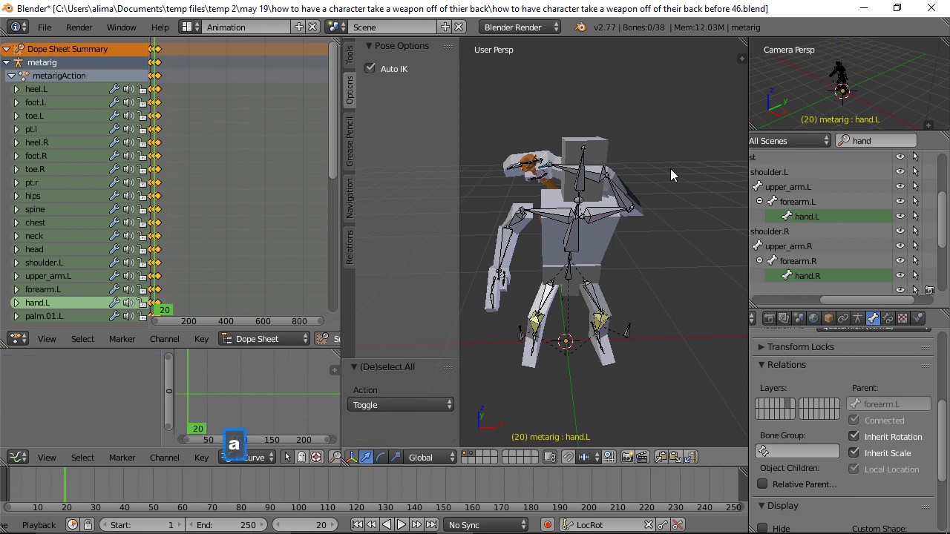
key(a)
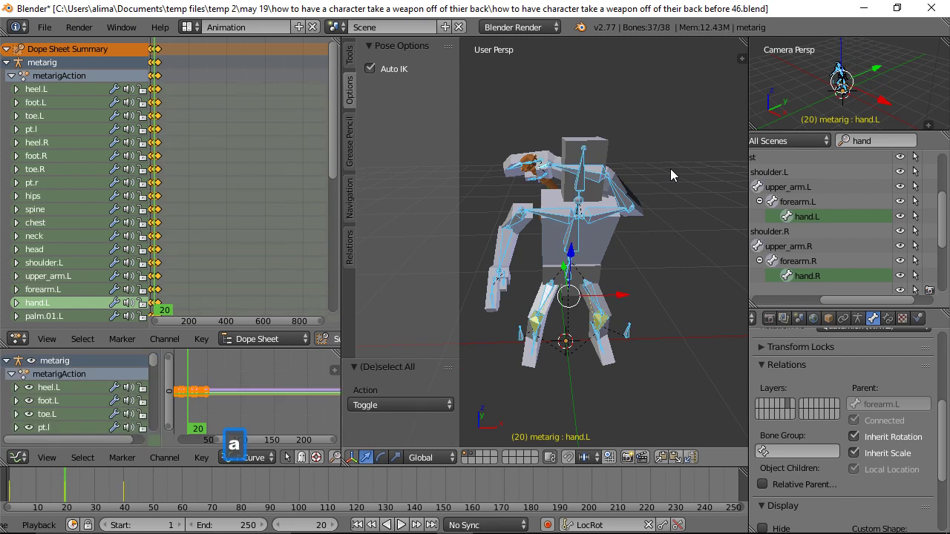
key(i)
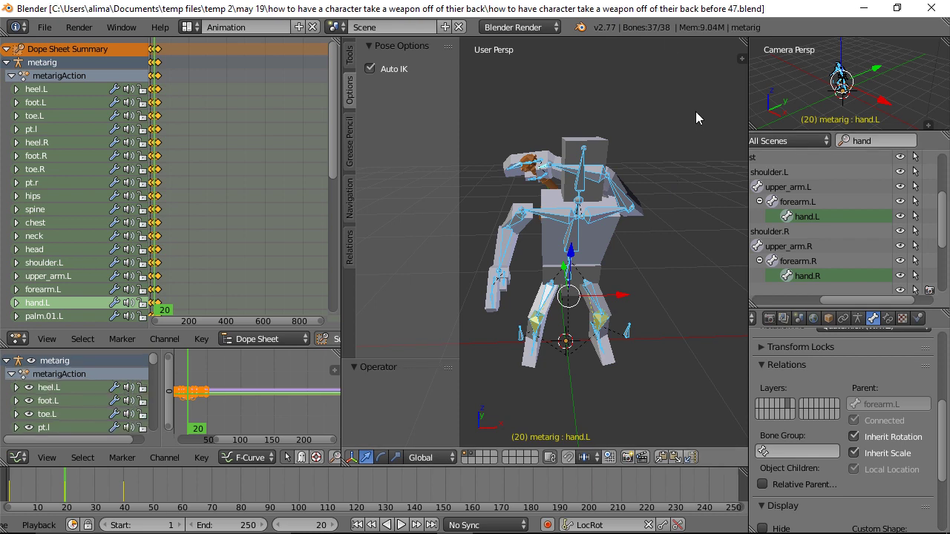
key(a)
Rotate the head bone about 33.5° around the global X axis so the head tilts forward
middle_drag(686, 129, 649, 148)
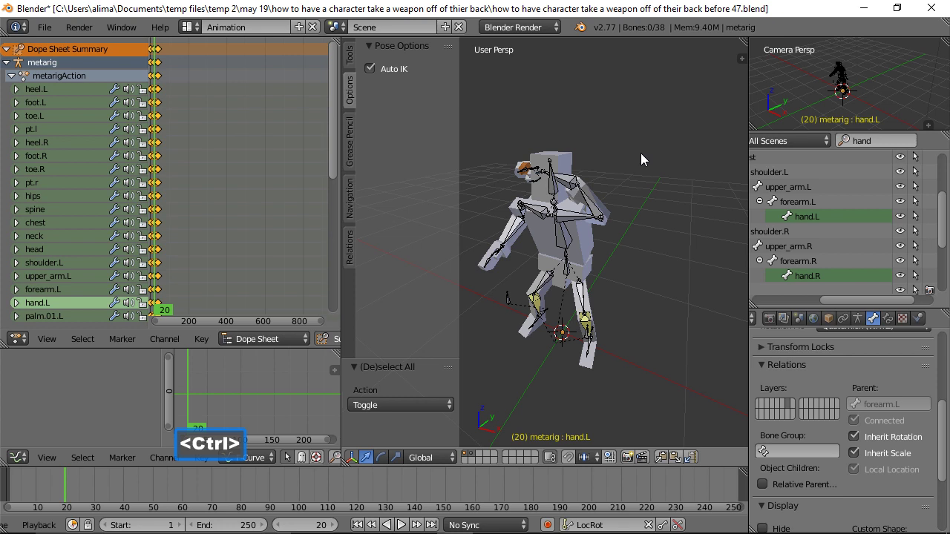
right_click(557, 187)
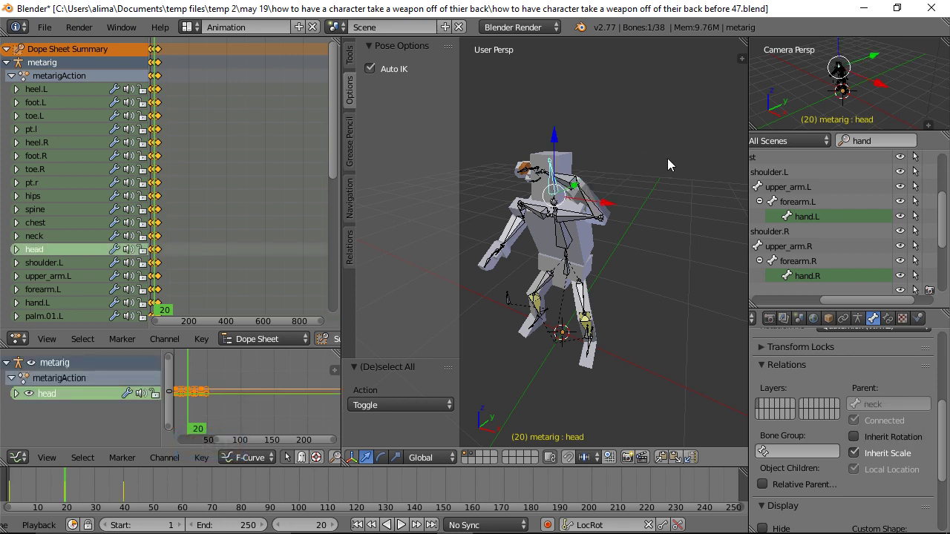
key(r)
key(x)
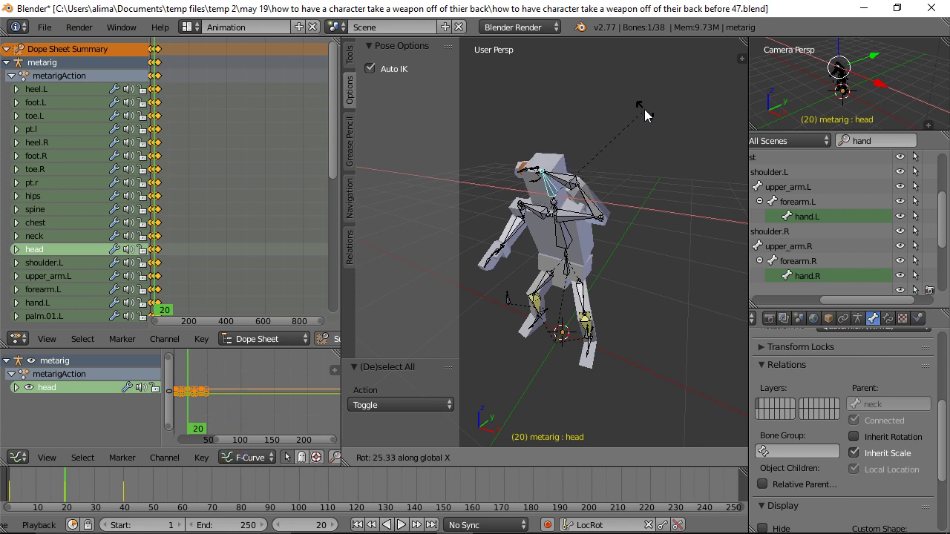
click(629, 100)
middle_drag(666, 166, 524, 194)
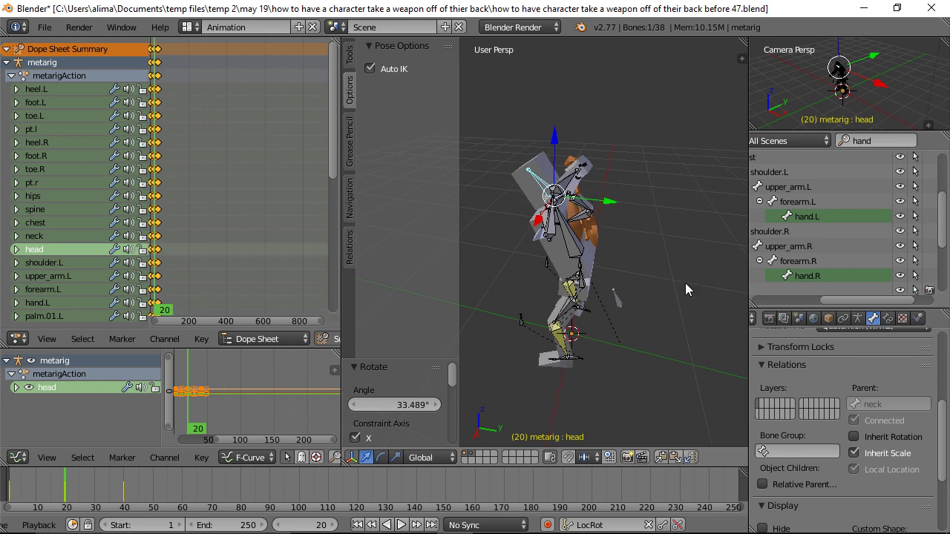
Temporarily enable Only Render in the viewport display settings to inspect the hand and axe from behind
key(n)
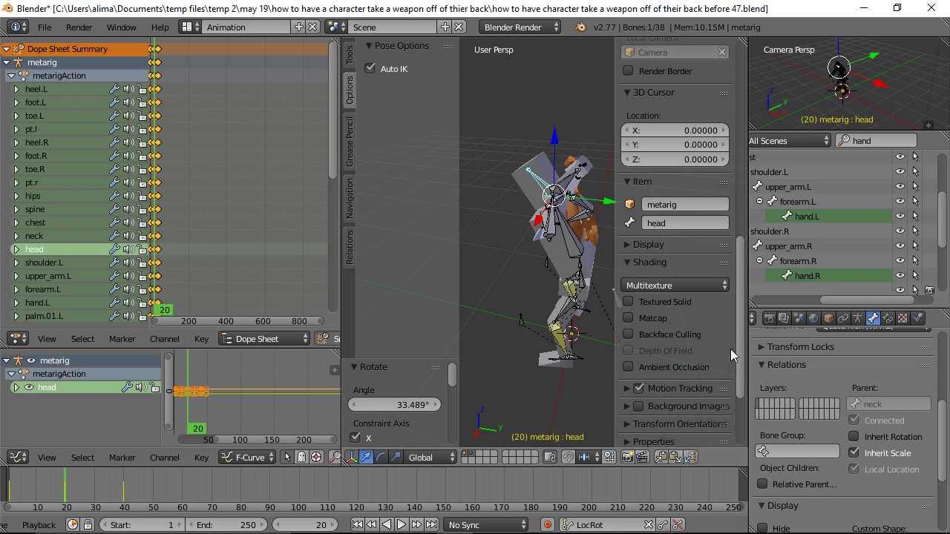
click(626, 245)
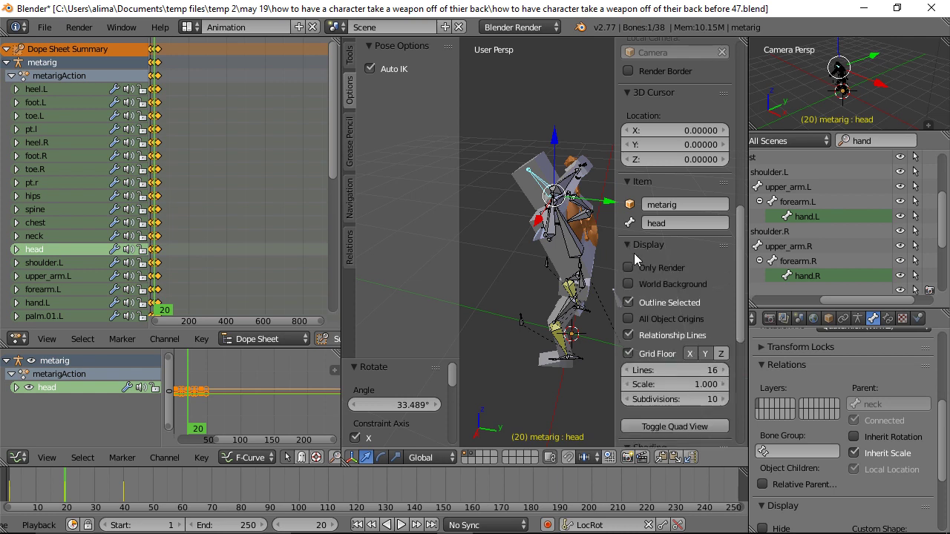
click(628, 268)
middle_drag(581, 254, 555, 197)
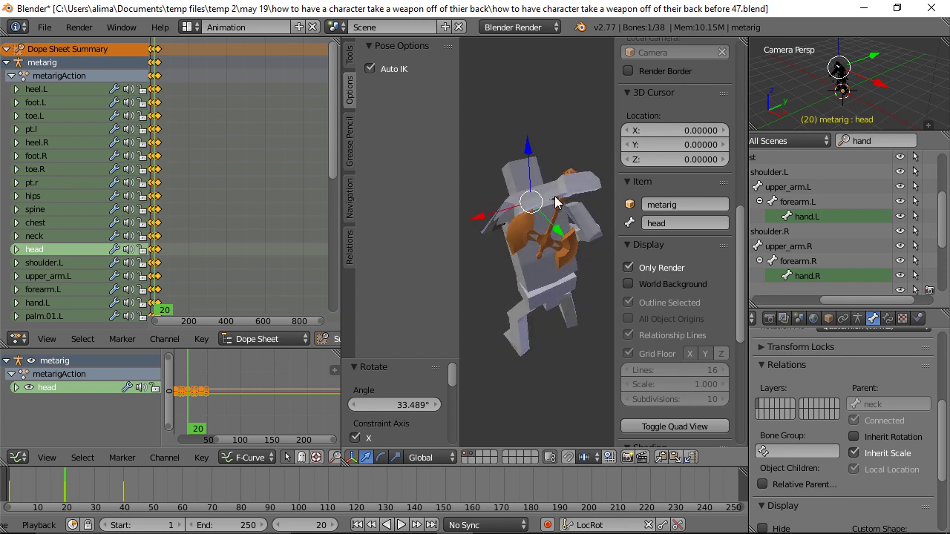
click(628, 268)
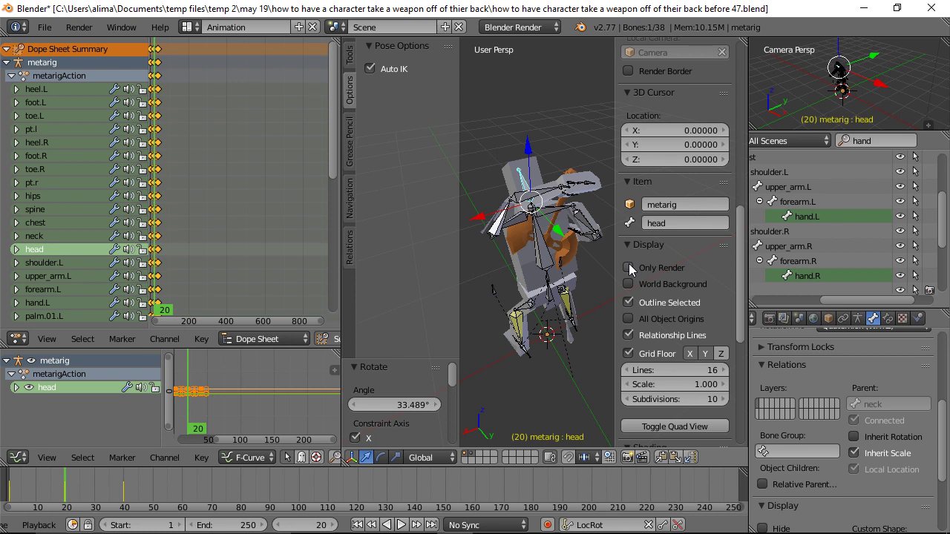
Move the hand.L bone about 0.033 along global X and check the pose briefly with Only Render
click(807, 217)
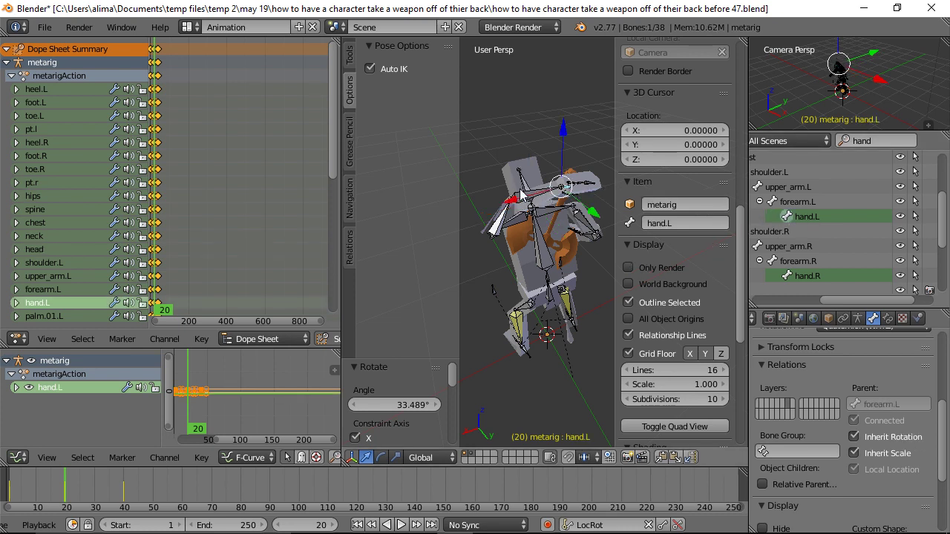
key(g)
key(x)
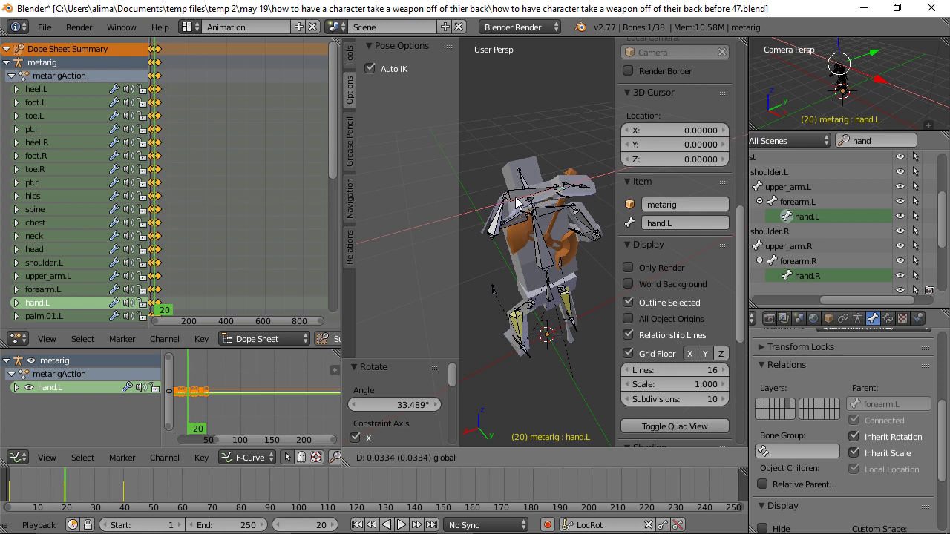
click(519, 202)
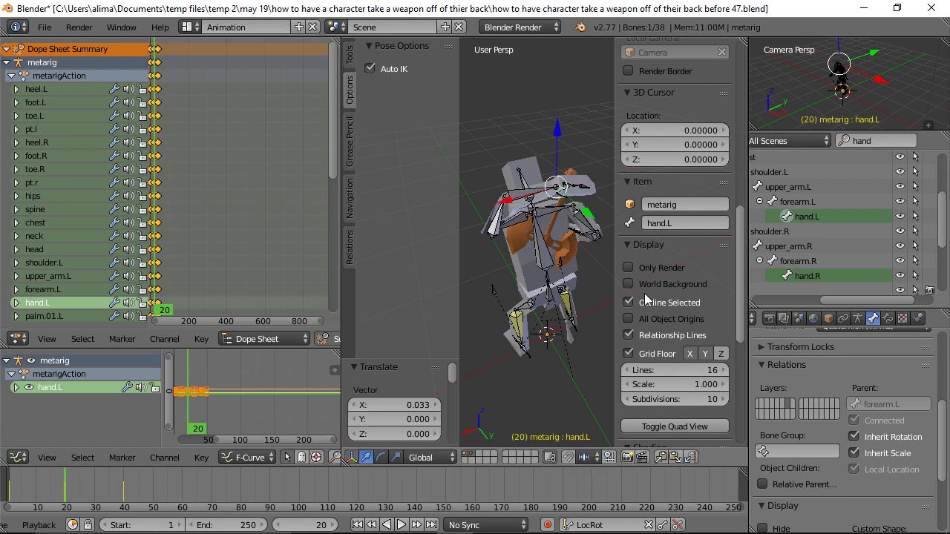
click(629, 265)
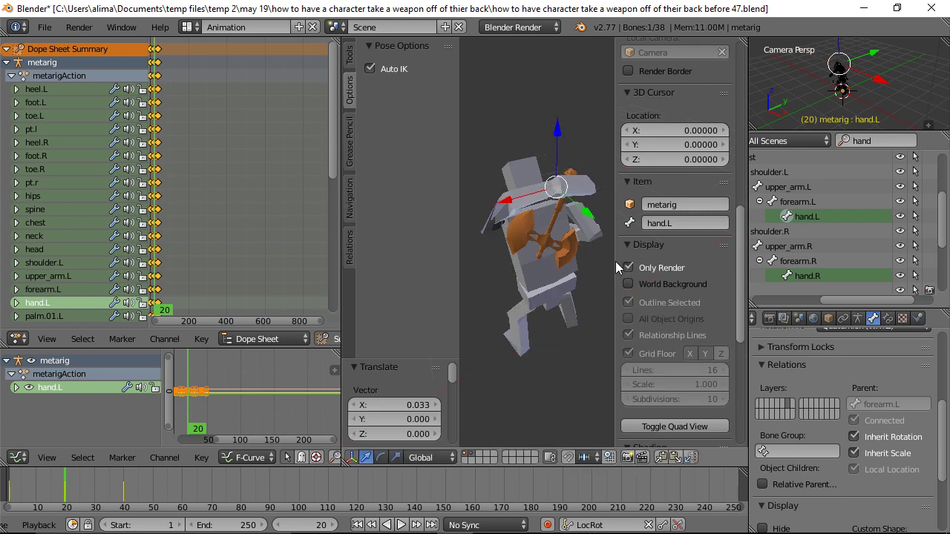
click(629, 267)
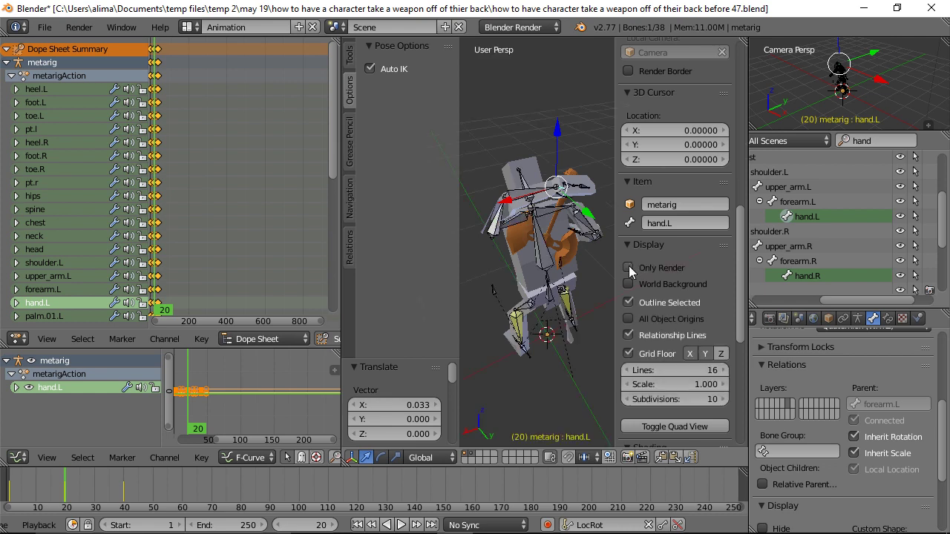
Shift the left hand another 0.024 or so along global X and enable Only Render to view the grip
drag(523, 195, 518, 196)
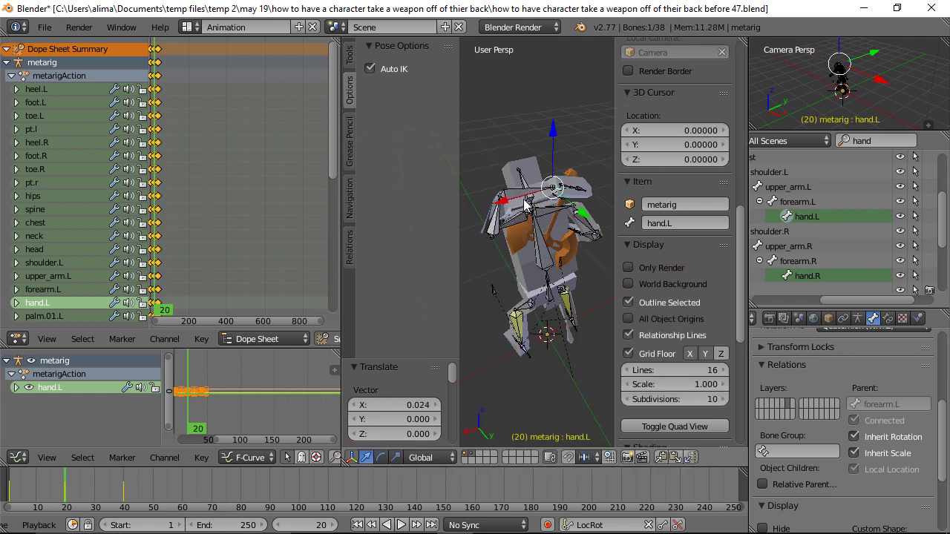
middle_drag(519, 223, 570, 219)
click(628, 268)
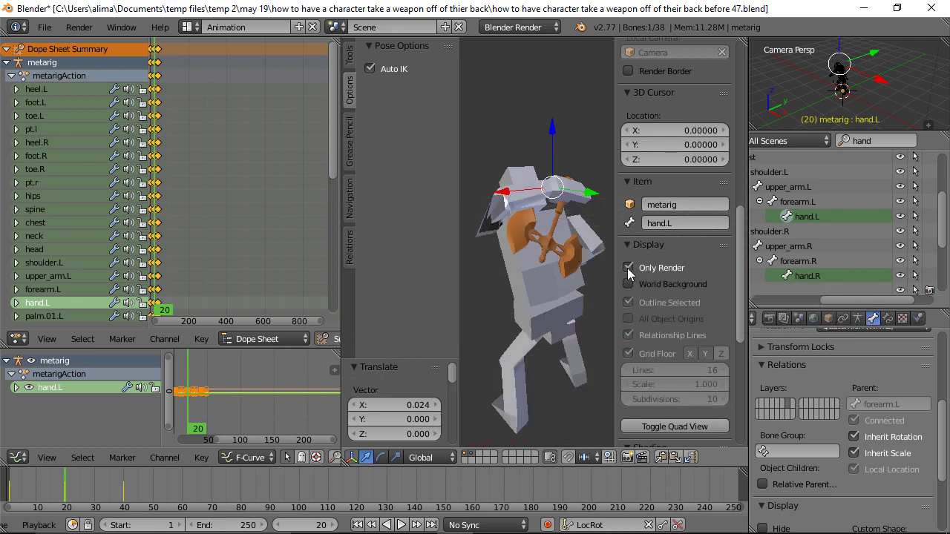
middle_drag(547, 256, 546, 253)
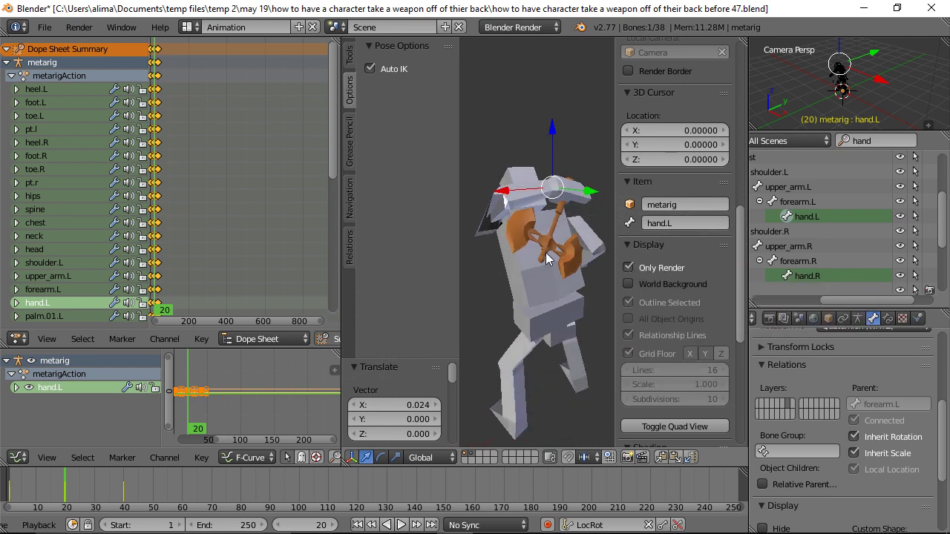
Move the left hand about 0.054 further along global X, review the pose from several sides, and disable Only Render
drag(518, 190, 513, 192)
middle_drag(511, 192, 586, 213)
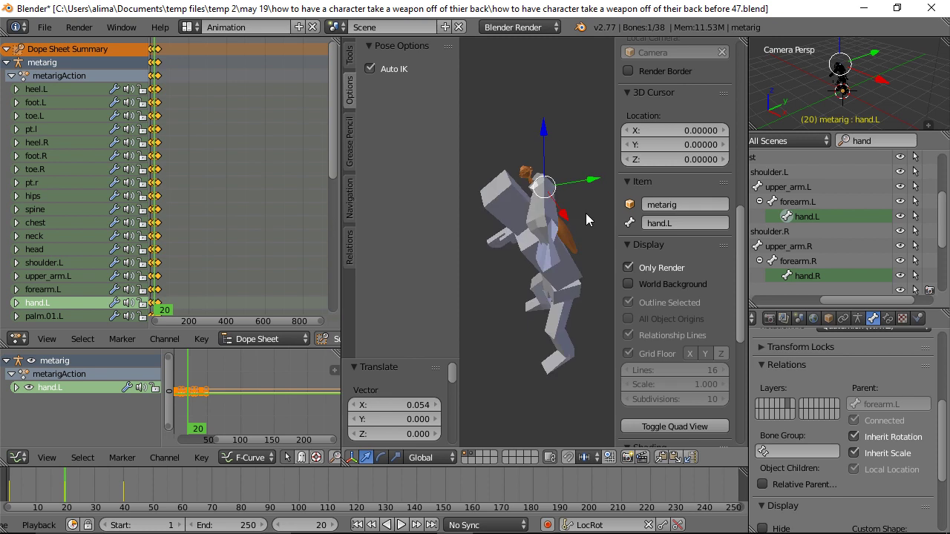
middle_drag(511, 217, 590, 187)
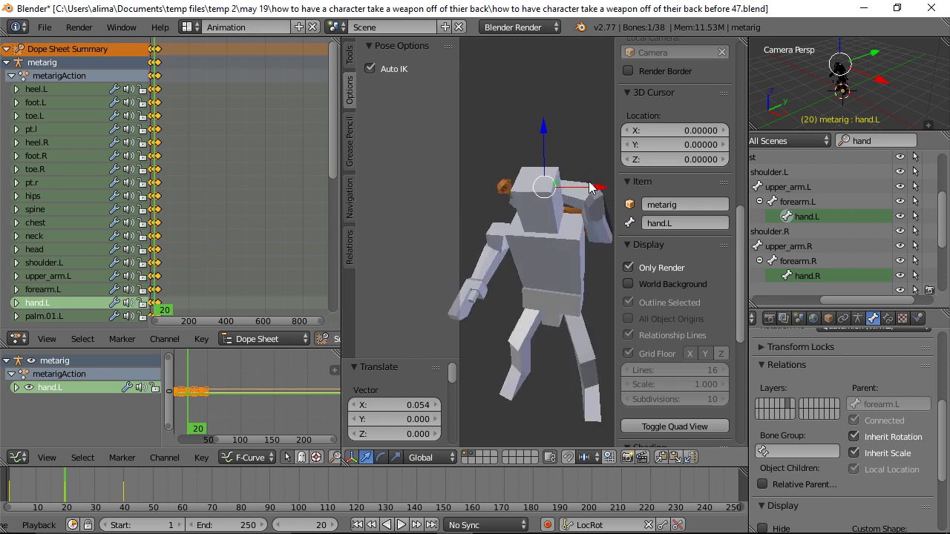
click(629, 267)
Rotate the head bone about 8° around the global X axis at frame 20
right_click(543, 211)
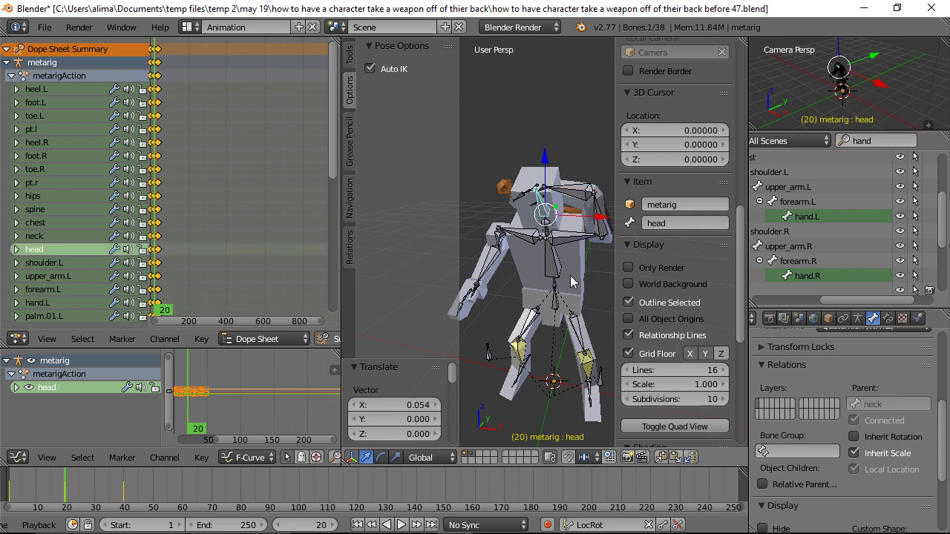
key(r)
key(x)
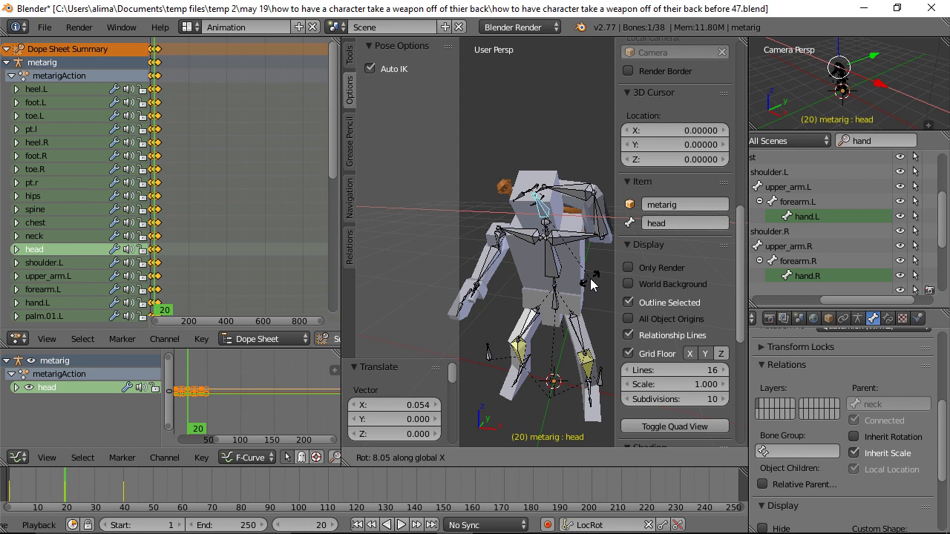
click(592, 284)
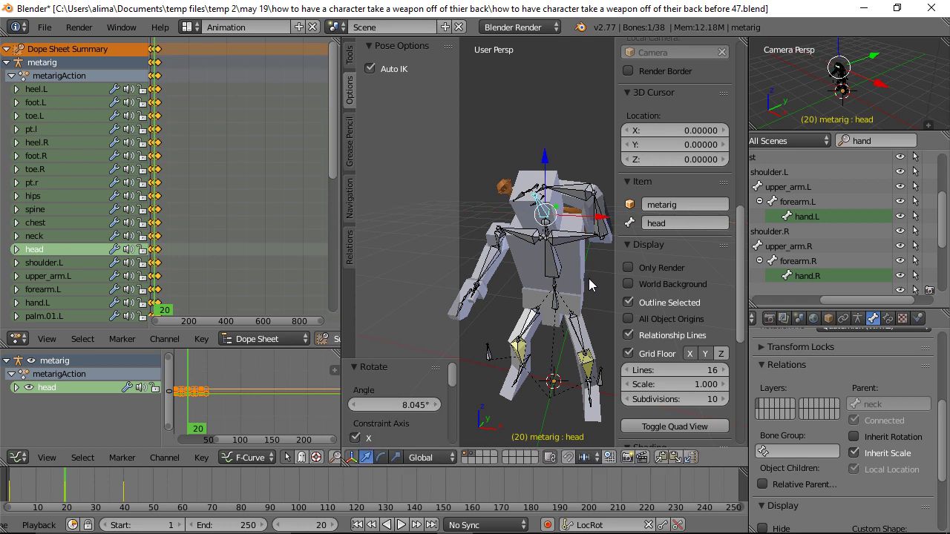
Keyframe all bones of the rig at frame 20, clear the selection and hide the viewport's properties sidebar
key(a)
key(a)
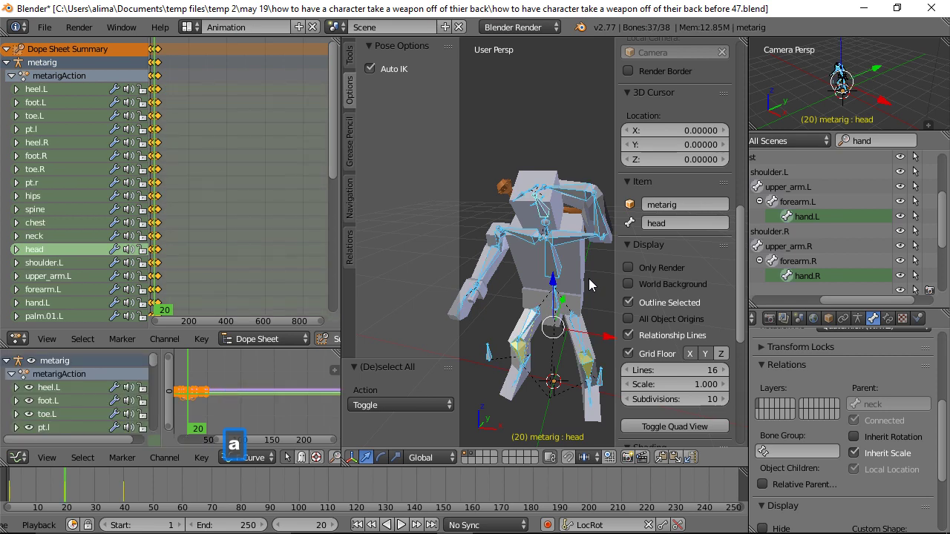
key(i)
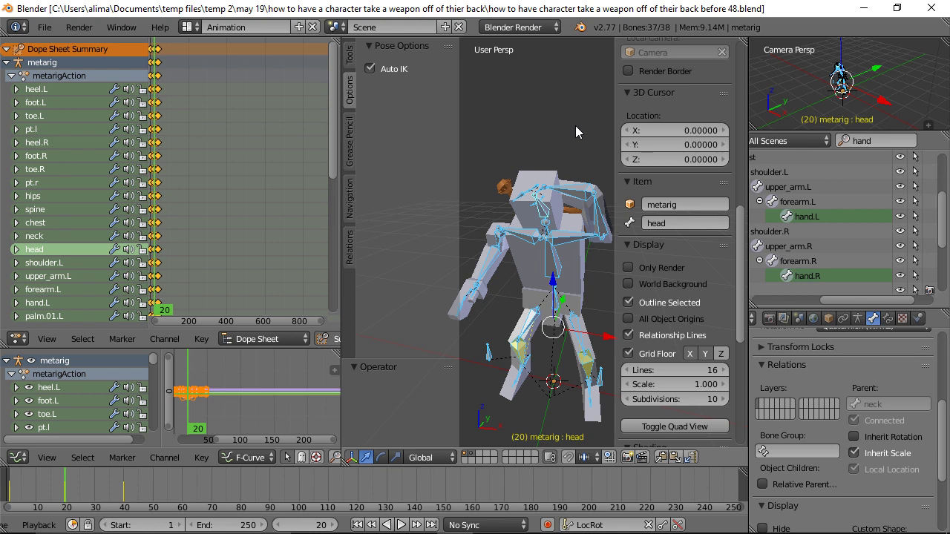
key(a)
key(n)
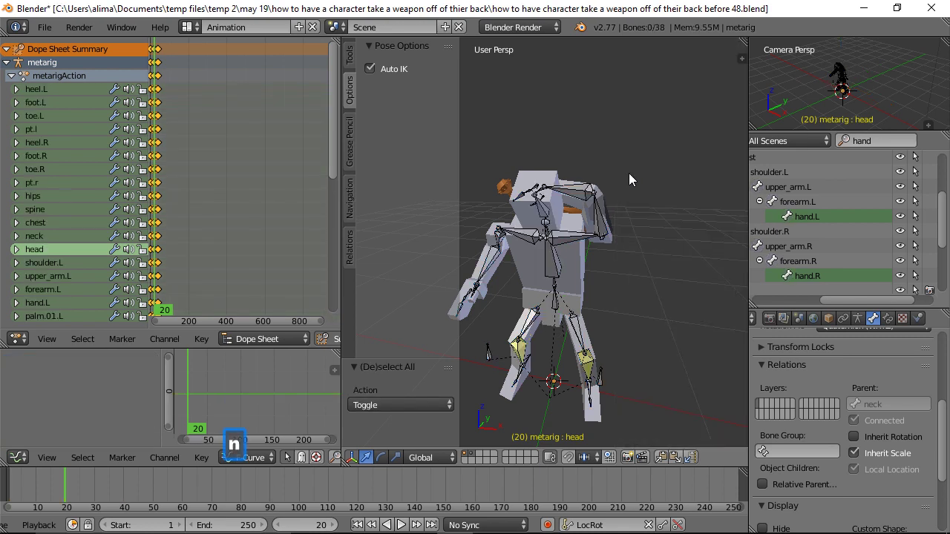
Select all bones and scrub the animation back from frame 20 to frame 11
mouse_move(683, 200)
middle_down()
mouse_move(659, 239)
mouse_move(576, 233)
mouse_move(512, 201)
mouse_move(677, 209)
middle_up()
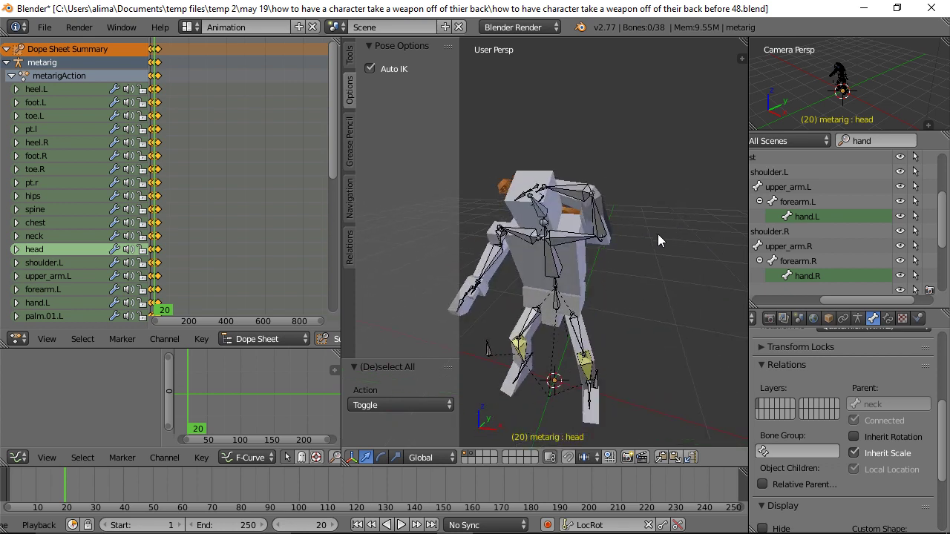
key(a)
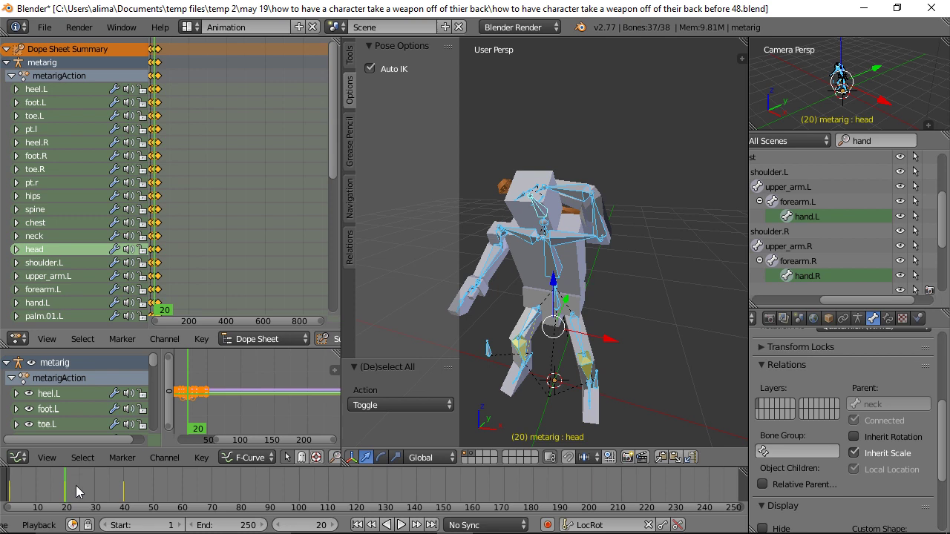
mouse_move(68, 485)
mouse_down()
mouse_move(21, 494)
mouse_move(113, 493)
mouse_move(26, 493)
mouse_move(65, 491)
mouse_up()
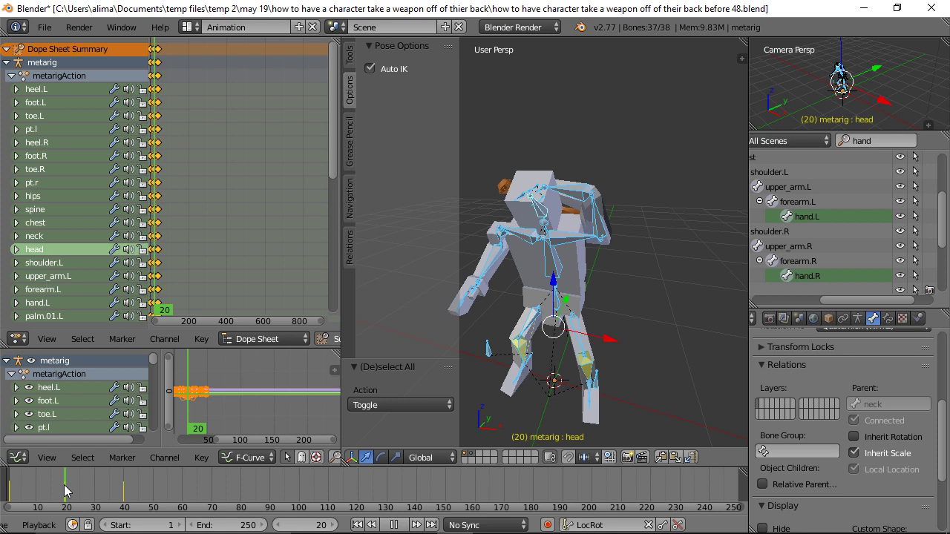
drag(66, 492, 41, 487)
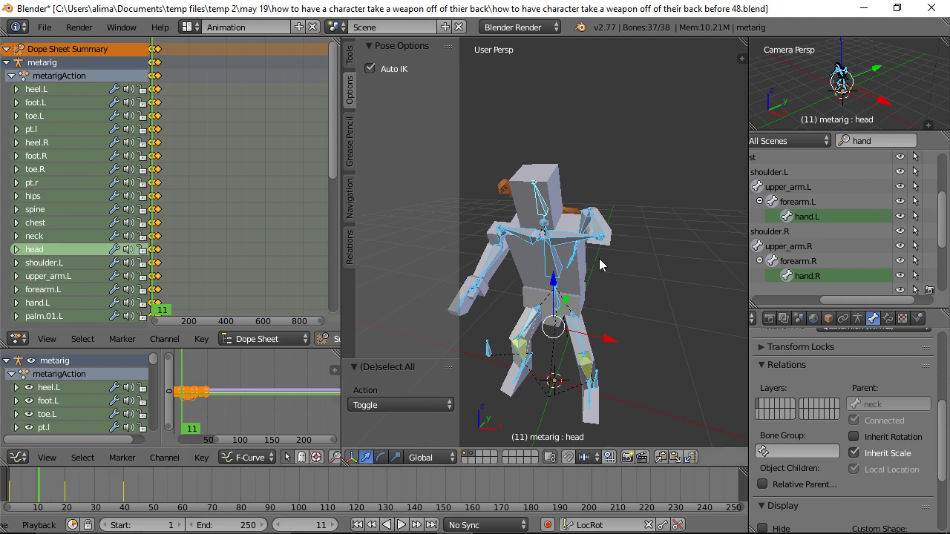
Select only the hand.L bone and move it about -0.493 along global Y at frame 11
middle_drag(647, 313, 596, 309)
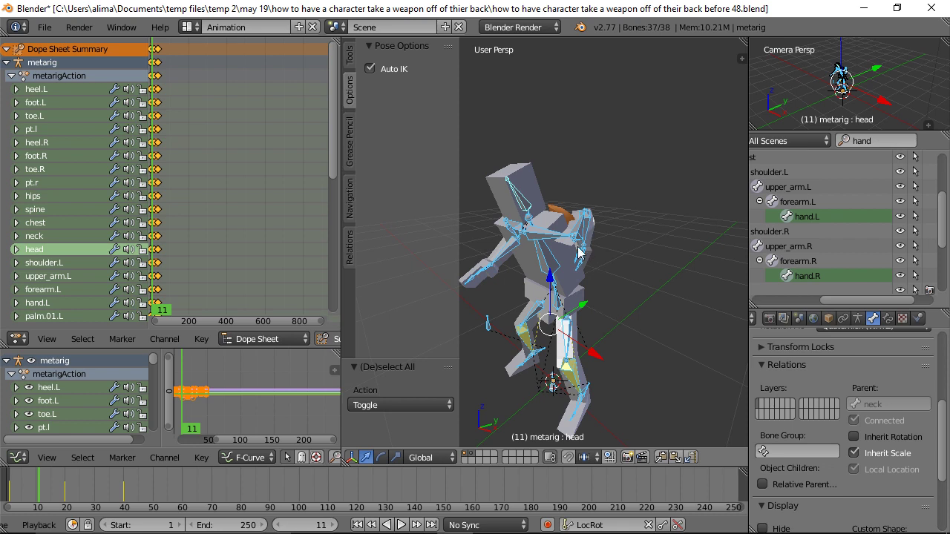
middle_drag(658, 313, 605, 297)
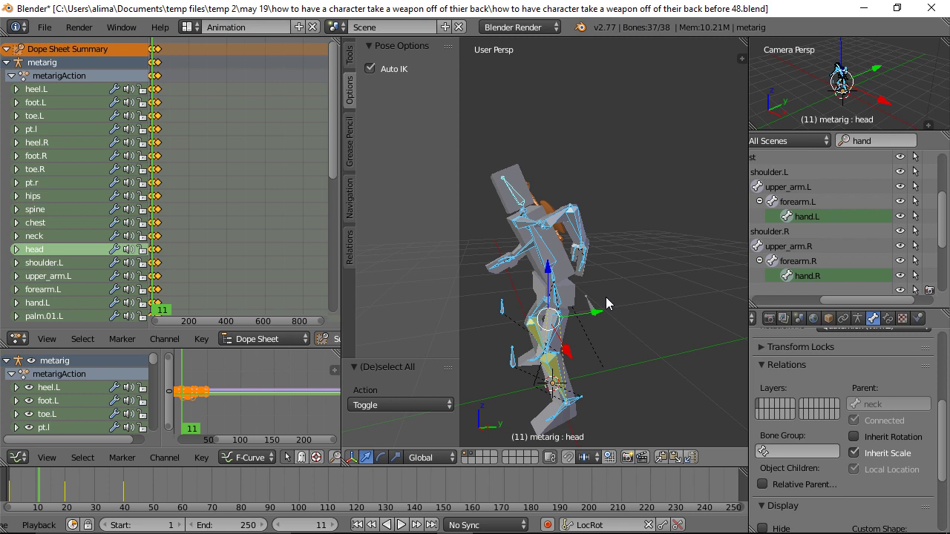
key(a)
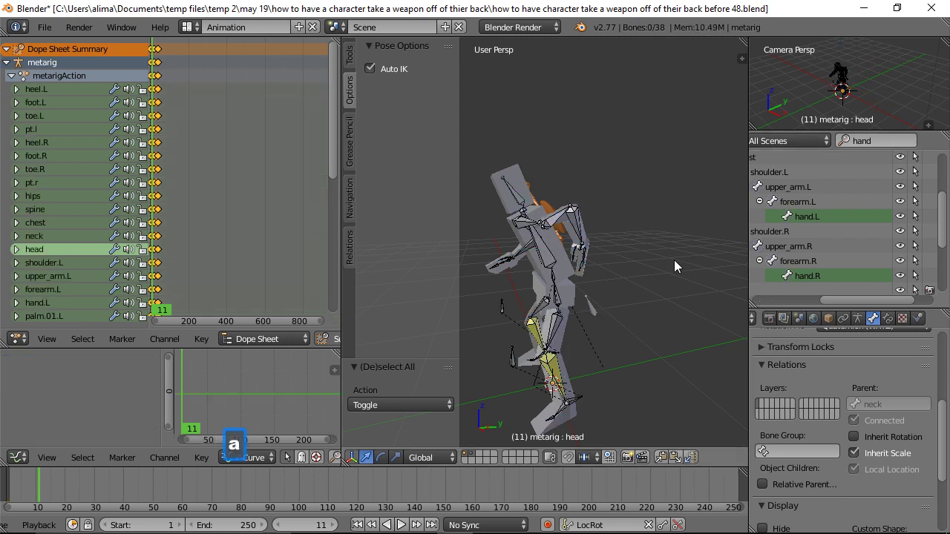
click(807, 217)
drag(636, 238, 559, 271)
middle_drag(522, 287, 627, 305)
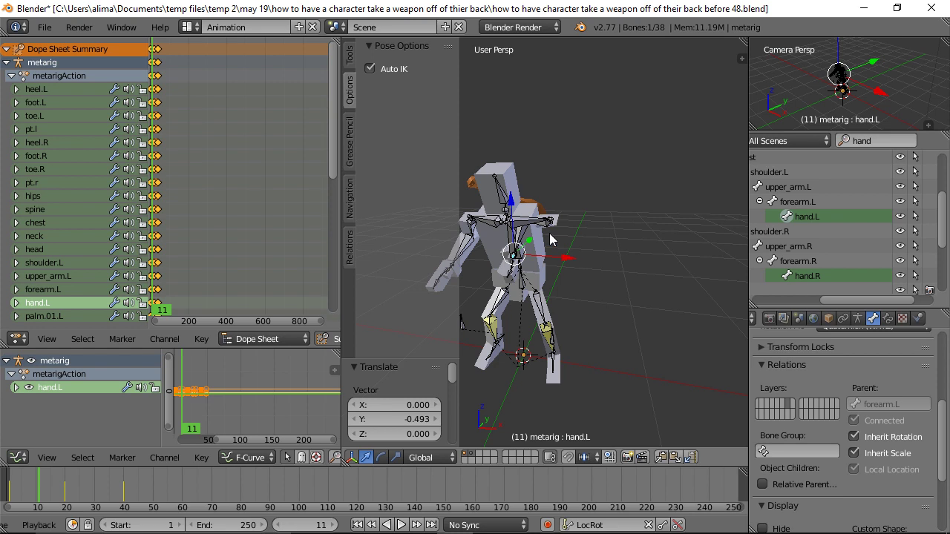
Shift hand.L outward along global X and move it about another -0.262 along global Y
drag(562, 259, 600, 265)
middle_drag(601, 265, 520, 292)
drag(585, 246, 548, 265)
middle_drag(518, 294, 632, 246)
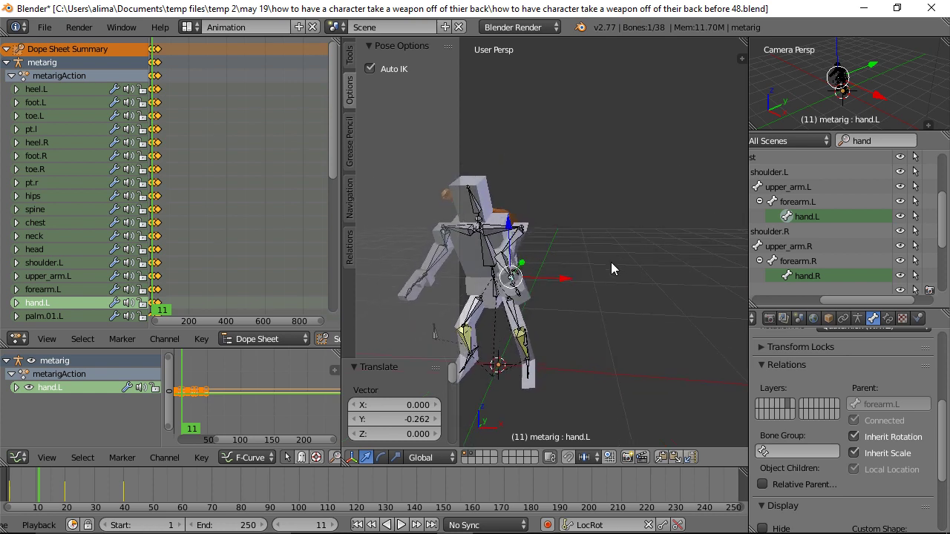
Rotate the upper_arm.L bone about -116° around the global Y axis to raise the left arm
right_click(517, 234)
key(r)
key(y)
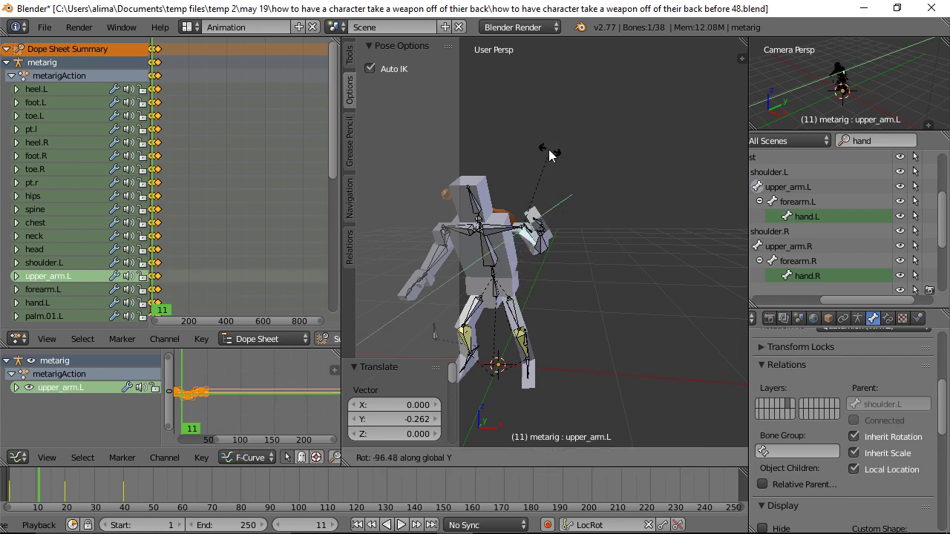
click(552, 176)
middle_drag(581, 263, 616, 239)
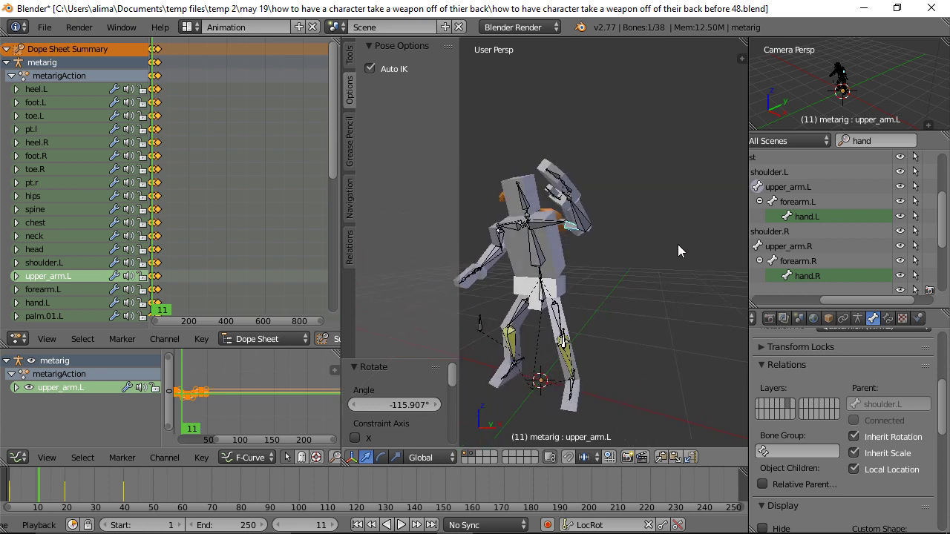
Move hand.L about -0.142 along global X and keyframe all bones at frame 11
click(806, 218)
drag(625, 194, 601, 196)
middle_drag(491, 235, 572, 256)
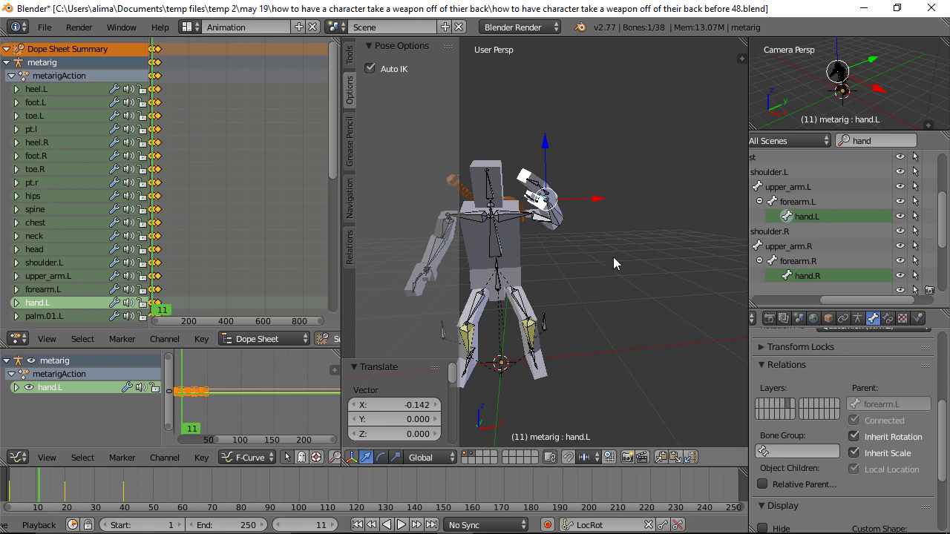
key(a)
key(a)
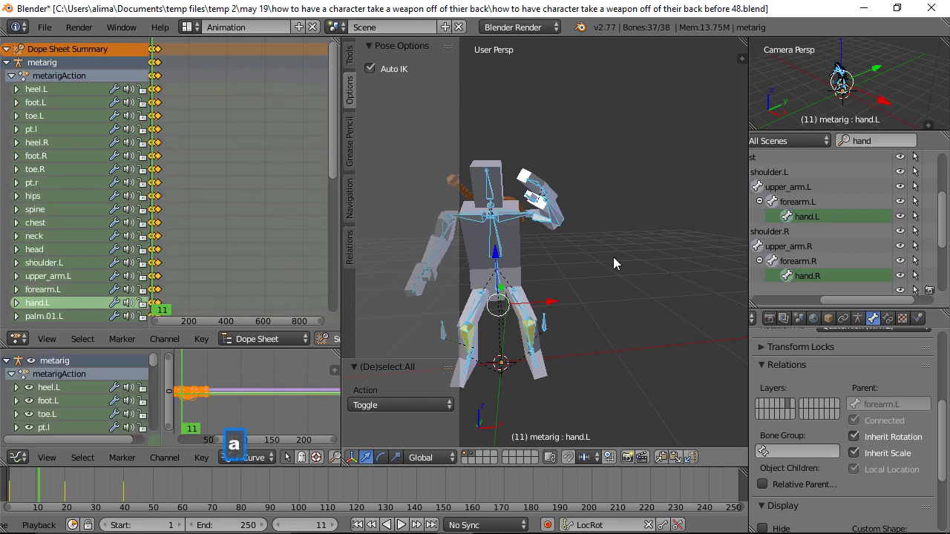
key(i)
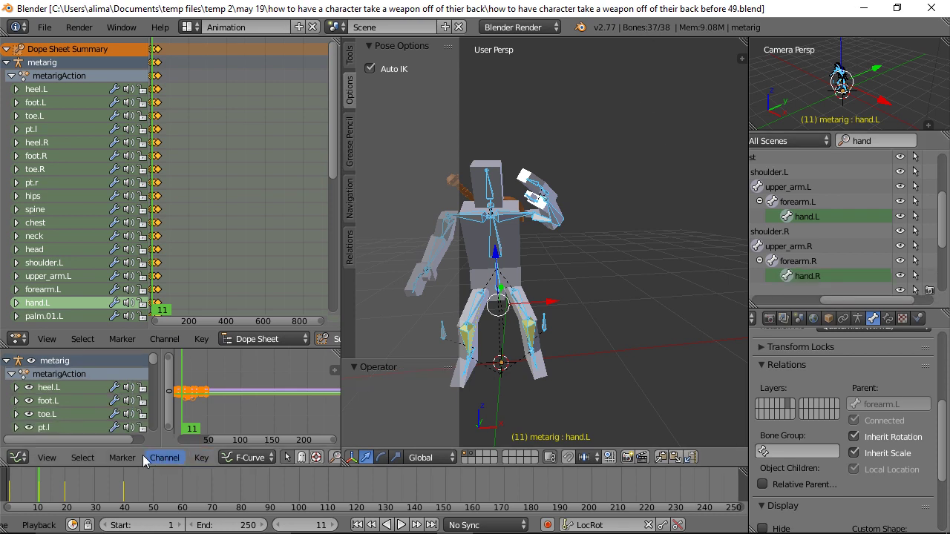
Scrub the animation from frame 11 to frame 20 to check the left arm's motion
middle_drag(543, 270, 617, 257)
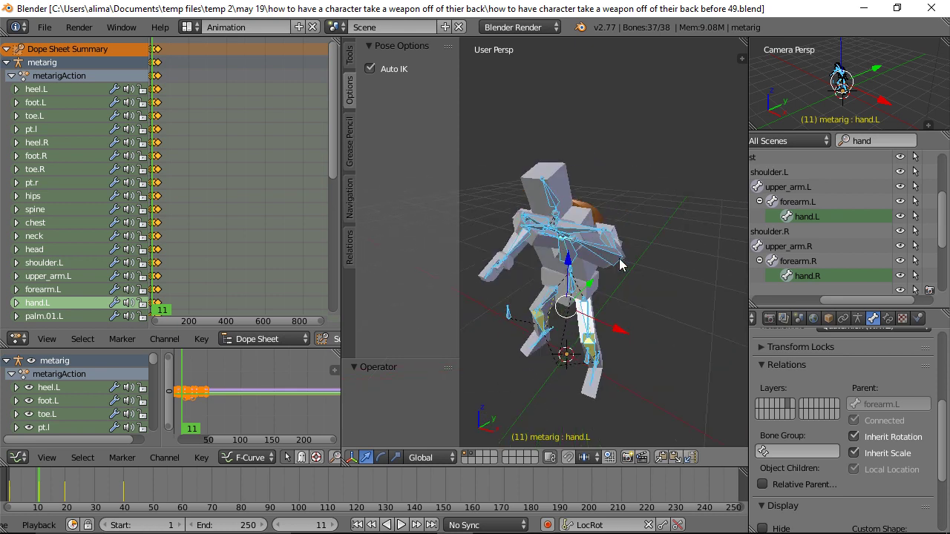
key(alt+a)
mouse_move(40, 491)
mouse_down()
mouse_move(28, 491)
mouse_move(54, 491)
mouse_up()
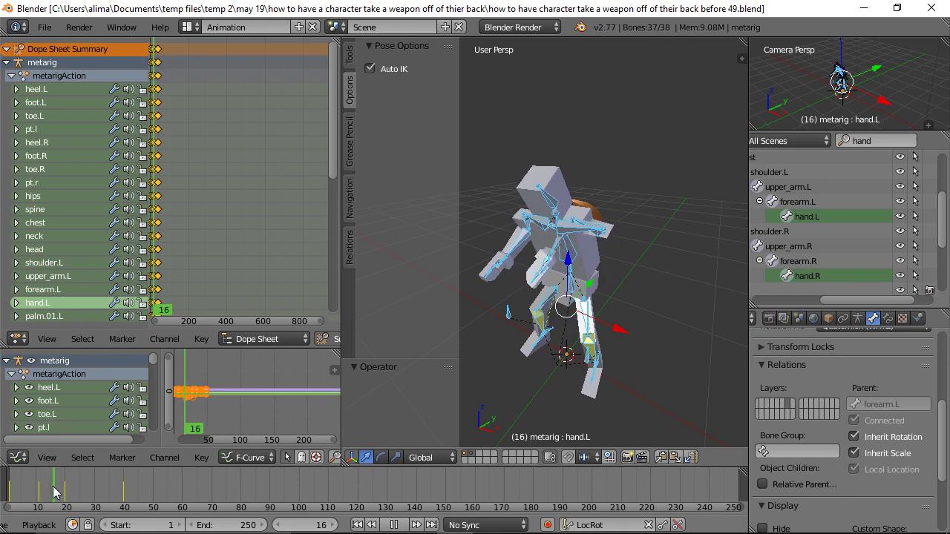
drag(54, 491, 64, 491)
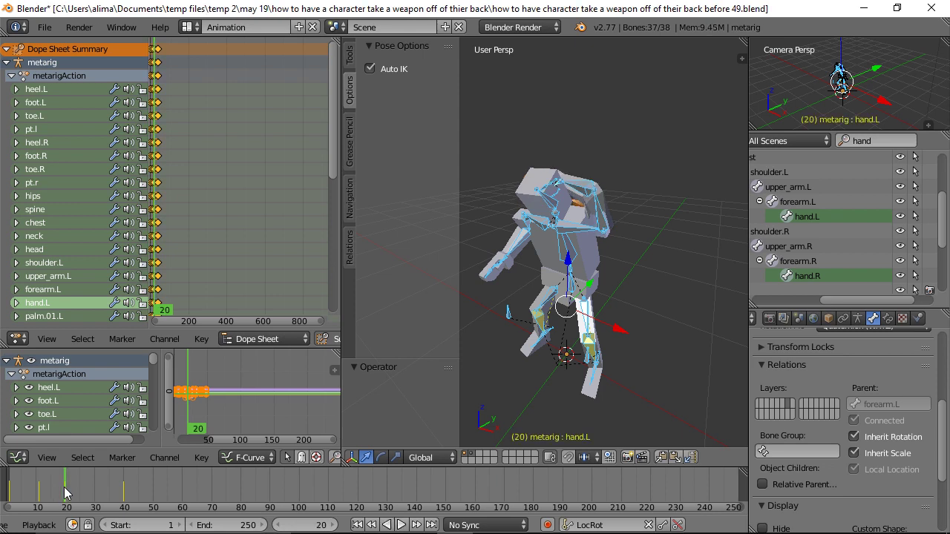
Fit all keyframes in the dope sheet and delete every bone's keyframes at frame 20
middle_drag(216, 167, 274, 168)
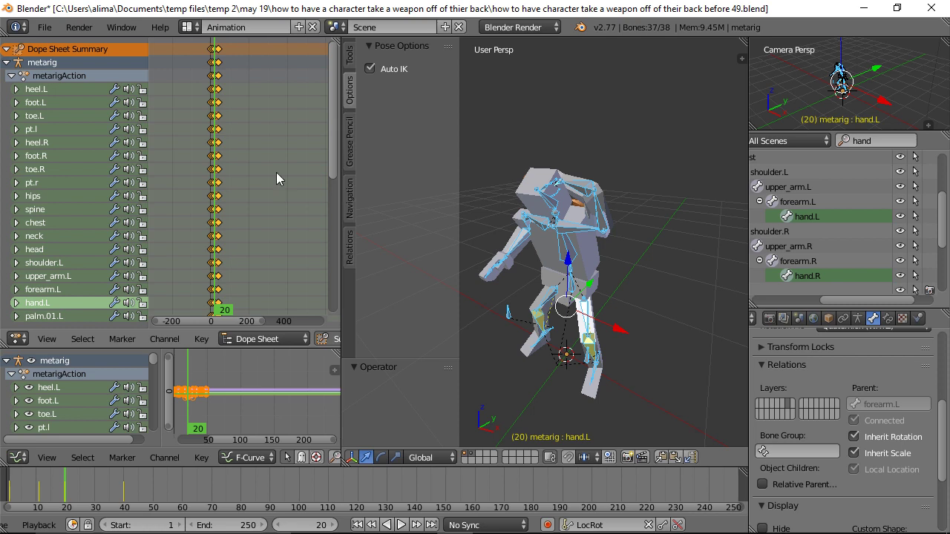
key(Home)
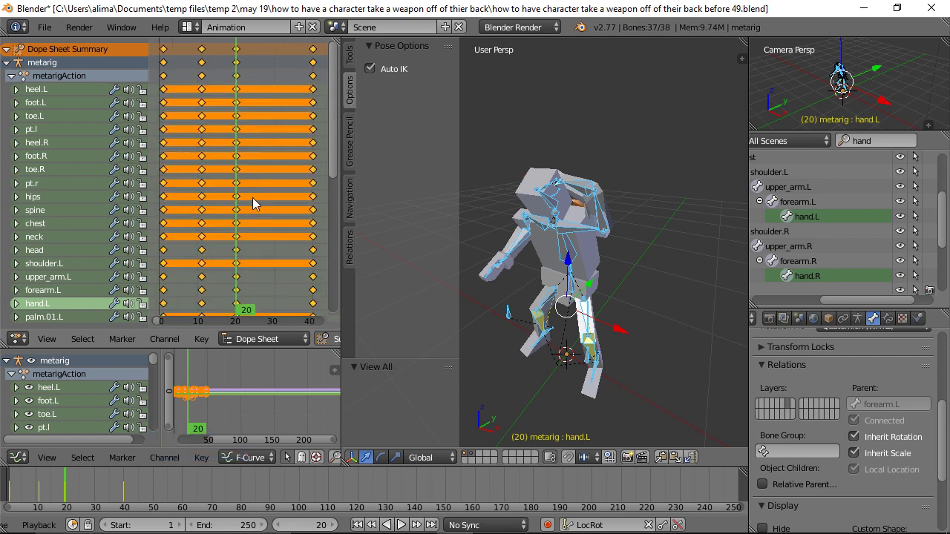
click(238, 62)
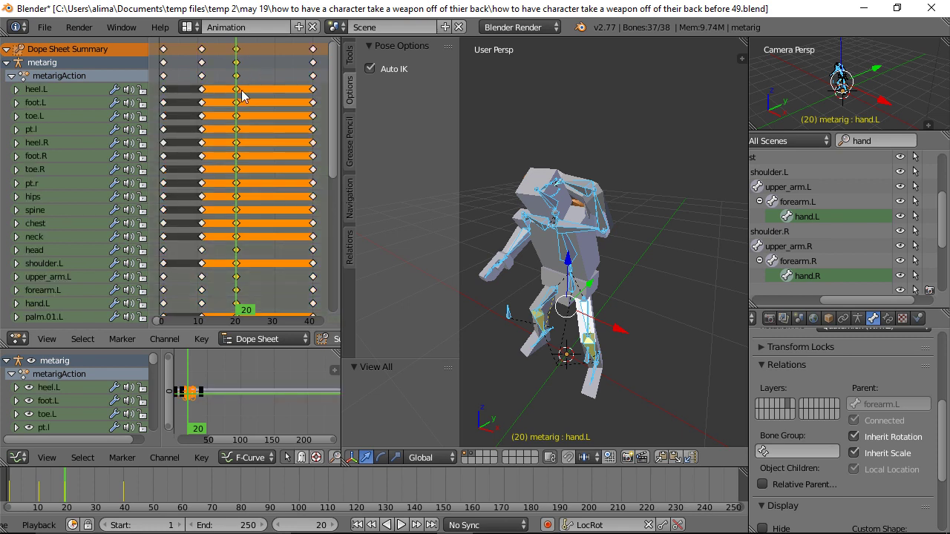
key(x)
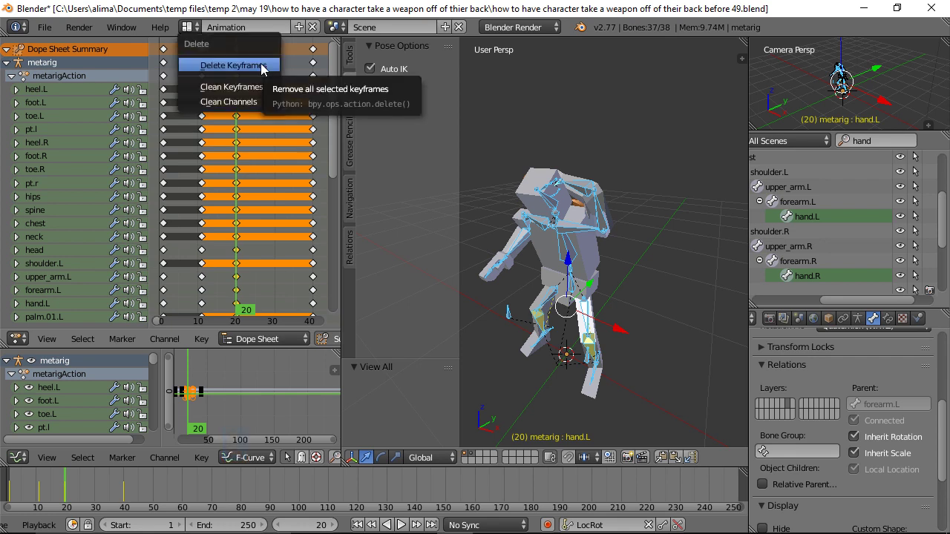
click(231, 66)
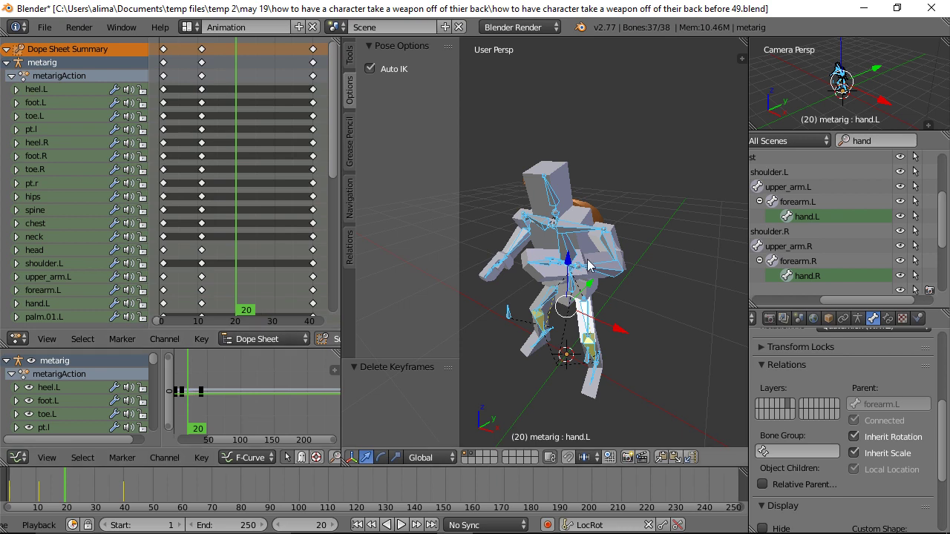
Turn off Auto IK and rotate upper_arm.L about -79° around the global X axis at frame 20
click(370, 69)
right_click(608, 247)
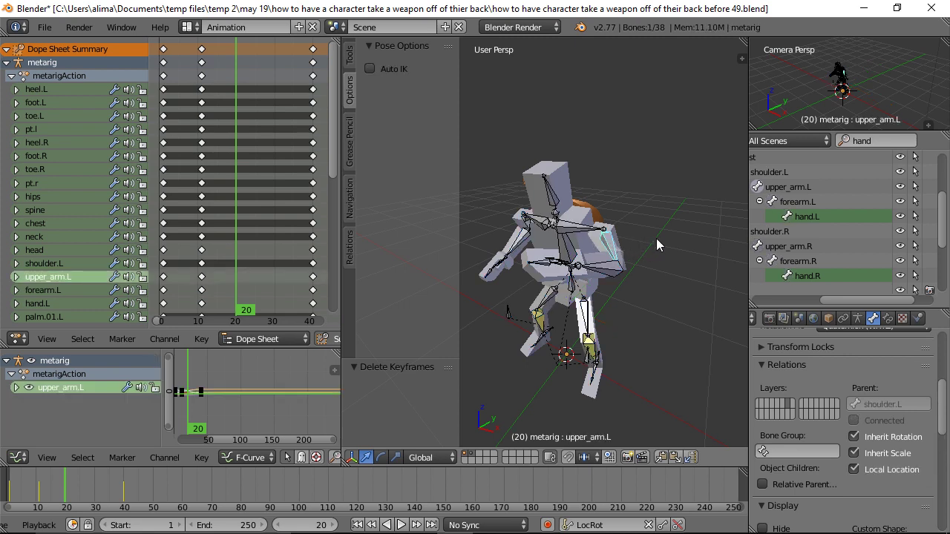
key(r)
key(x)
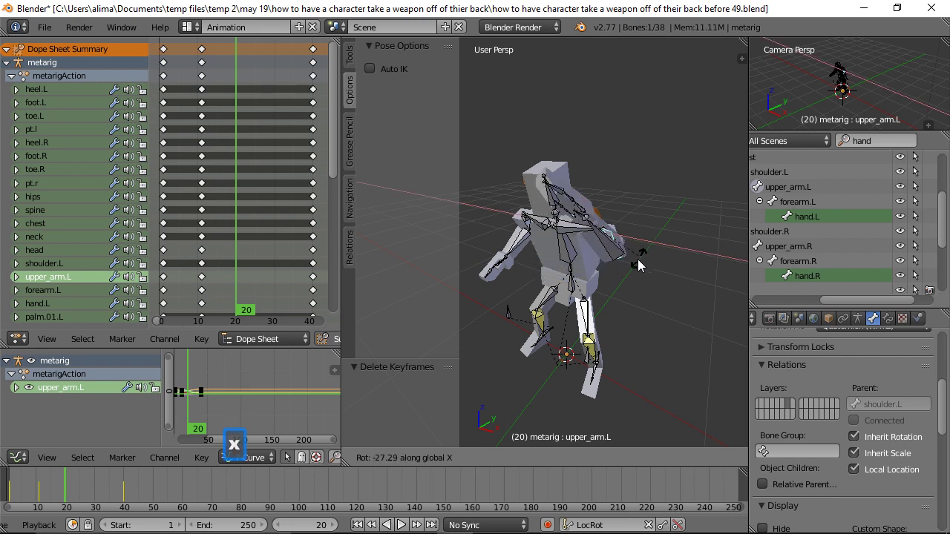
click(606, 271)
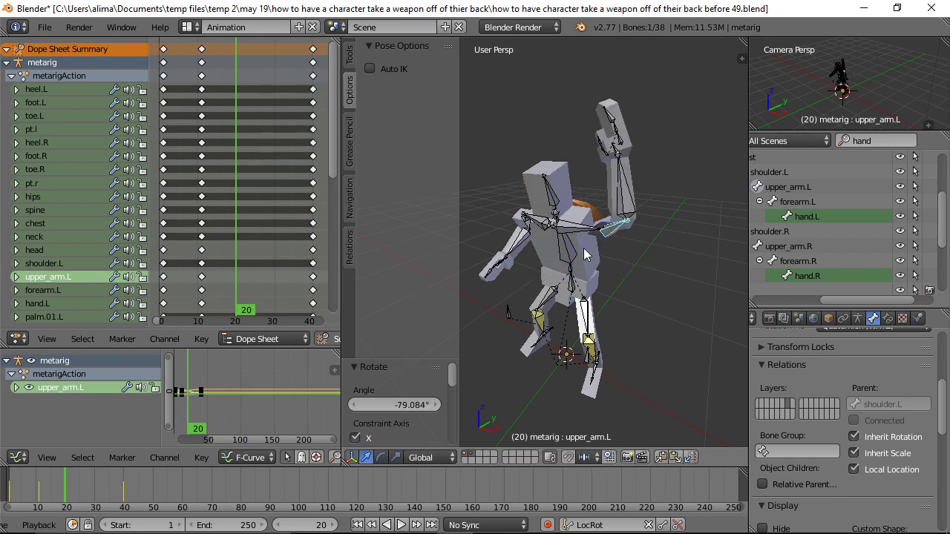
Rotate upper_arm.L about -59° around the global Y axis and save the file
middle_drag(583, 248, 616, 251)
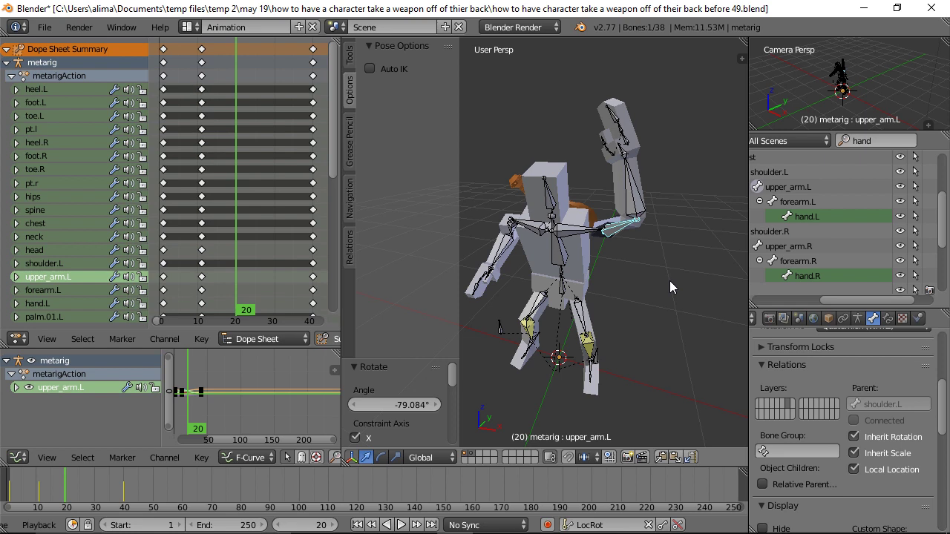
key(r)
key(y)
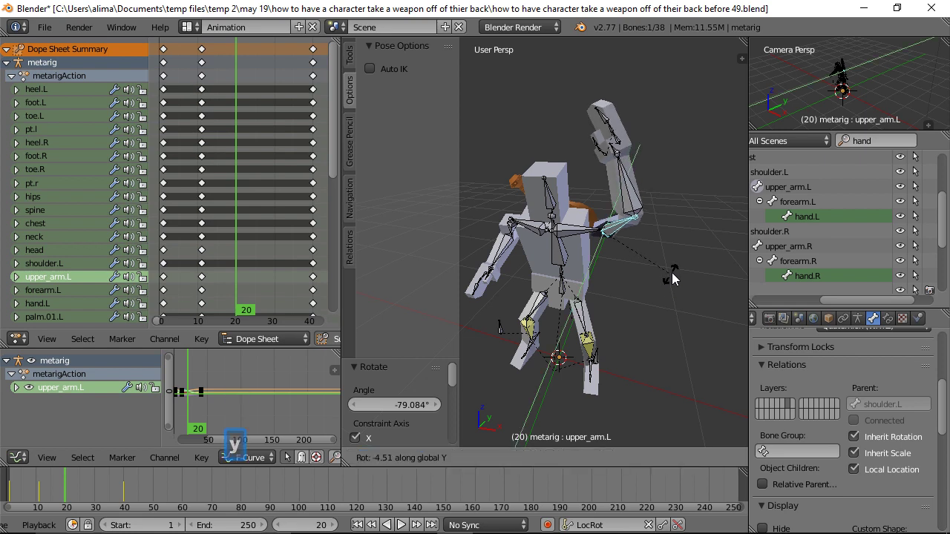
click(657, 212)
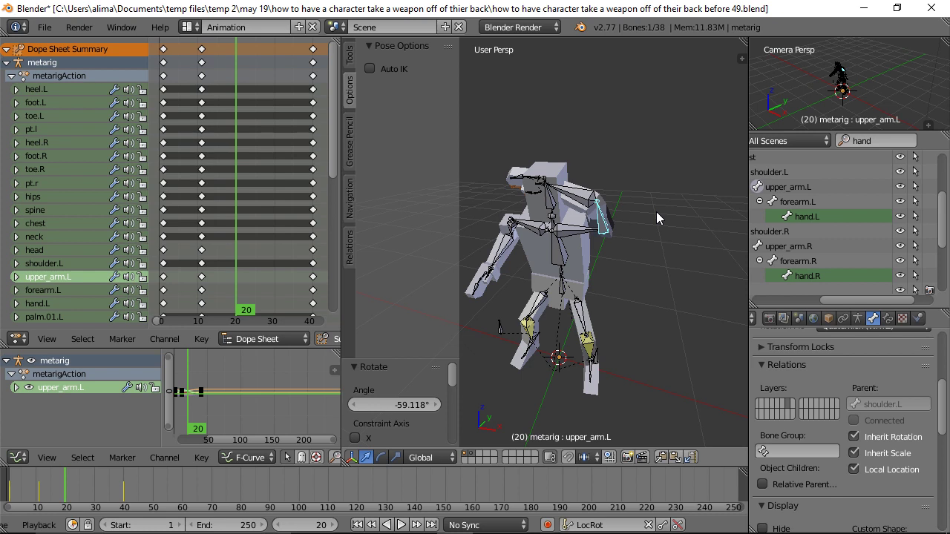
key(ctrl+s)
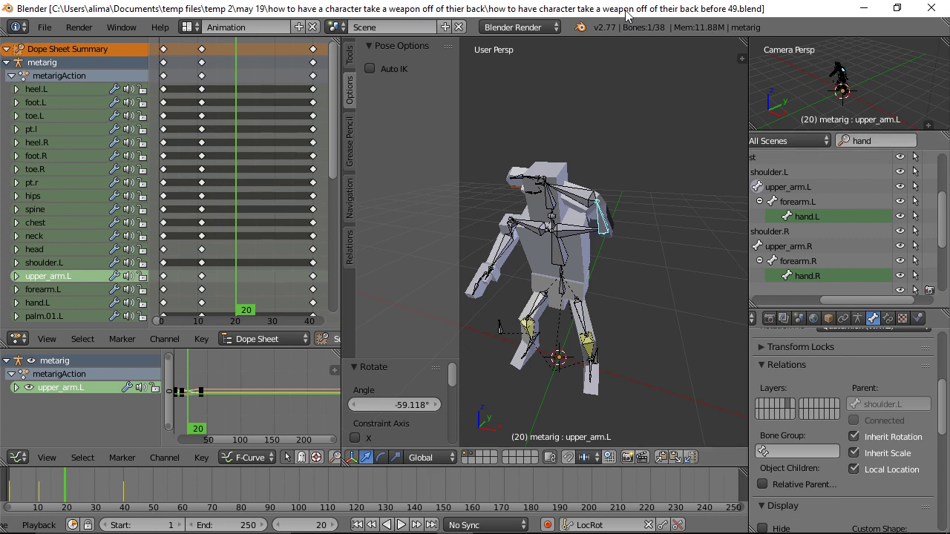
Rotate upper_arm.L about -18° around the global X axis at frame 20
middle_drag(680, 159, 536, 186)
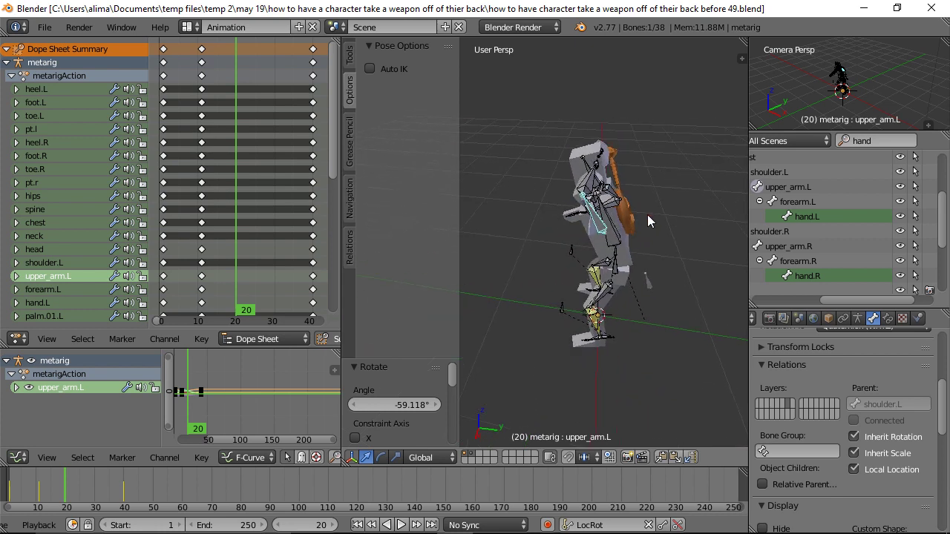
key(r)
key(x)
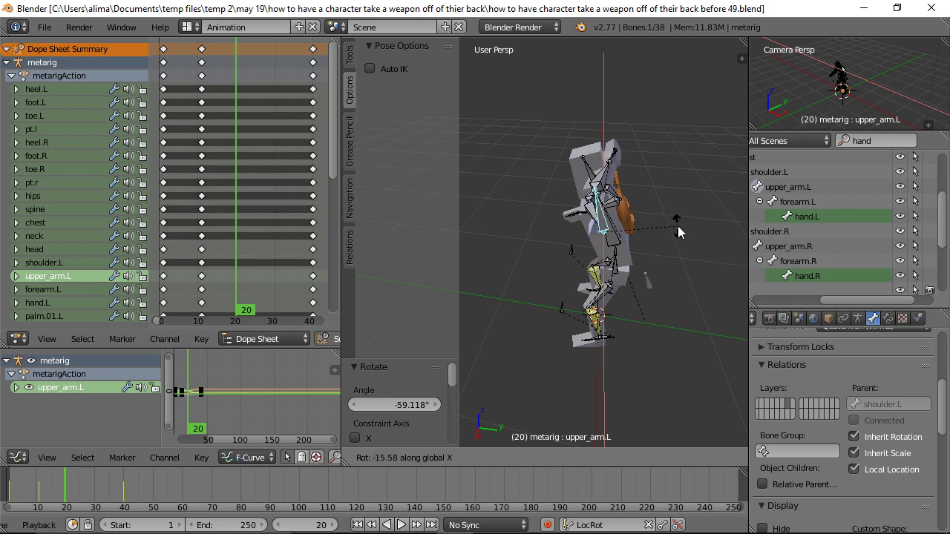
click(677, 227)
middle_drag(567, 215, 696, 192)
middle_drag(555, 229, 642, 206)
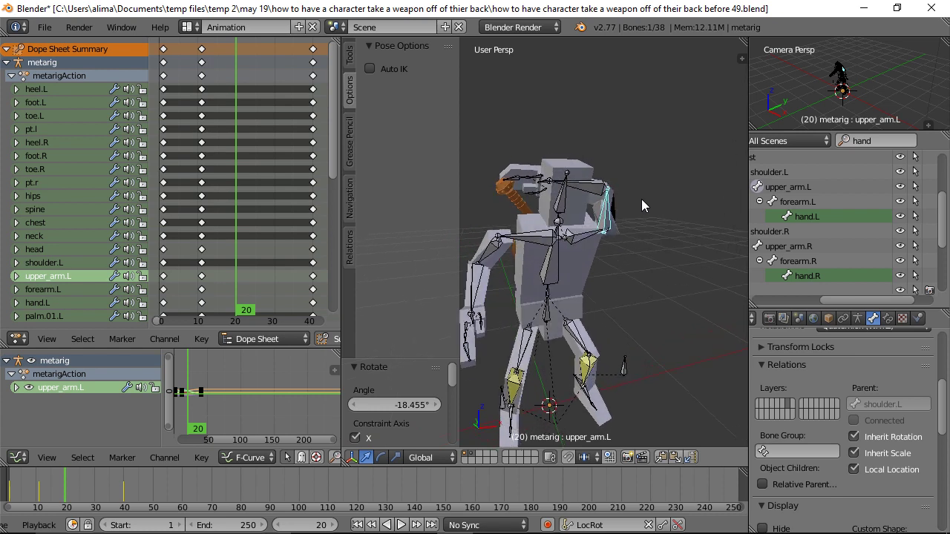
Insert keyframes for all bones at frame 20 and save the file as a new version ending in "before 50"
key(a)
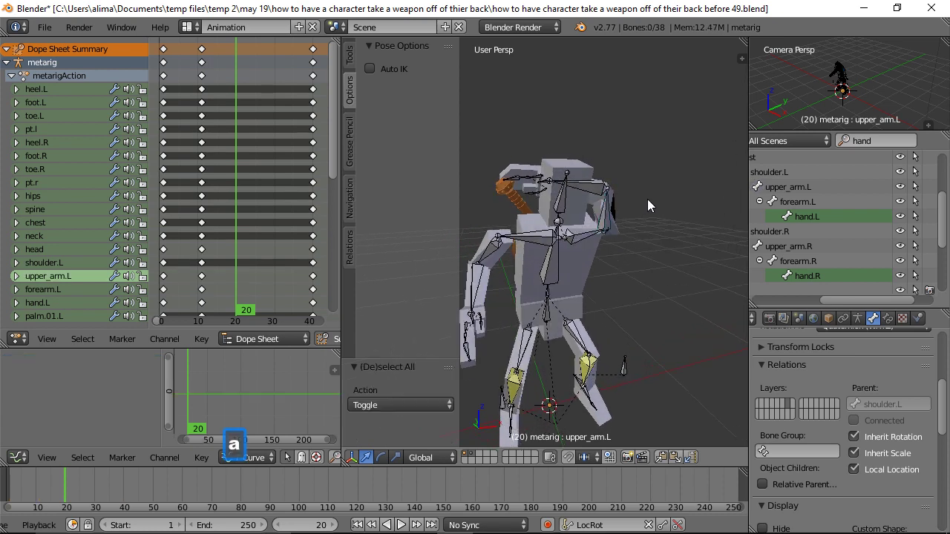
key(a)
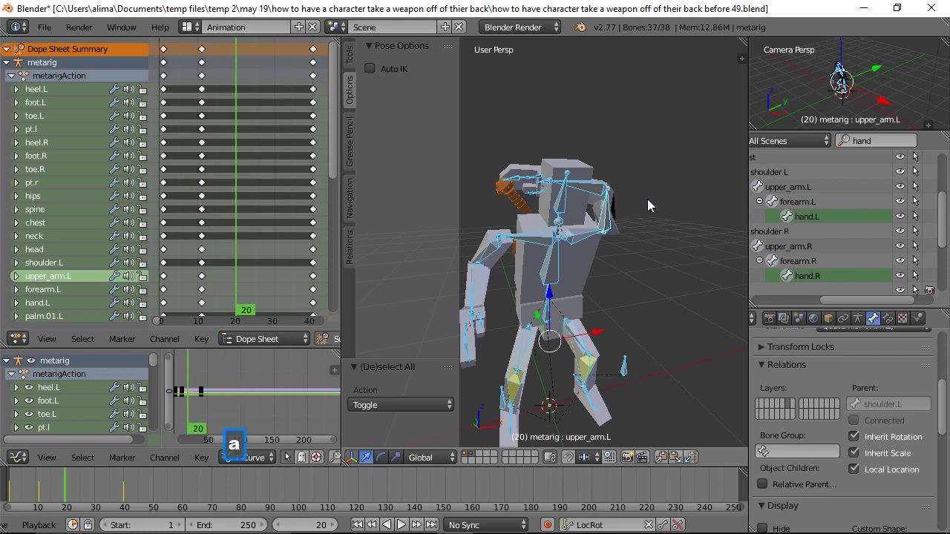
key(i)
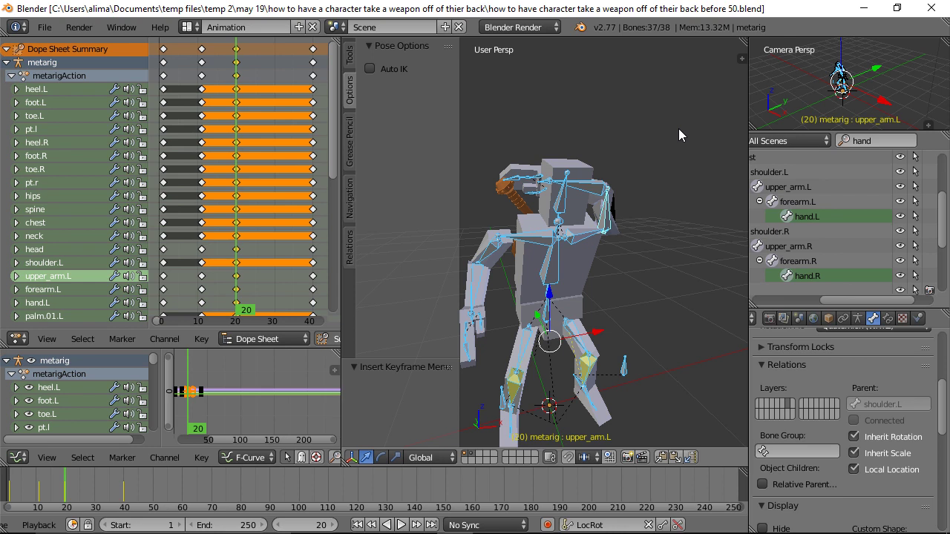
Select upper_arm.L and rotate it about -9° around the global Y axis at frame 20
right_click(609, 219)
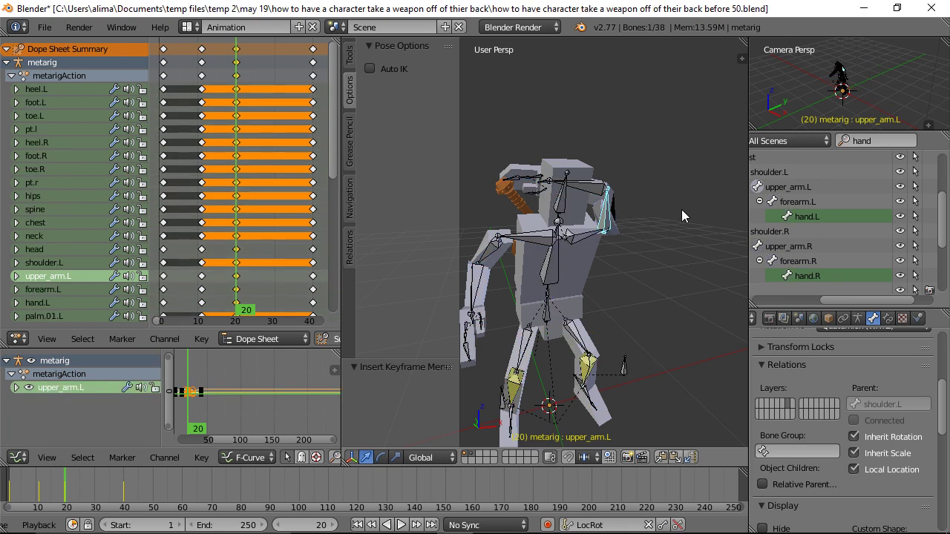
key(r)
key(y)
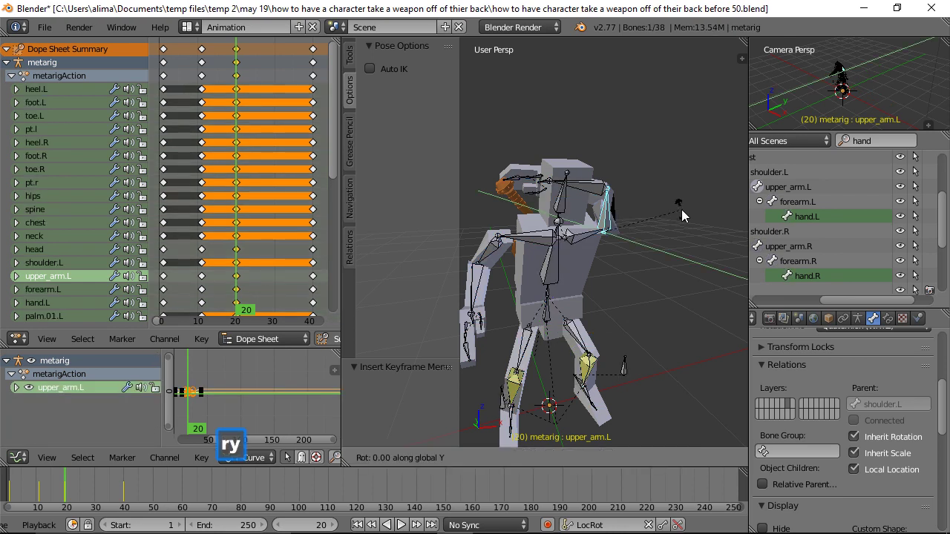
click(679, 196)
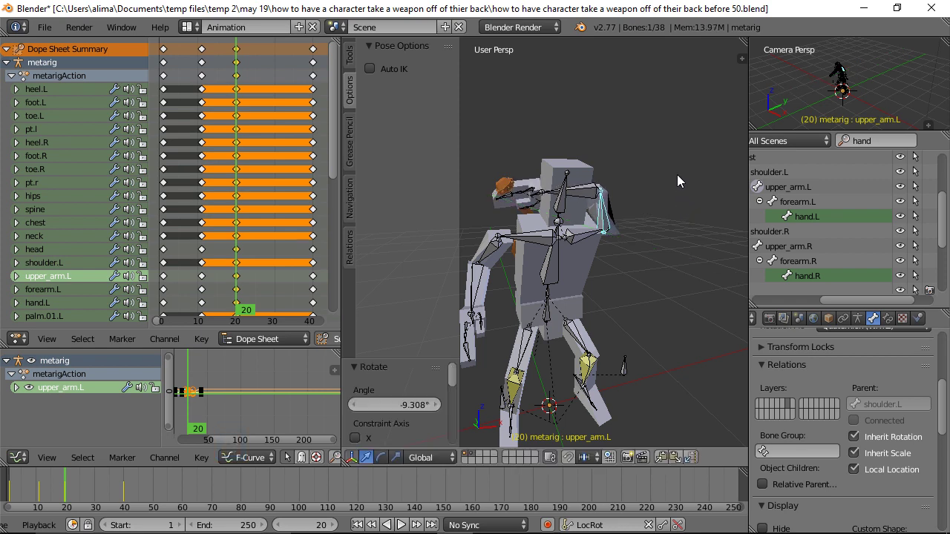
Rotate upper_arm.L about -16° around the global X axis, moving the left arm further behind the head
middle_drag(680, 160, 615, 201)
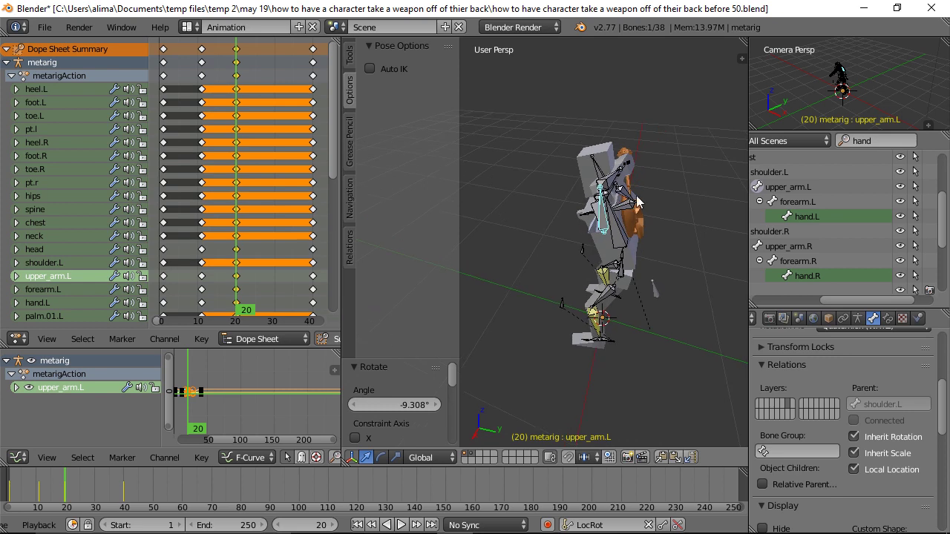
key(r)
key(x)
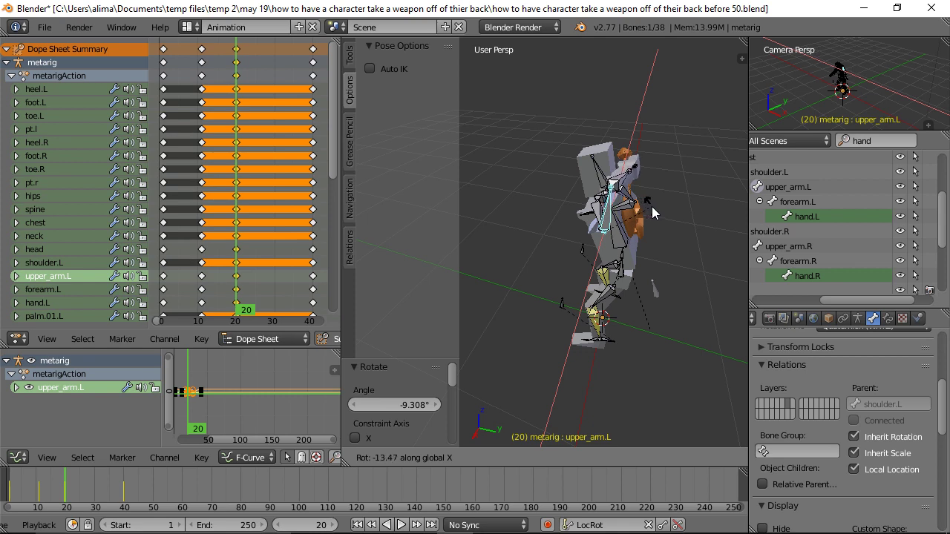
click(653, 208)
middle_drag(653, 209, 677, 174)
middle_drag(529, 192, 623, 230)
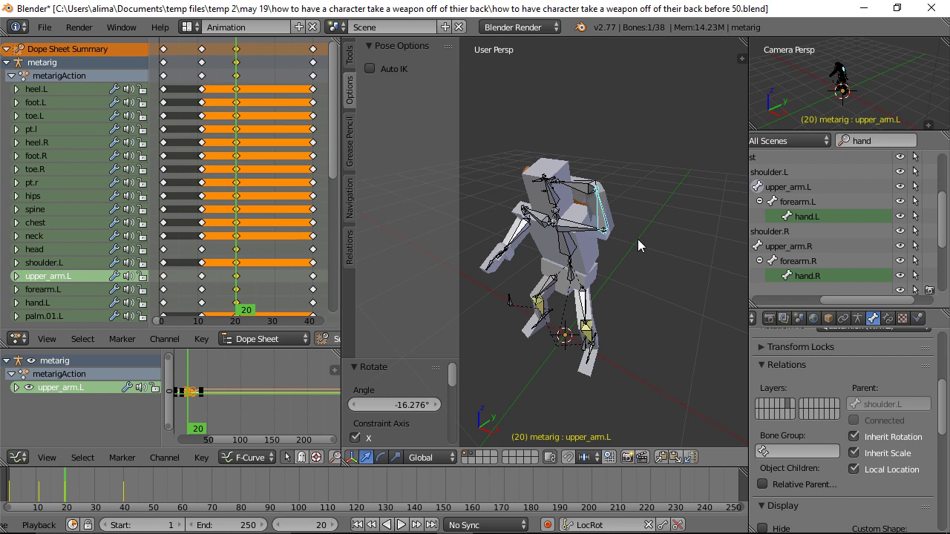
Inspect the frame 20 pose from several angles with Only Render temporarily enabled and the tool shelf hidden
key(n)
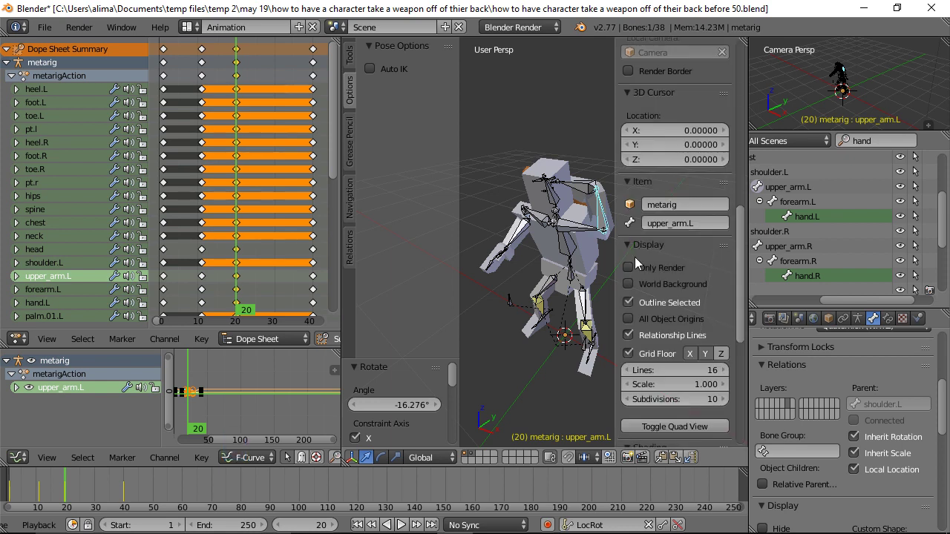
click(627, 267)
middle_drag(585, 220, 547, 235)
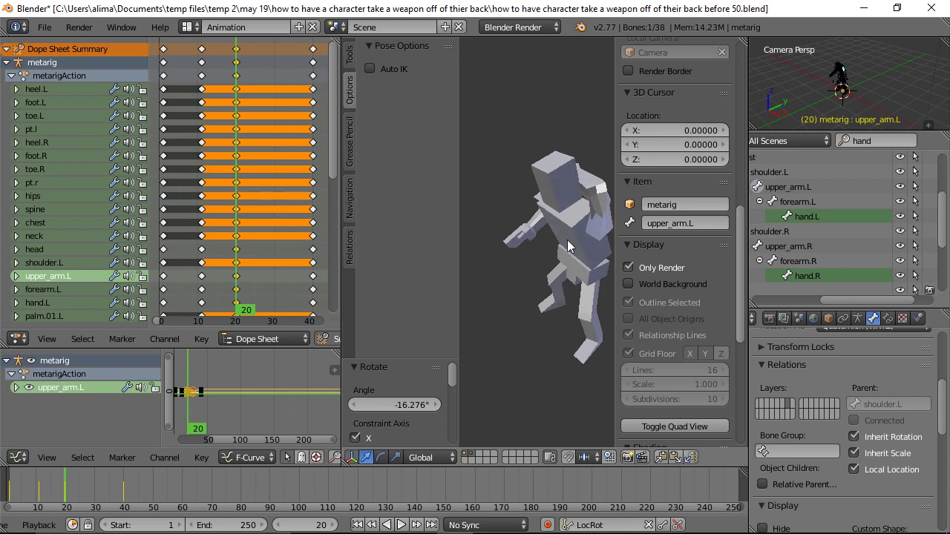
key(t)
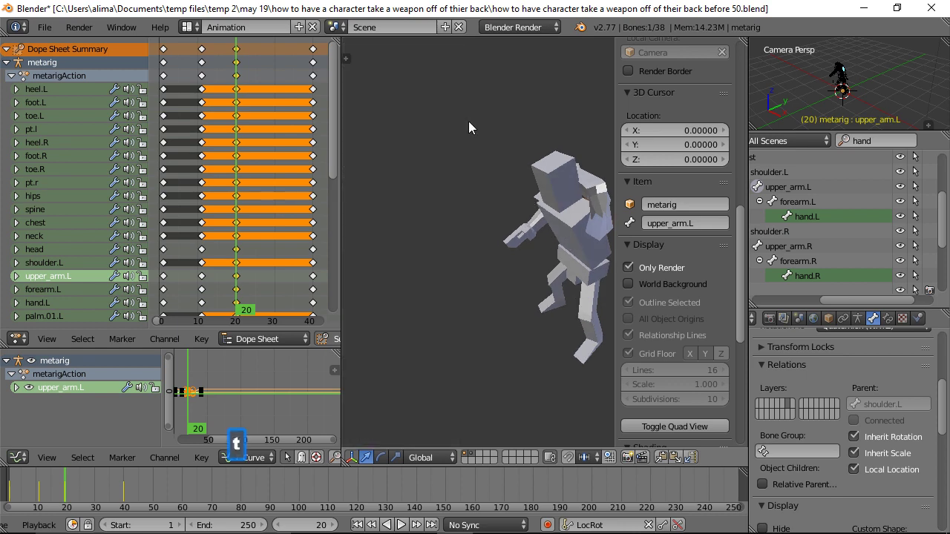
middle_drag(565, 241, 540, 231)
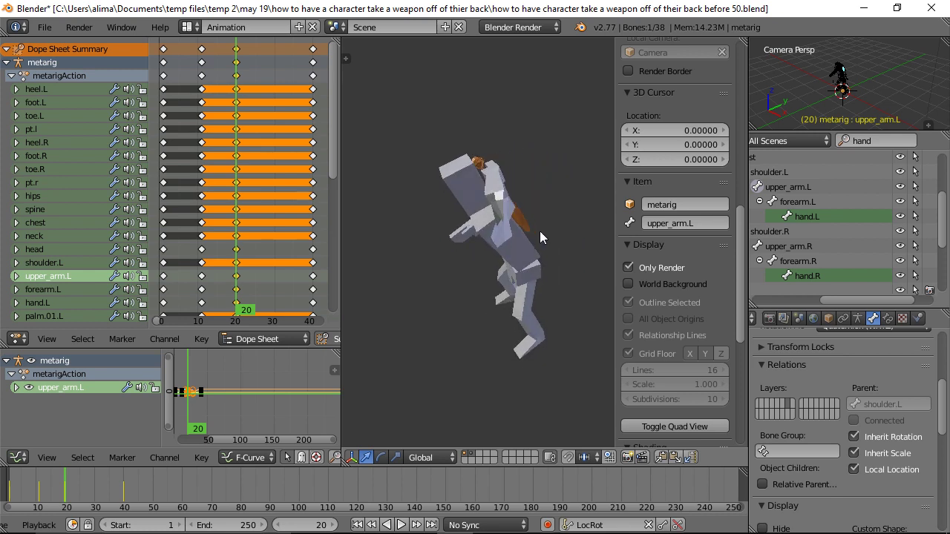
middle_drag(447, 240, 558, 215)
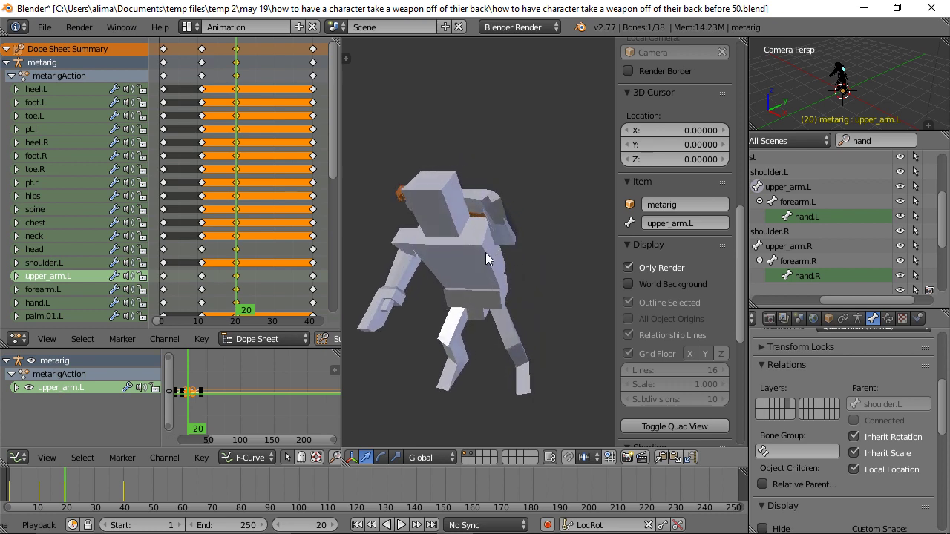
middle_drag(481, 271, 530, 216)
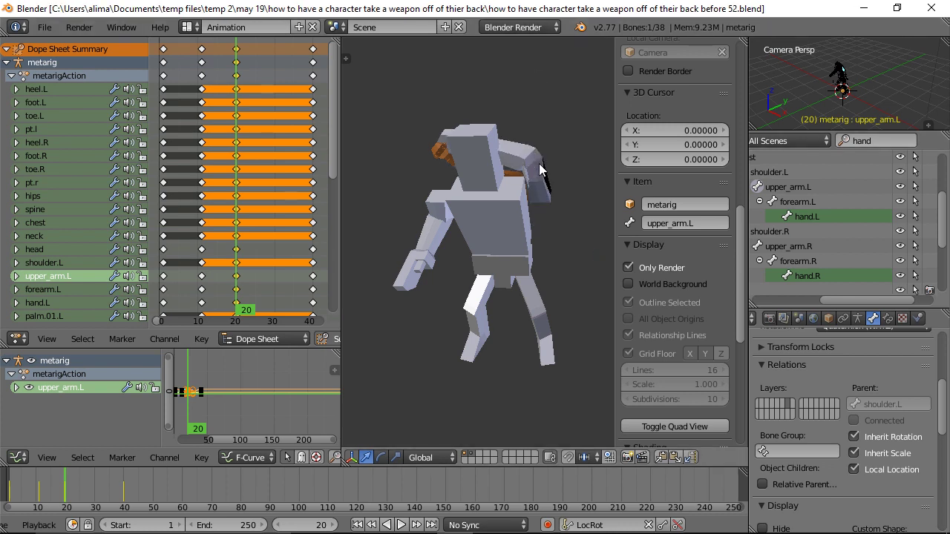
click(629, 267)
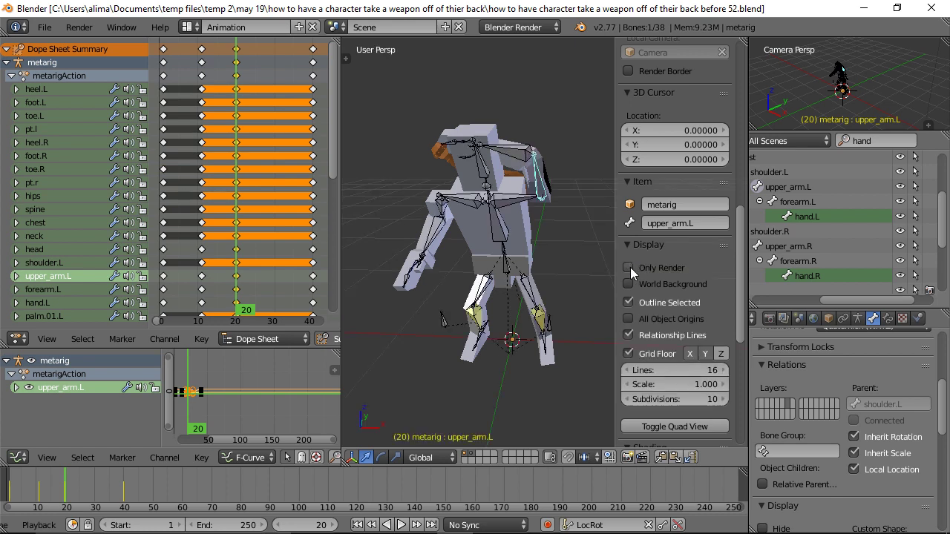
Rotate upper_arm.L further around the global Y axis to refine the left arm's reach at frame 20
middle_drag(465, 228, 523, 217)
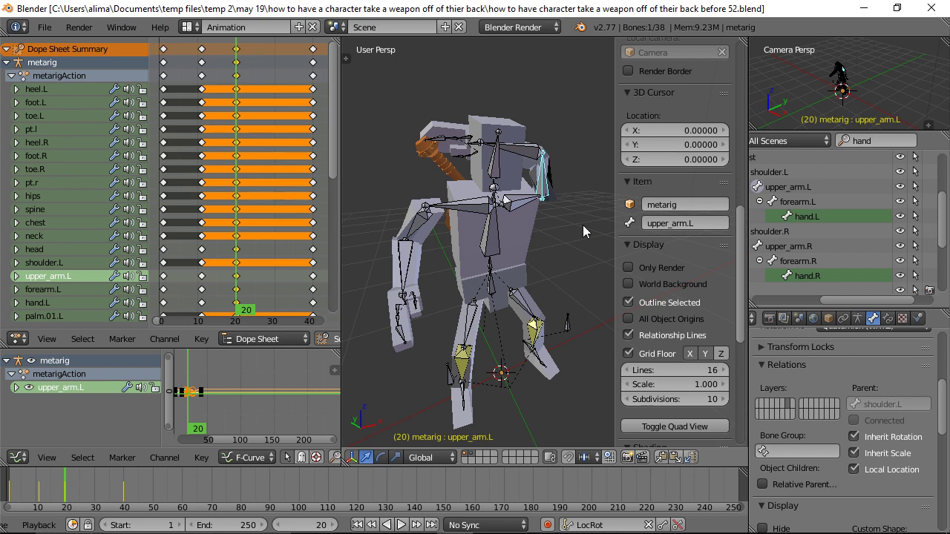
key(r)
key(y)
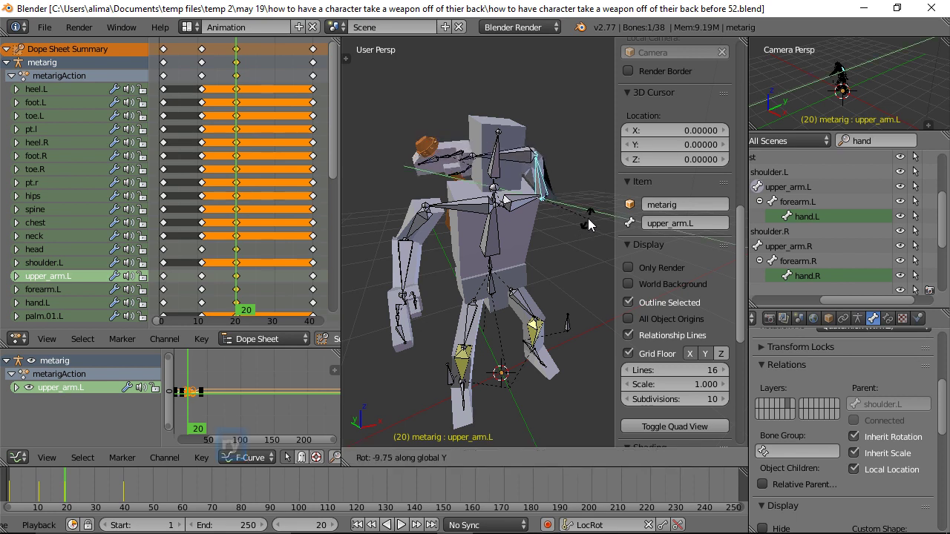
click(578, 179)
middle_drag(578, 178, 535, 177)
Select all bones and replace their LocRot keyframes at frame 20 with the adjusted arm pose
key(a)
key(a)
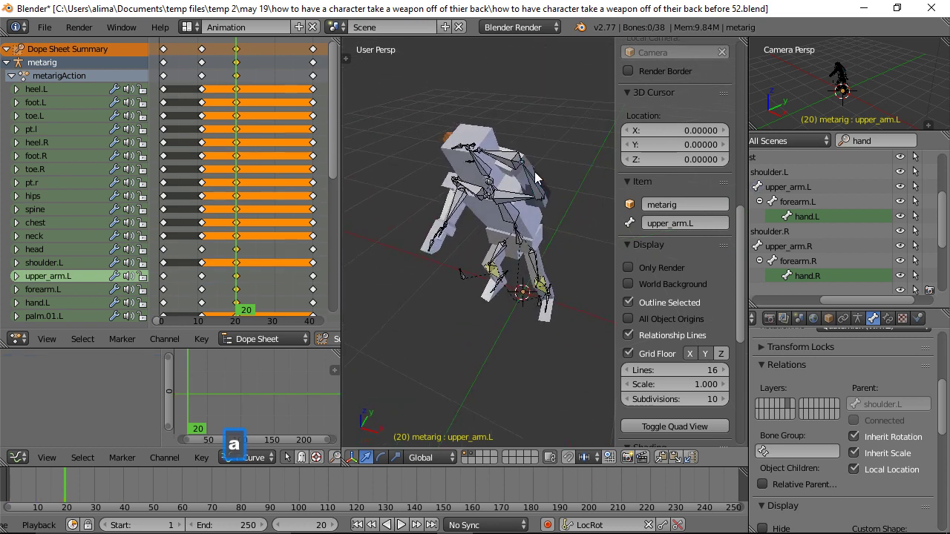
key(i)
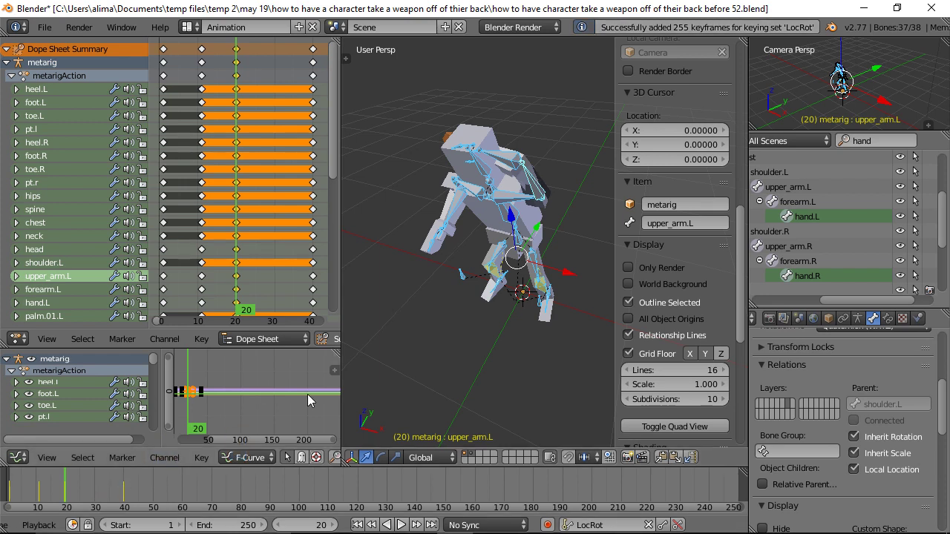
Scrub from frame 20 to 23 and back to check the left arm's motion
middle_drag(429, 340, 462, 286)
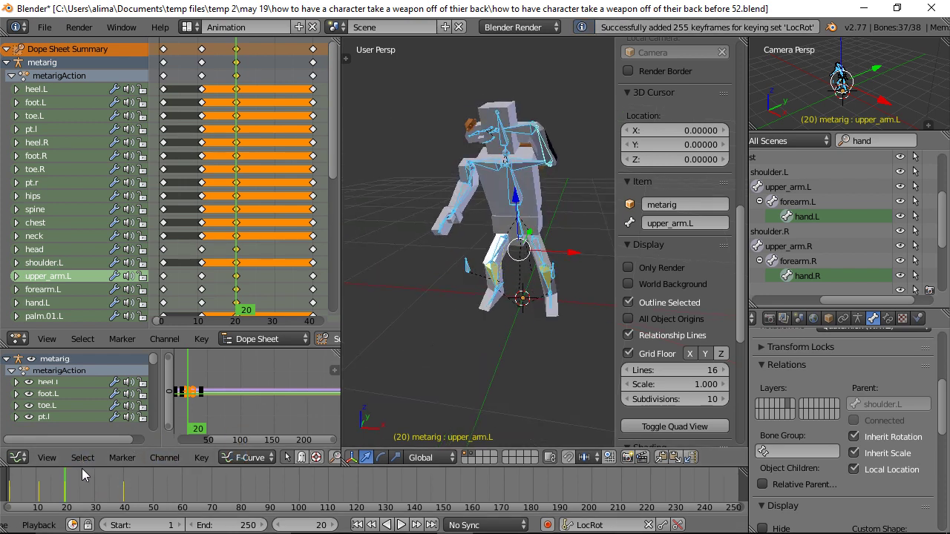
mouse_move(67, 480)
mouse_down()
mouse_move(30, 488)
mouse_move(123, 503)
mouse_move(22, 500)
mouse_move(74, 495)
mouse_up()
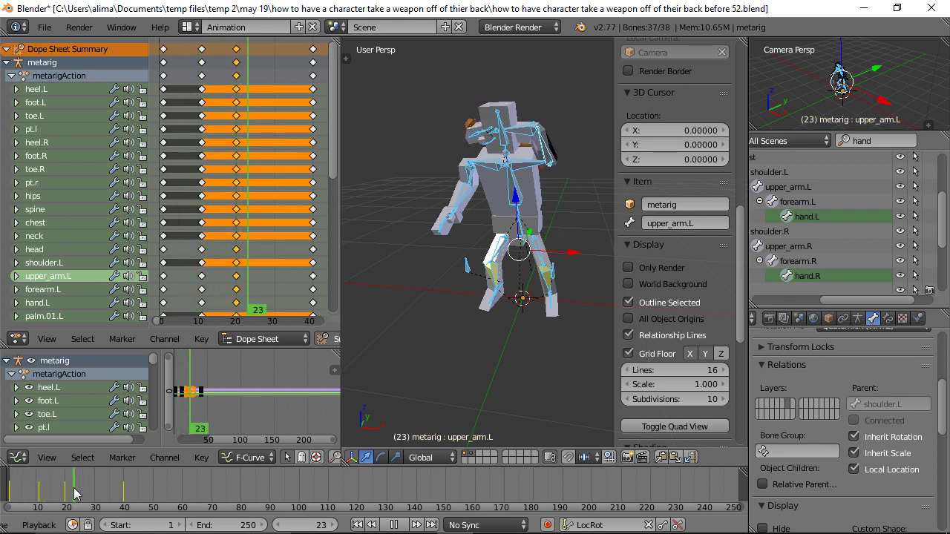
mouse_move(68, 494)
mouse_down()
mouse_move(30, 493)
mouse_move(66, 487)
mouse_up()
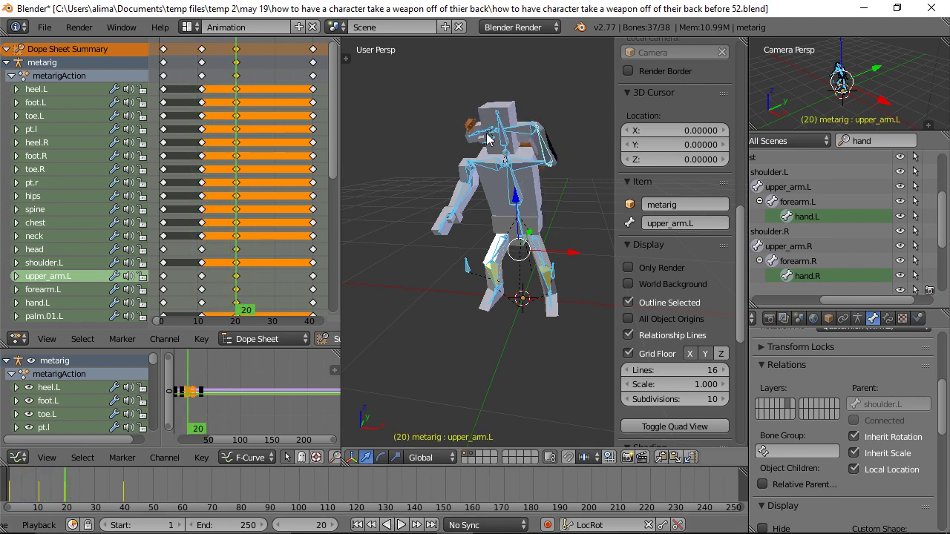
Rotate the head bone around the global X axis at frame 20
right_click(504, 140)
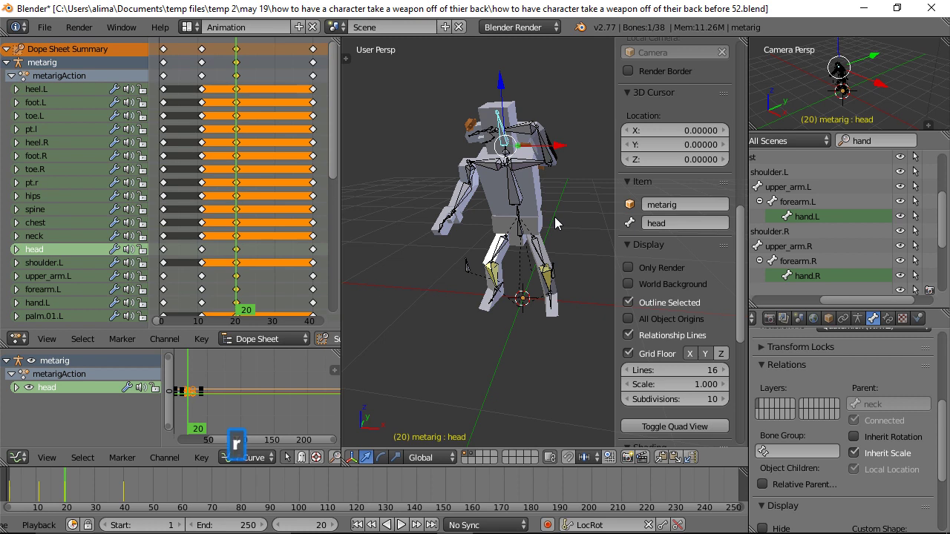
key(r)
key(x)
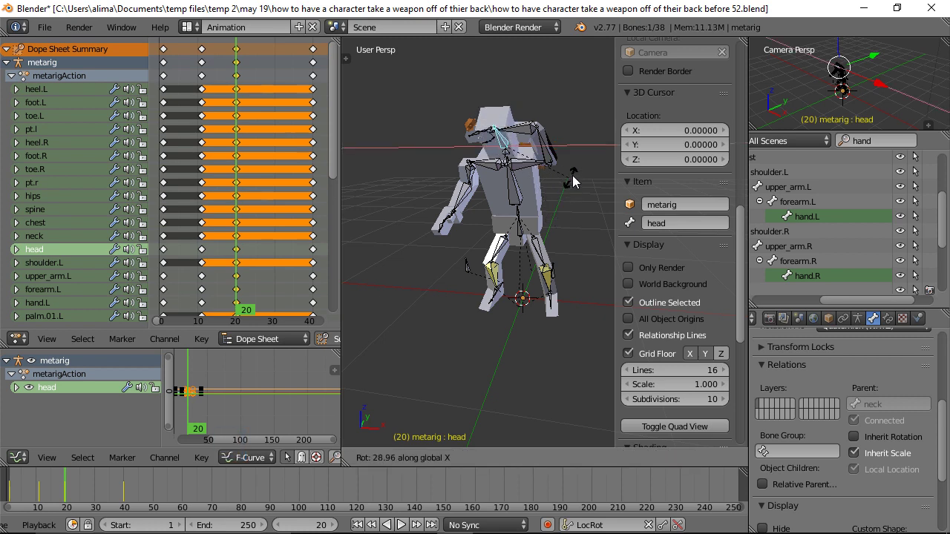
click(572, 189)
Keyframe all bones at frame 20 with the new head rotation and save a version ending in "before 53"
key(a)
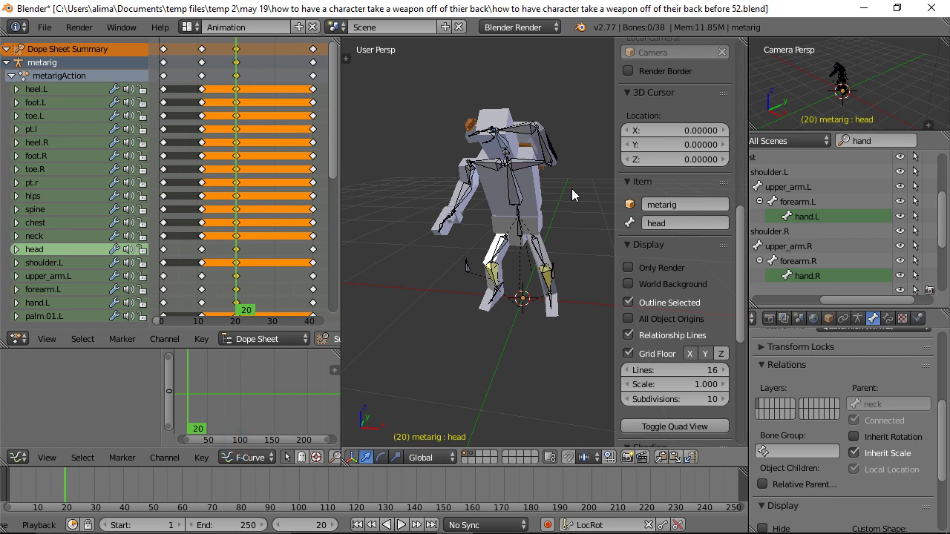
key(a)
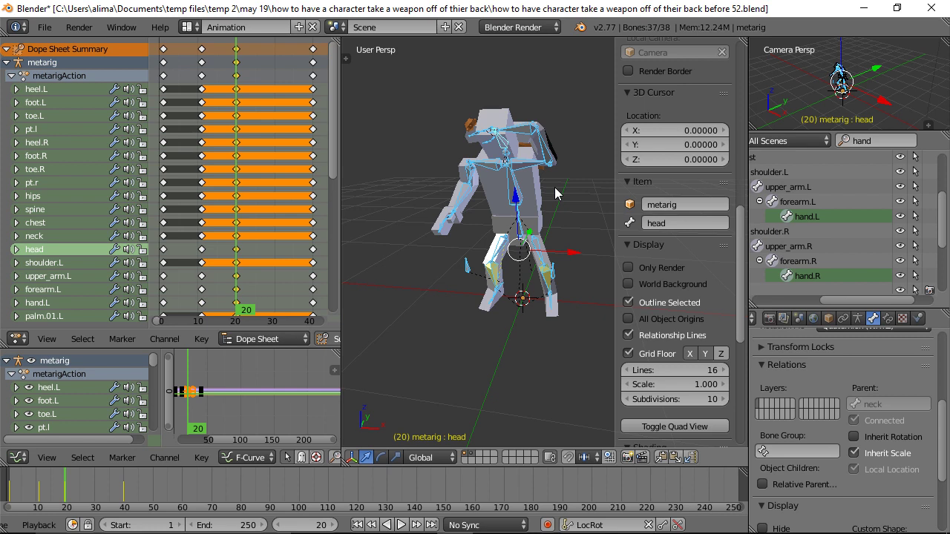
key(i)
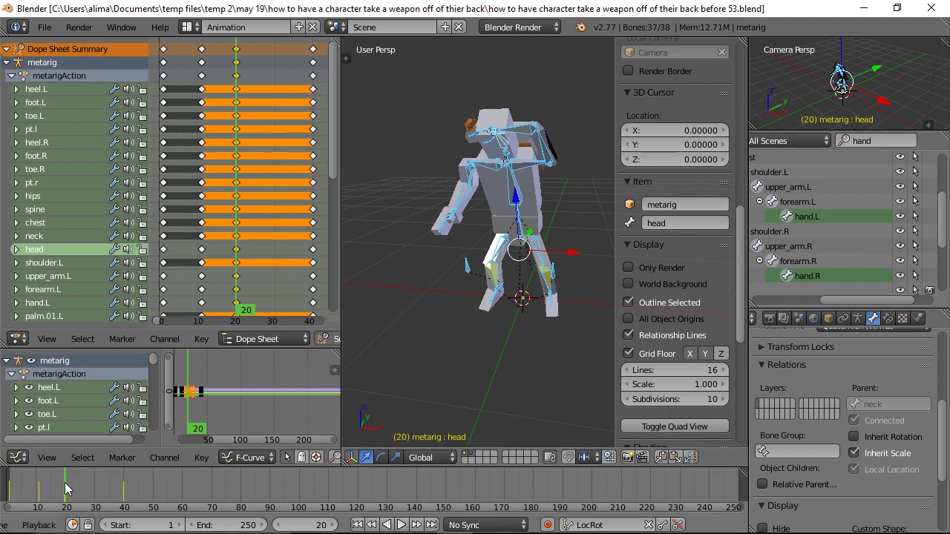
Go to frame 29 and rotate upper_arm.L around the global X axis to raise the forearm above the head
drag(65, 483, 91, 480)
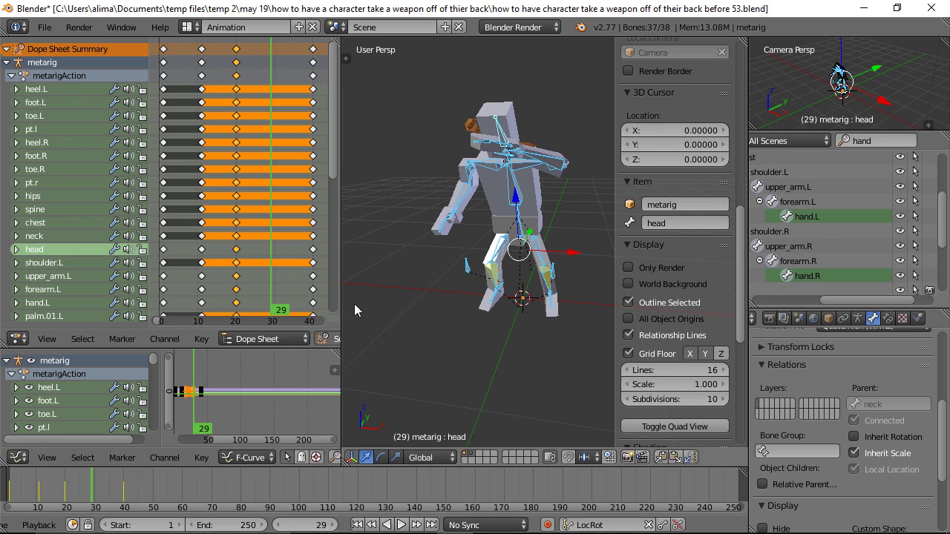
middle_drag(548, 184, 503, 196)
right_click(502, 195)
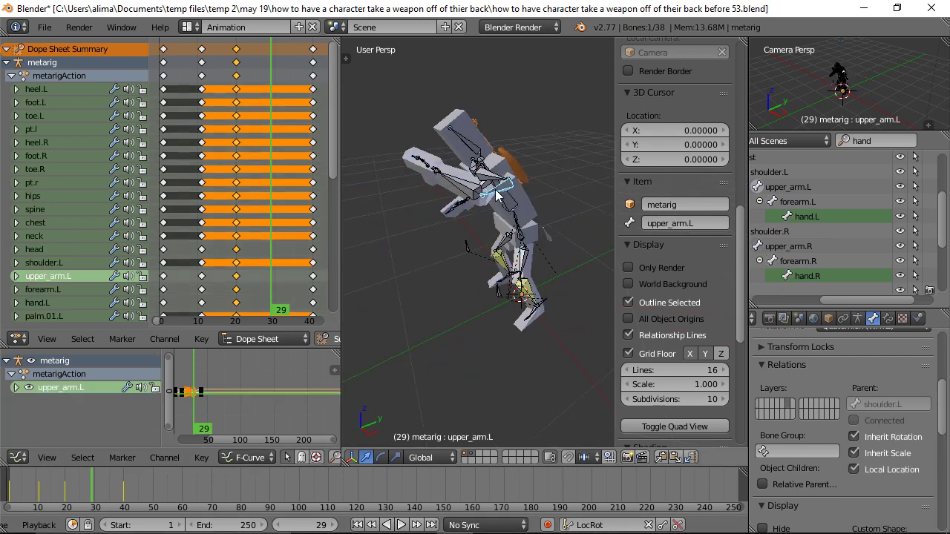
key(r)
key(x)
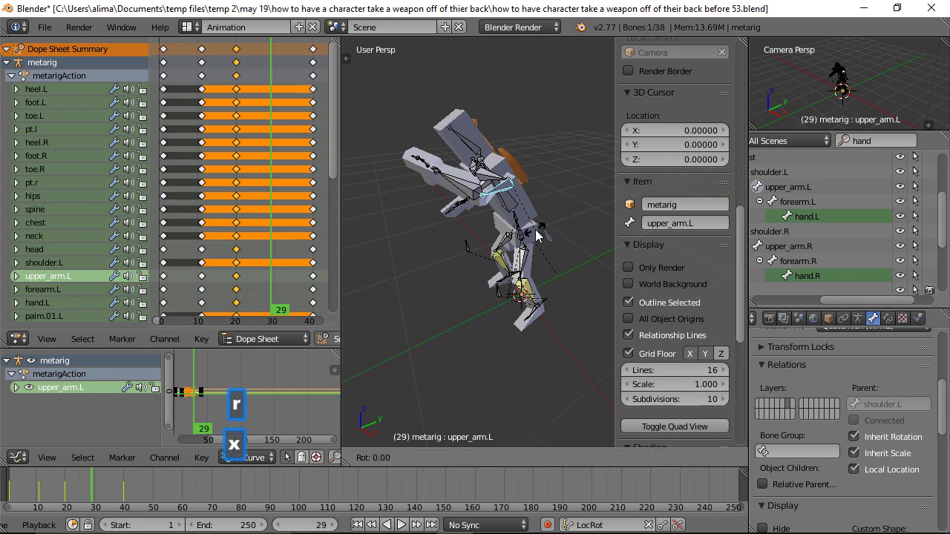
click(483, 240)
middle_drag(456, 199, 551, 146)
middle_drag(464, 171, 479, 173)
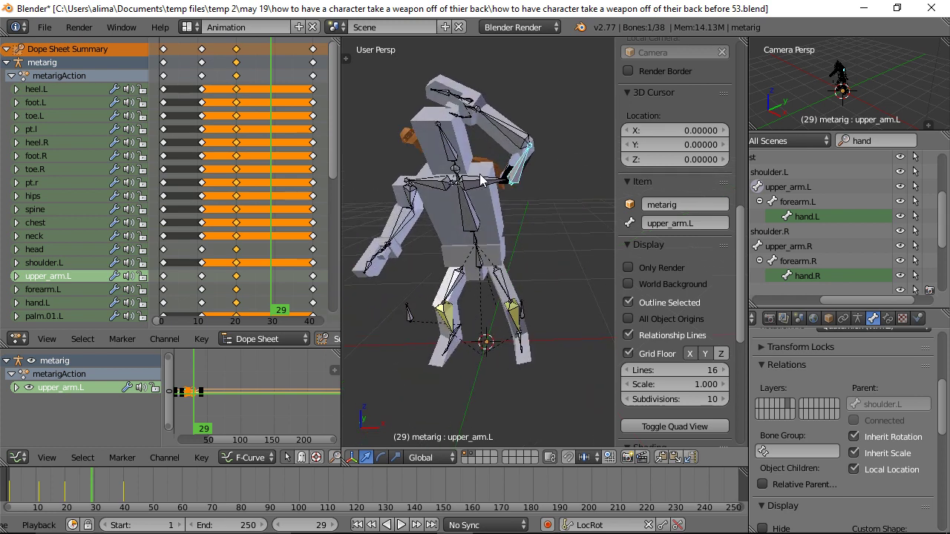
Rotate forearm.L about 23 degrees around the global Y axis at frame 29
right_click(529, 168)
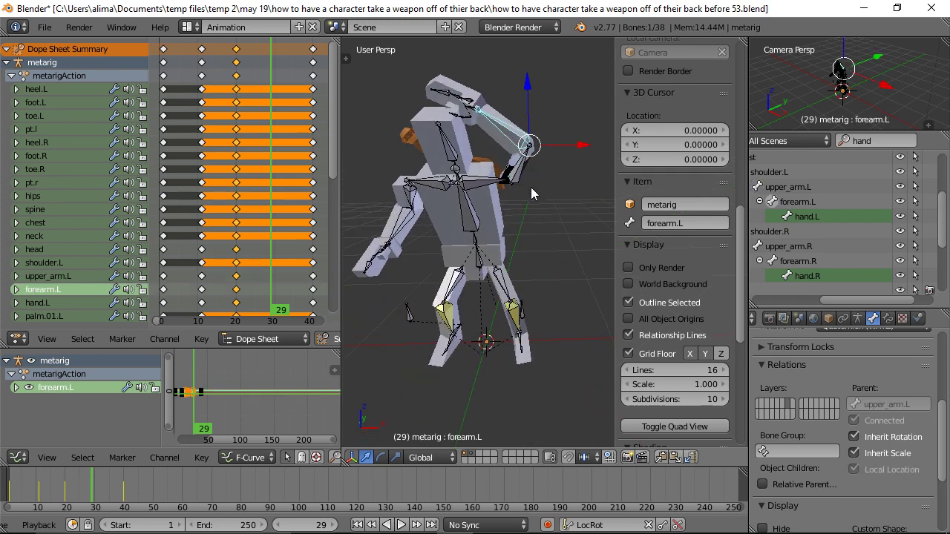
key(r)
key(y)
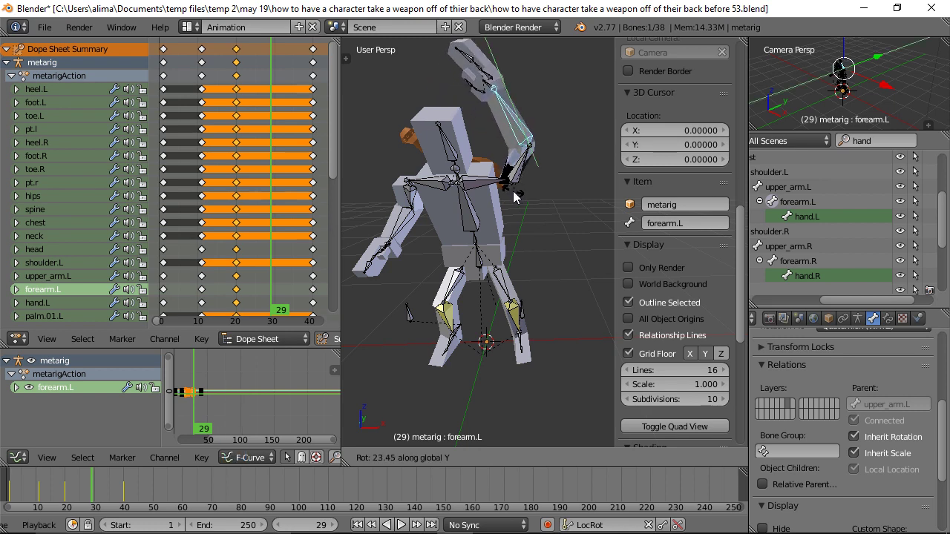
click(513, 191)
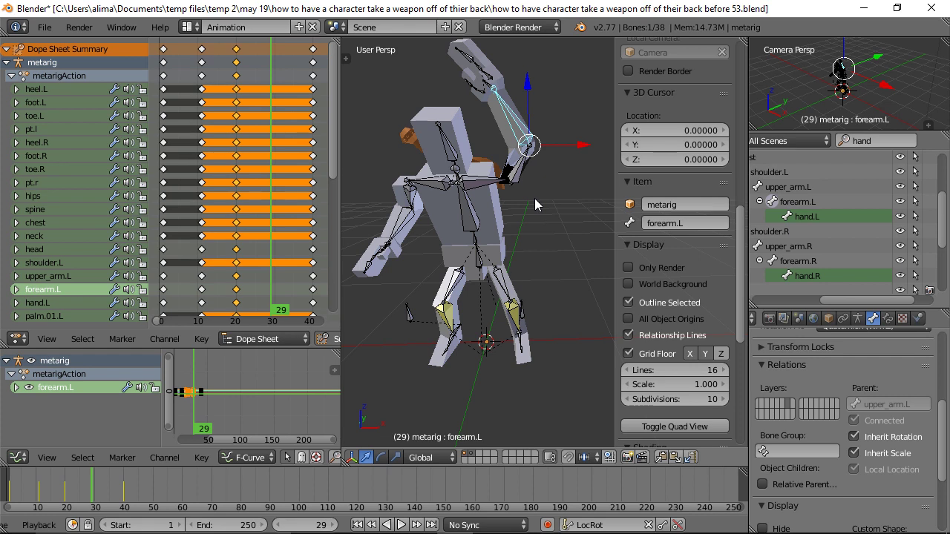
Select all bones of the character rig and keyframe them at frame 29
key(a)
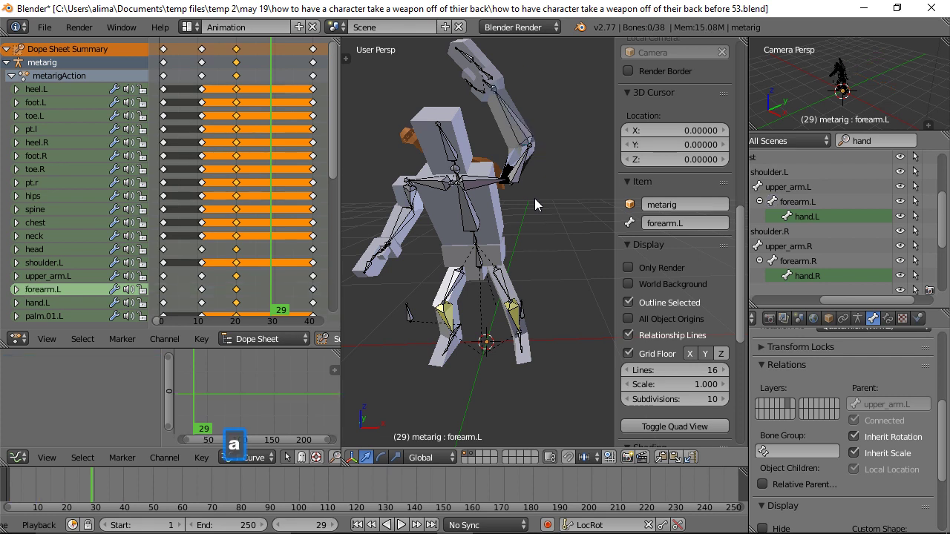
key(a)
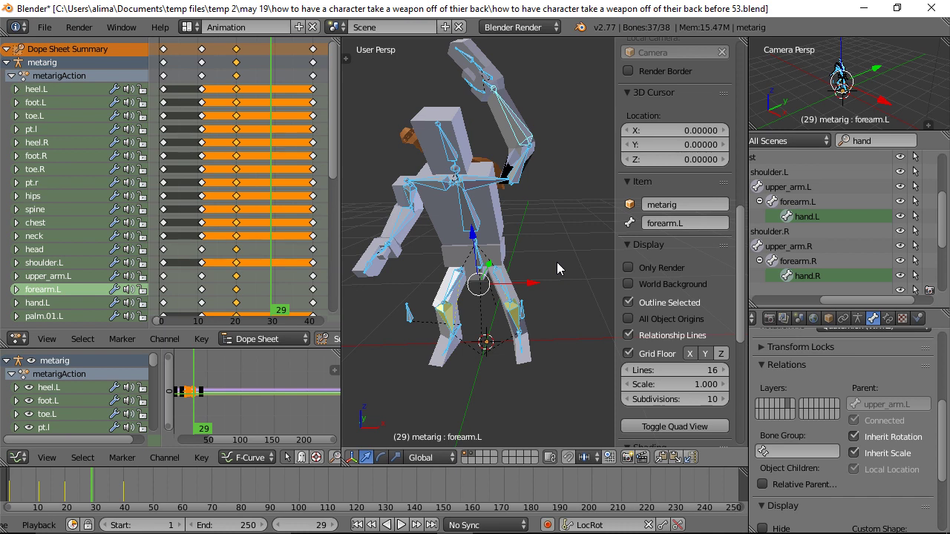
key(i)
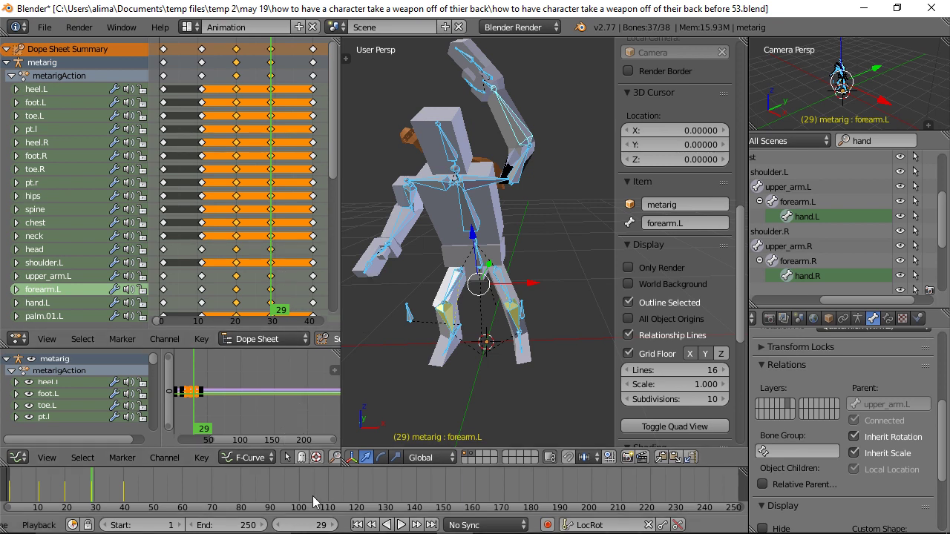
Move the frame 29 keyframes to frame 30 in the Dope Sheet and save a version ending in "before 54"
click(333, 525)
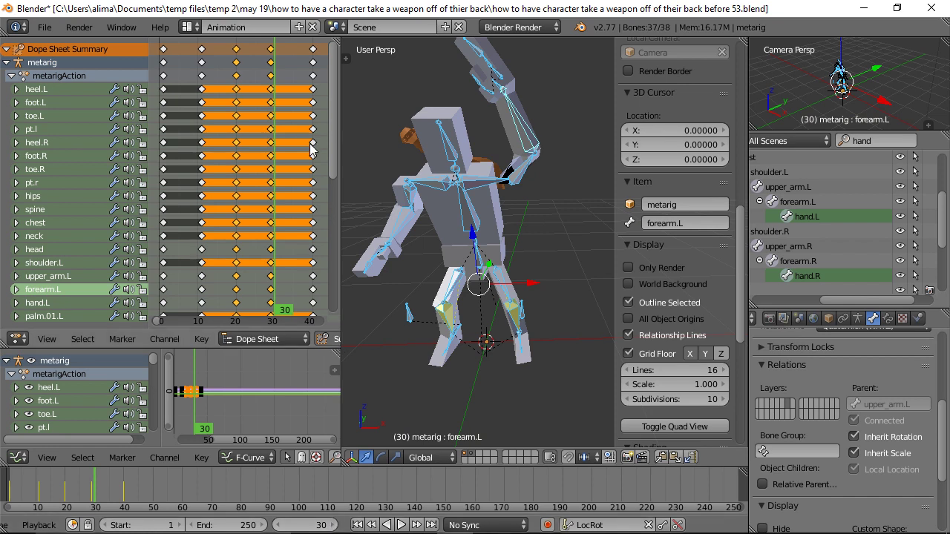
click(271, 51)
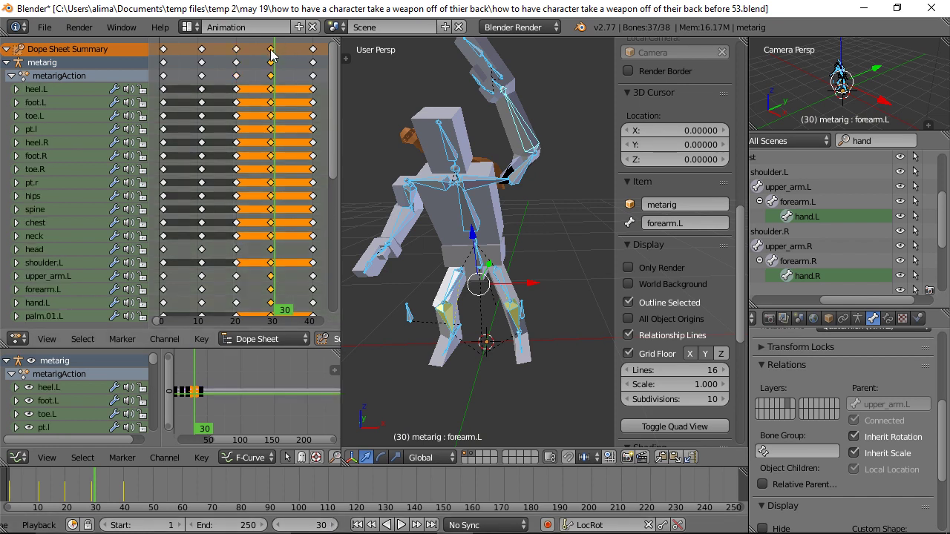
key(g)
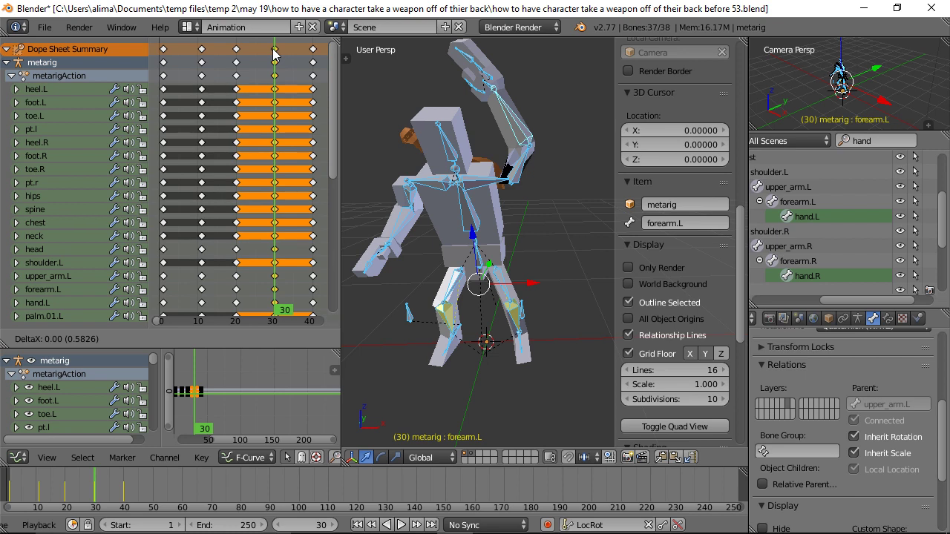
click(273, 49)
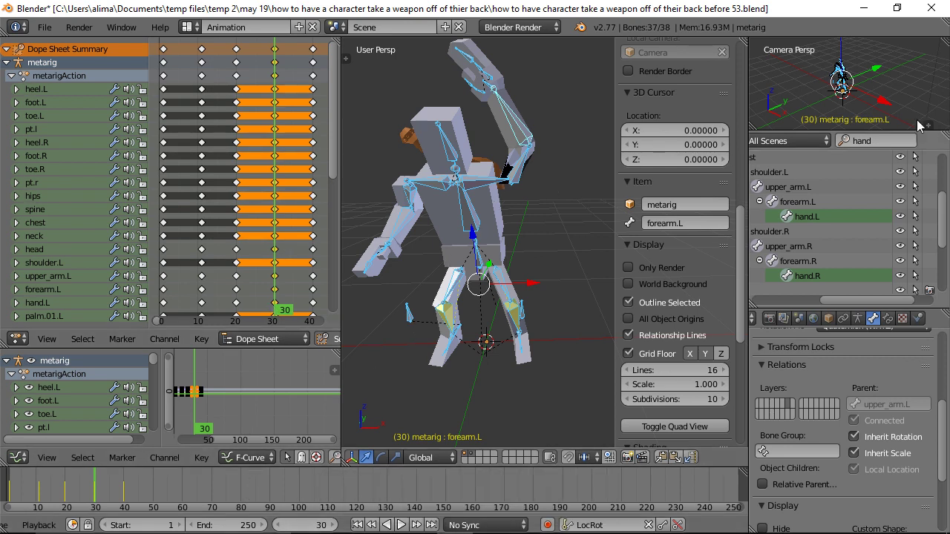
key(ctrl+alt+s)
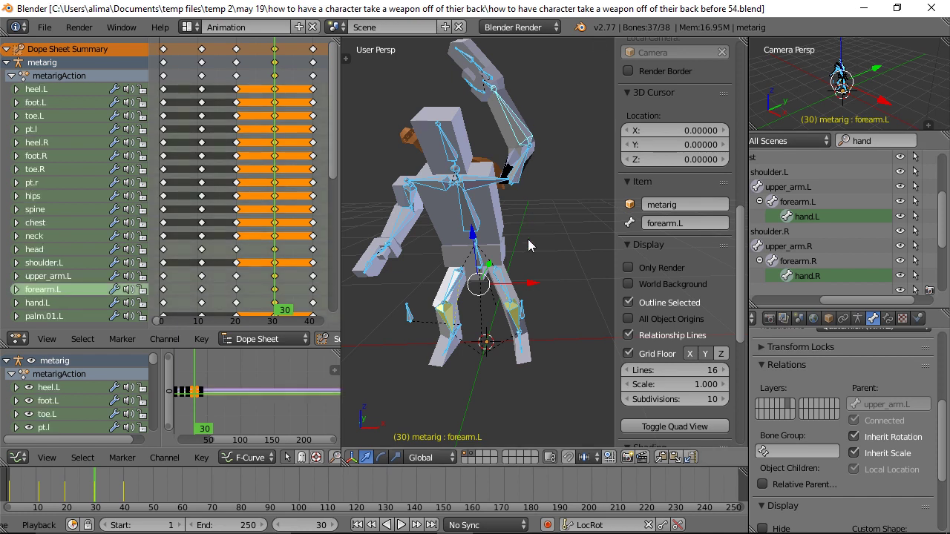
Play the animation and scrub from frame 30 to 40 and back to 20 to check the arm's motion
key(alt+a)
drag(95, 490, 123, 512)
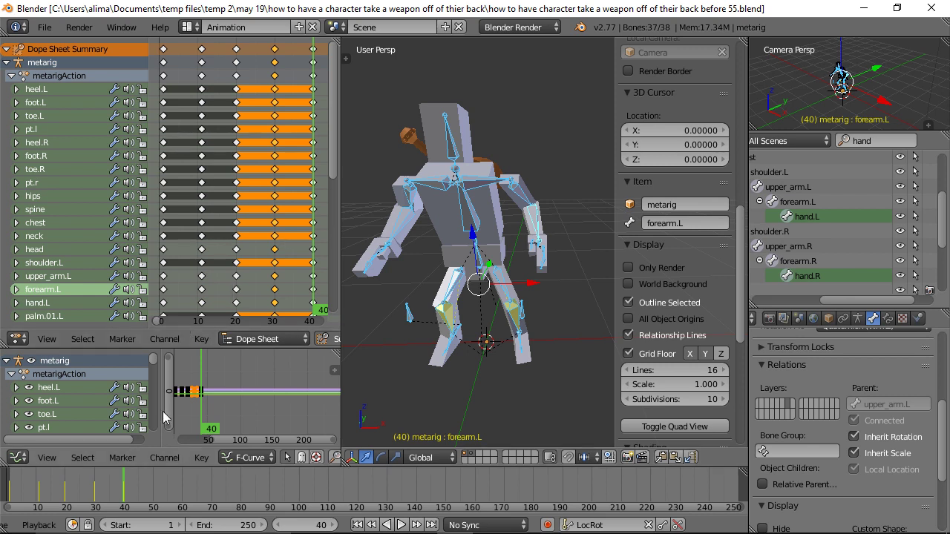
click(87, 485)
drag(86, 480, 66, 475)
key(r)
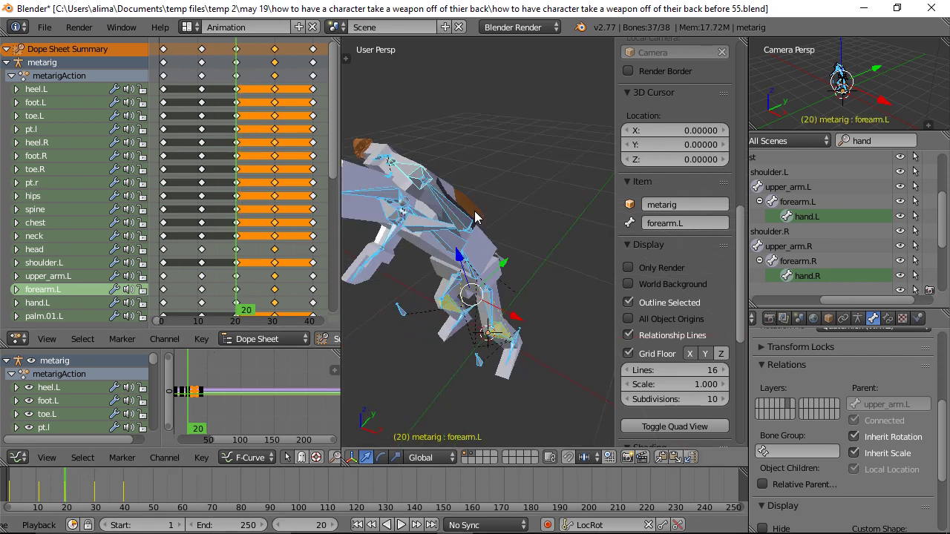
Widen the 3D view on both sides and view the frame 20 pose from behind with the axe in sight
middle_drag(475, 212, 452, 221)
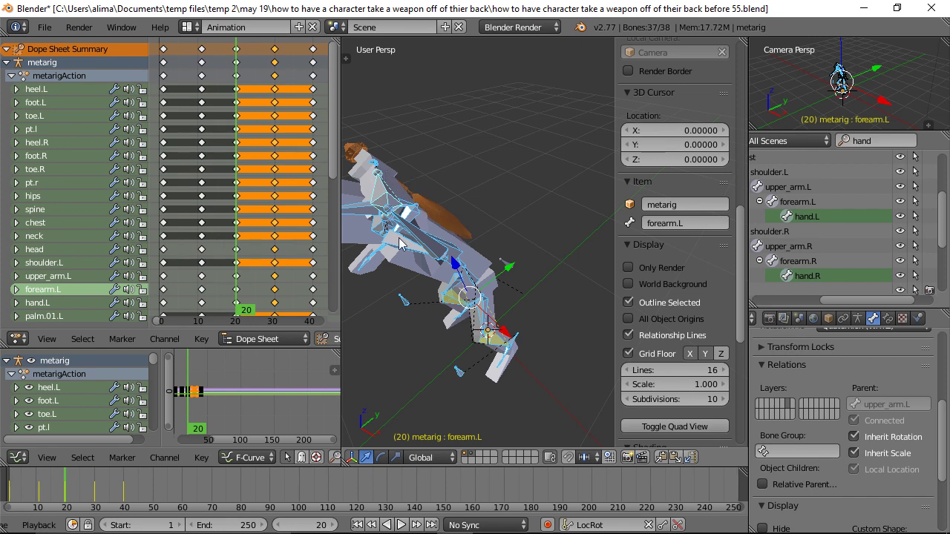
middle_drag(433, 256, 374, 209)
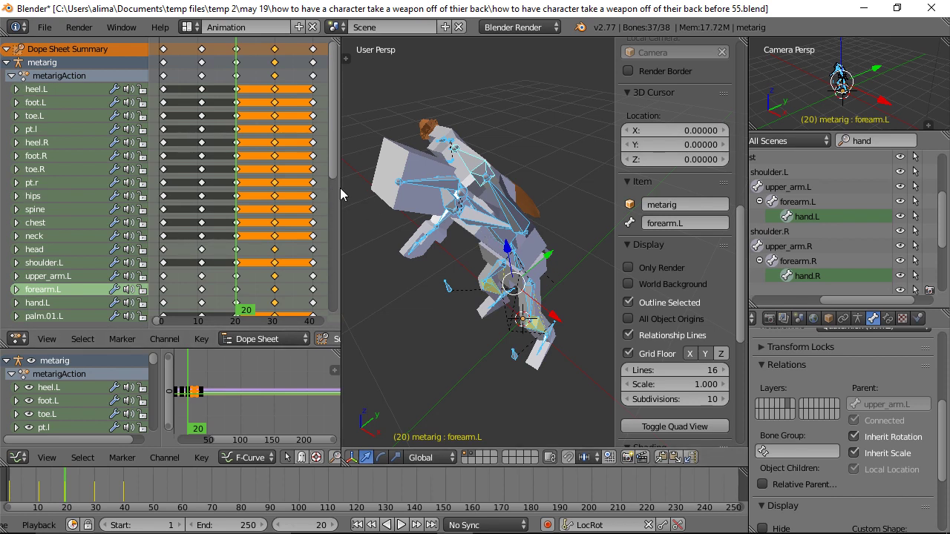
drag(340, 195, 257, 191)
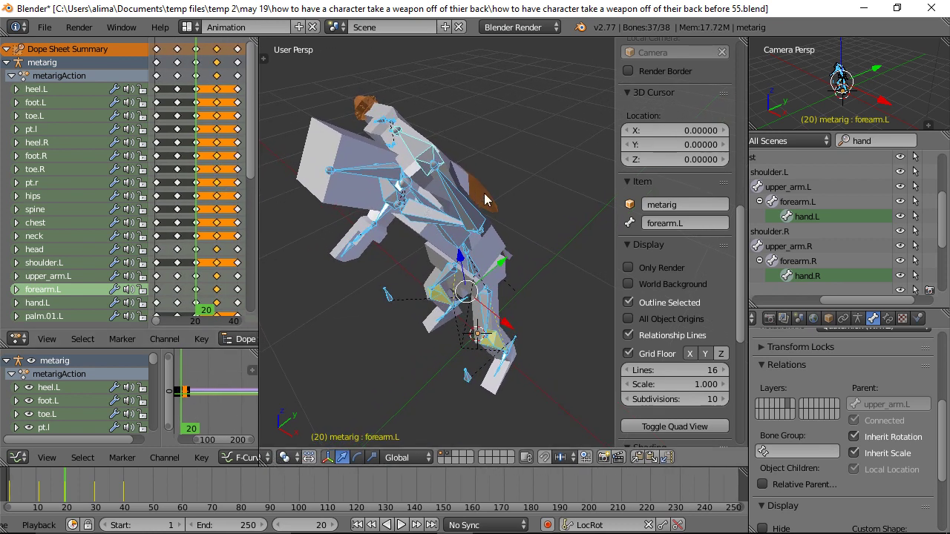
ctrl+middle_drag(530, 170, 533, 204)
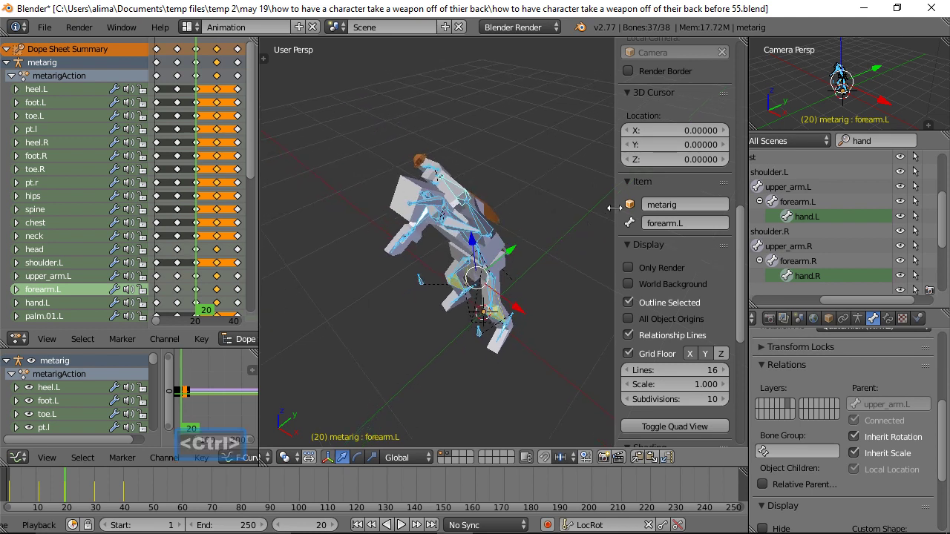
drag(616, 208, 667, 205)
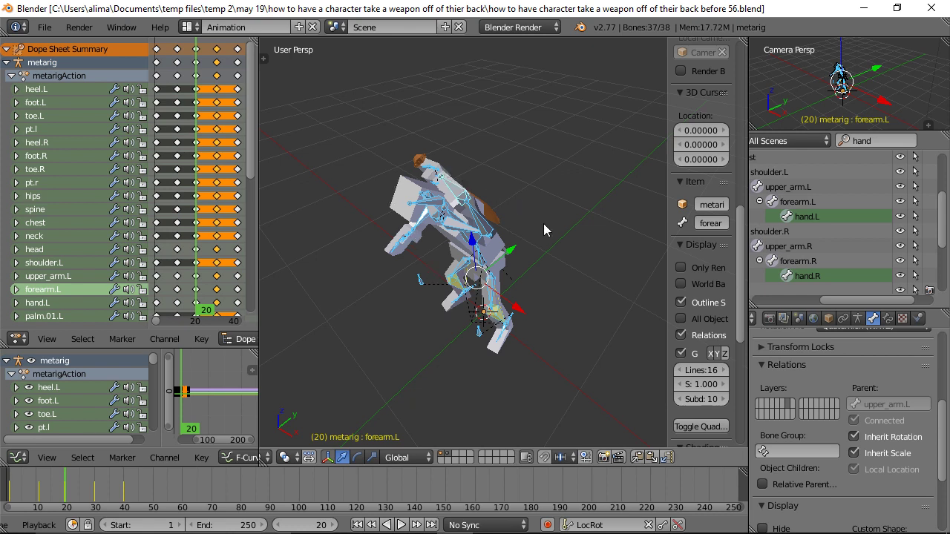
middle_drag(561, 218, 405, 211)
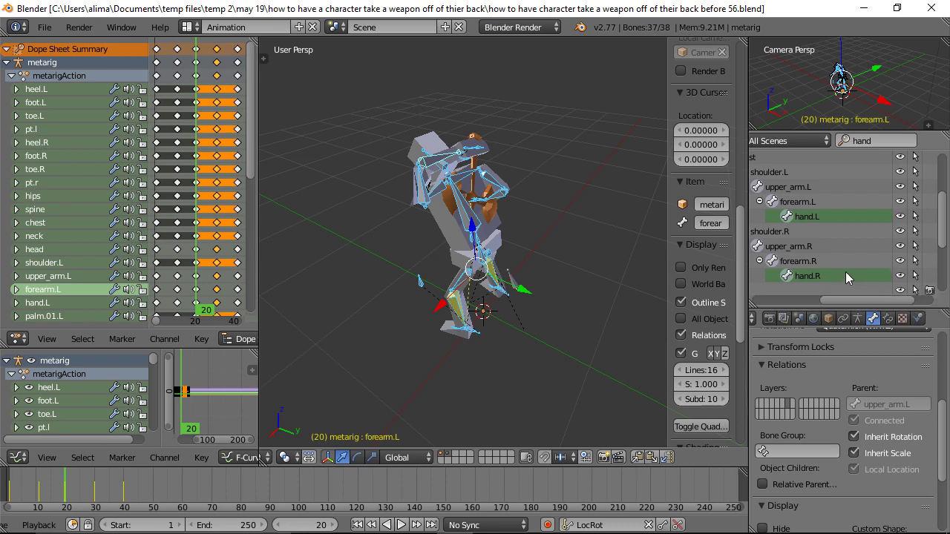
Filter the outliner by "main", unhide the axe's mainHandle bone and select it alone
click(872, 143)
key(BackSpace)
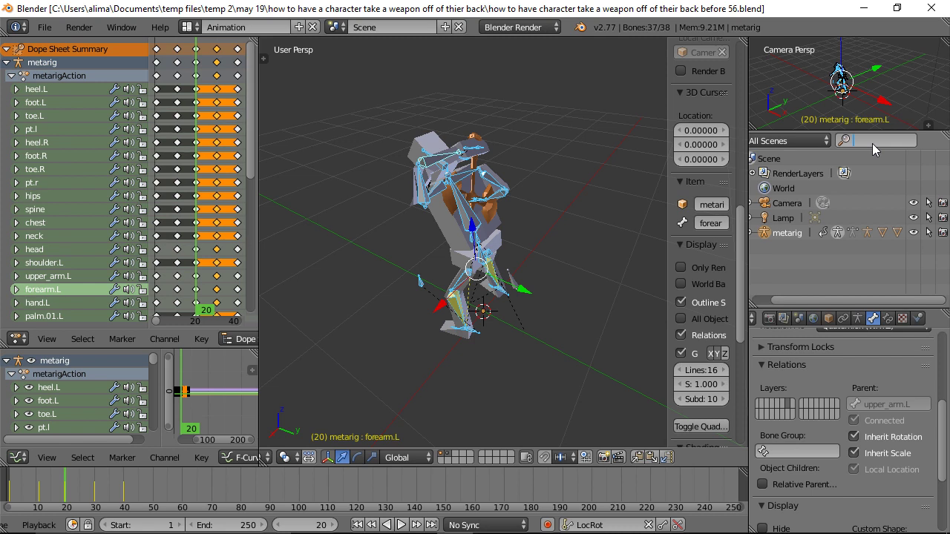
text(main)
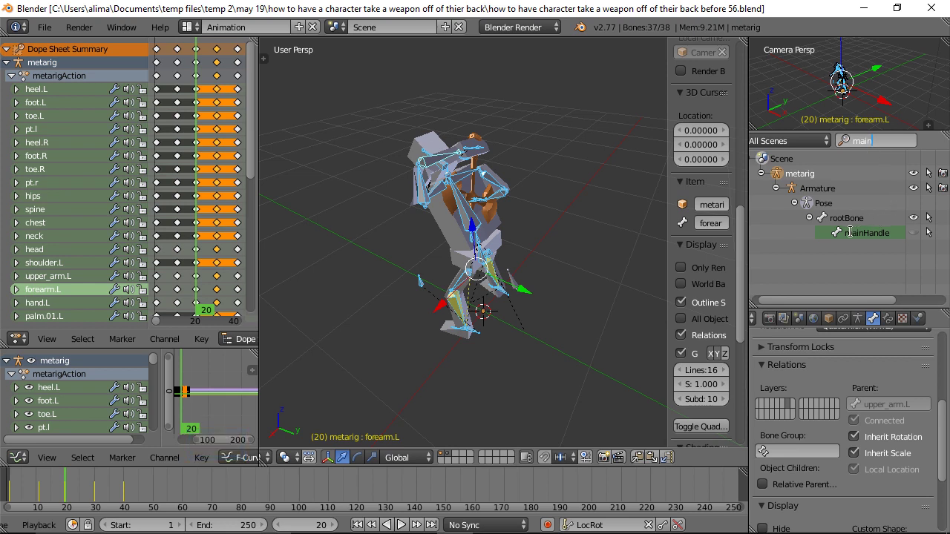
click(914, 233)
click(914, 233)
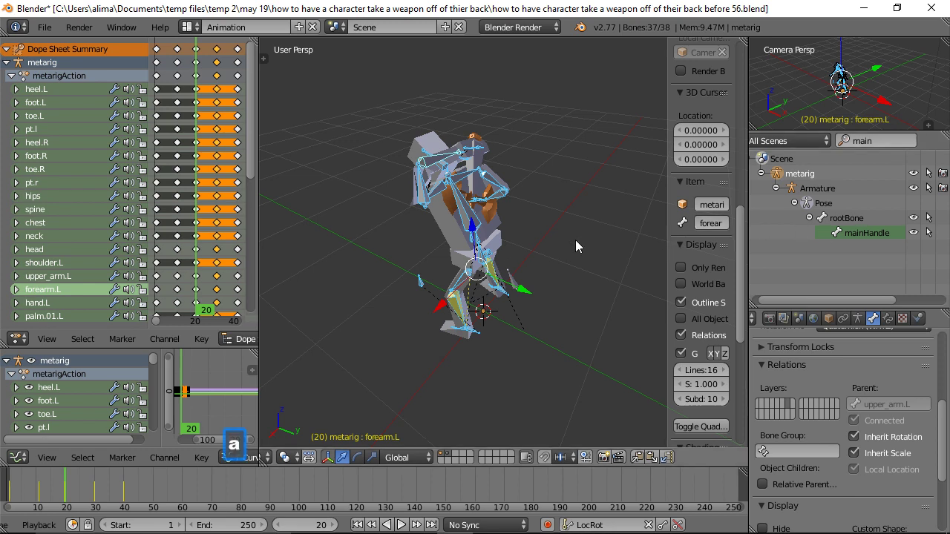
key(a)
click(858, 233)
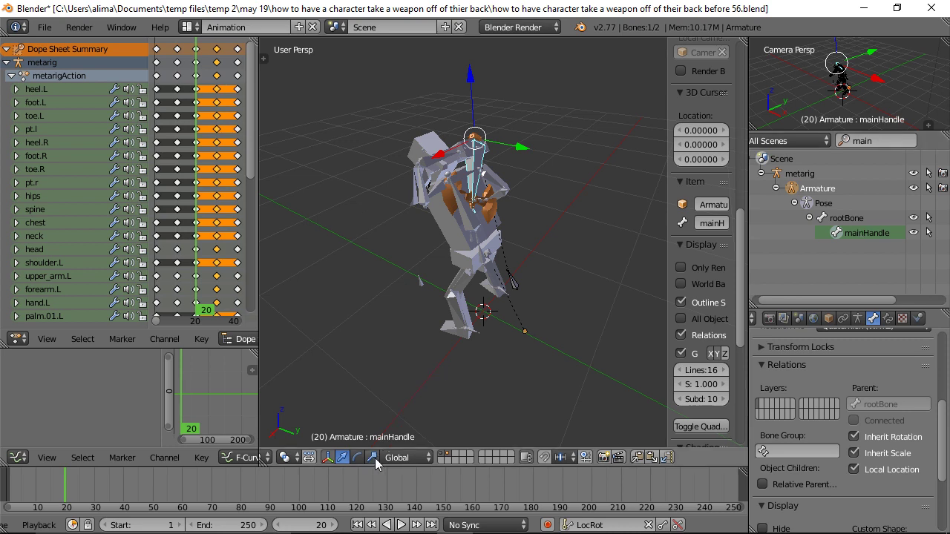
Add a Child Of bone constraint to mainHandle and save the file
scroll(375, 458, up, 5)
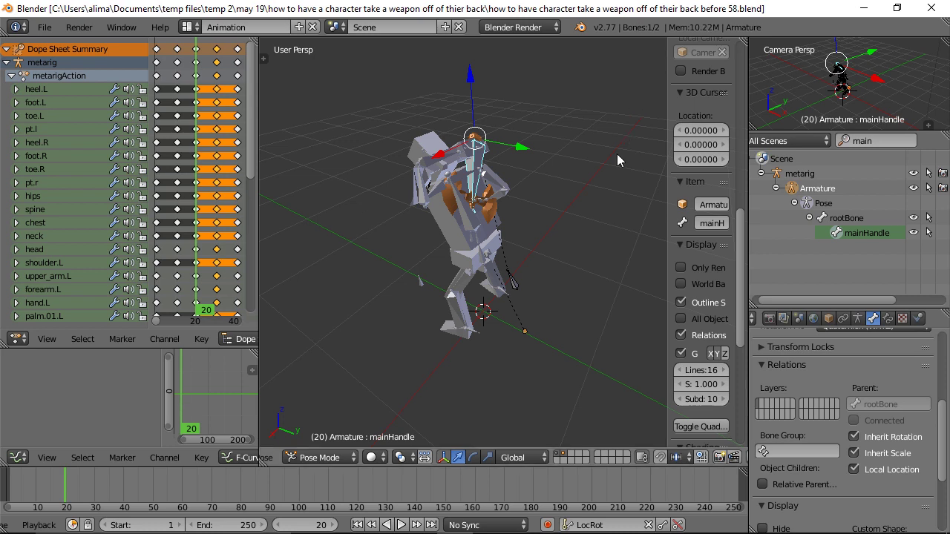
click(889, 319)
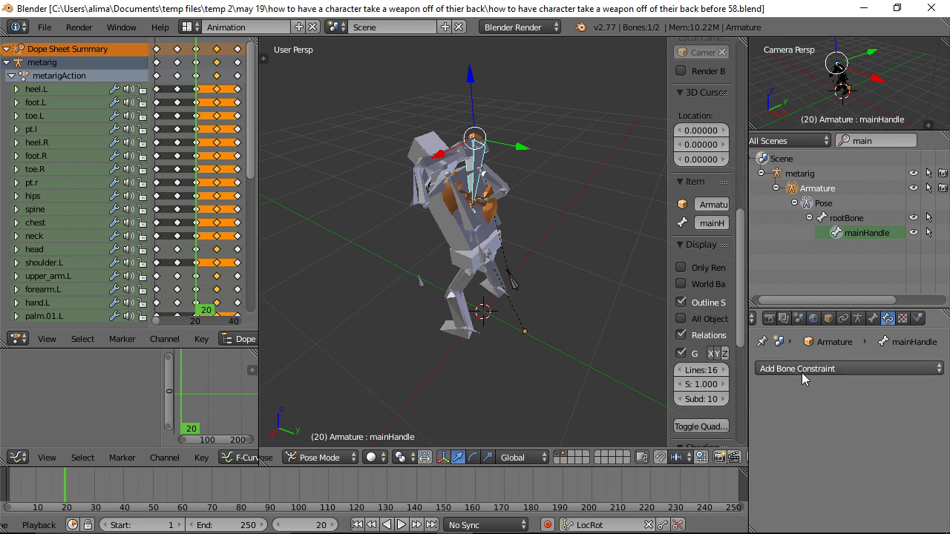
click(939, 371)
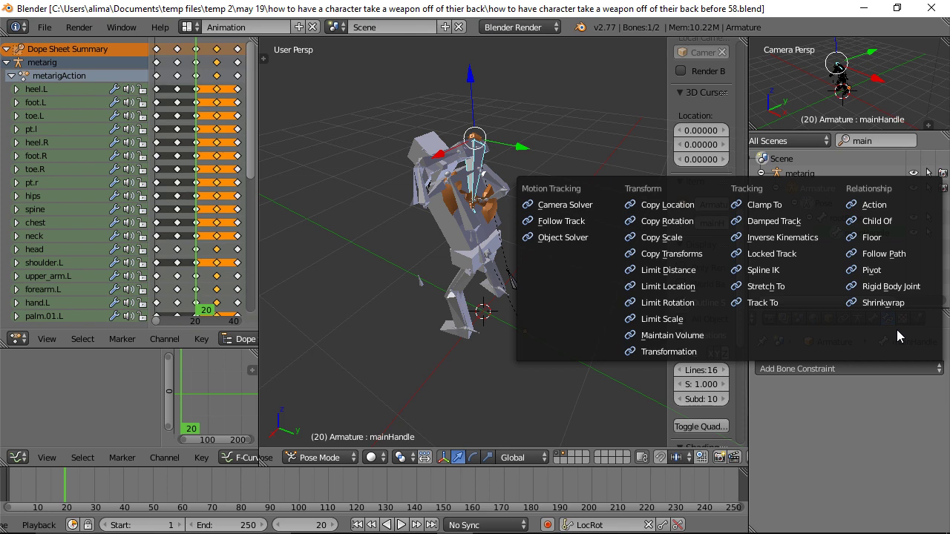
click(885, 221)
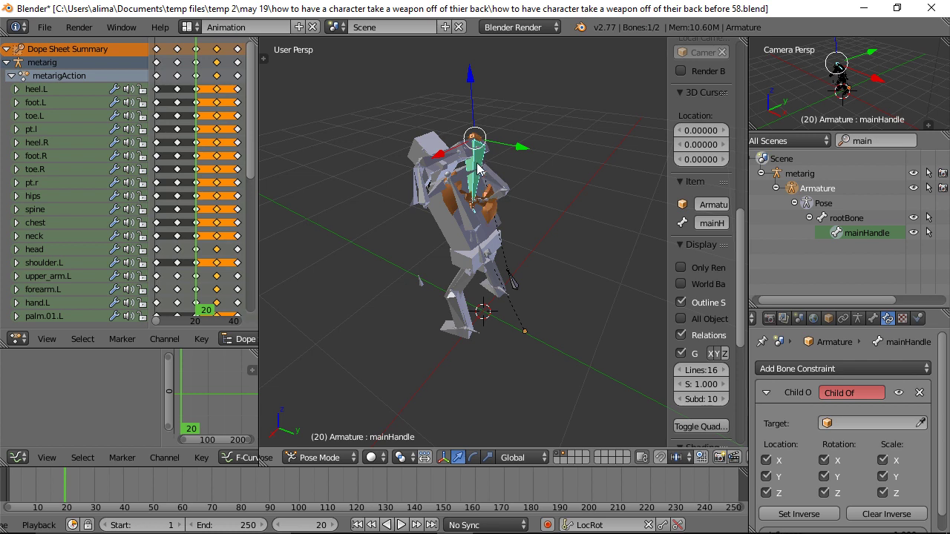
key(ctrl+s)
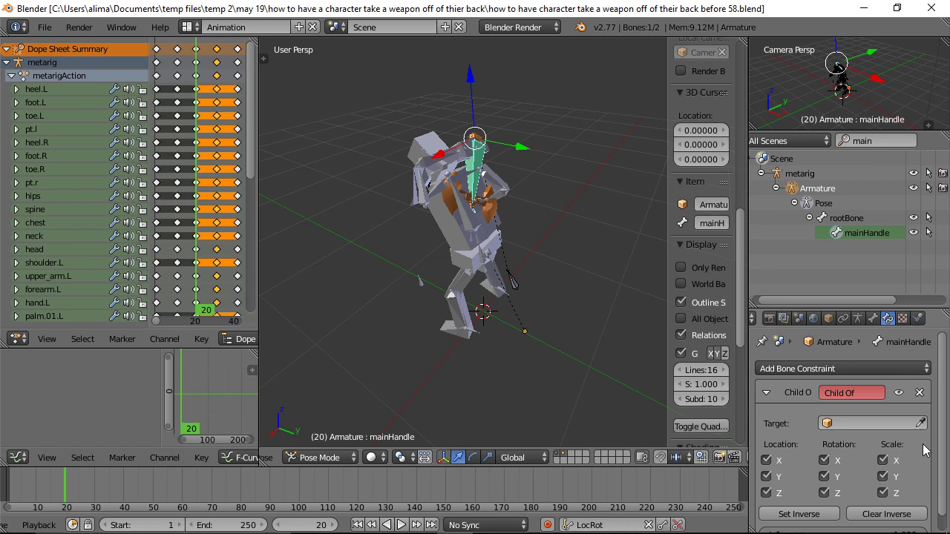
Set the Child Of constraint's target to metarig and its bone to hand.L
click(829, 424)
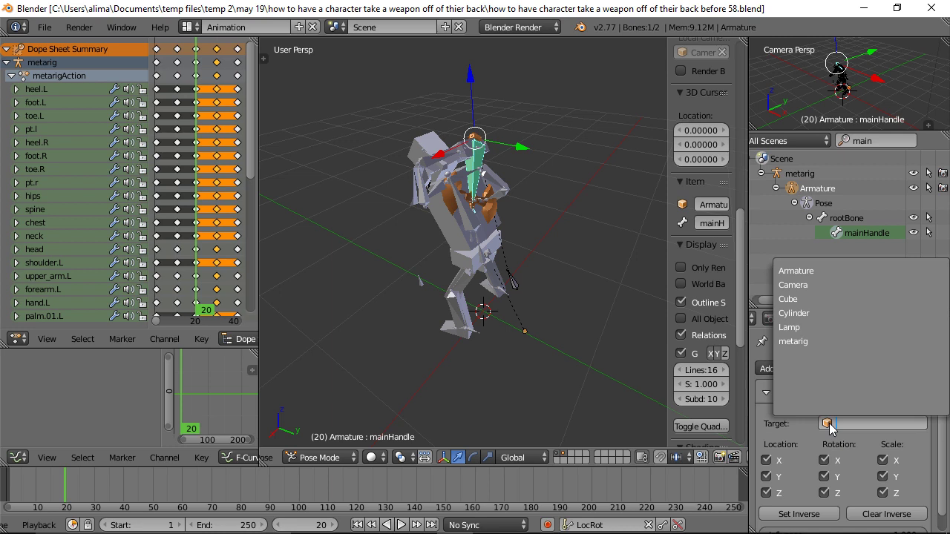
click(807, 343)
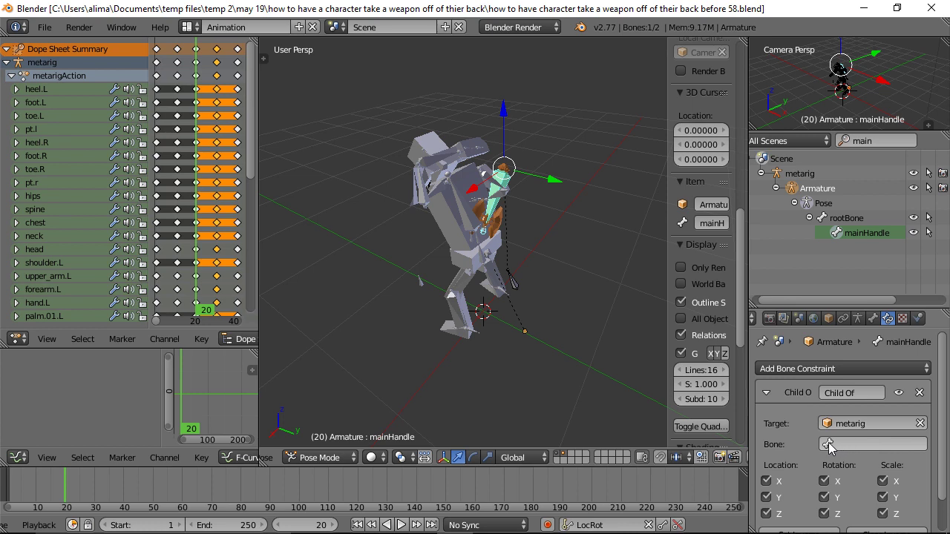
click(828, 444)
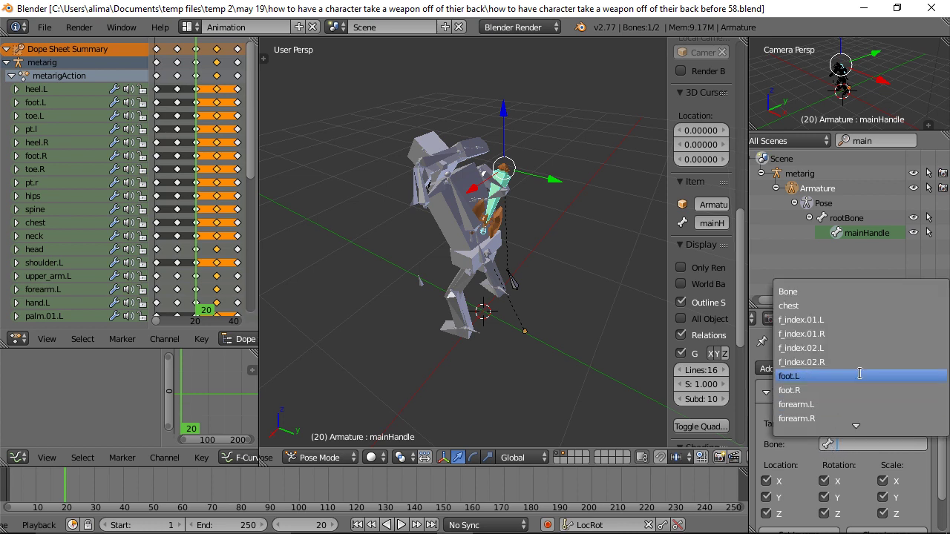
text(h)
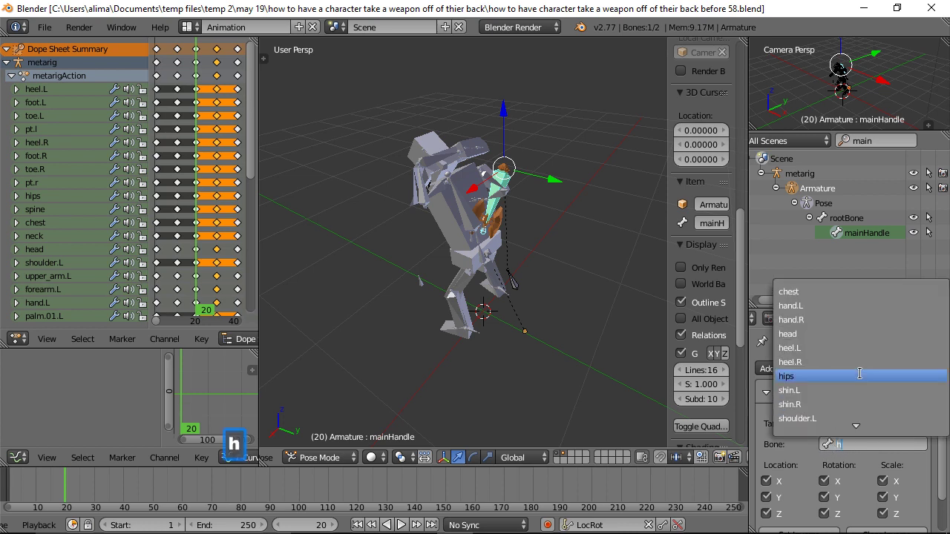
click(822, 306)
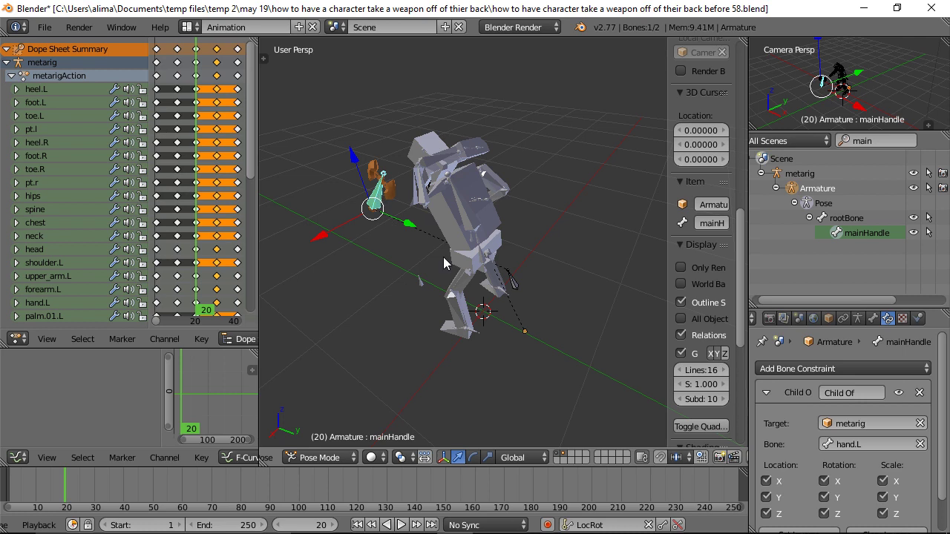
Apply Set Inverse to the Child Of constraint to return the axe to its place on the character's back
scroll(944, 352, down, 2)
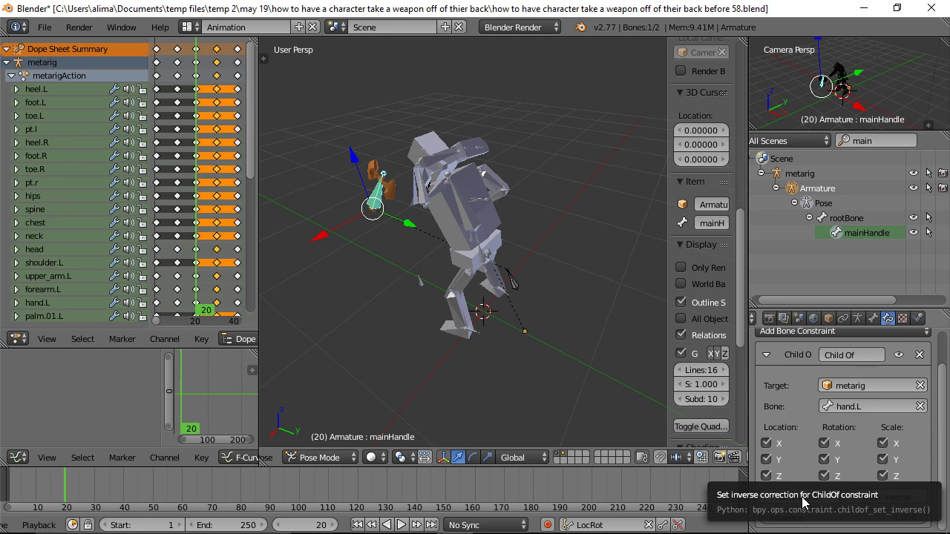
click(807, 498)
click(805, 499)
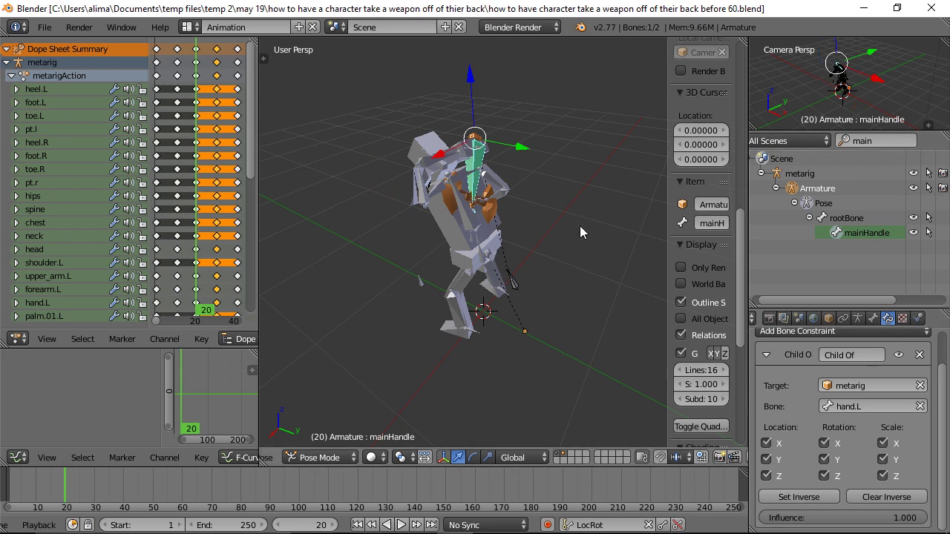
Select all bones of metarig and scrub and play the animation to check how the axe follows the left hand
middle_drag(373, 235, 526, 210)
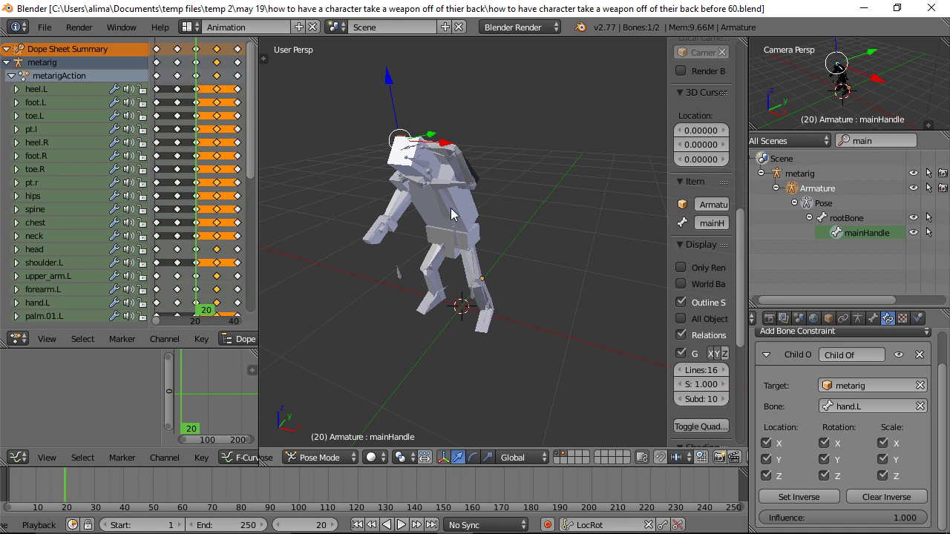
right_click(451, 209)
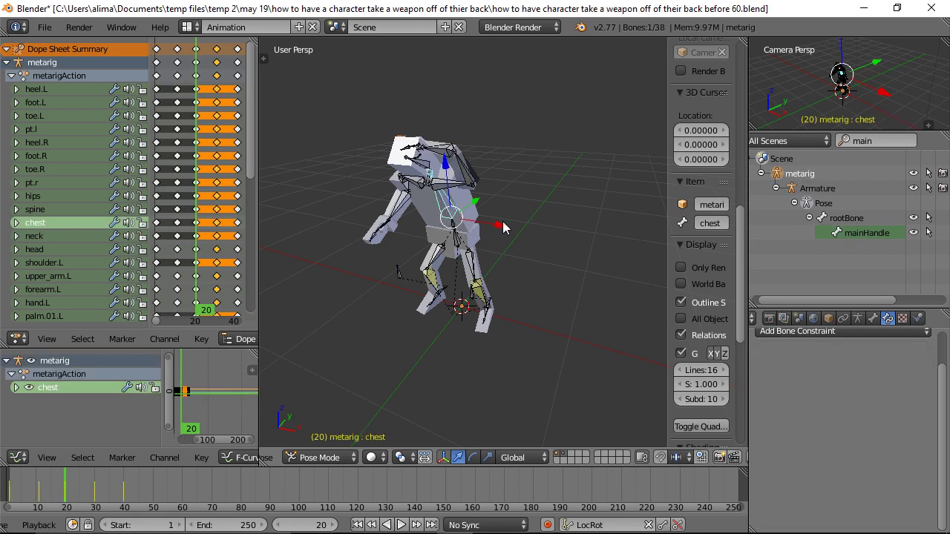
key(a)
key(a)
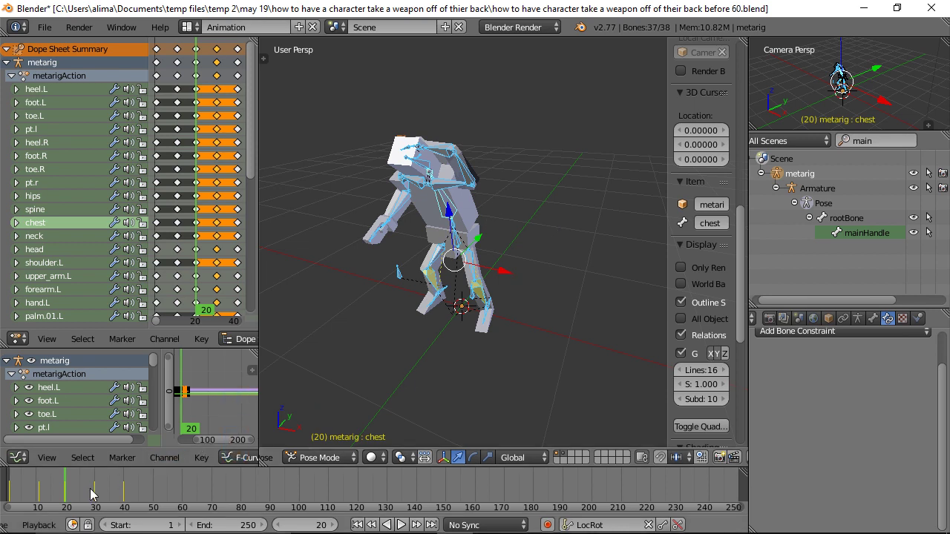
drag(64, 503, 132, 505)
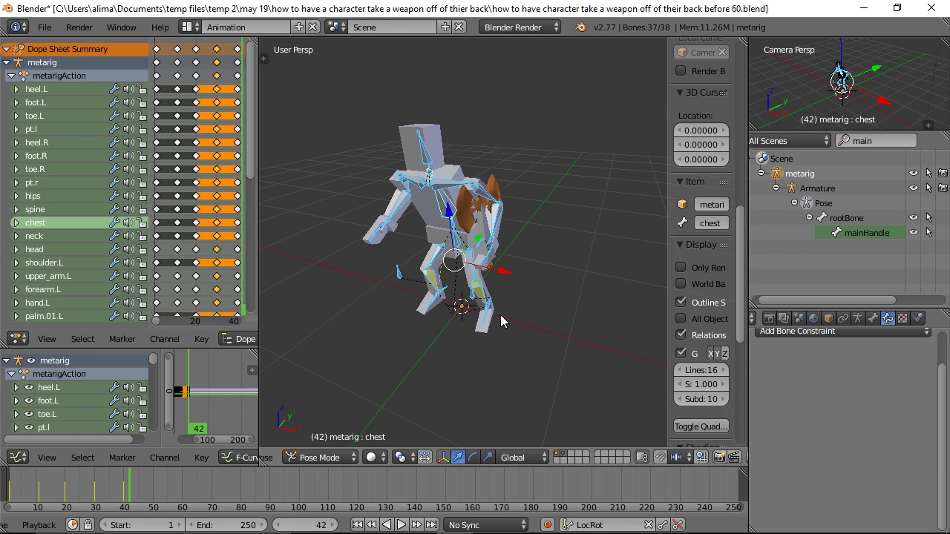
drag(98, 488, 12, 490)
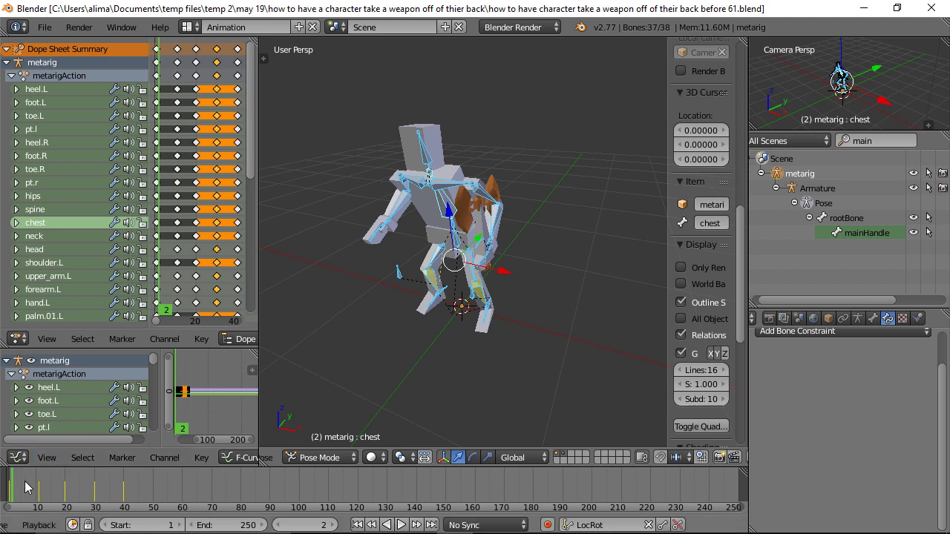
key(alt+a)
At frame 20, select the mainHandle bone and keyframe its Child Of constraint's influence at 1.000
click(65, 494)
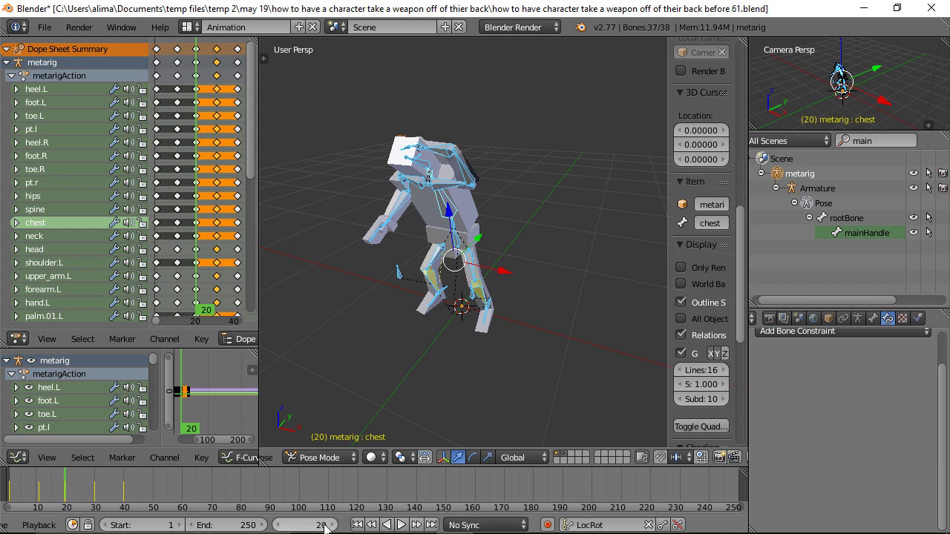
middle_drag(594, 199, 402, 227)
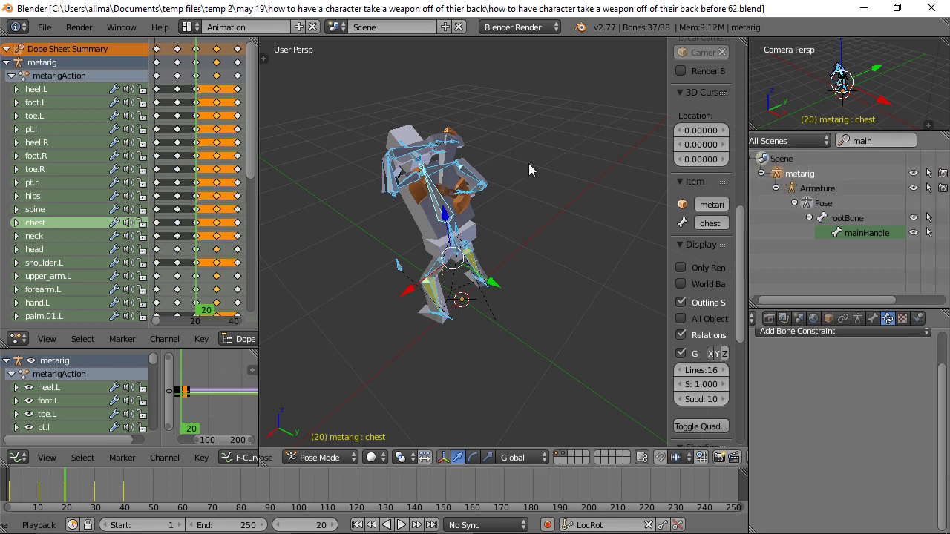
click(446, 187)
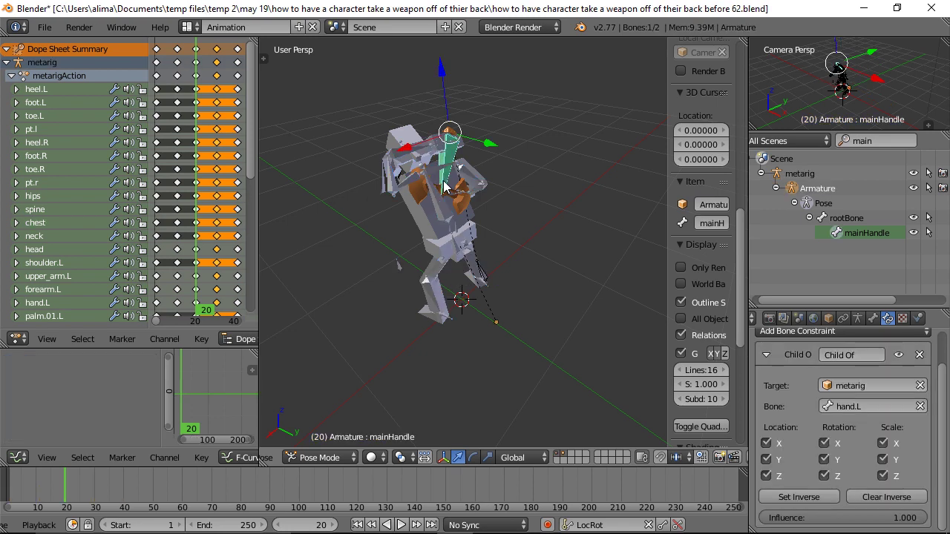
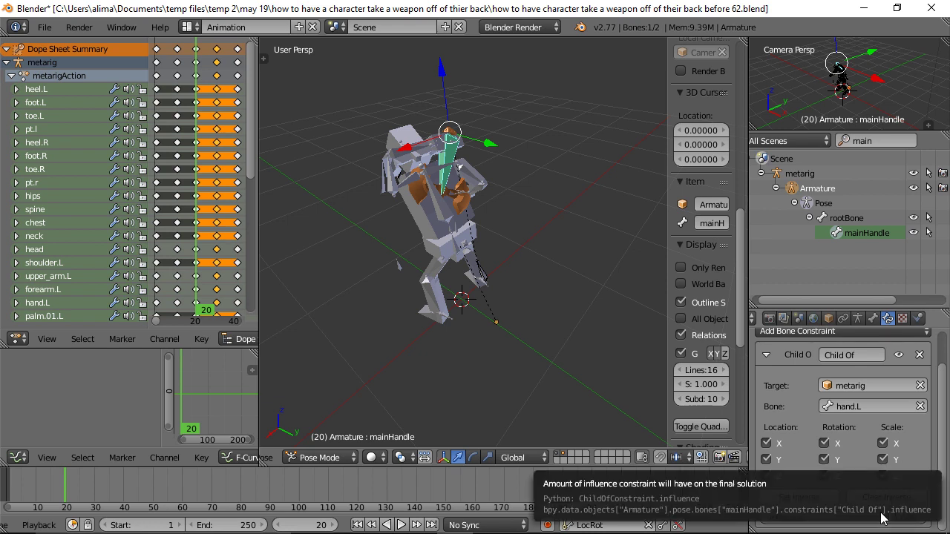
key(i)
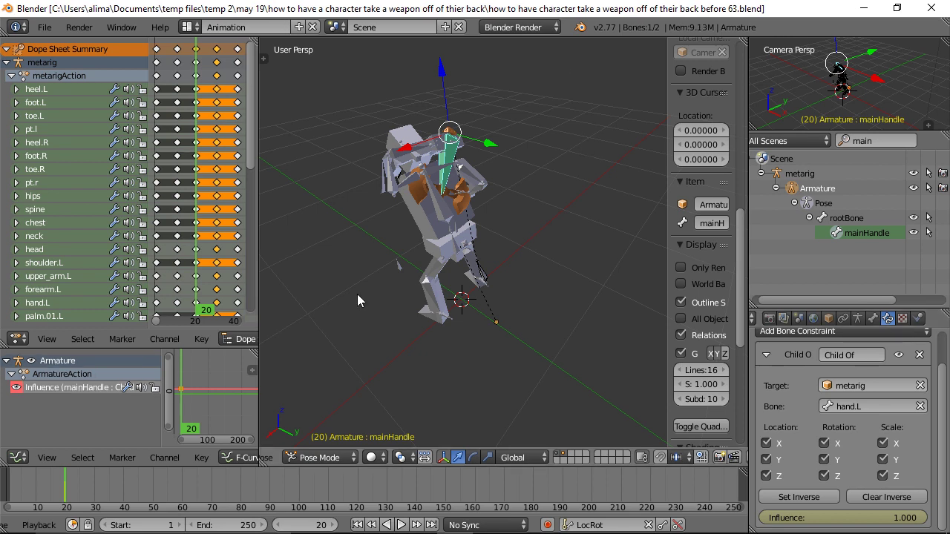
At frame 19, set the Child Of constraint's influence to 0.000, keyframe it and save the file
click(280, 524)
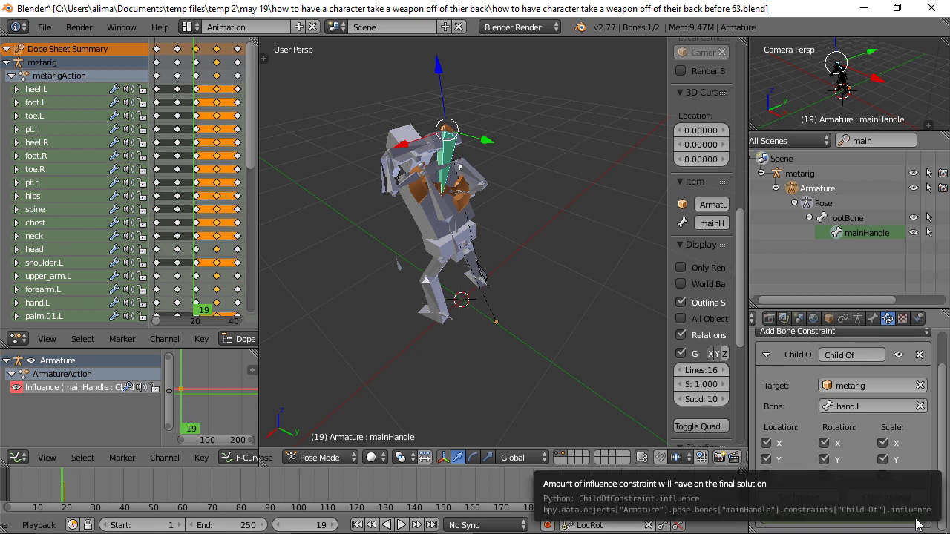
drag(916, 519, 774, 520)
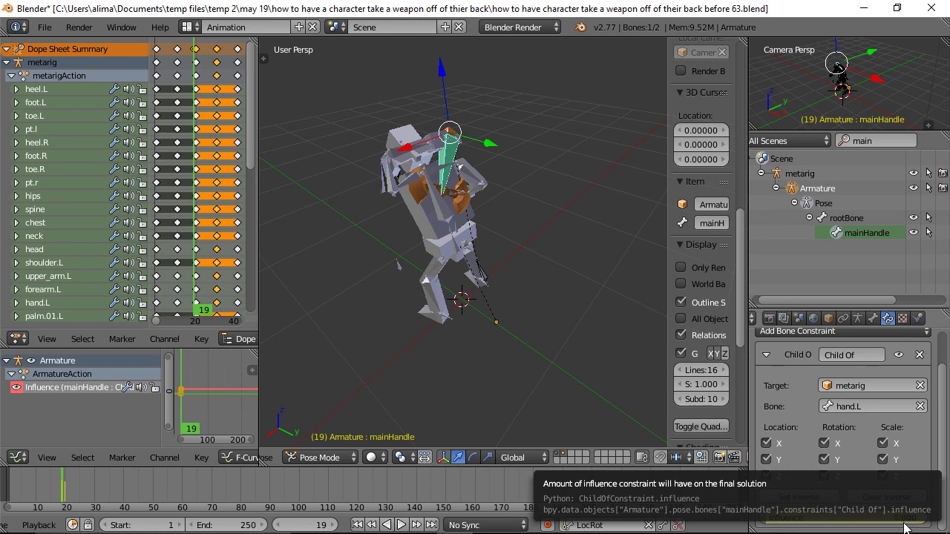
key(ctrl+s)
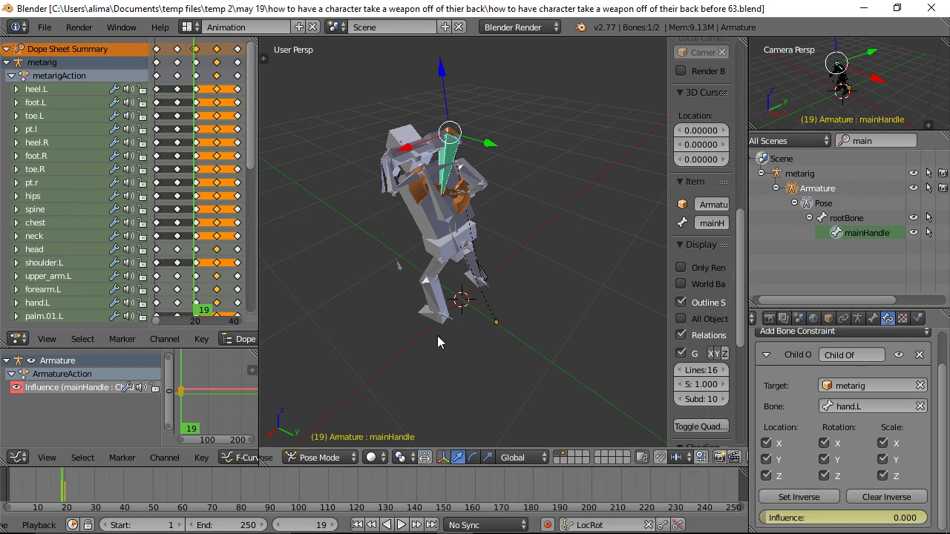
Select metarig's chest bone and review the grab animation from frame 1 while viewing the character from the front
middle_drag(327, 322, 558, 289)
middle_drag(625, 248, 562, 263)
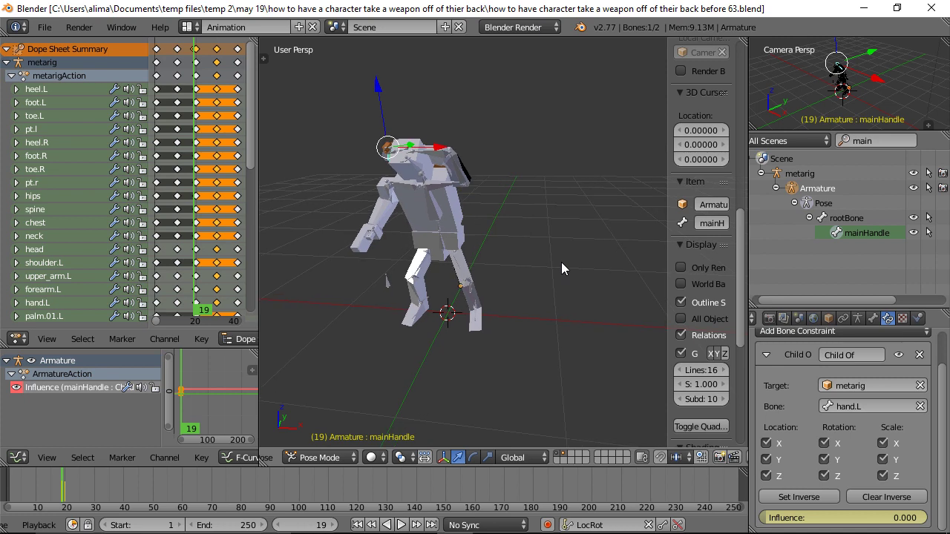
right_click(434, 208)
click(356, 525)
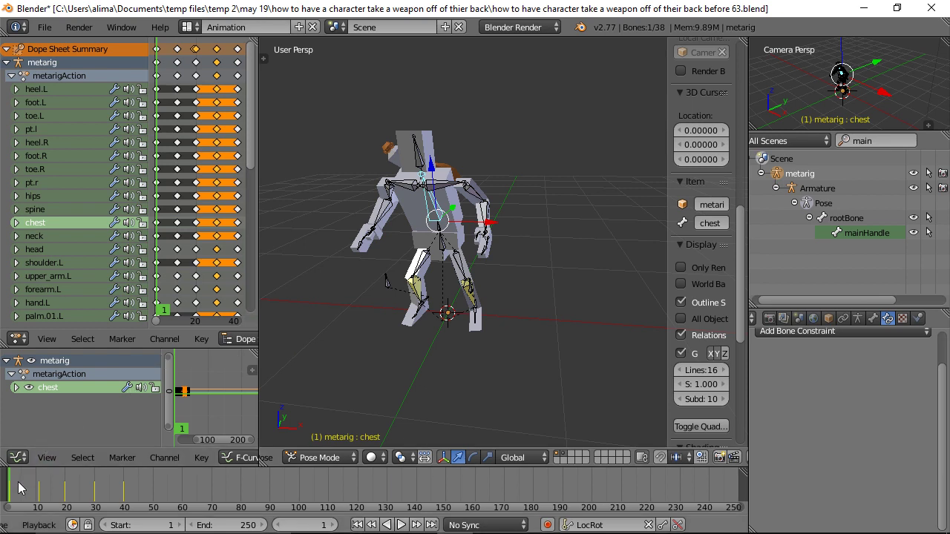
key(alt+a)
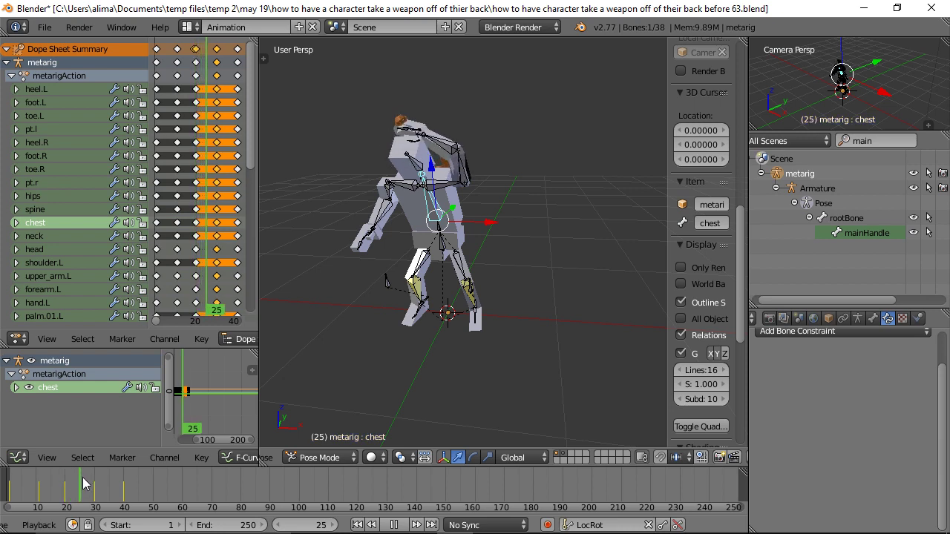
drag(82, 477, 141, 484)
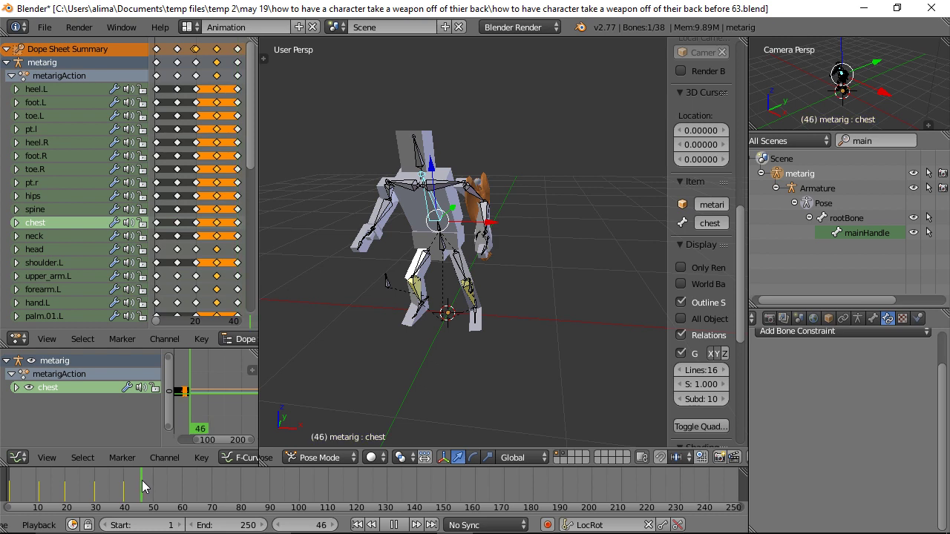
Set the animation's end frame to 60, save the file and play the range from frame 1
drag(142, 480, 183, 482)
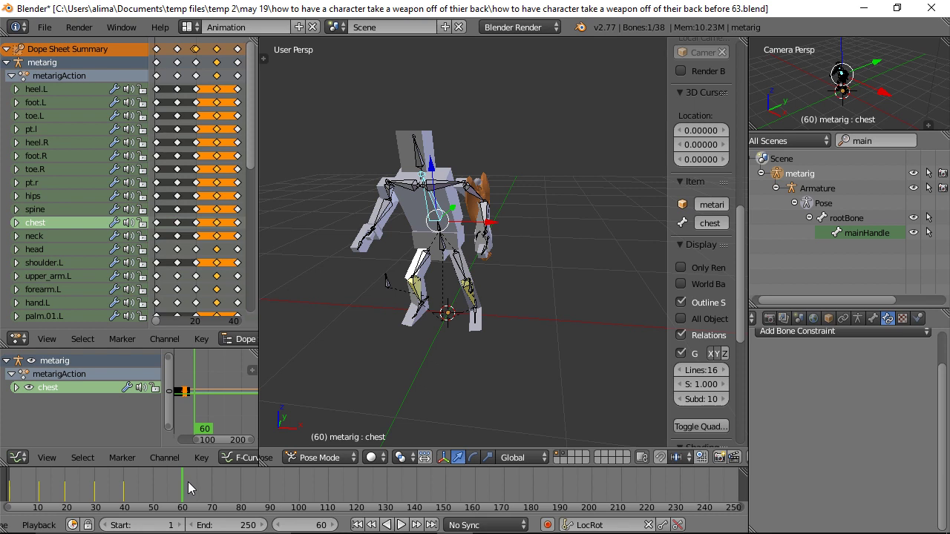
key(e)
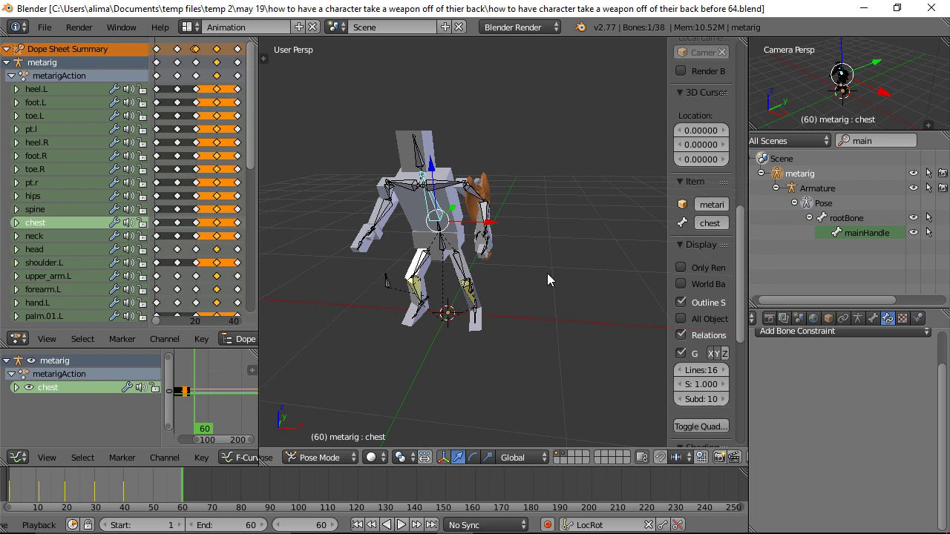
click(357, 524)
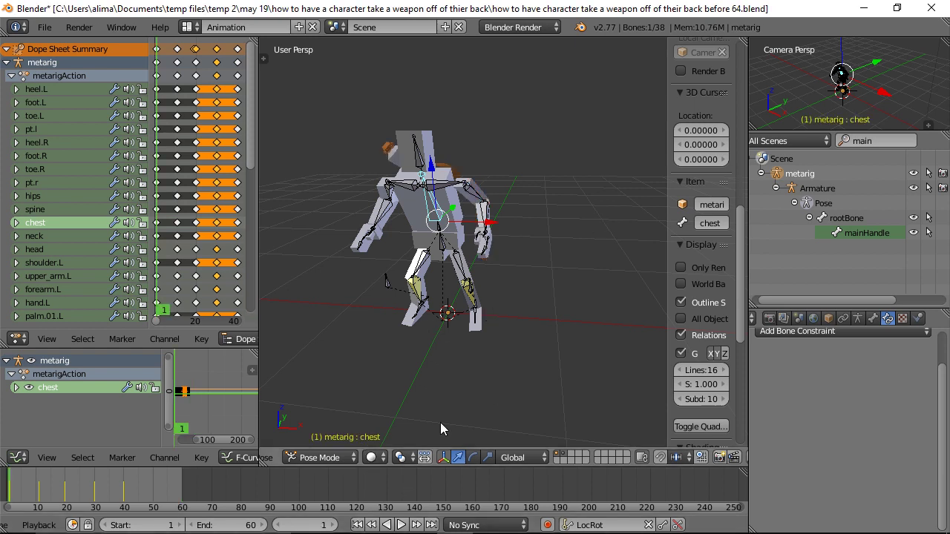
click(401, 525)
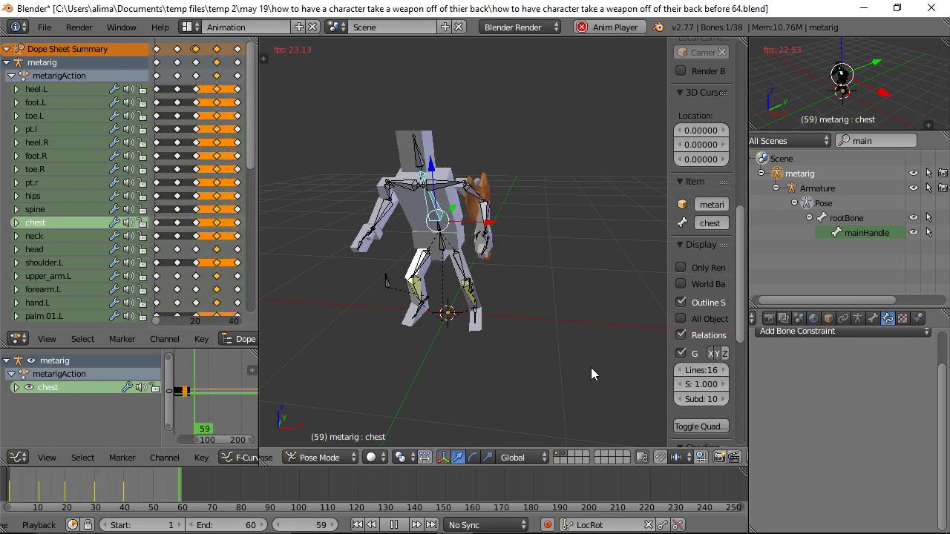
click(394, 525)
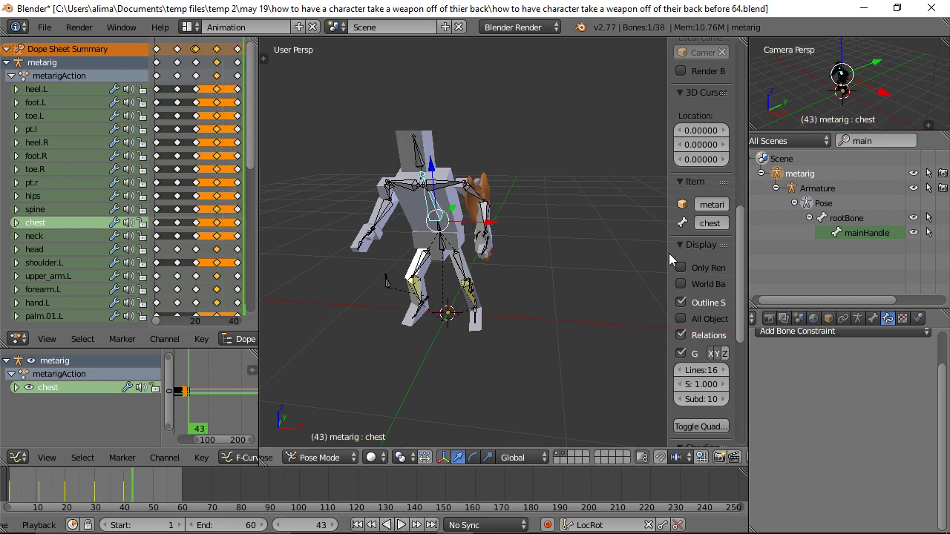
Enable Only Render display in the 3D view and save the file as version 65
drag(670, 254, 635, 274)
click(643, 268)
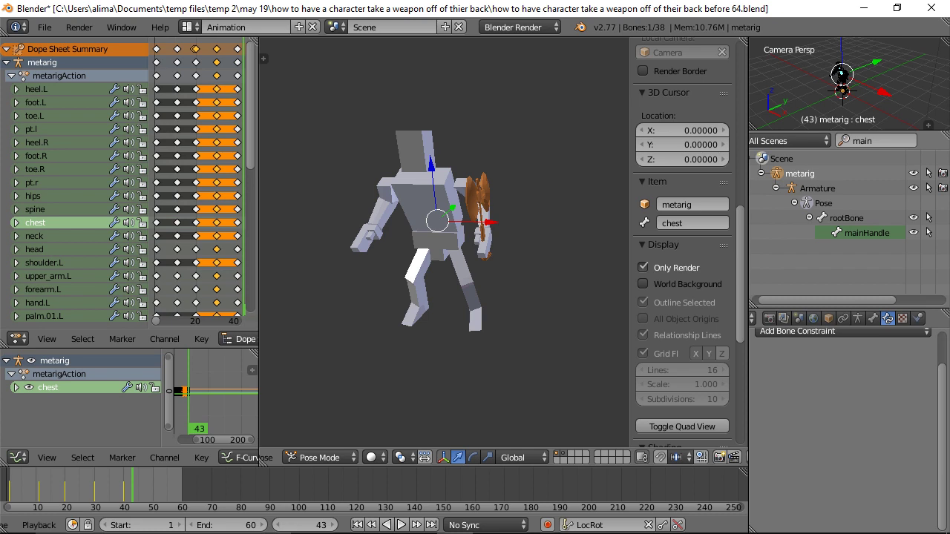
key(ctrl+alt+s)
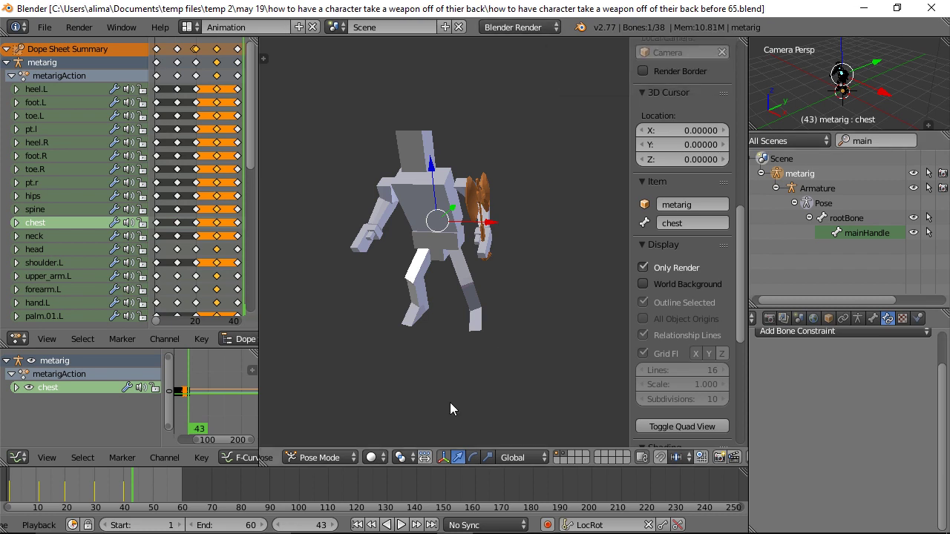
Play the animation from frame 1 without bones shown and stop at frame 22 to inspect the arm pose
click(359, 525)
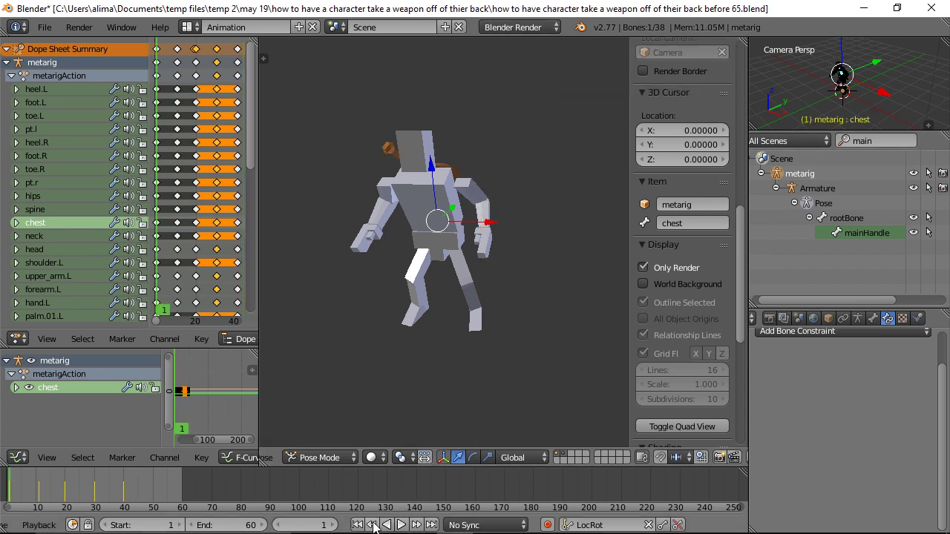
click(401, 525)
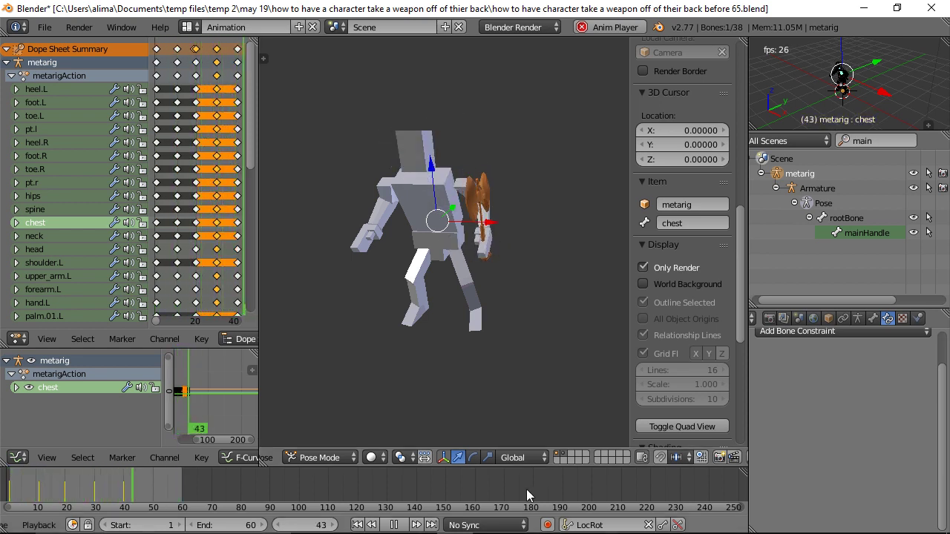
click(395, 525)
click(402, 525)
click(69, 480)
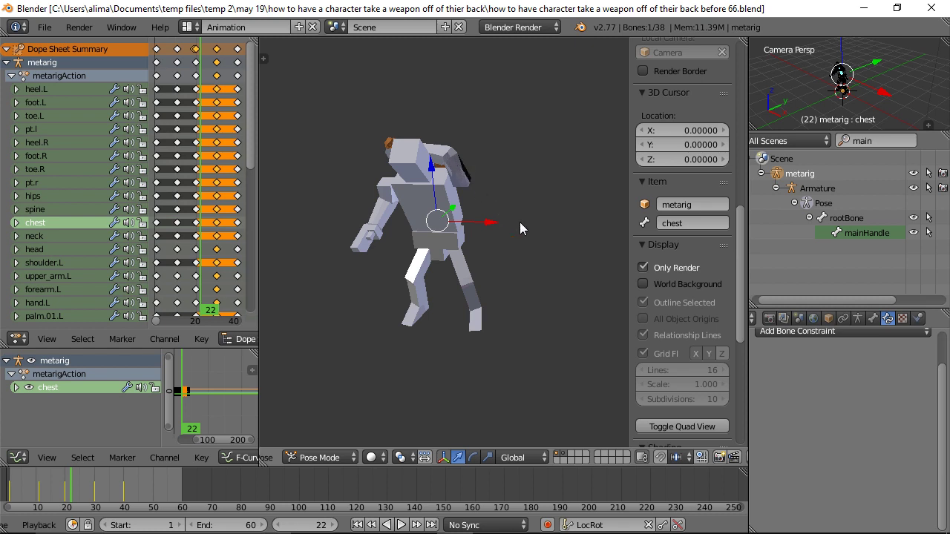
Turn off Only Render and put the character's Cube mesh in Weight Paint mode with the upper_arm.L bone selected
click(644, 268)
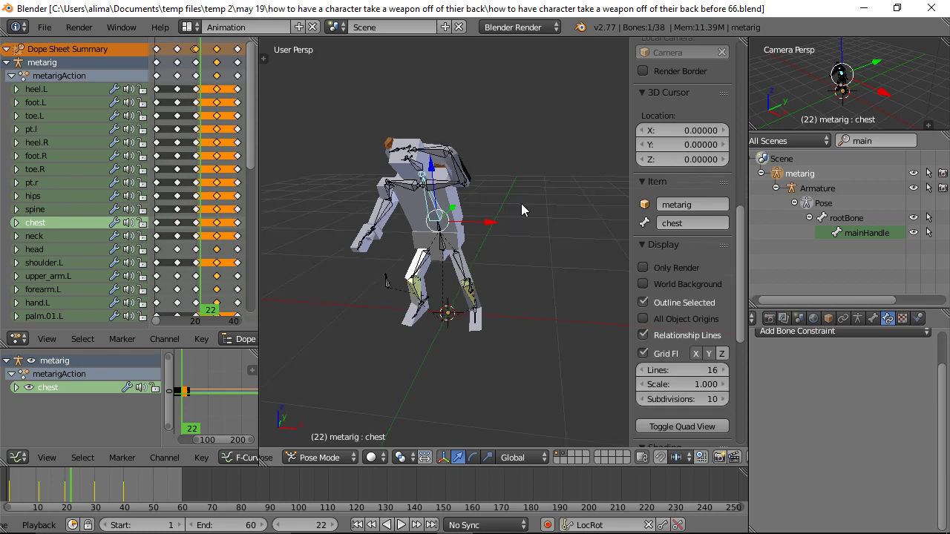
right_click(456, 170)
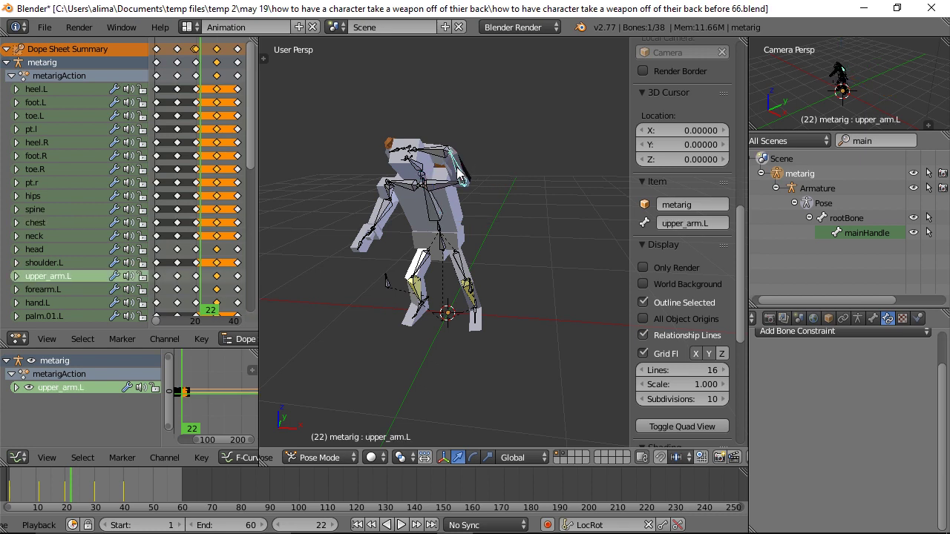
right_click(458, 209)
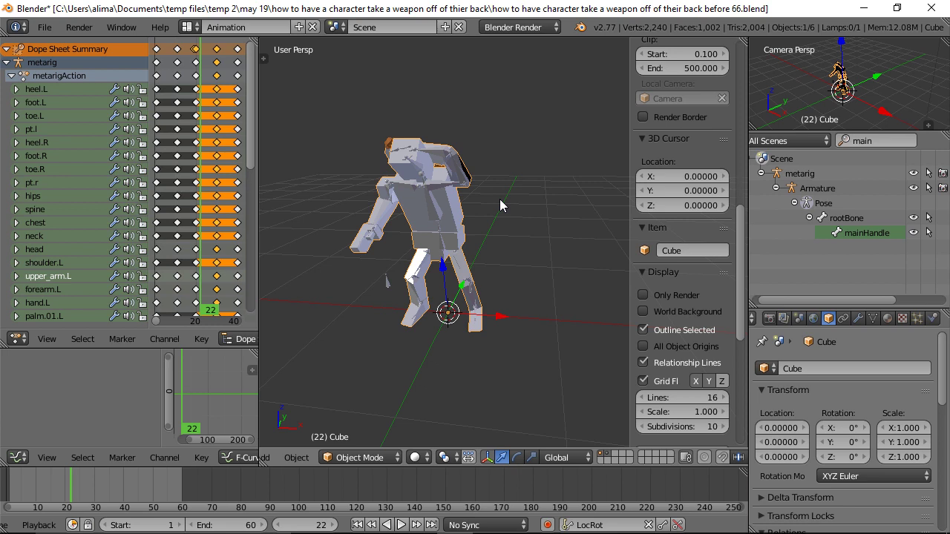
key(ctrl)
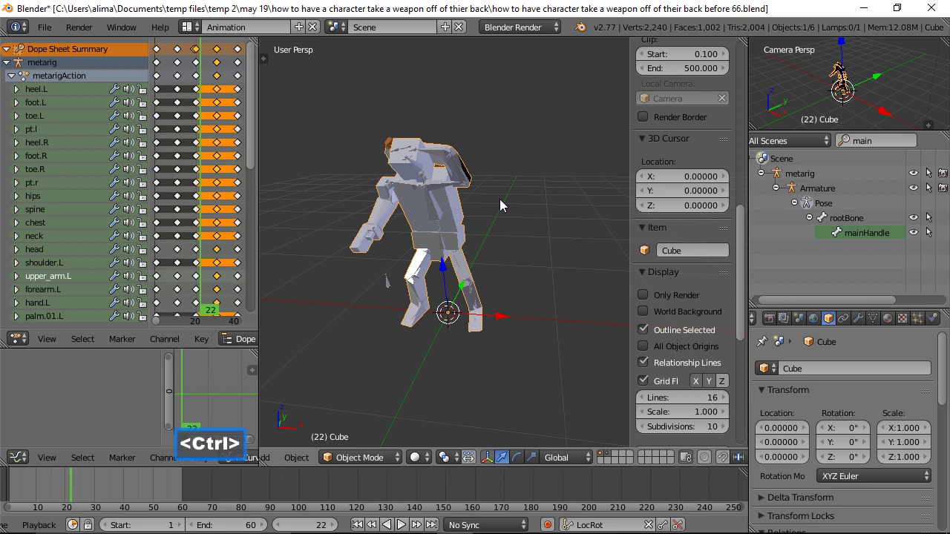
key(ctrl+Tab)
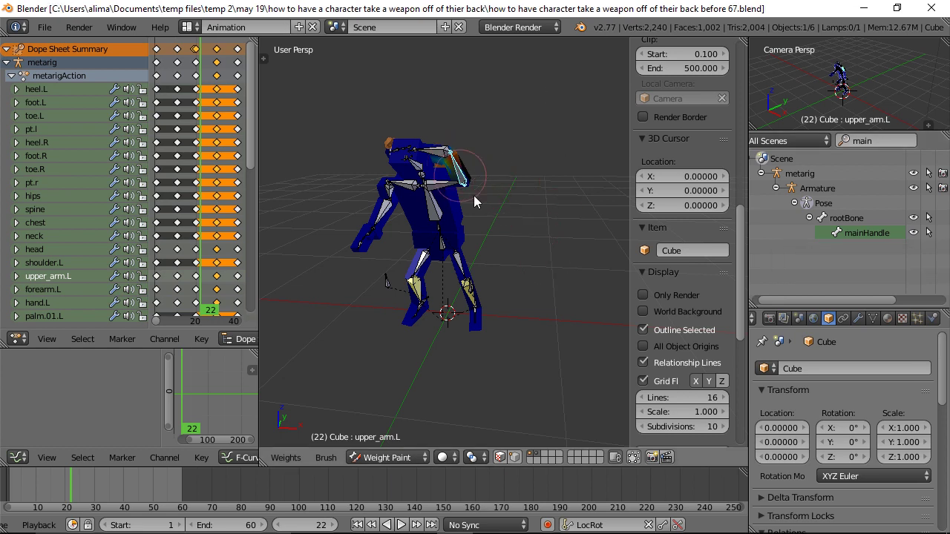
Switch the Cube mesh to Edit Mode and enable its Armature modifier's Edit Mode and cage display
click(420, 458)
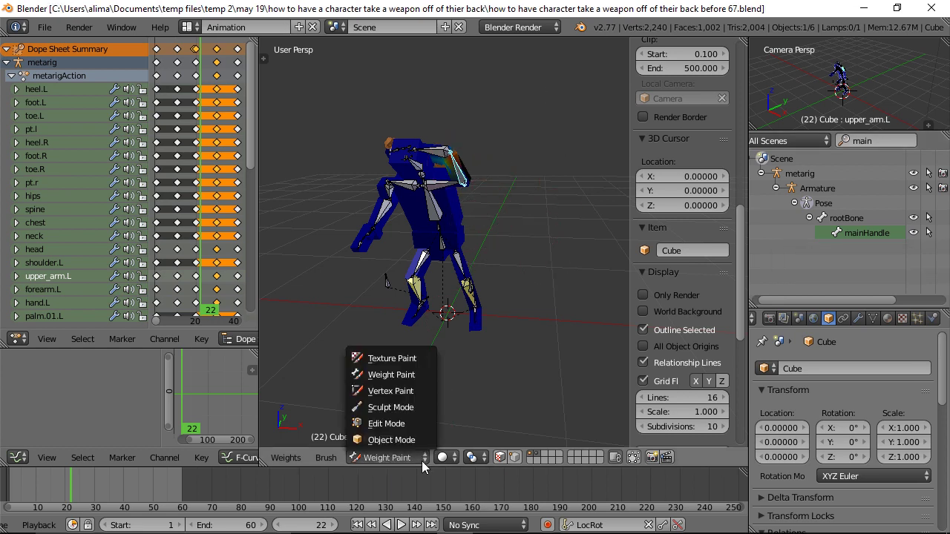
click(405, 426)
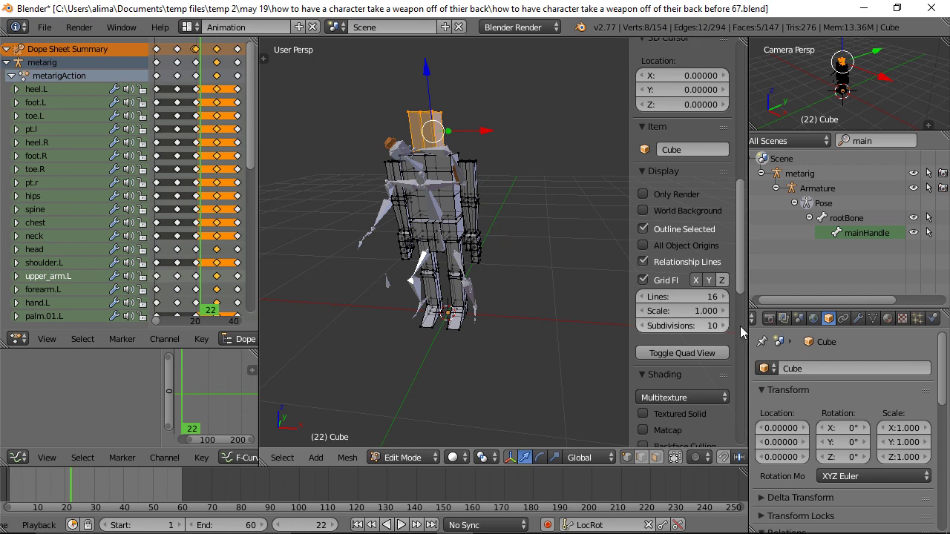
click(858, 318)
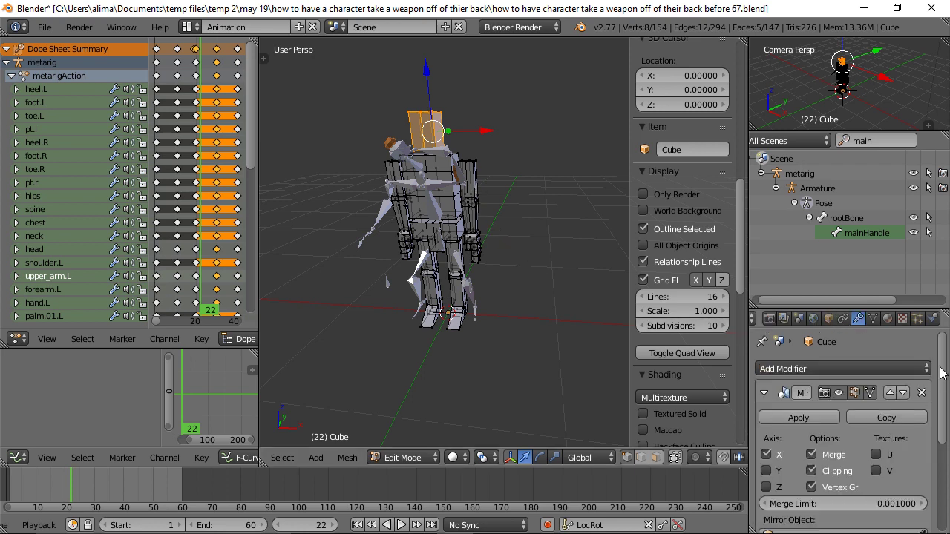
drag(944, 362, 945, 439)
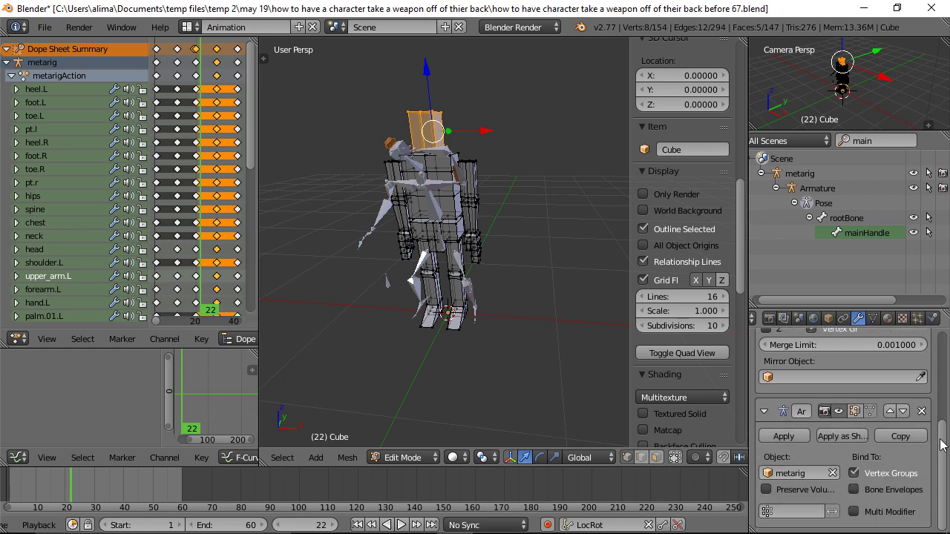
click(854, 412)
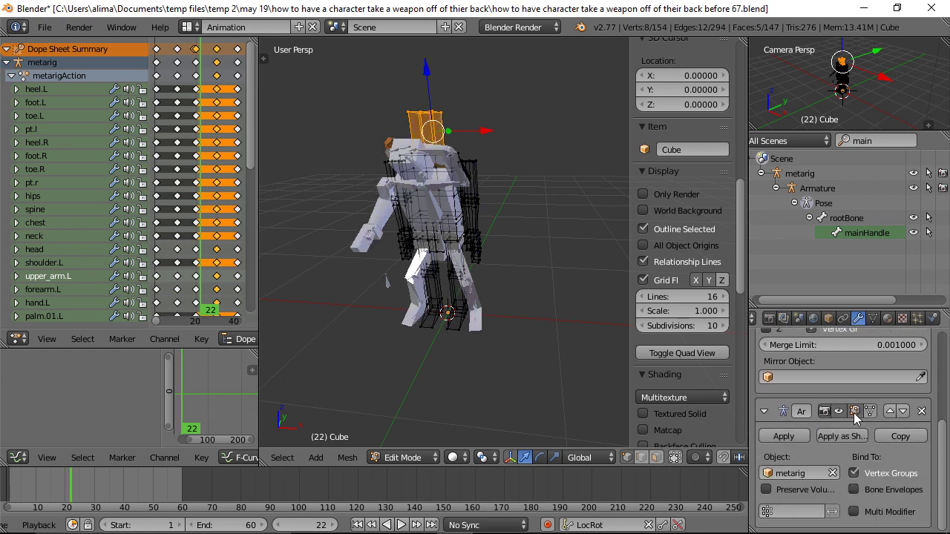
click(870, 412)
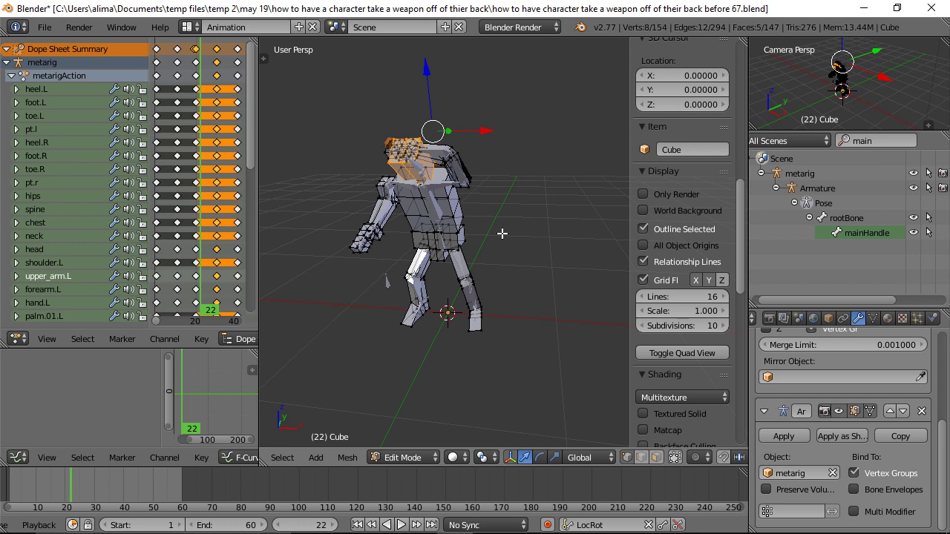
Limit selection to visible geometry, clear the mesh selection and bring up the Cube's vertex groups
click(675, 458)
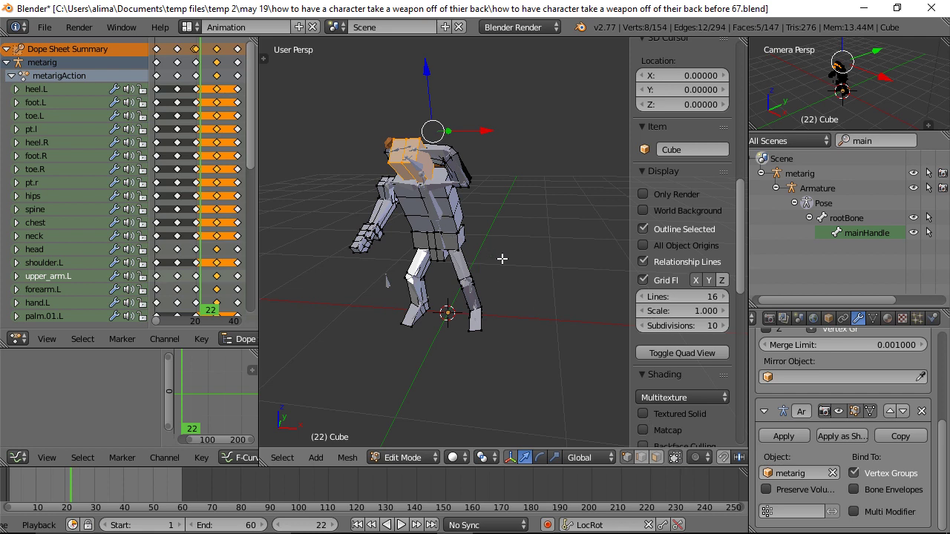
key(a)
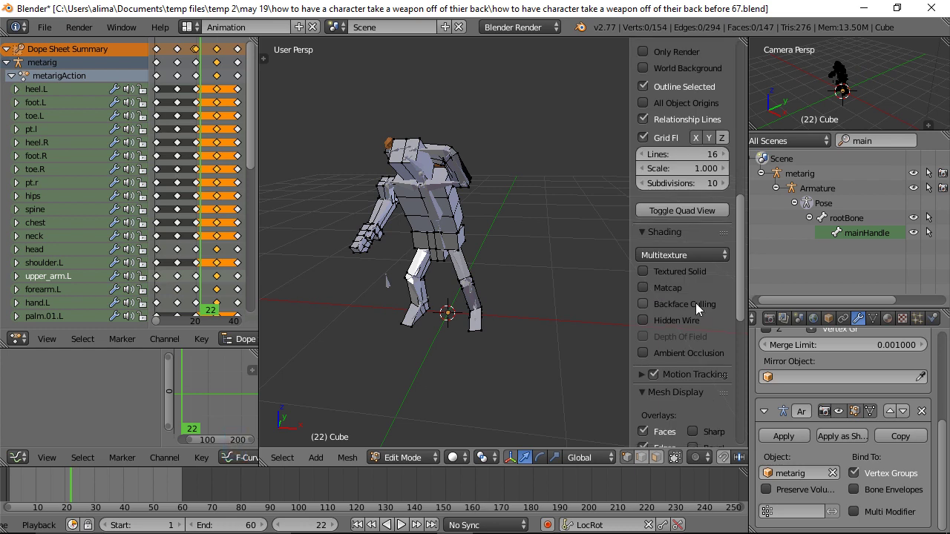
click(872, 319)
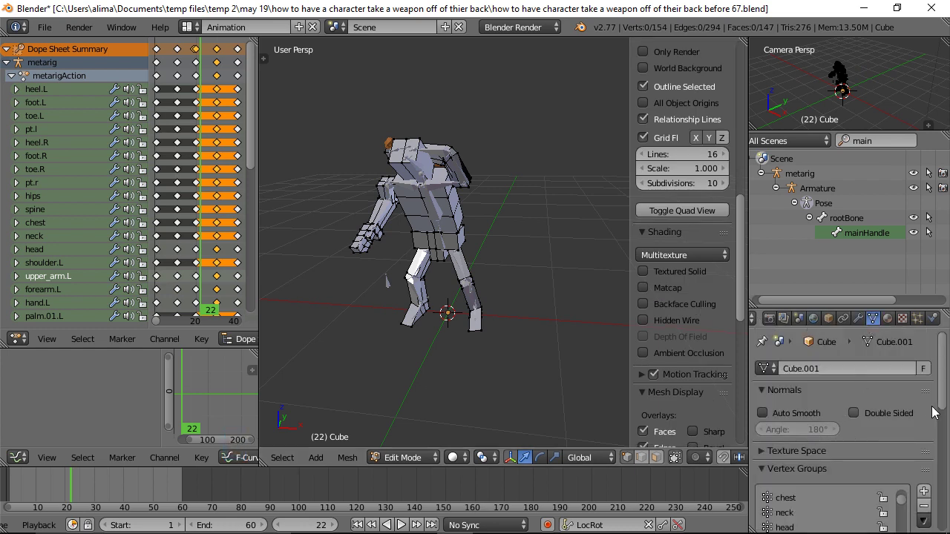
drag(942, 360, 944, 402)
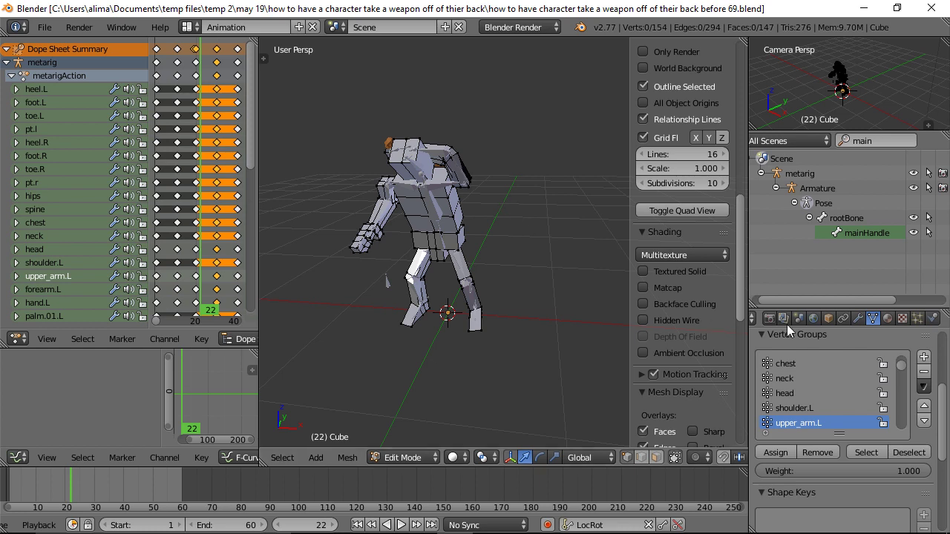
Turn off the Armature modifier's cage display so the Cube can be edited in its rest shape
click(858, 319)
scroll(876, 415, down, 4)
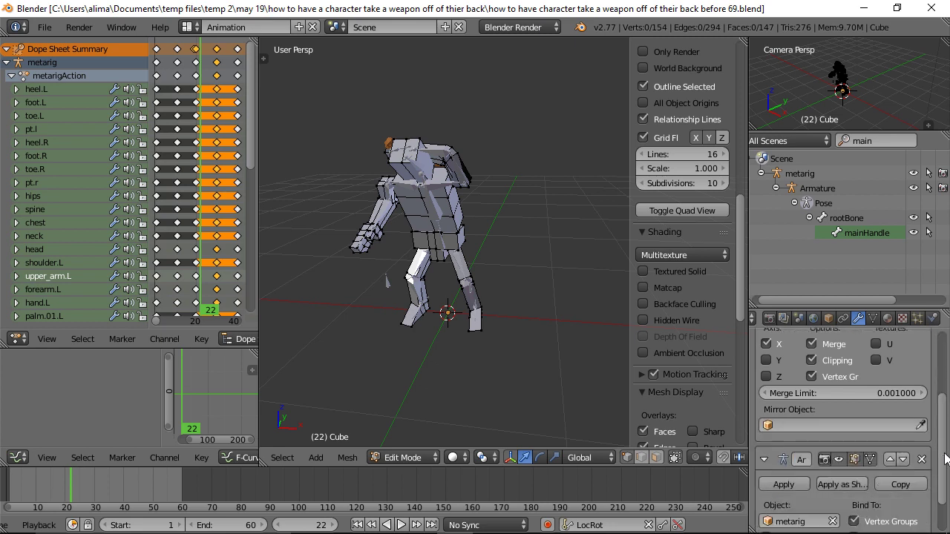
click(868, 412)
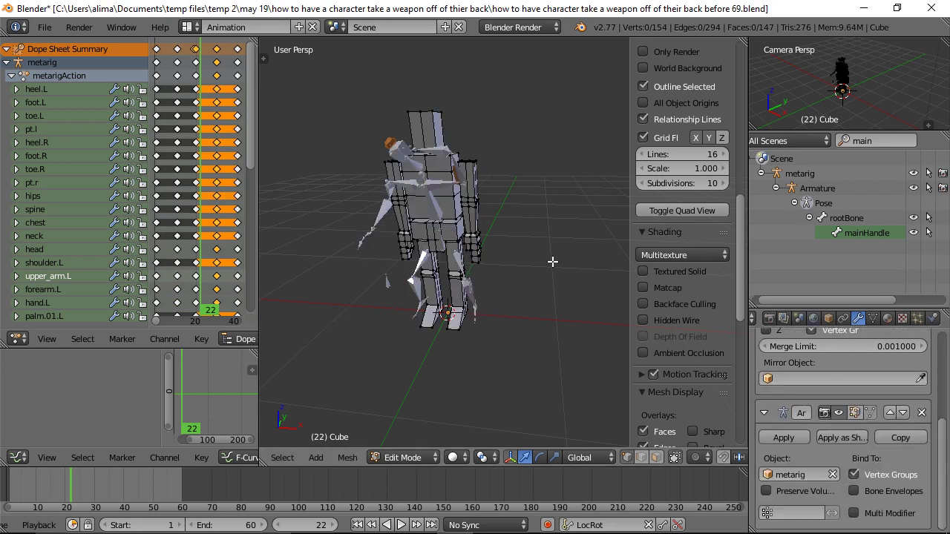
In face select mode, select the left upper arm's faces including its top faces, and save the file as version 71
click(657, 457)
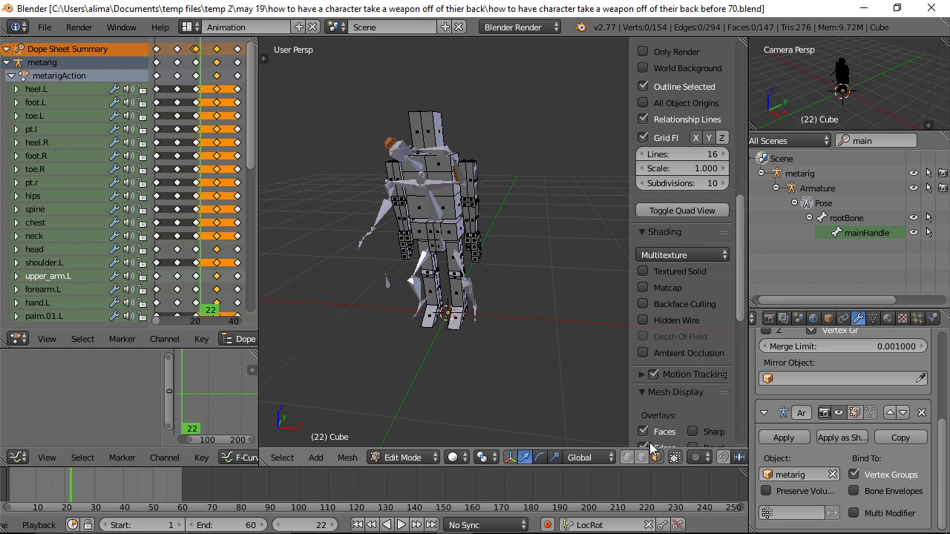
key(alt)
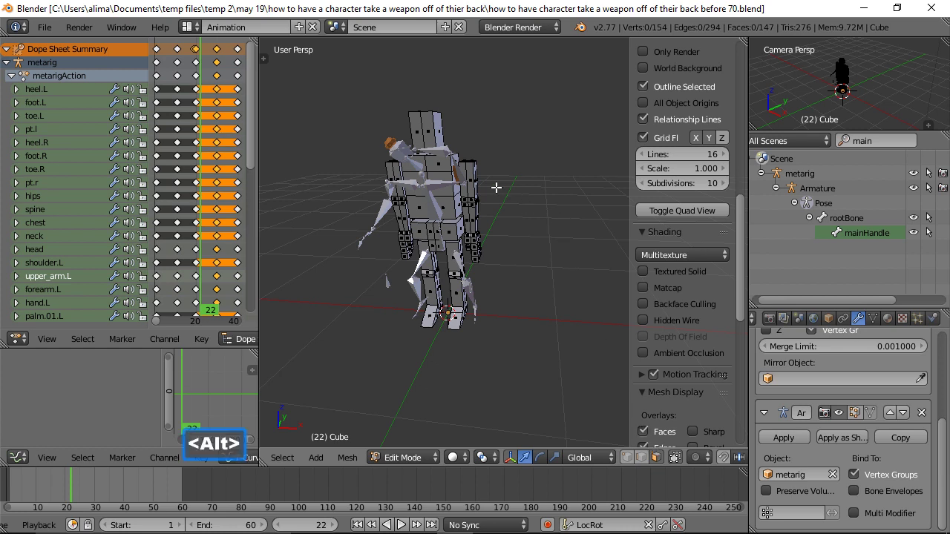
alt+right_click(472, 173)
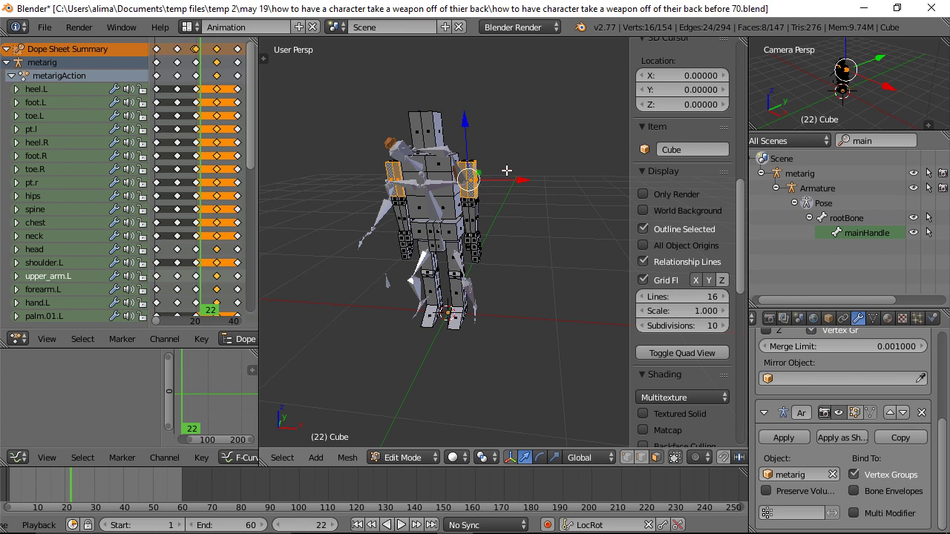
key(b)
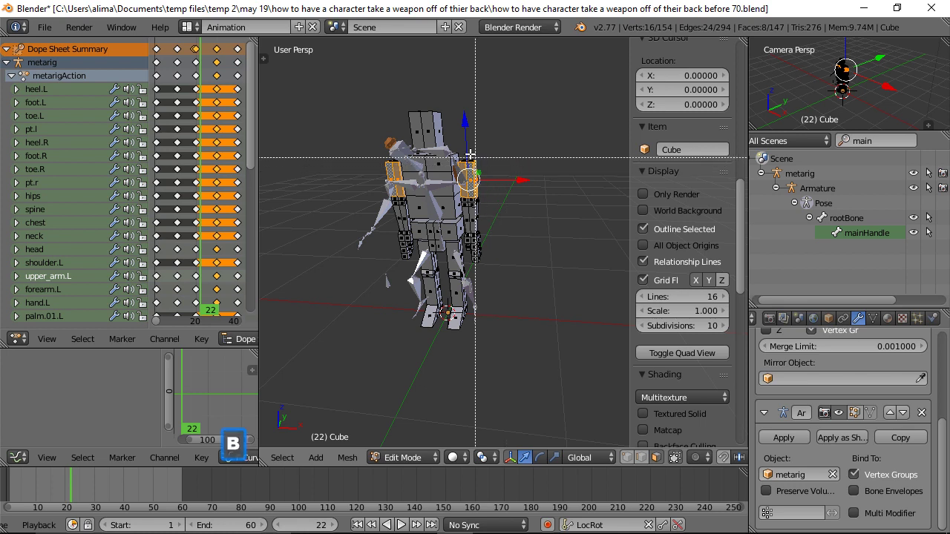
drag(448, 141, 487, 180)
key(KP_Decimal)
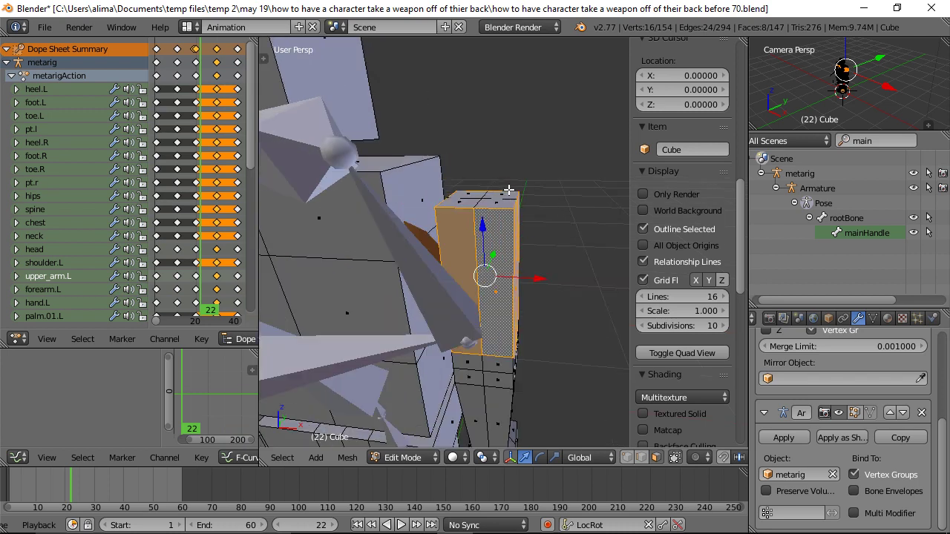
key(c)
click(473, 201)
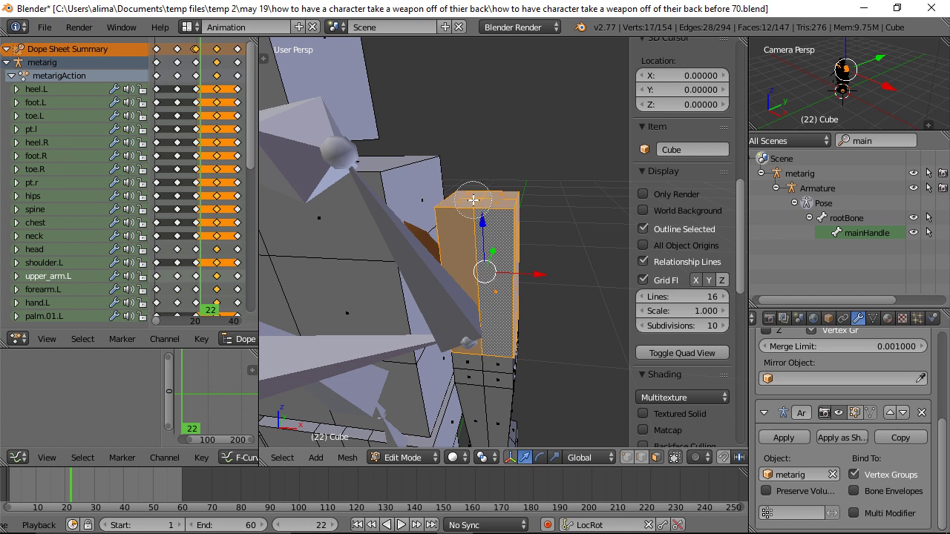
right_click(557, 196)
key(ctrl+alt+s)
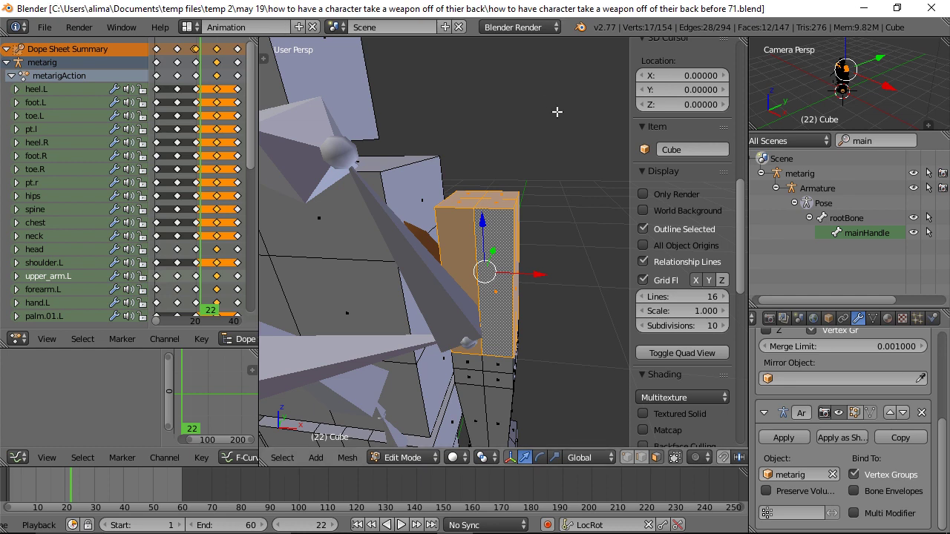
Bring the whole character into view and turn the Armature modifier's Edit Mode and cage display back on
key(ctrl)
ctrl+middle_drag(557, 122, 579, 397)
shift+middle_drag(579, 352, 579, 291)
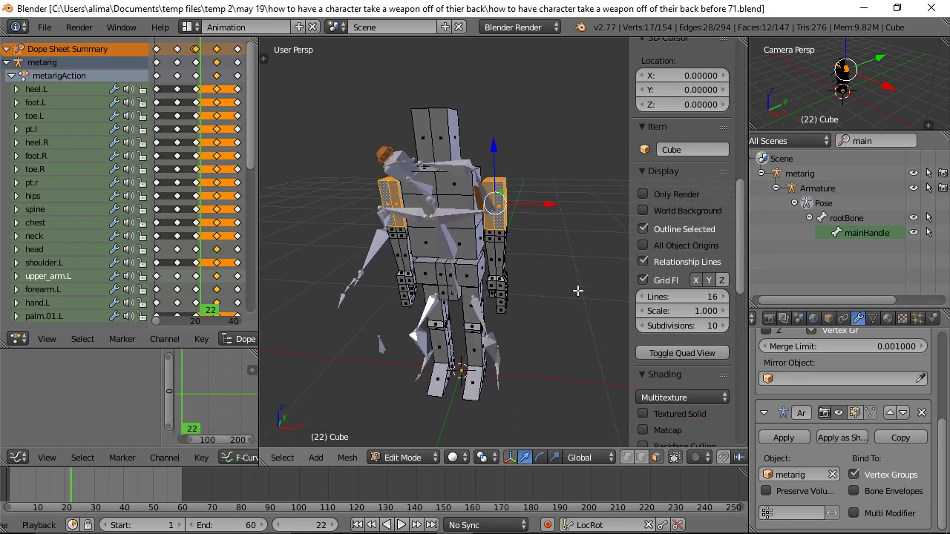
click(852, 413)
click(870, 413)
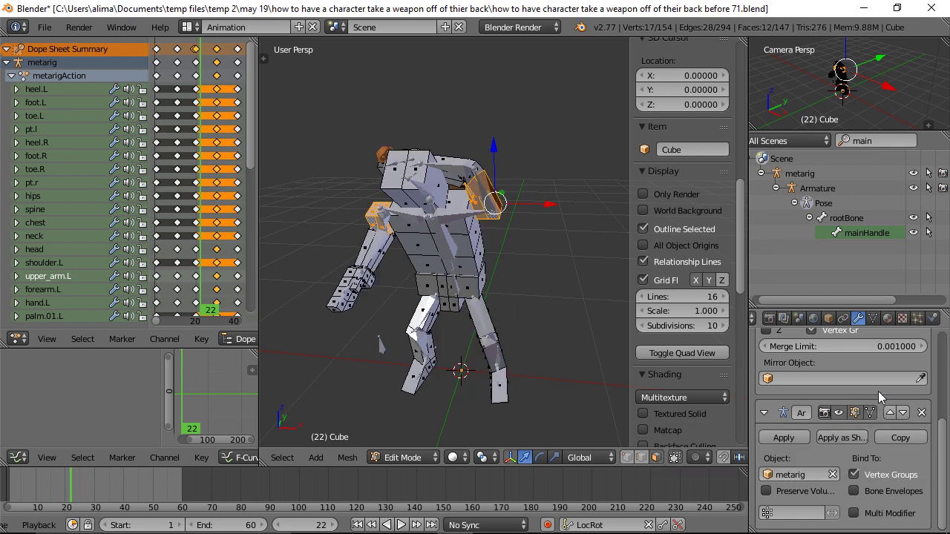
Assign the selected upper-arm faces to the upper_arm.L vertex group with weight 1.000 and save as version 72
click(872, 319)
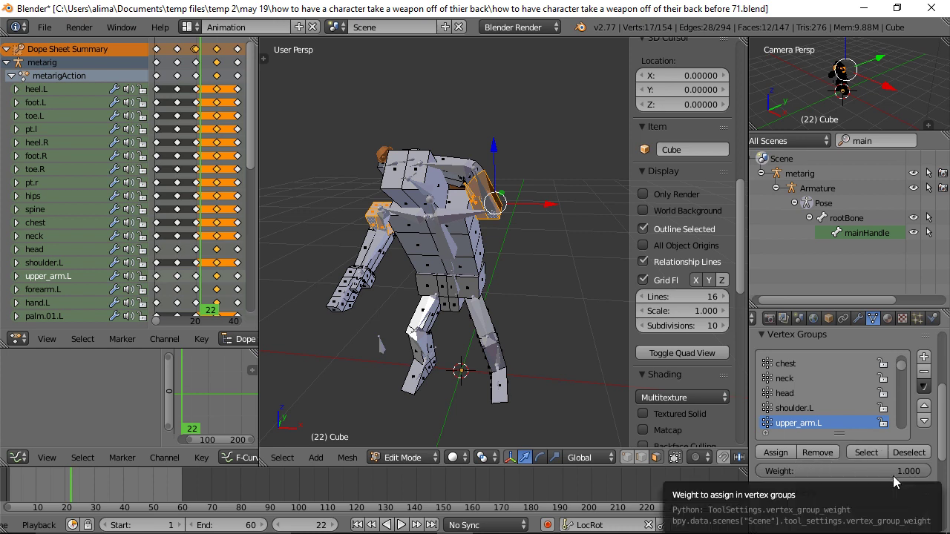
click(783, 455)
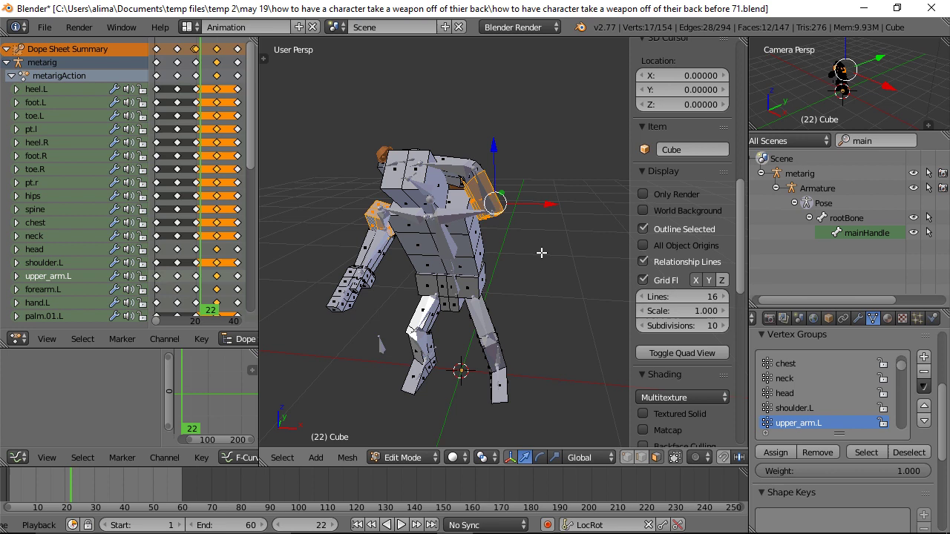
key(ctrl+s)
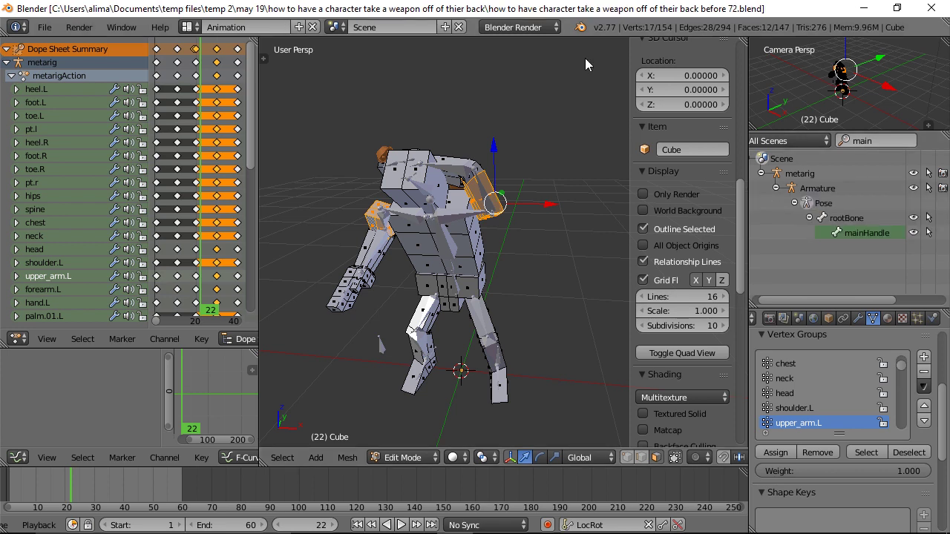
Deselect the mesh, return to Object Mode and select the metarig's chest bone
key(a)
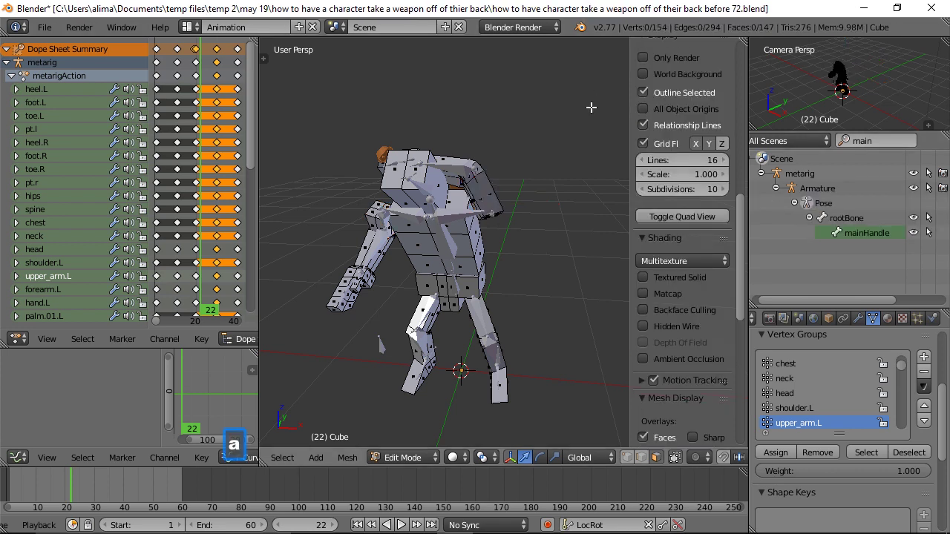
click(434, 459)
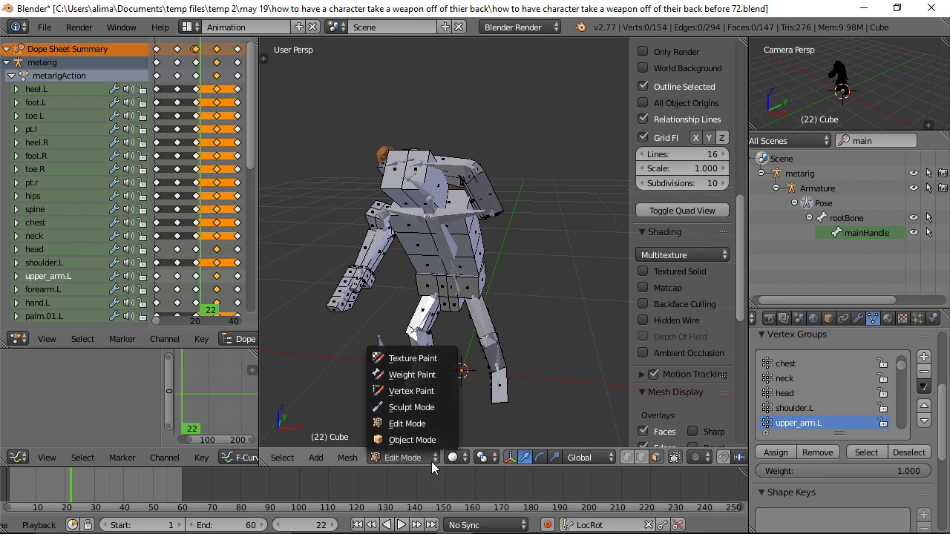
click(425, 439)
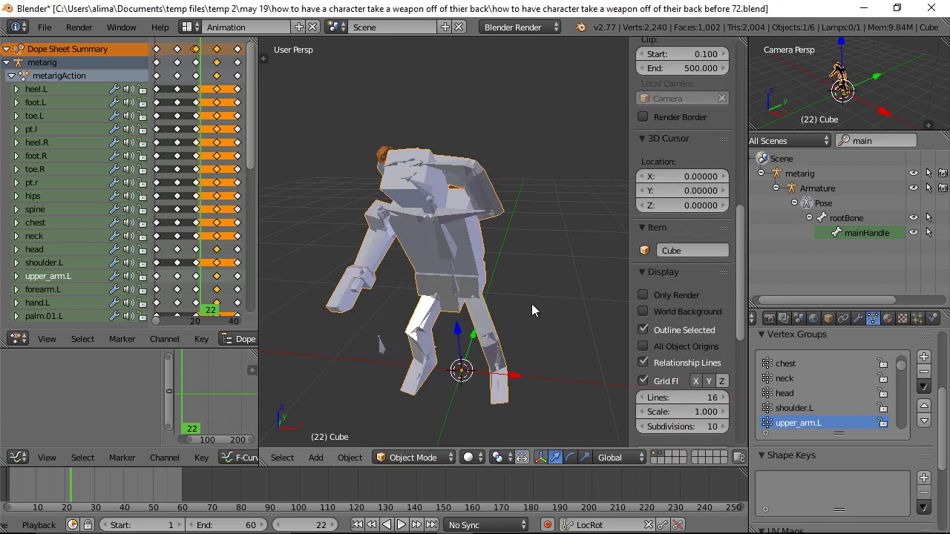
right_click(453, 251)
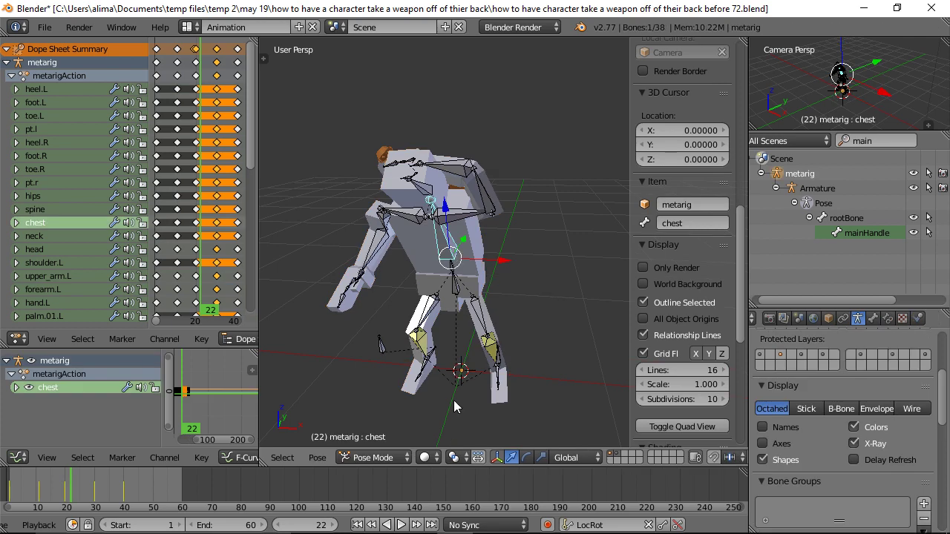
Enable Only Render display, save the file as version 73 and play the animation from frame 1
click(358, 524)
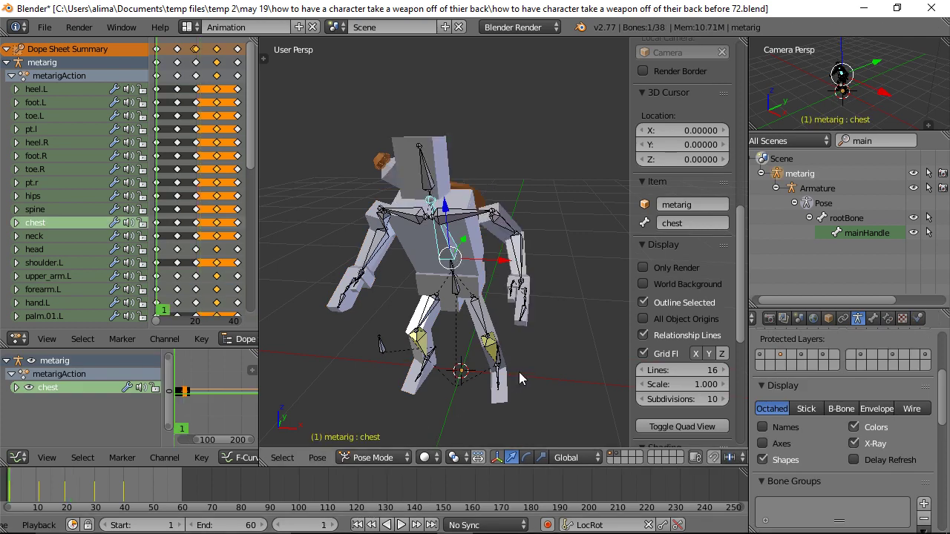
click(642, 268)
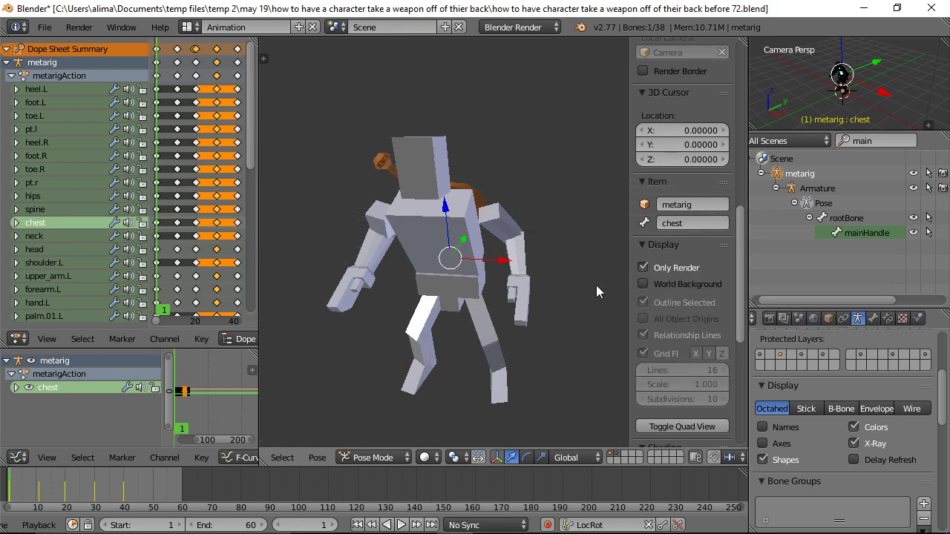
key(n)
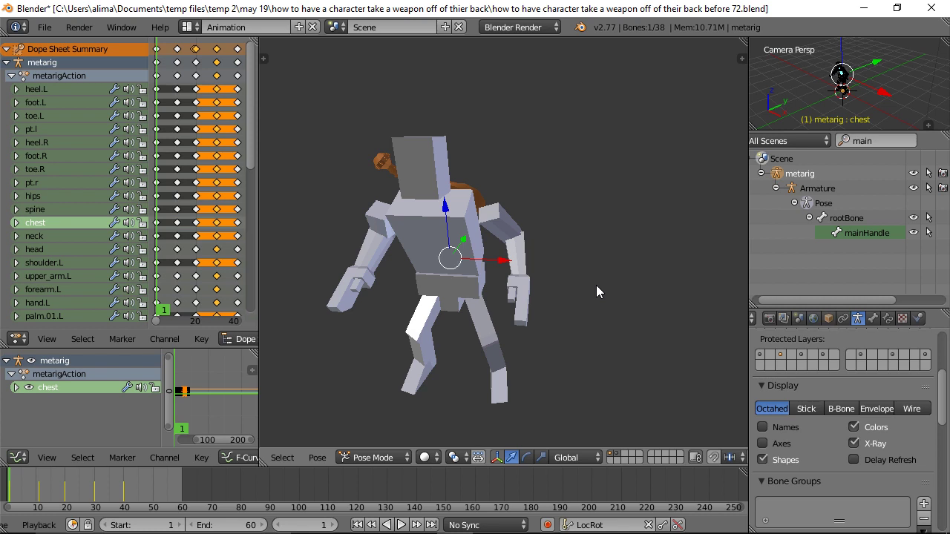
key(ctrl+alt+s)
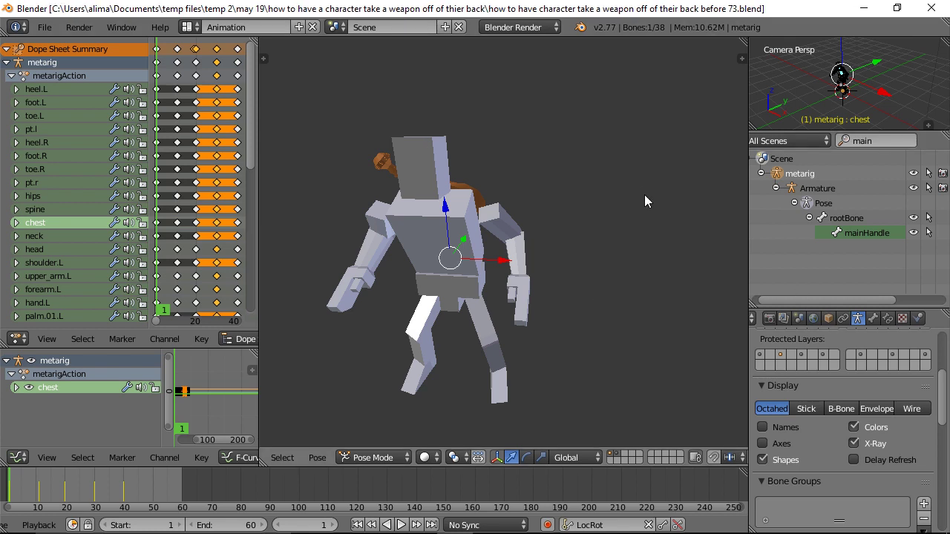
click(402, 525)
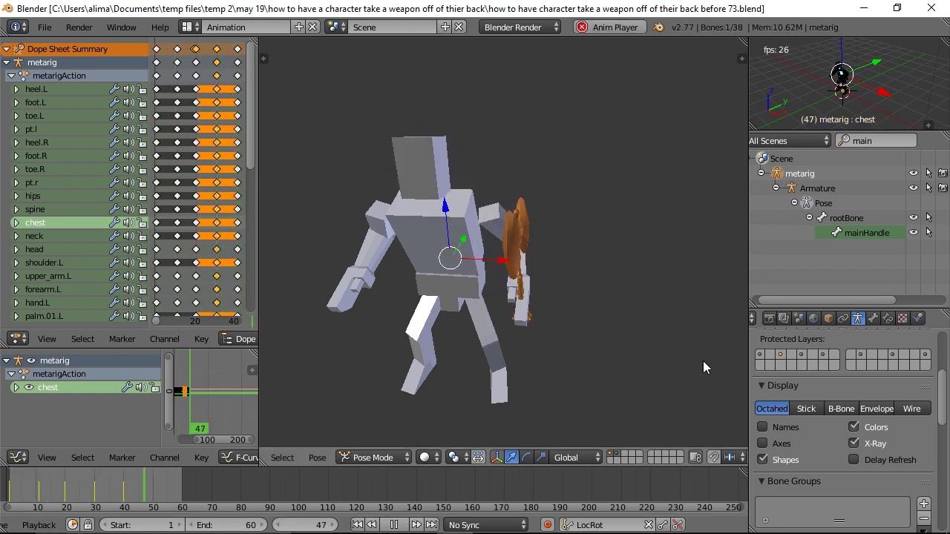